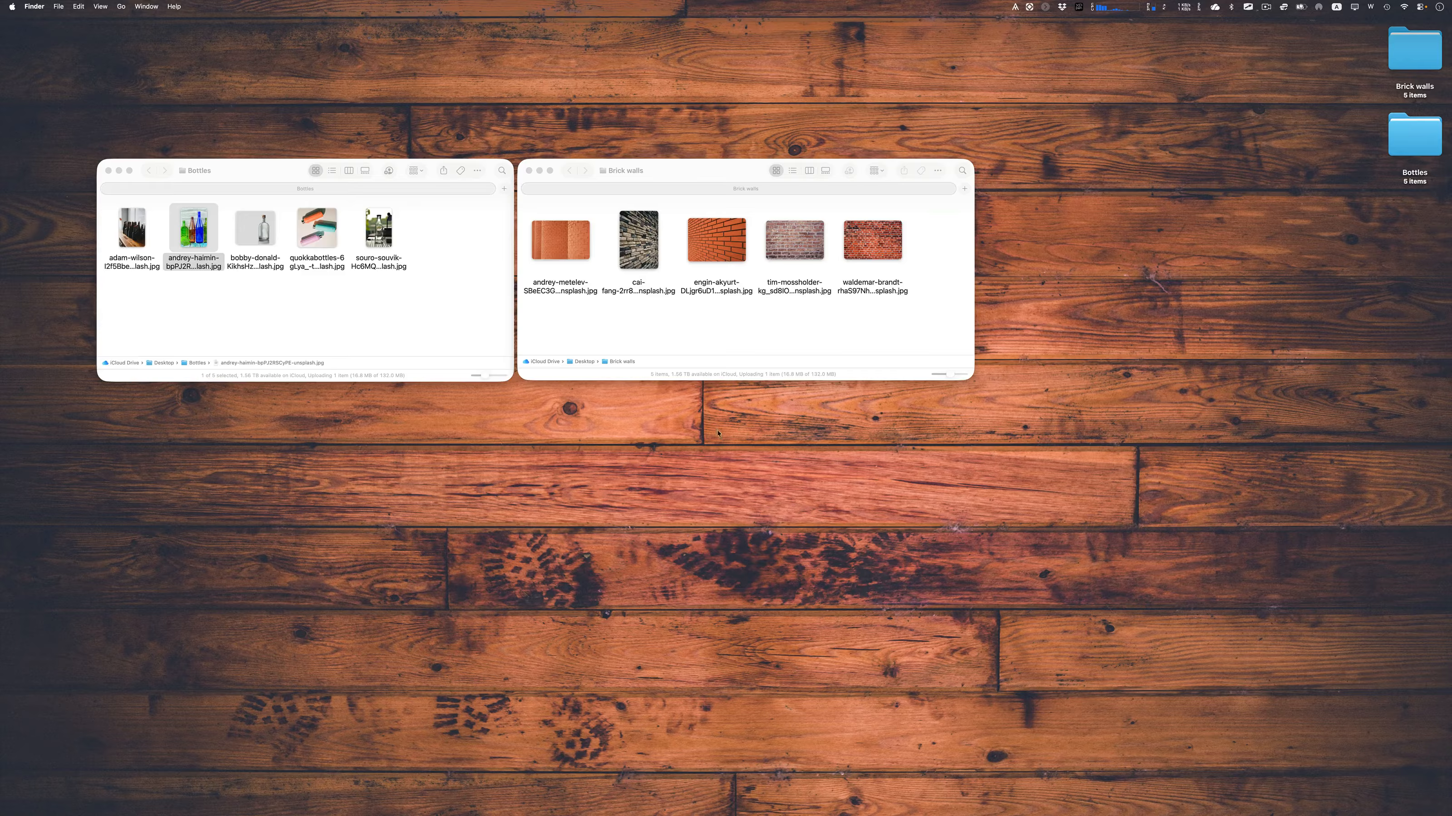
Step: Look over the photo files in the Brick walls folder, one image at a time
left_click(669, 338)
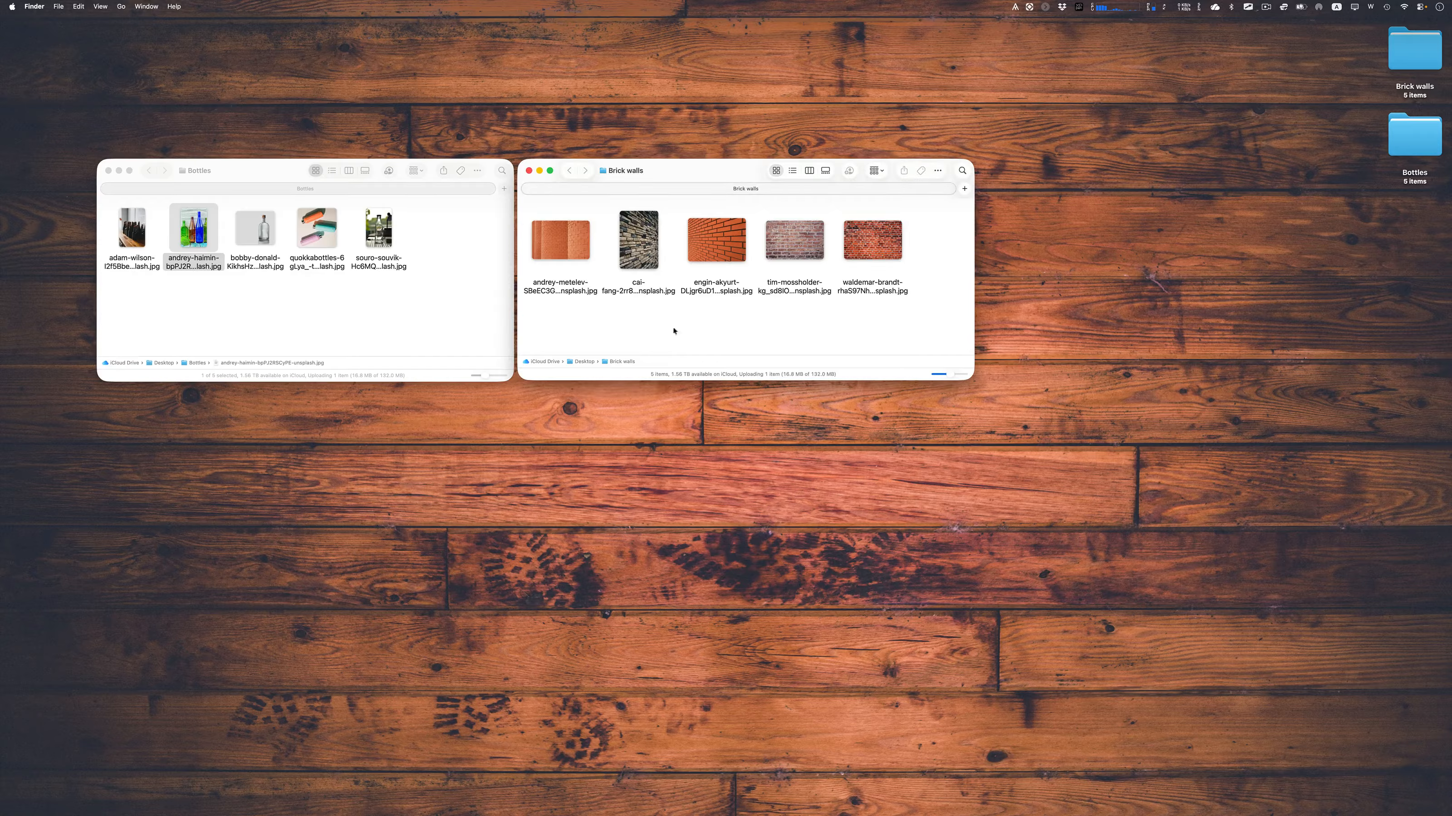
left_click(644, 251)
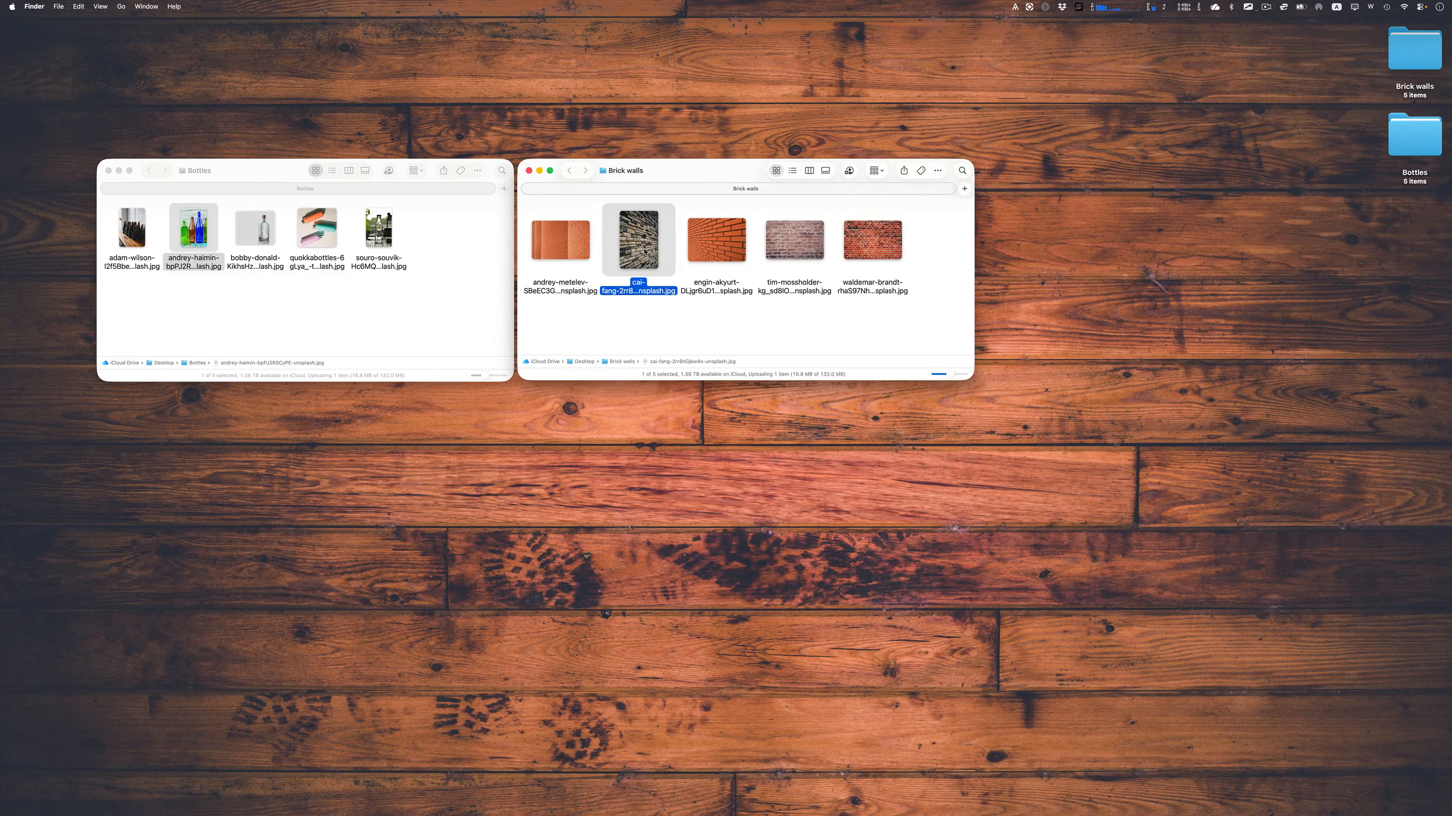
left_click(566, 248)
left_click(740, 242)
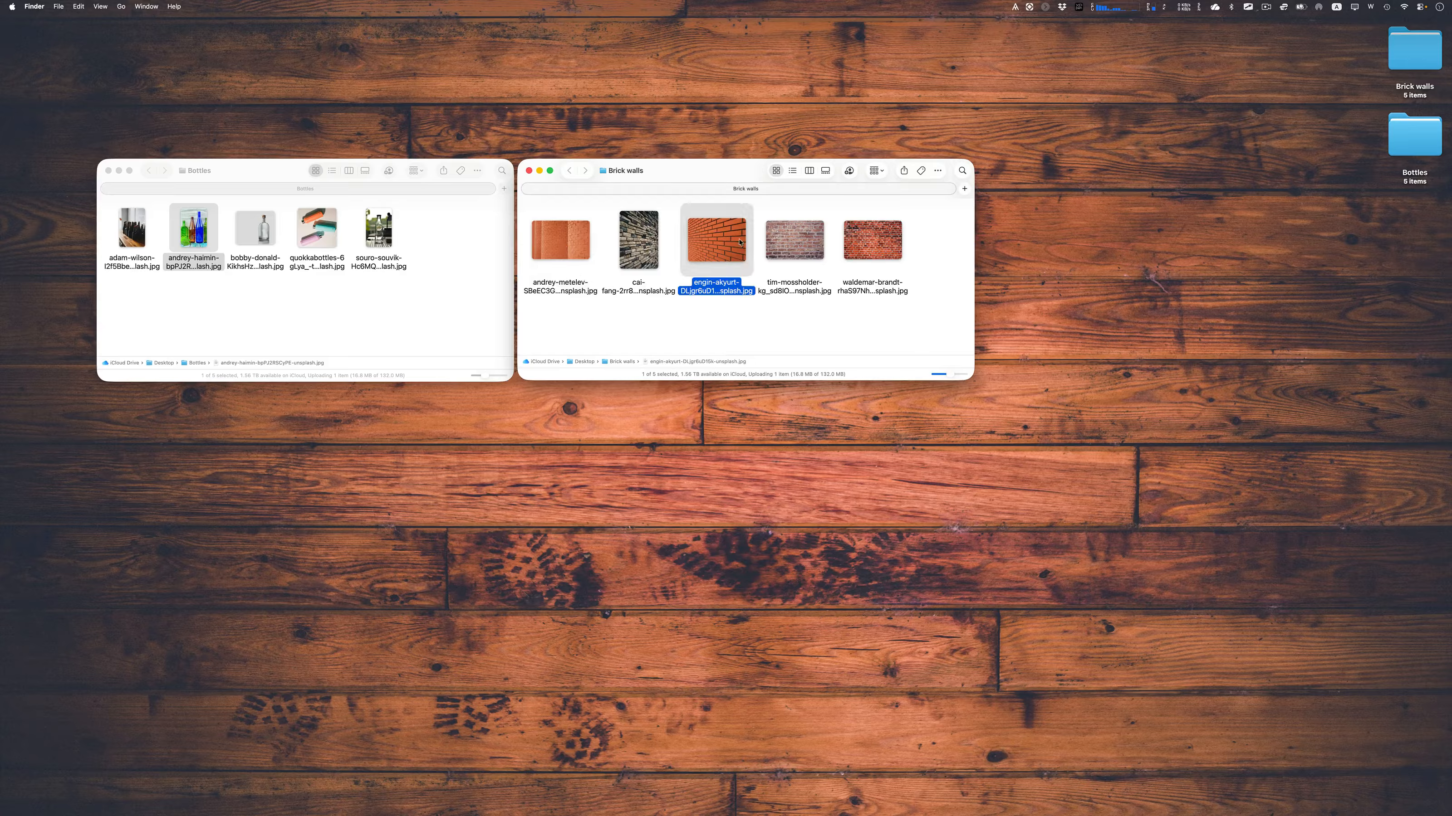
left_click(801, 238)
left_click(826, 314)
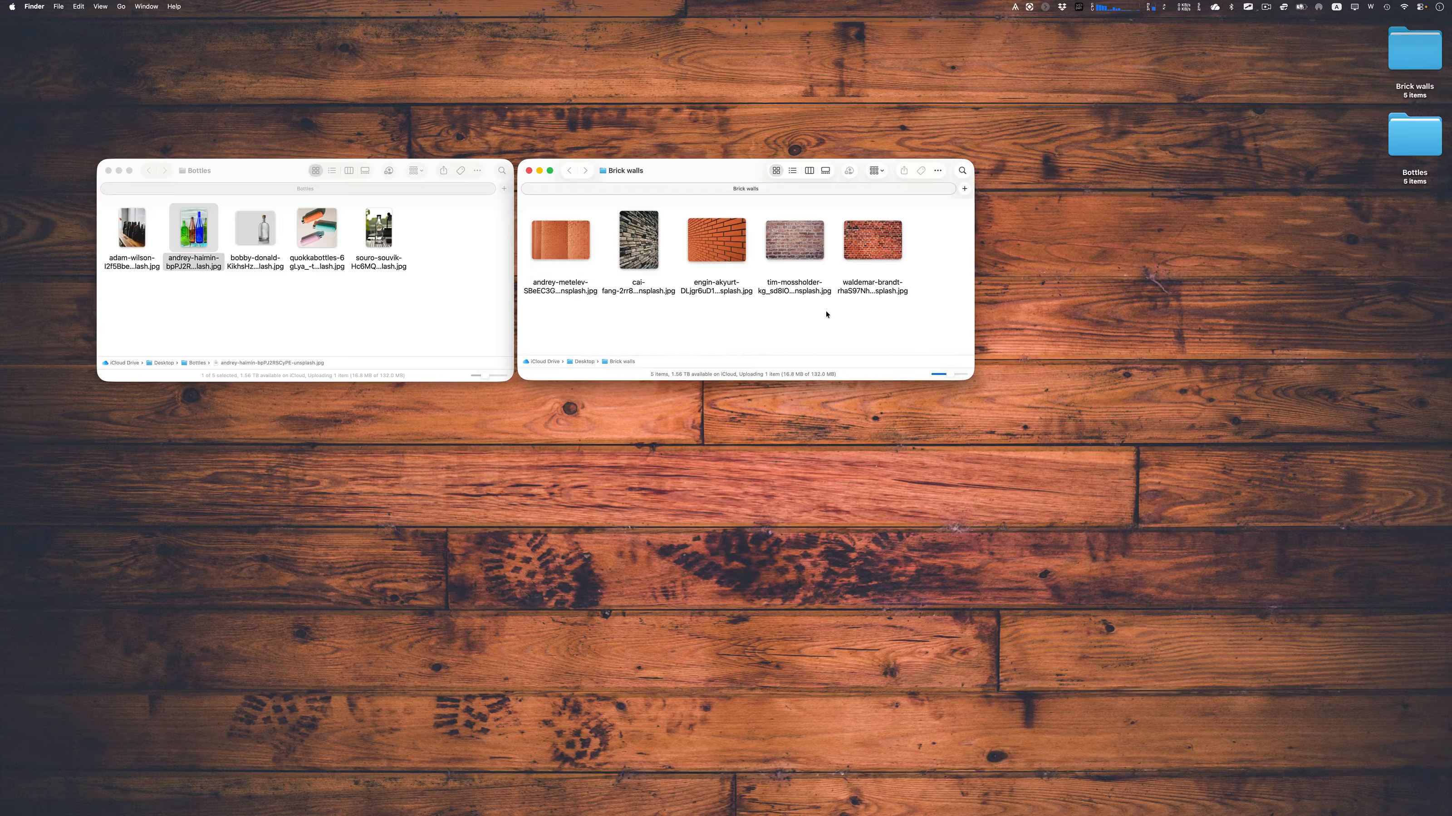
Step: Look over the photo files in the Bottles folder, one image at a time
left_click(320, 325)
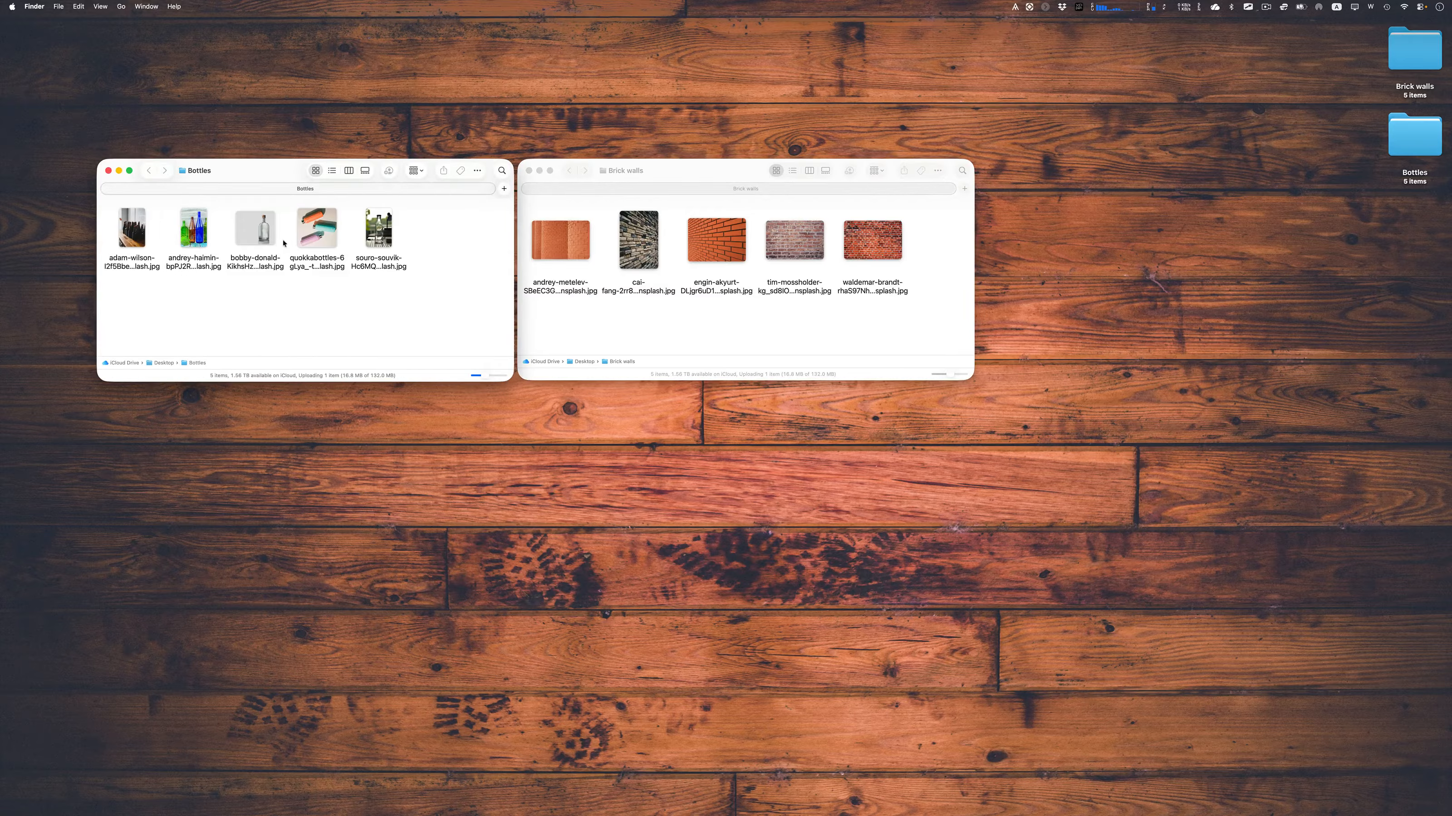
left_click(260, 233)
left_click(193, 237)
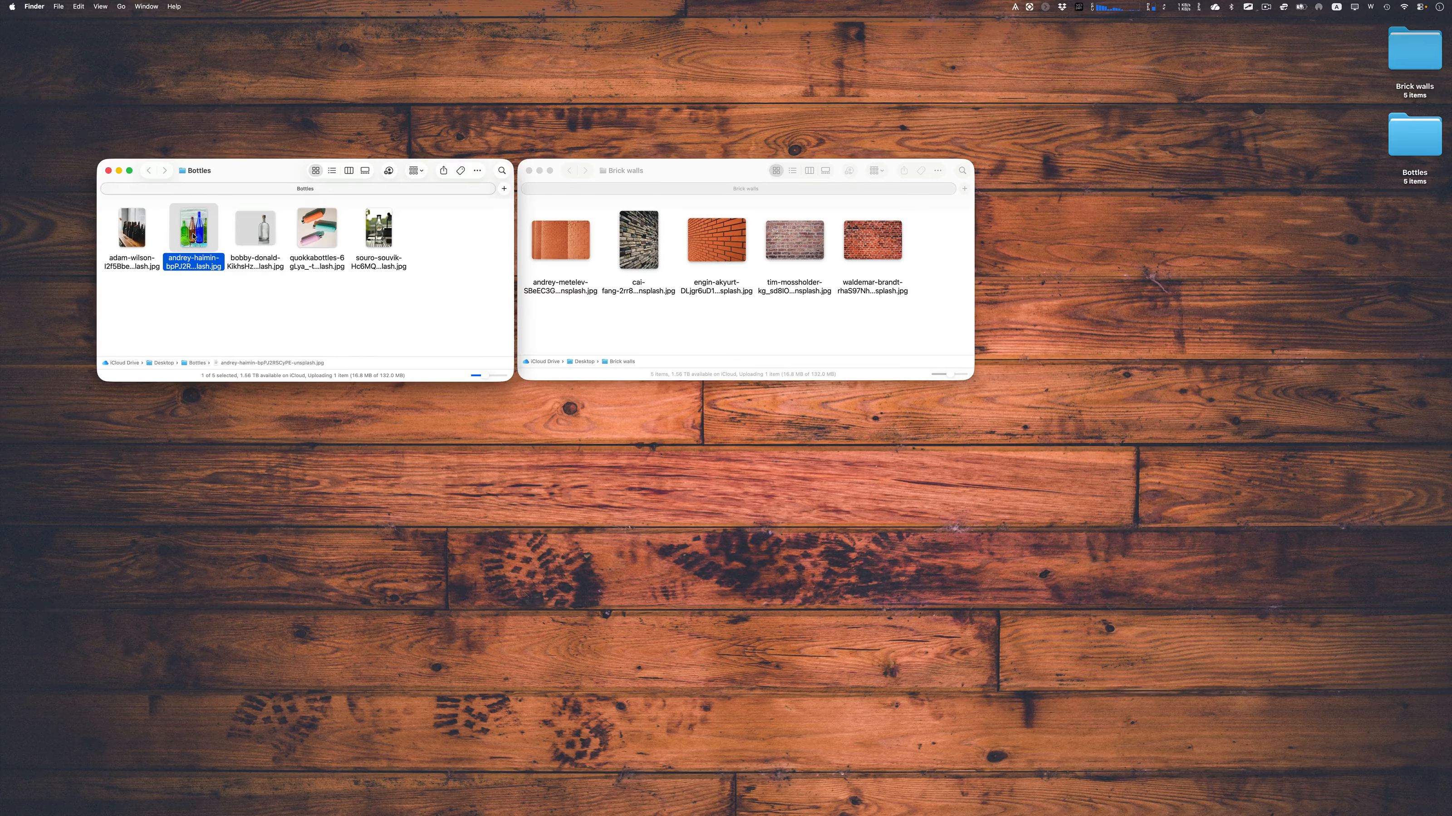
left_click(146, 239)
left_click(315, 224)
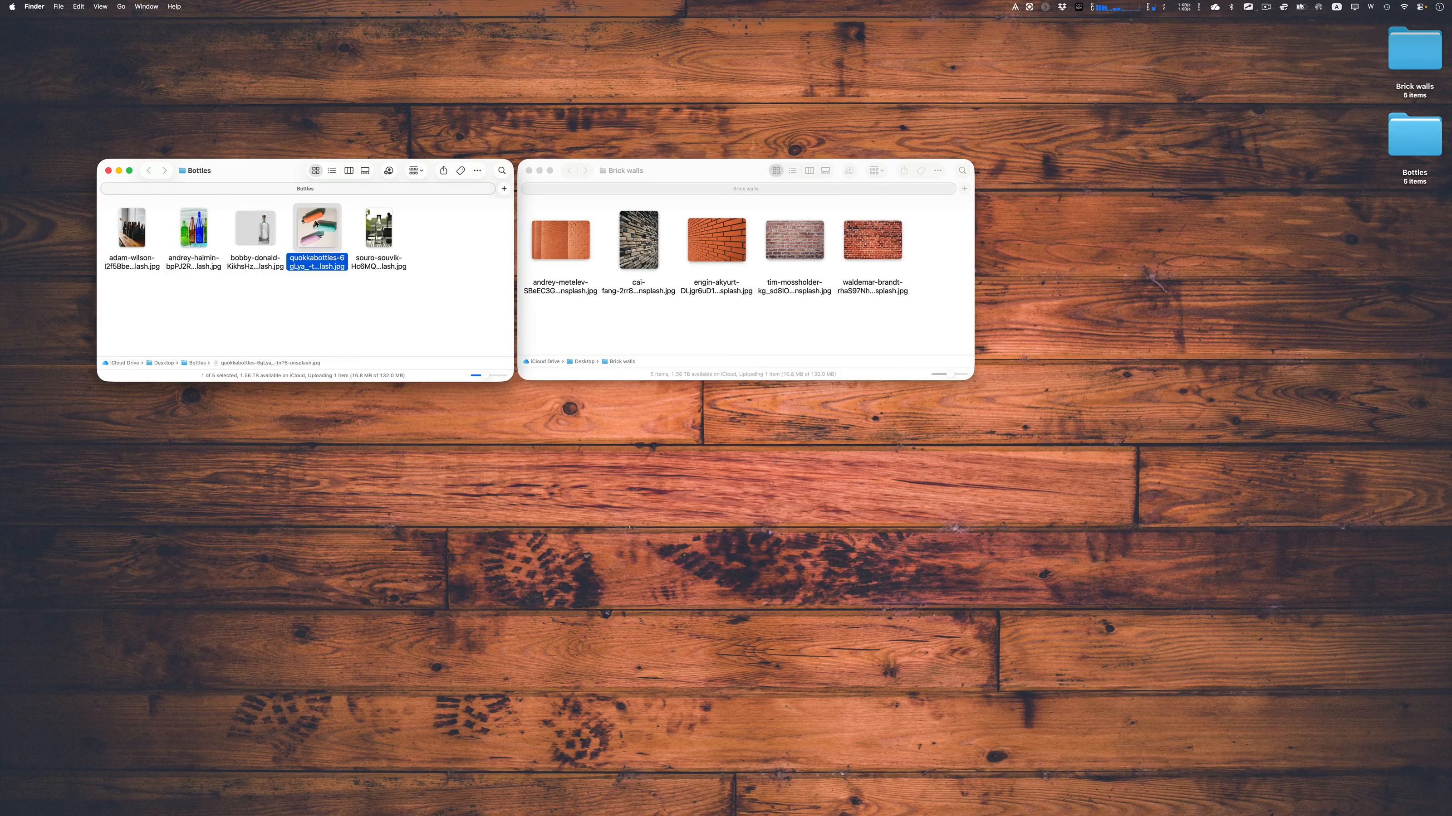
Step: Select all five photos in the Brick walls folder, preview them at full size and open them in Photoshop
left_click(669, 327)
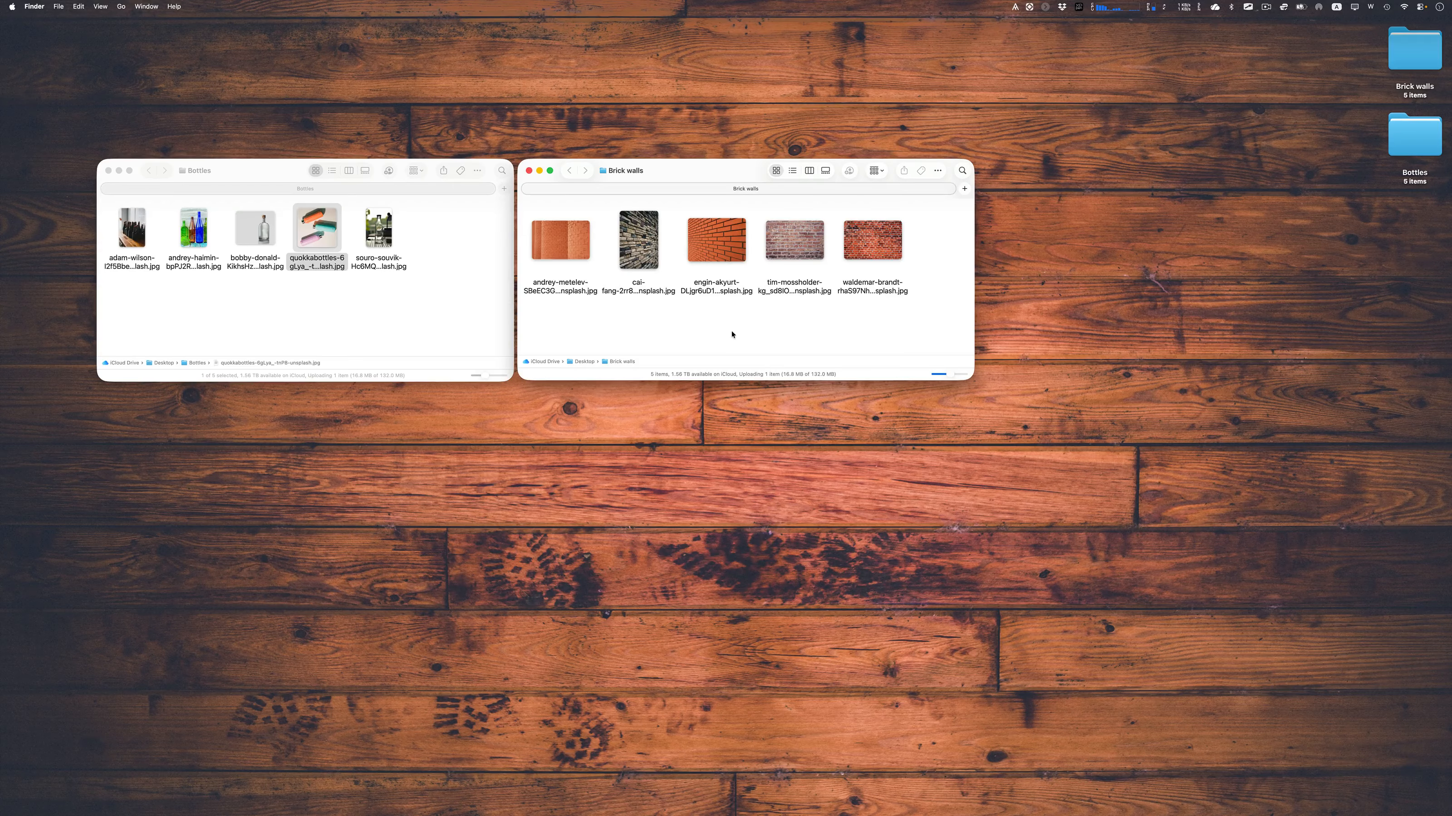
left_click_drag(903, 321, 559, 228)
key("space")
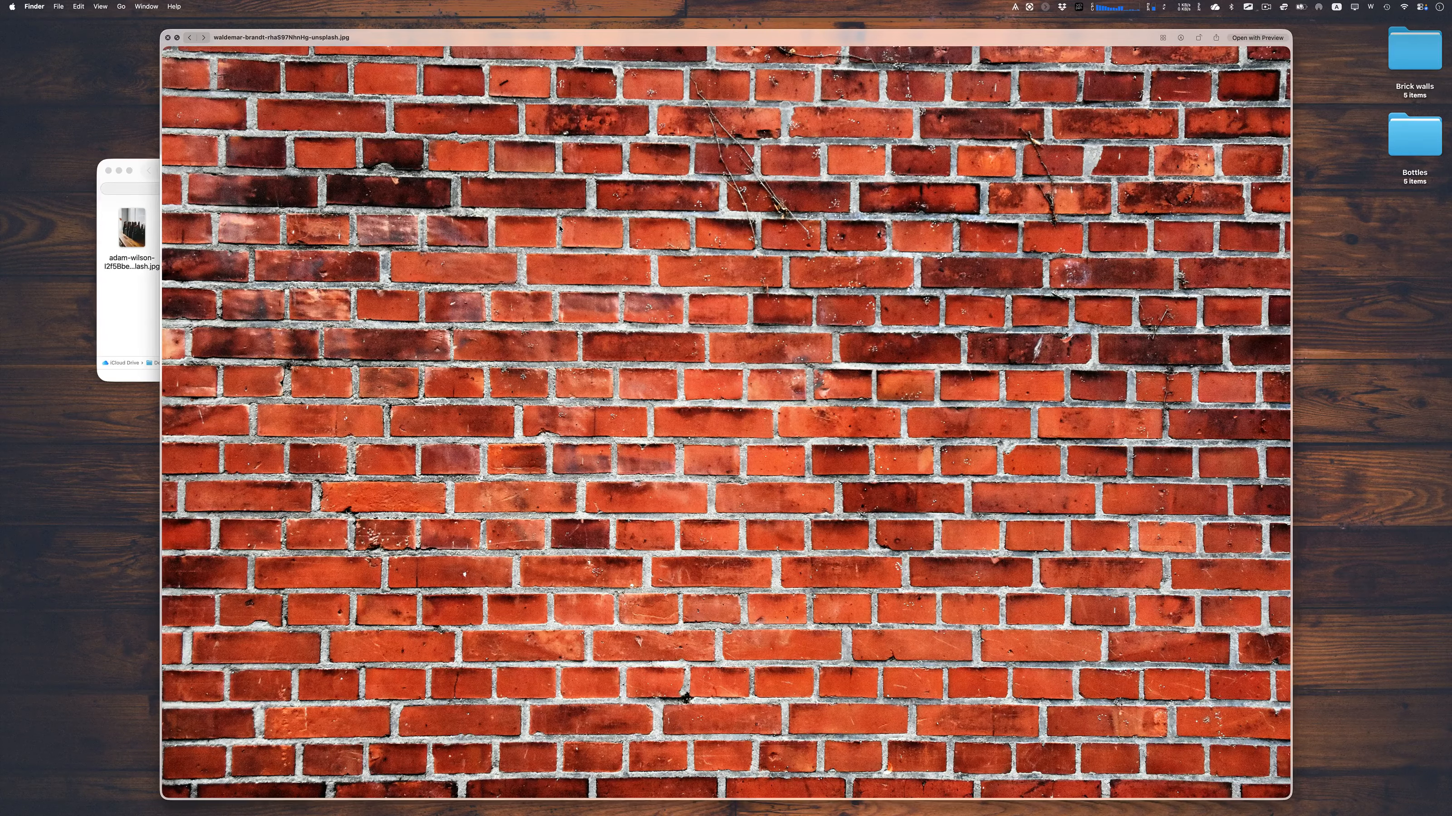
key("Right")
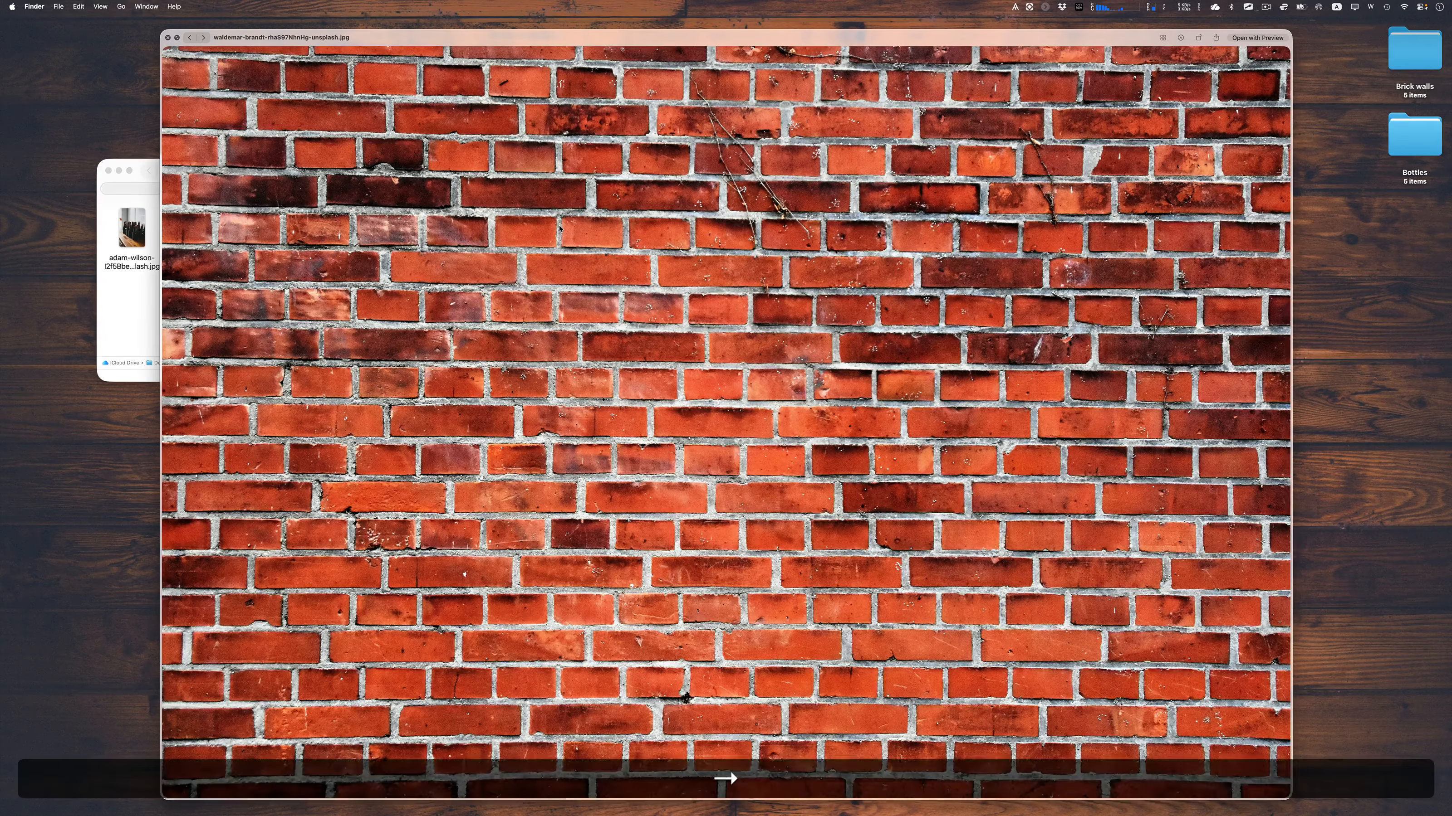
key("Right")
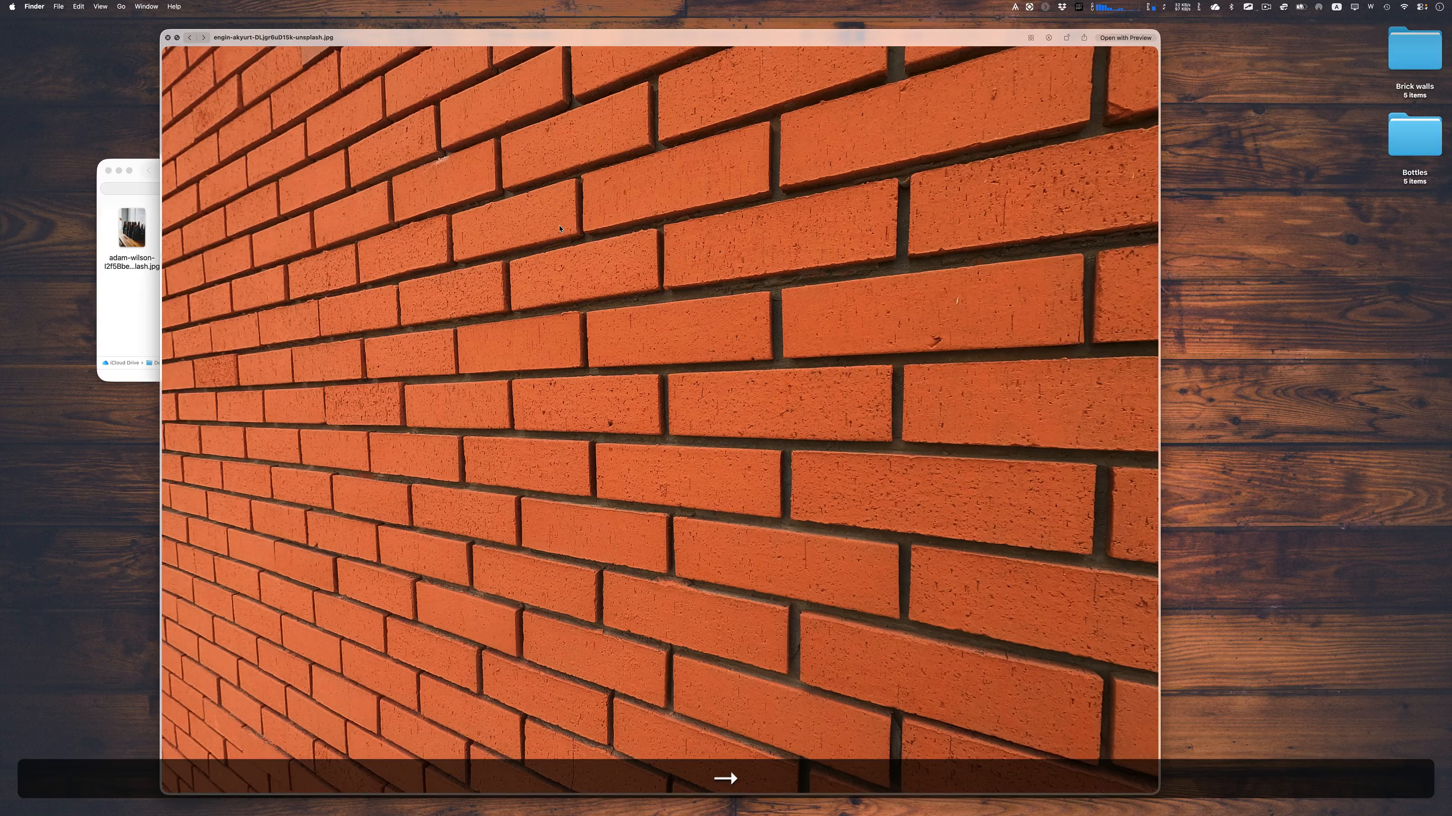
key("Right")
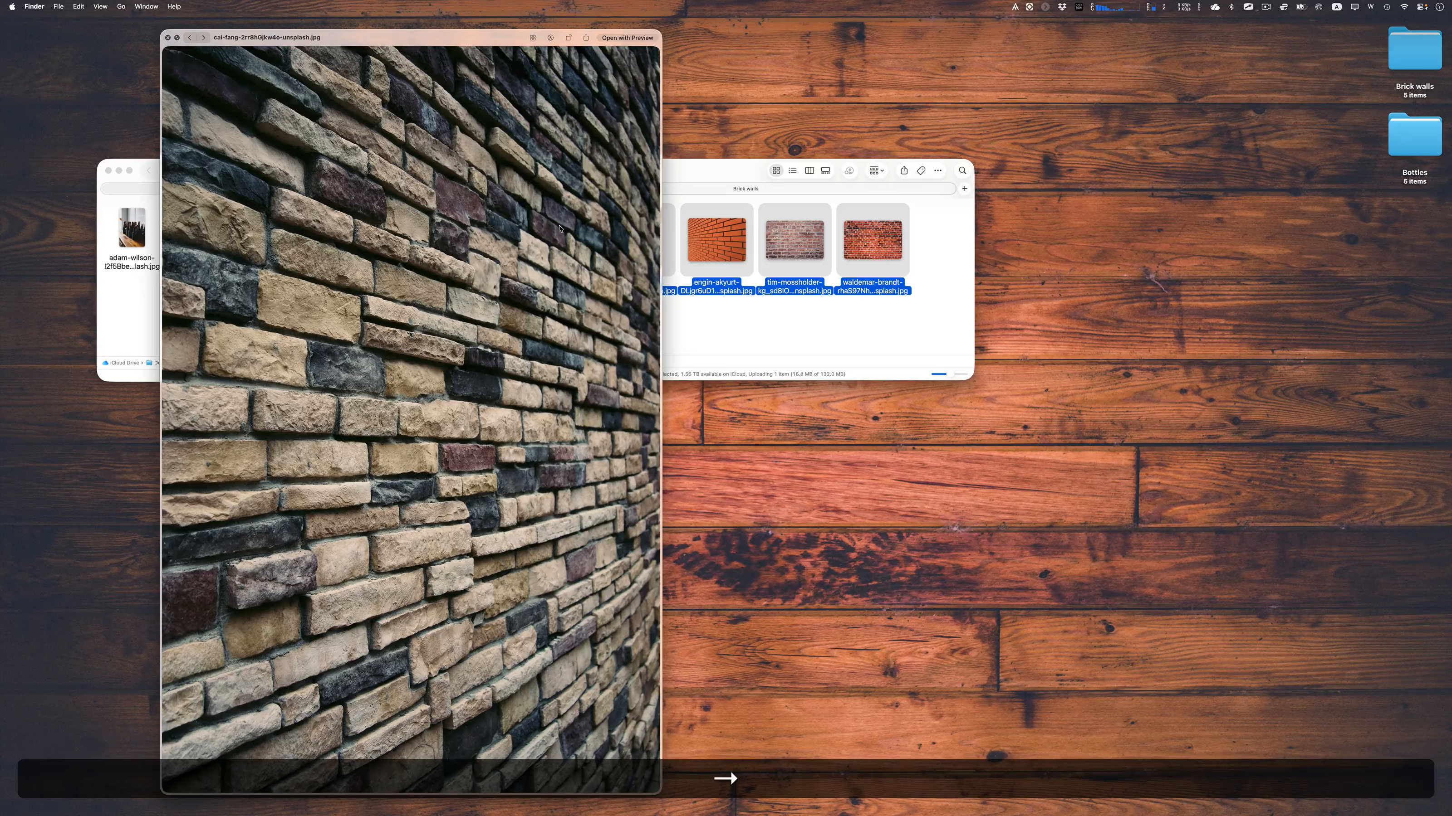
key("Right")
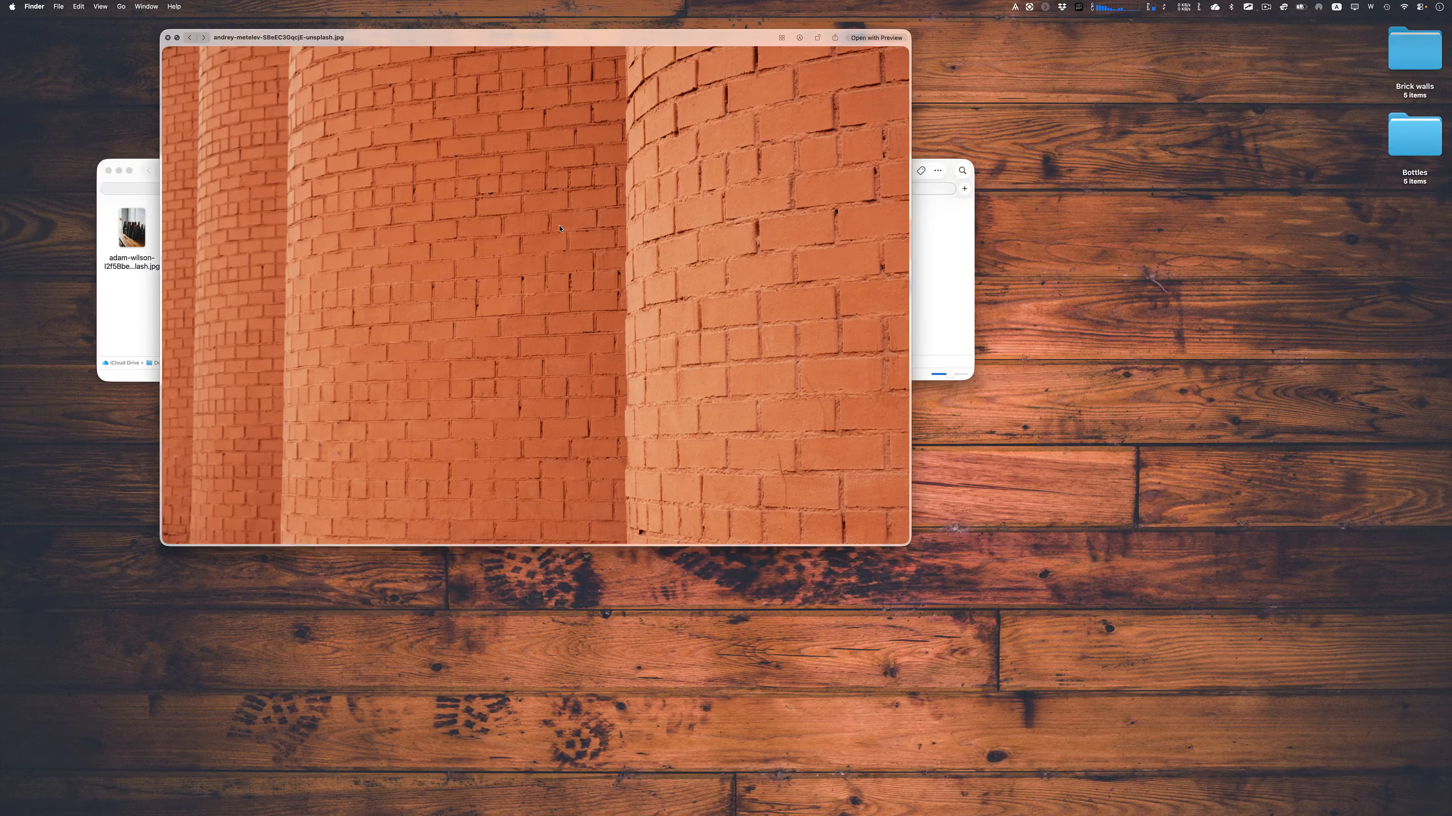
key("space")
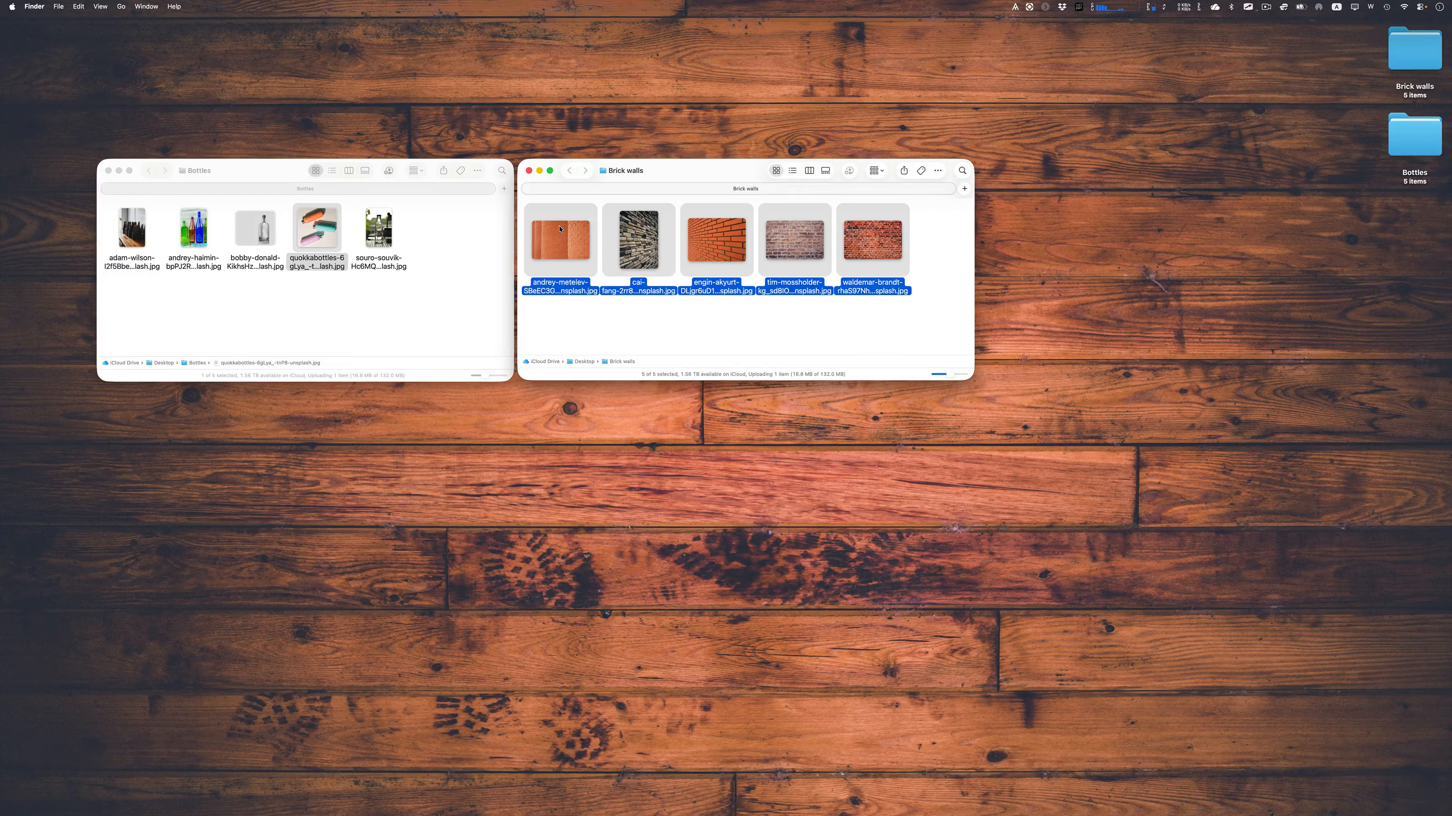
left_click_drag(875, 240, 1103, 801)
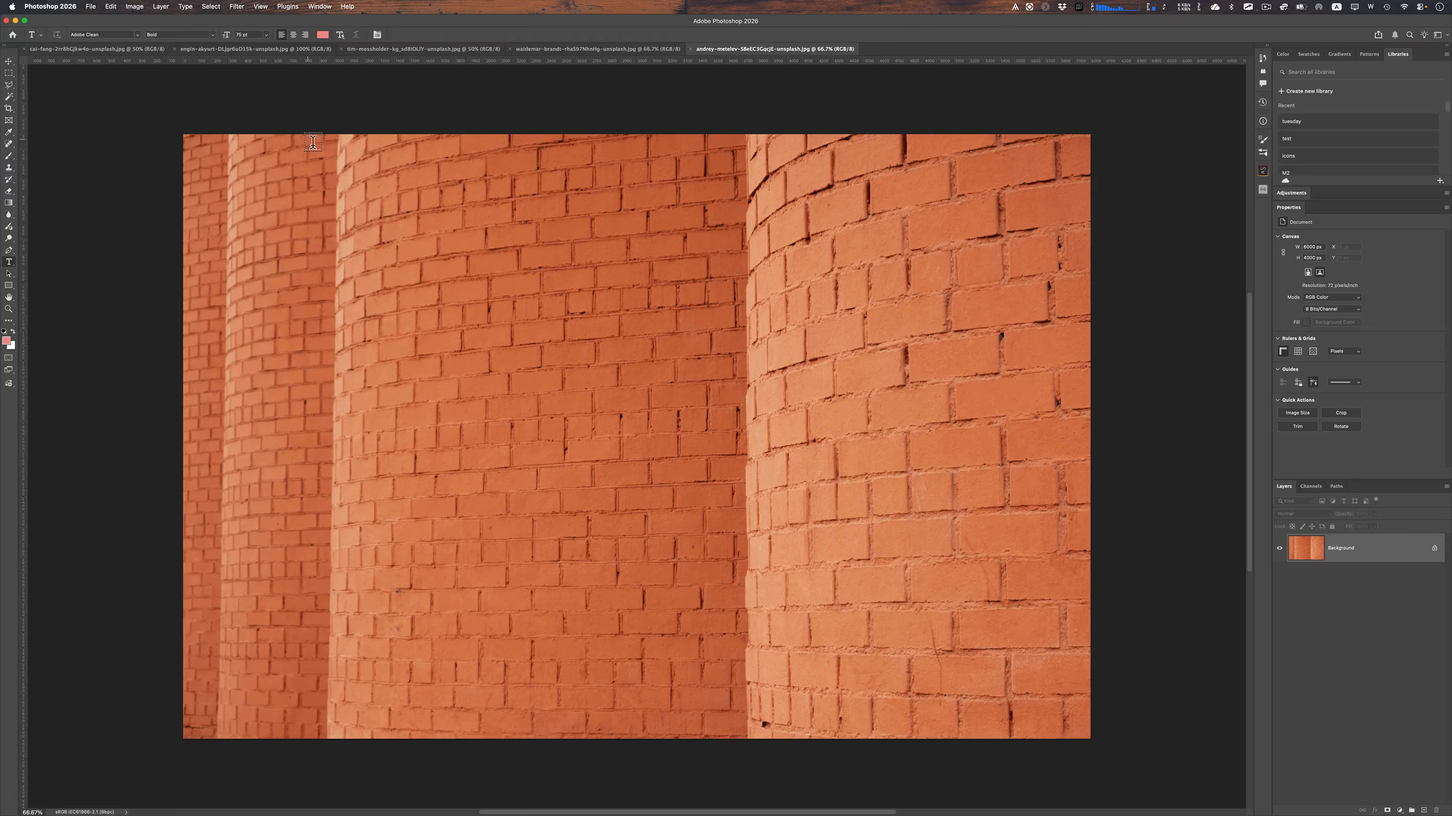
Step: Review the five open brick wall documents and switch to the weathered brick photo with light grey mortar
left_click(134, 52)
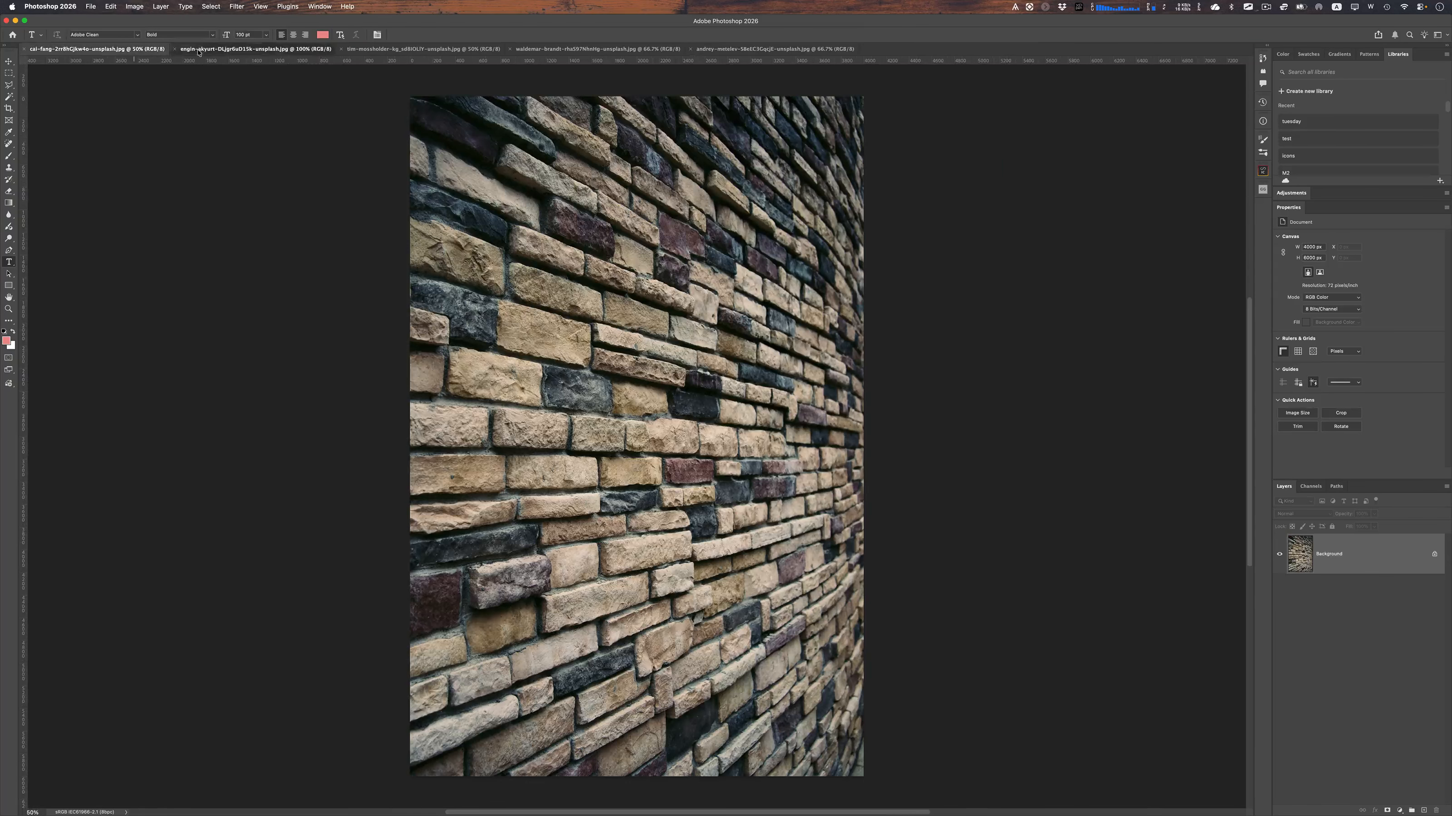
left_click(256, 50)
left_click(470, 51)
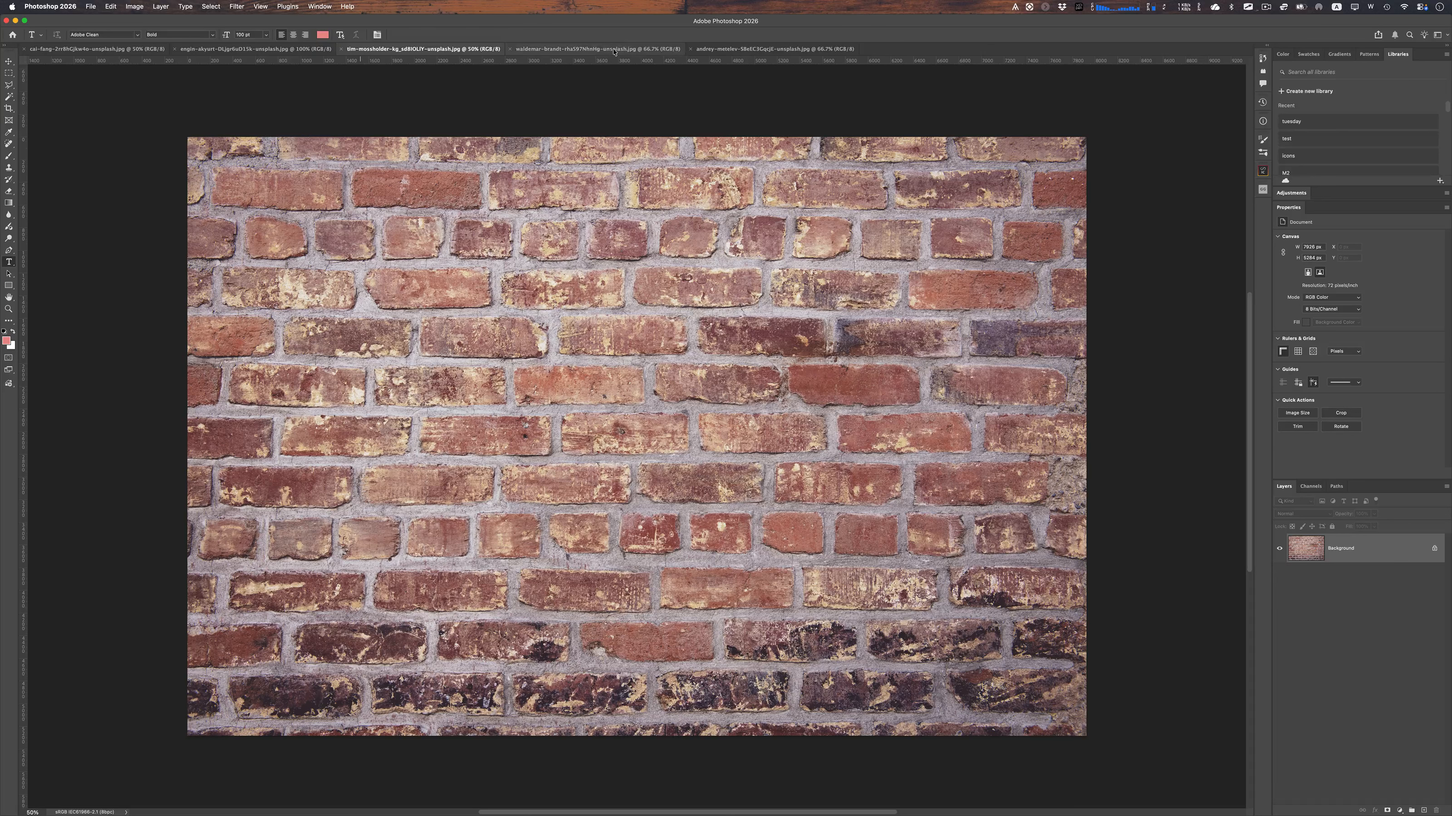
left_click(597, 50)
left_click(781, 50)
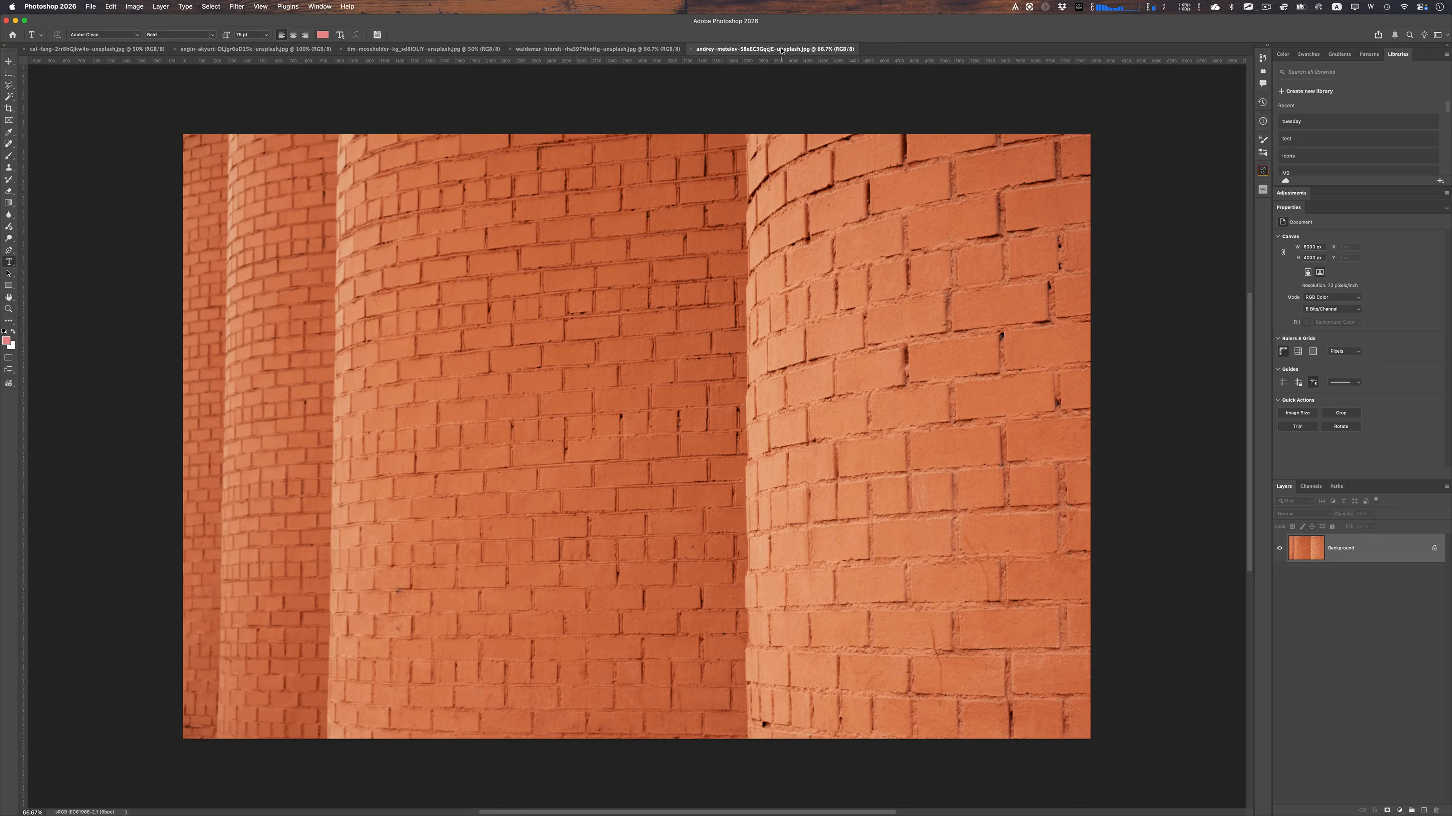
left_click(486, 50)
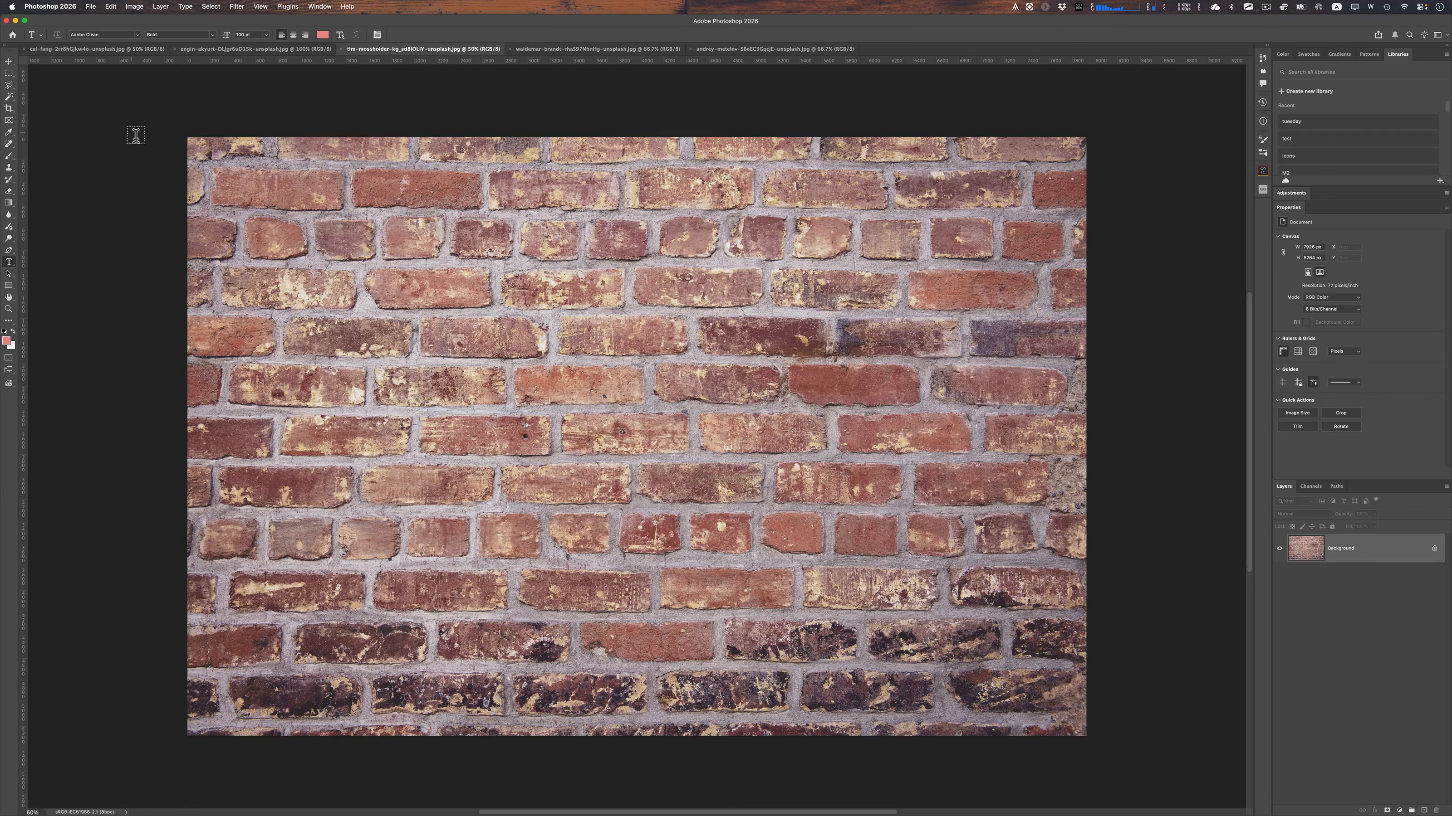
Step: Add a horizontal text layer near the middle of the brick wall and set its font size to 300 pt
left_click(9, 62)
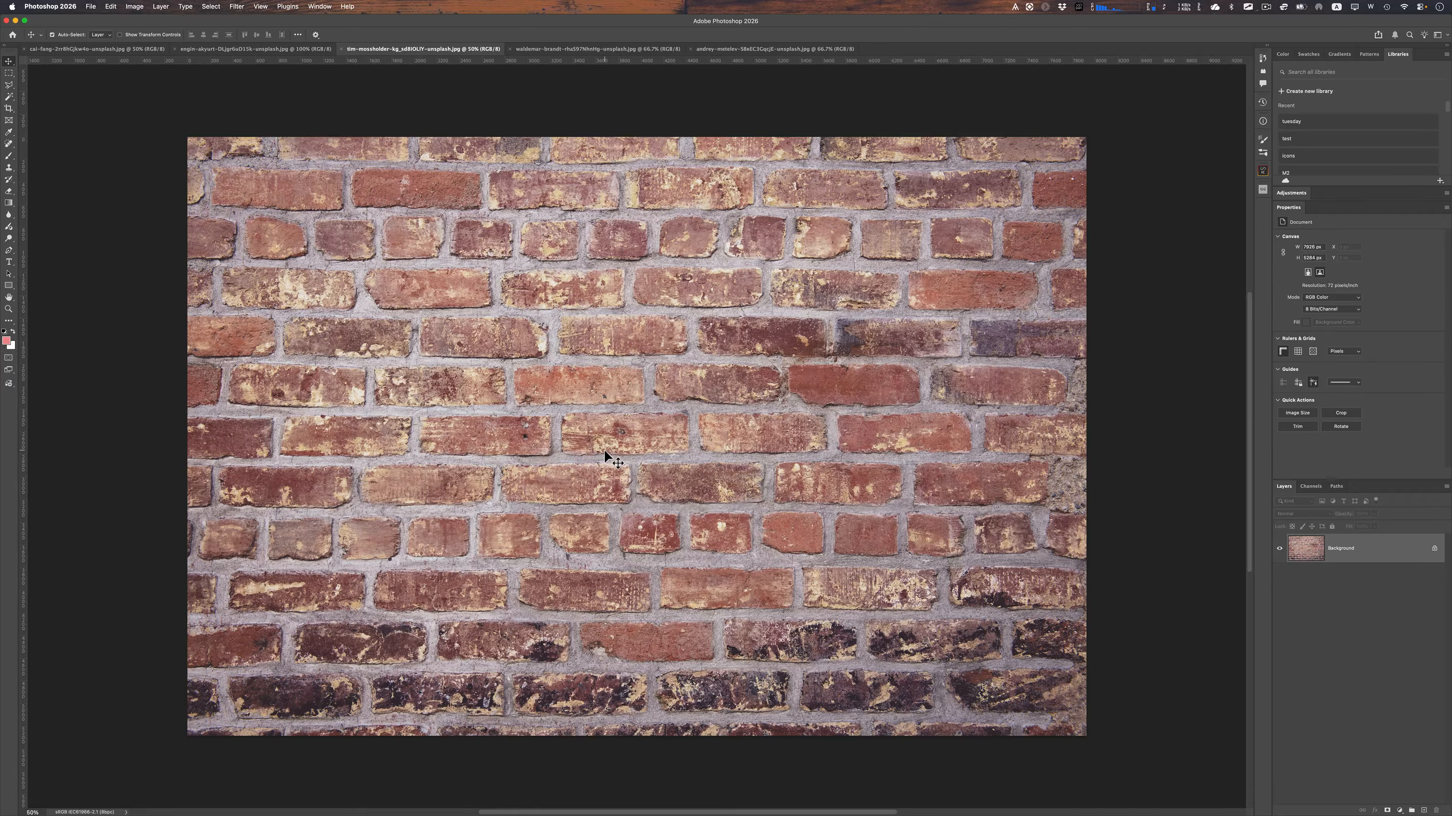
key("t")
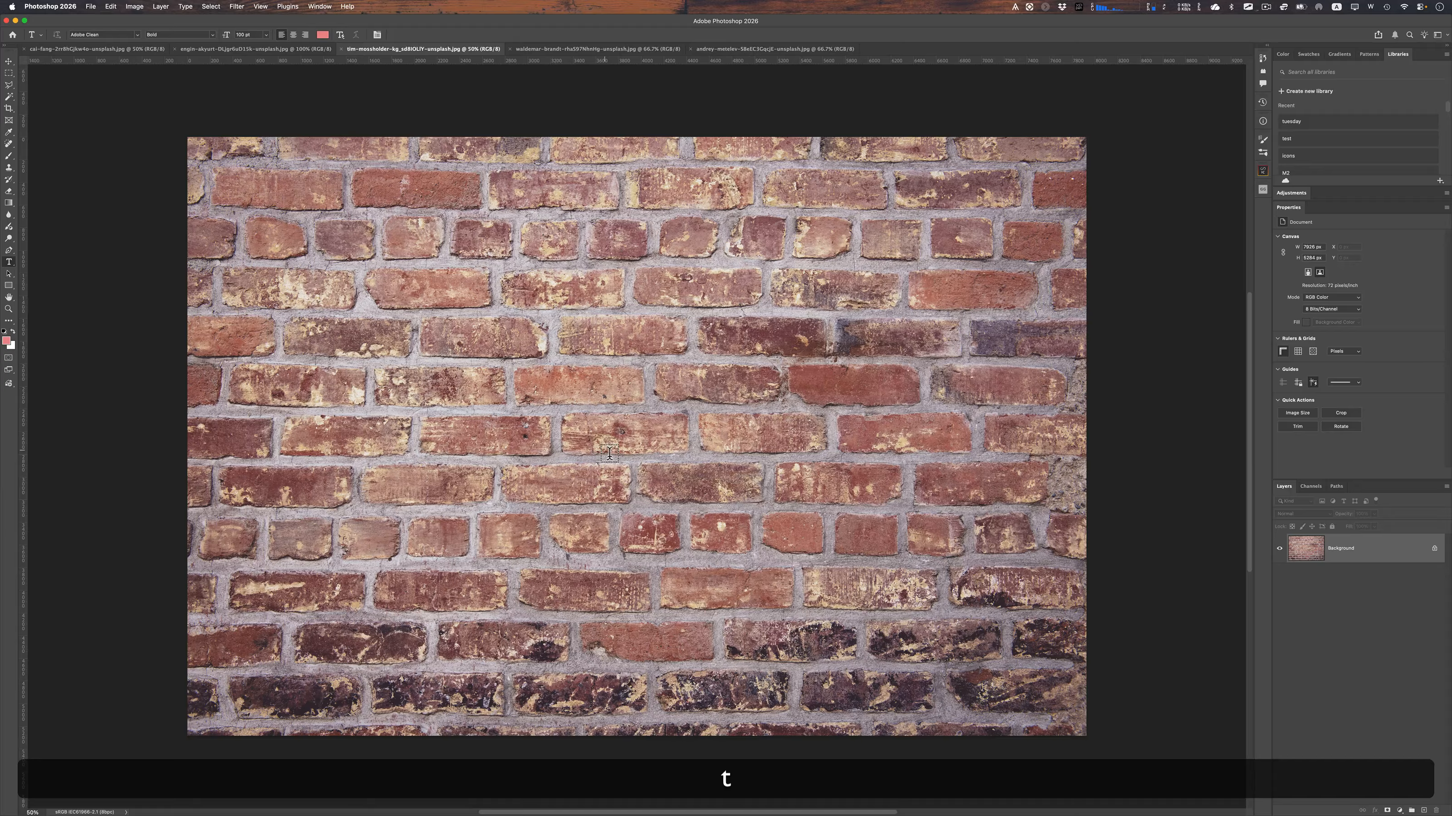
left_click(527, 407)
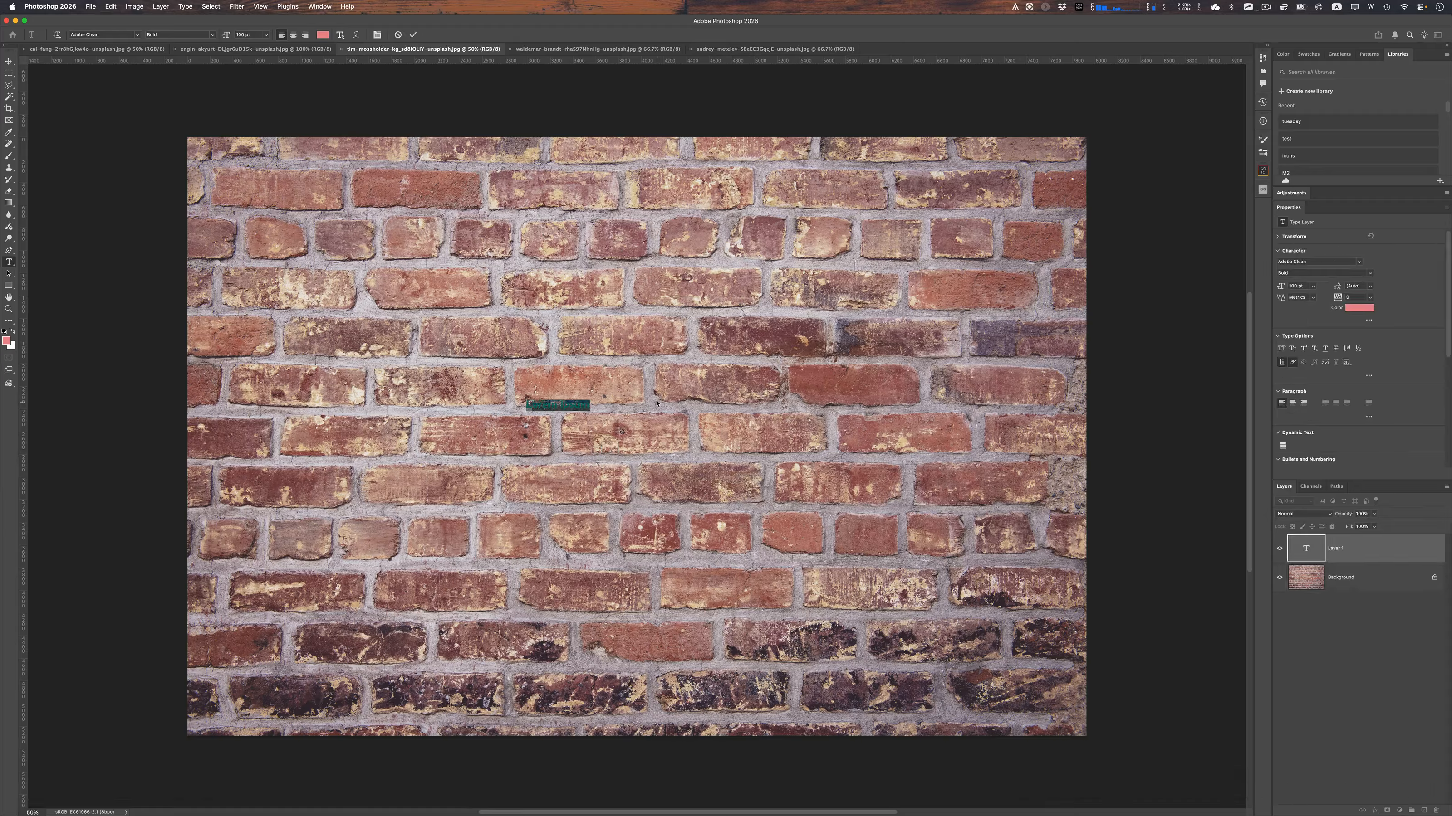
left_click_drag(253, 35, 214, 35)
type("300")
key("Return")
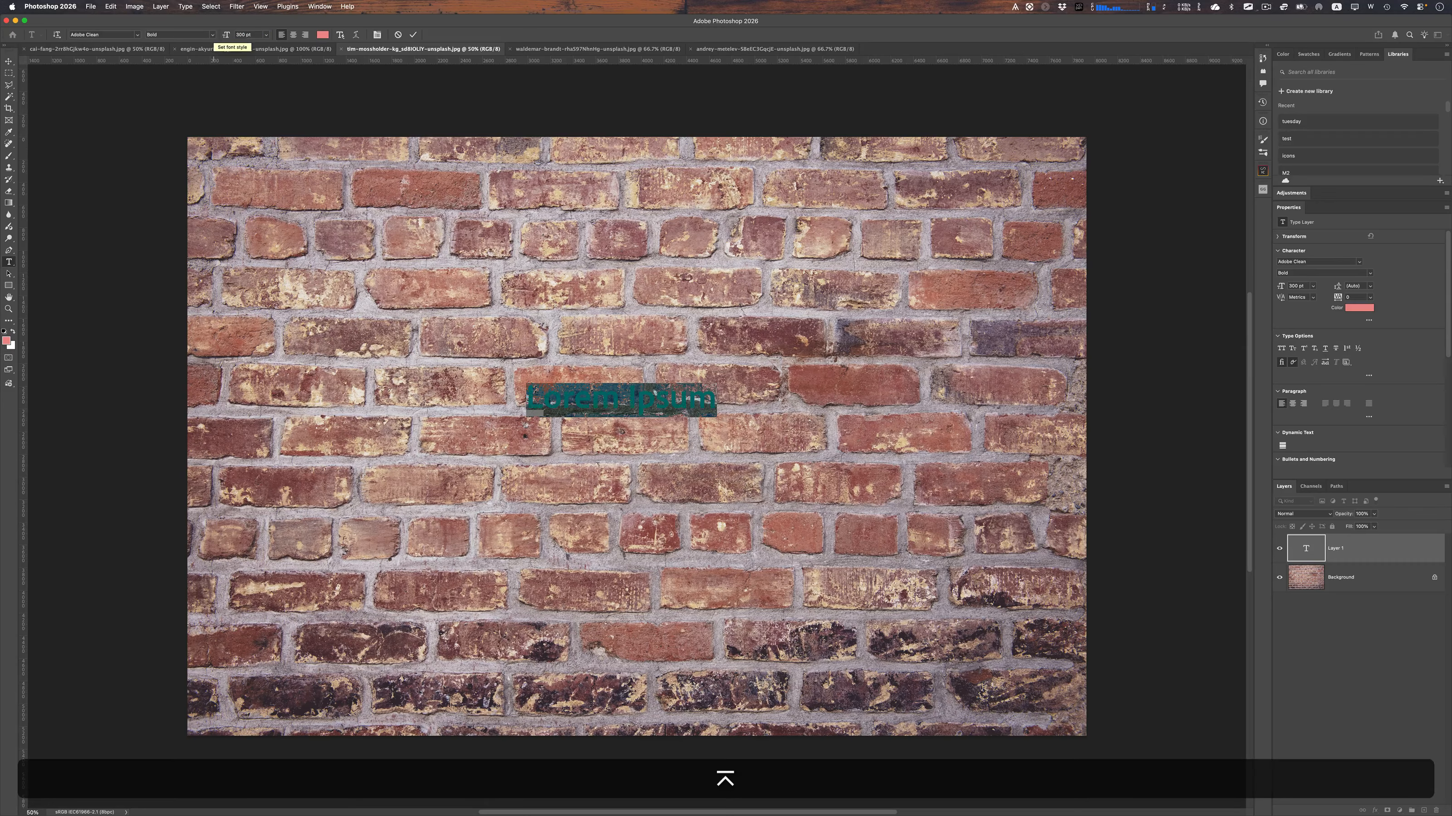
Step: Stretch the placeholder text to a font size of about 2176 pt and replace it with a first name in capitals
key("super")
left_click_drag(718, 421, 1062, 652)
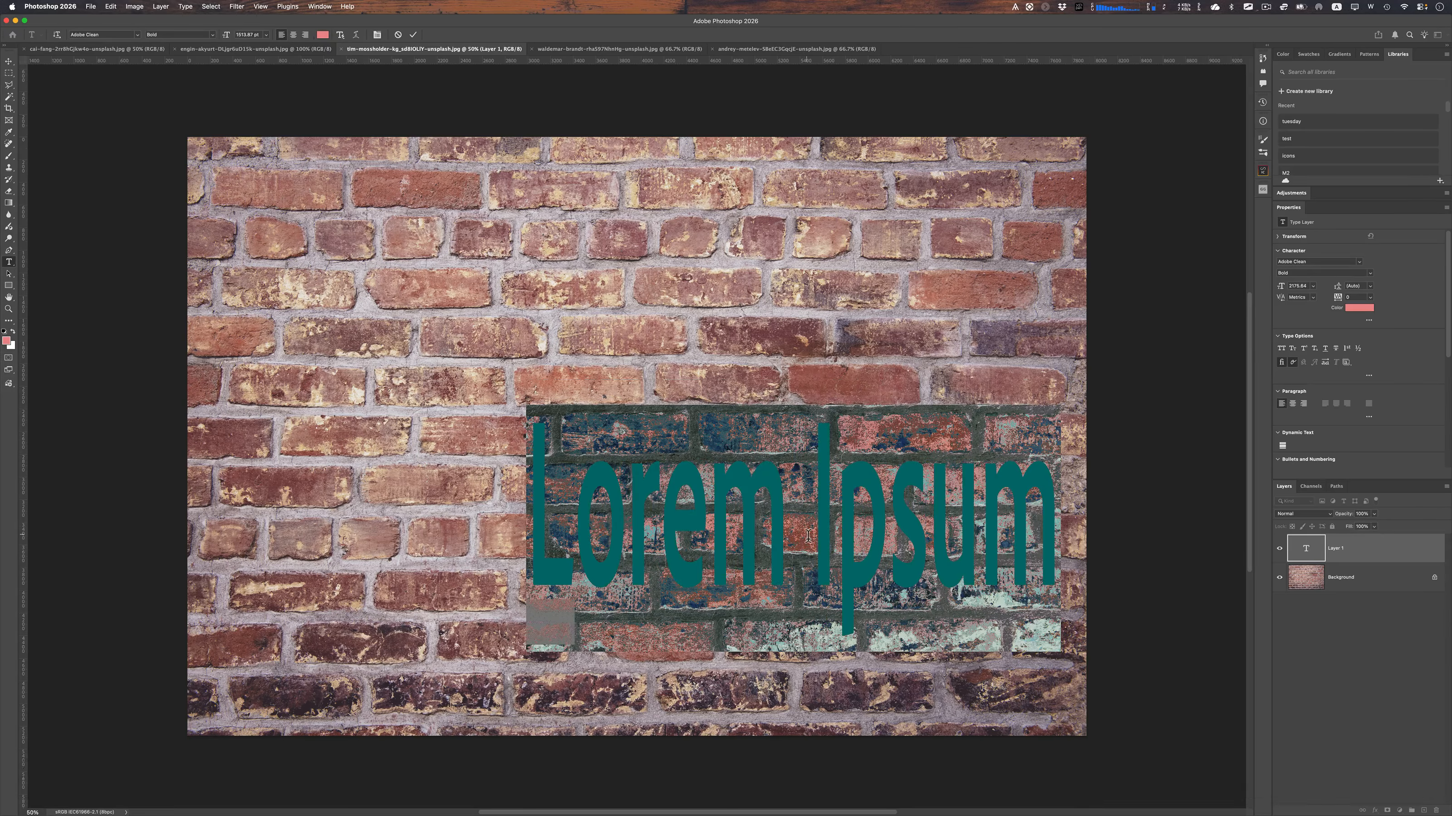
type("A")
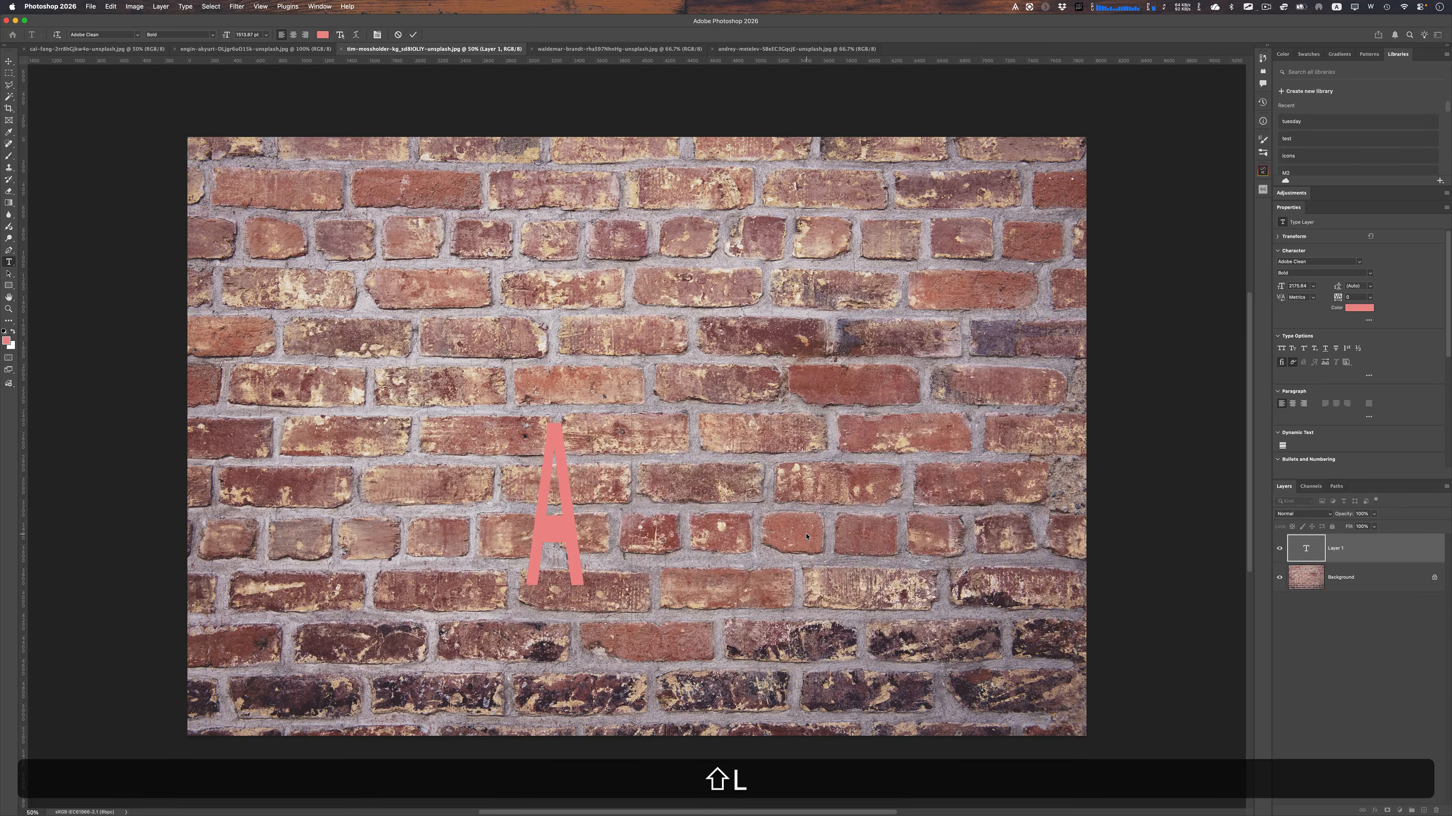
type("LEX")
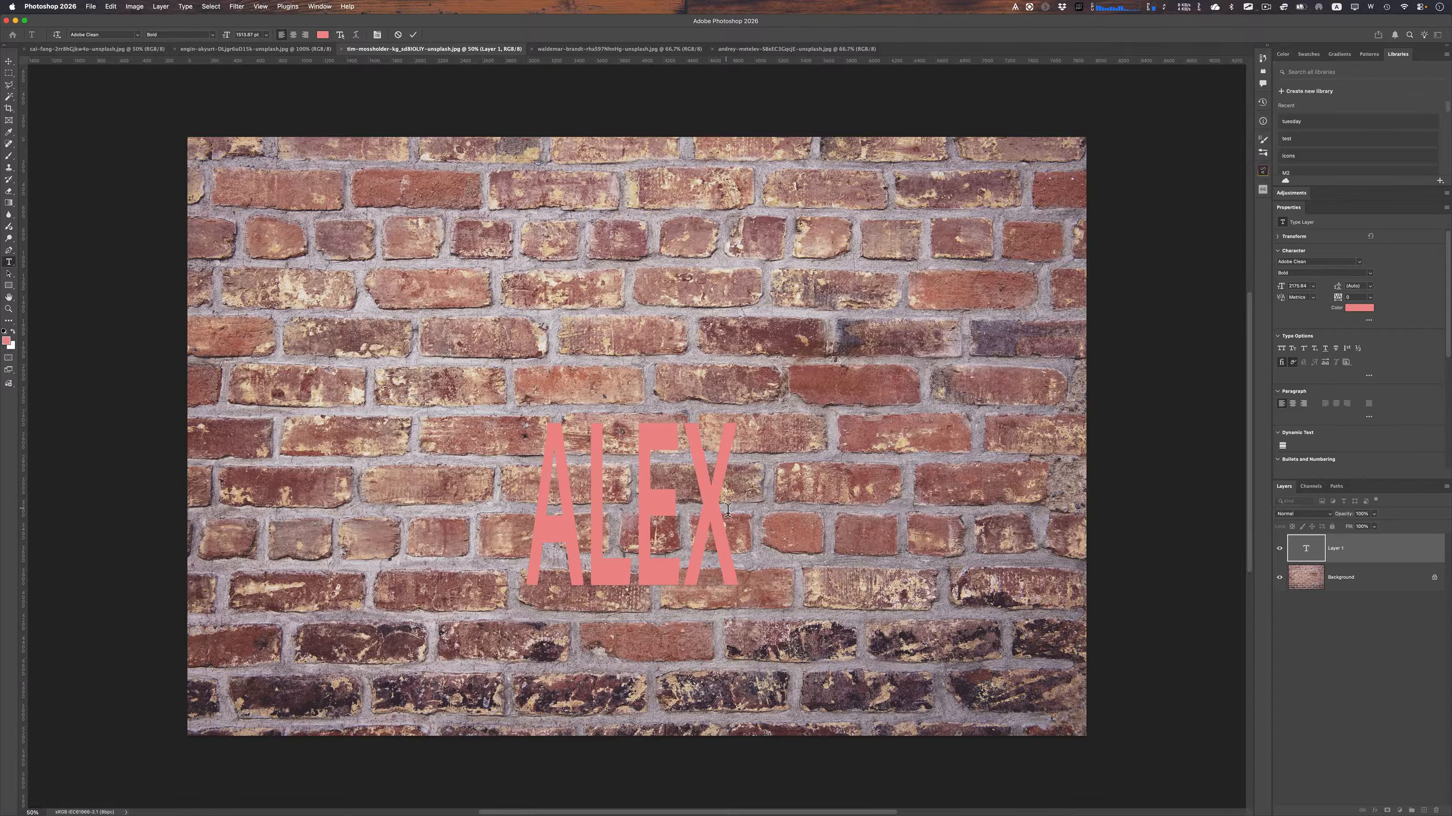
Step: Change the colour of the whole text to dark blue, #0a3283
left_click_drag(728, 510, 499, 501)
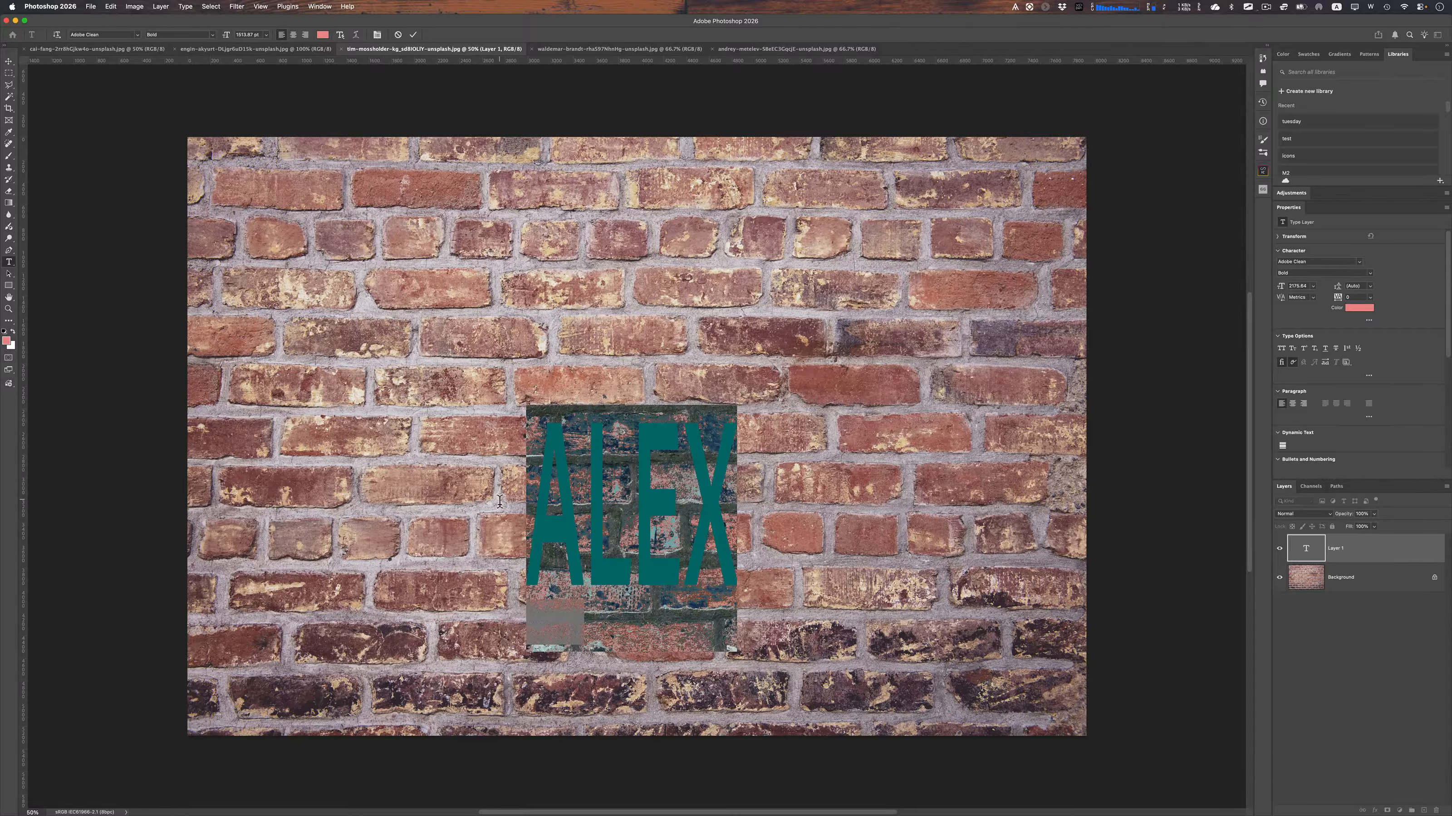
left_click(322, 35)
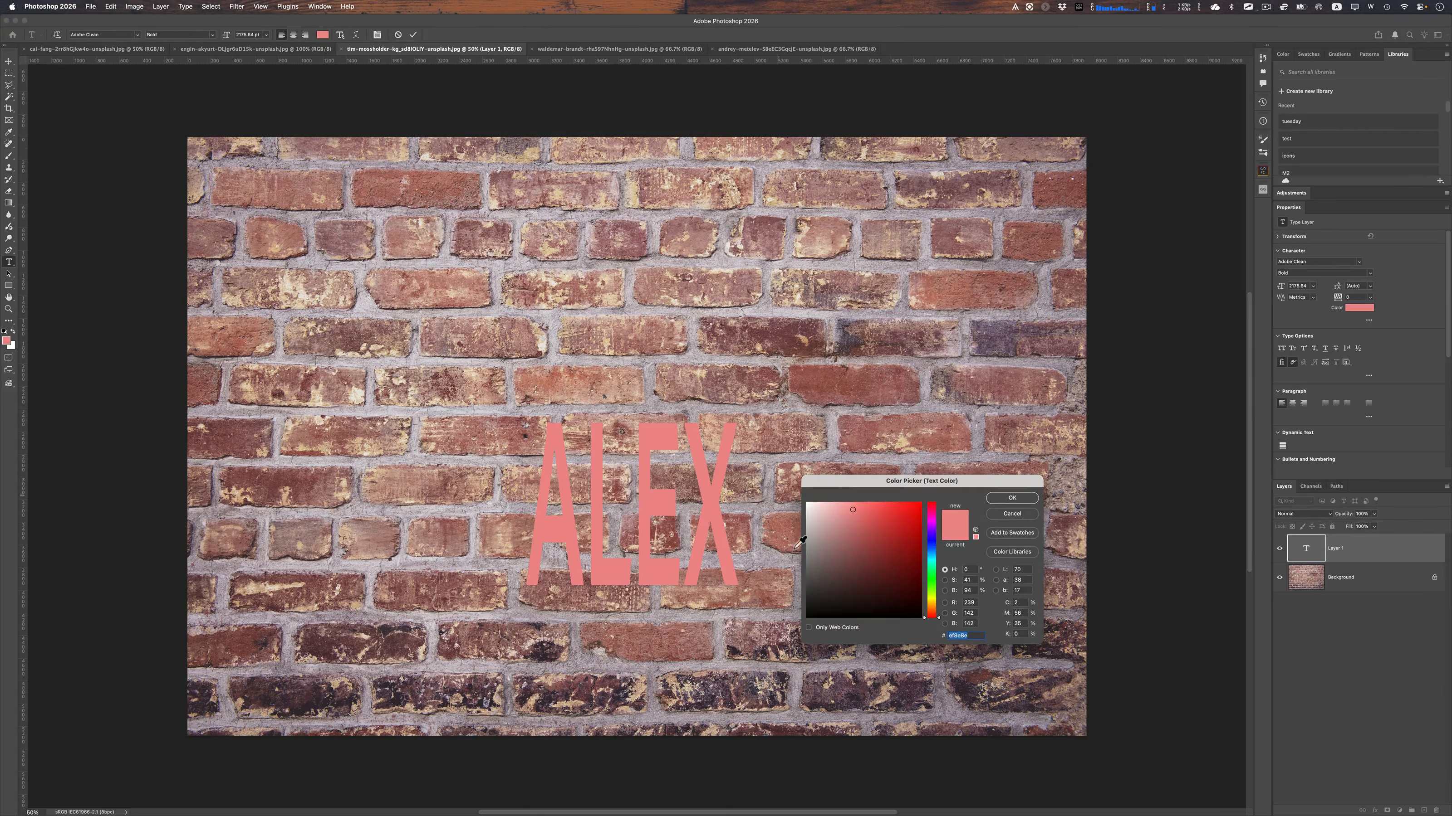
left_click(930, 548)
left_click(912, 545)
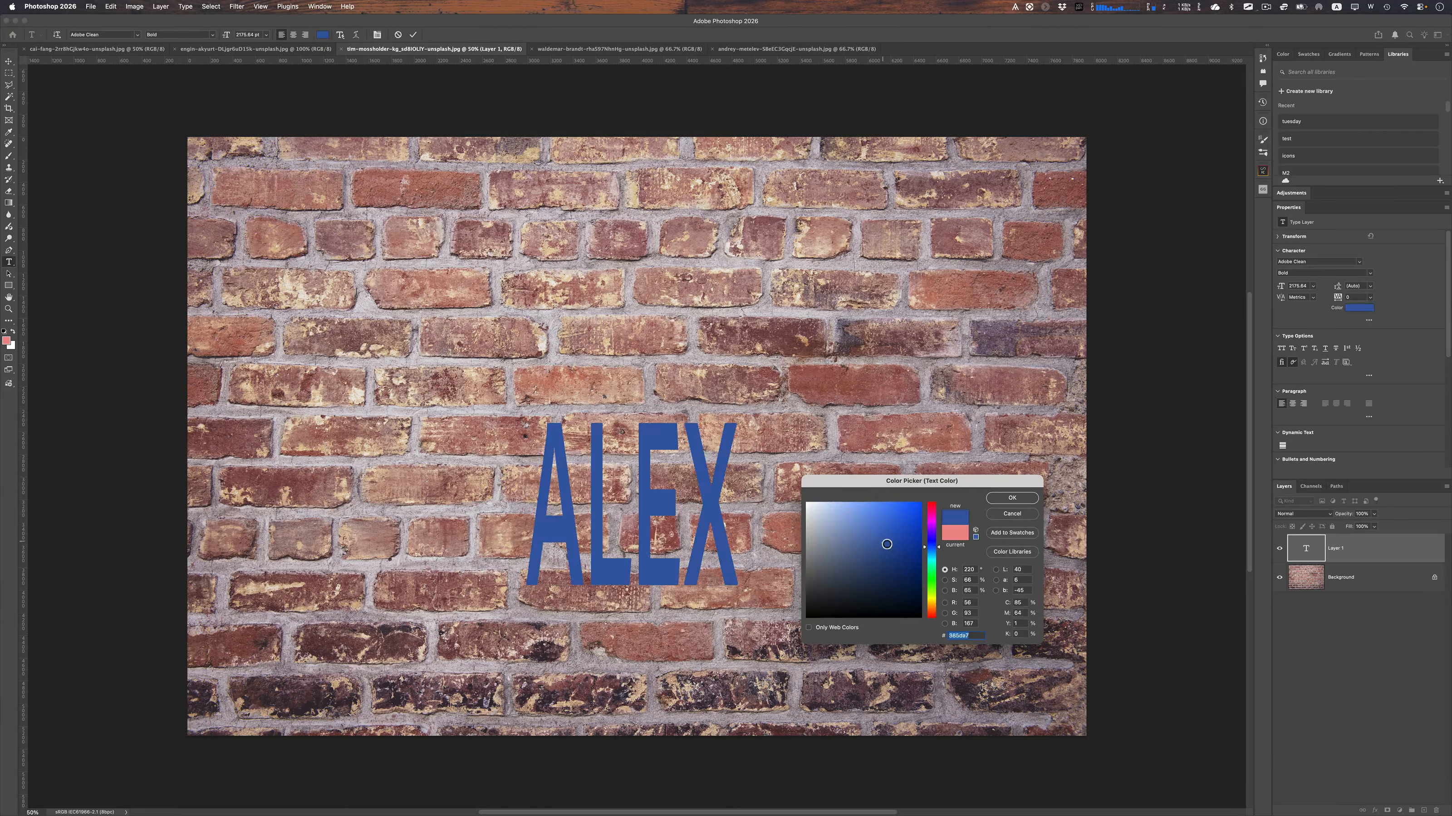
left_click_drag(912, 545, 914, 561)
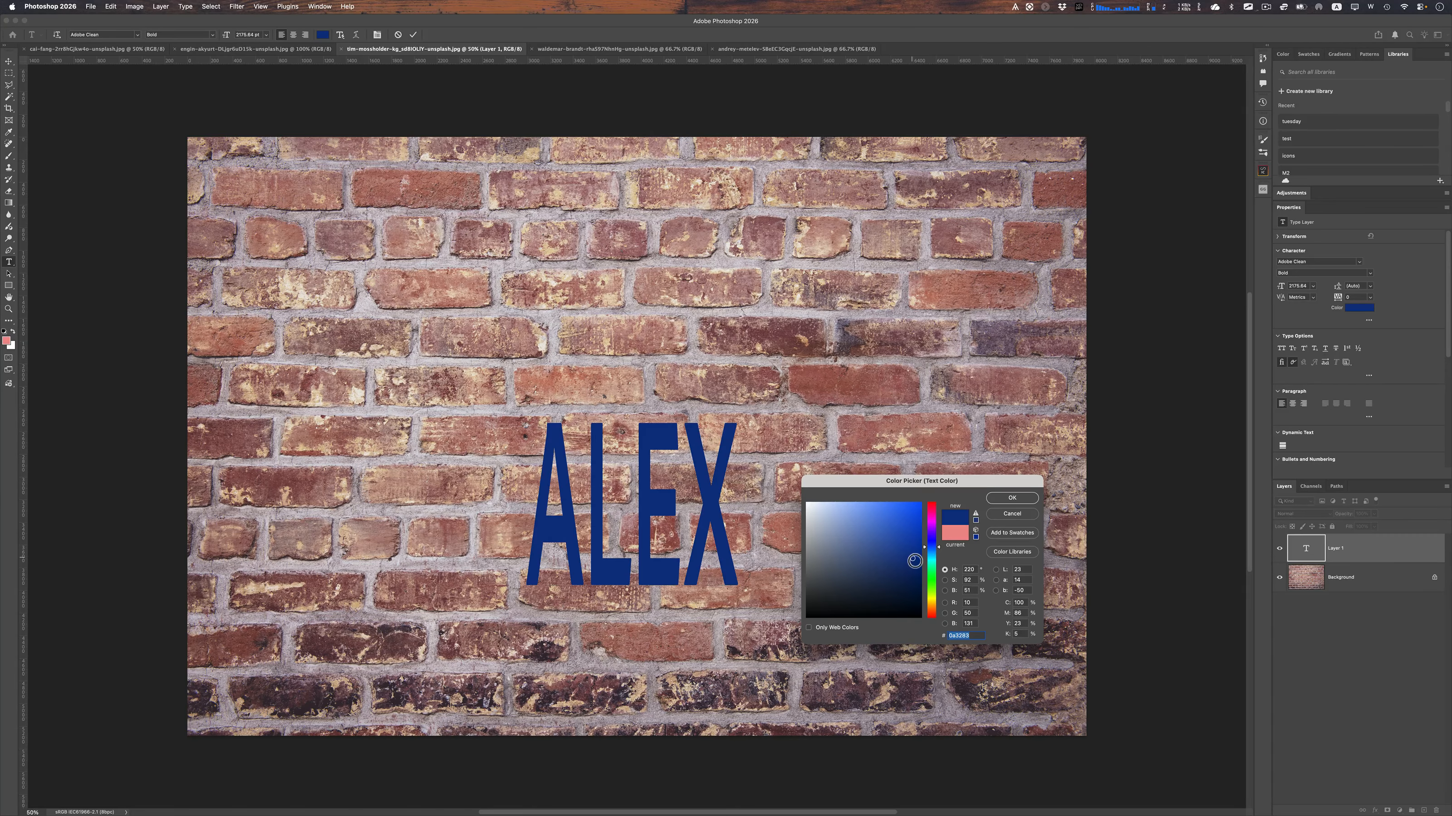
left_click(1010, 499)
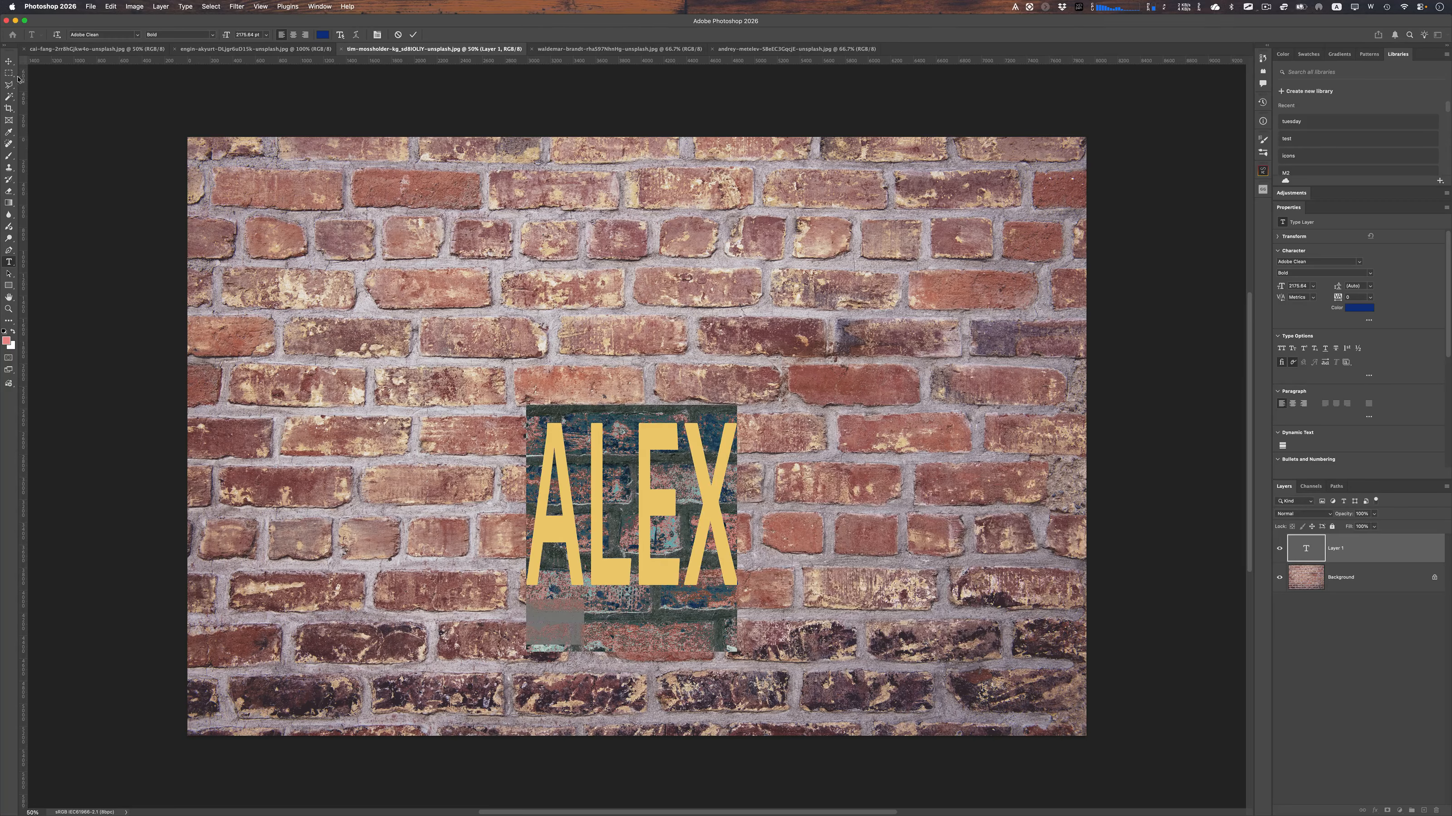
Step: Finish the text entry, move the text up and left, and enlarge it to about 3774 pt, centred on the wall
left_click(8, 61)
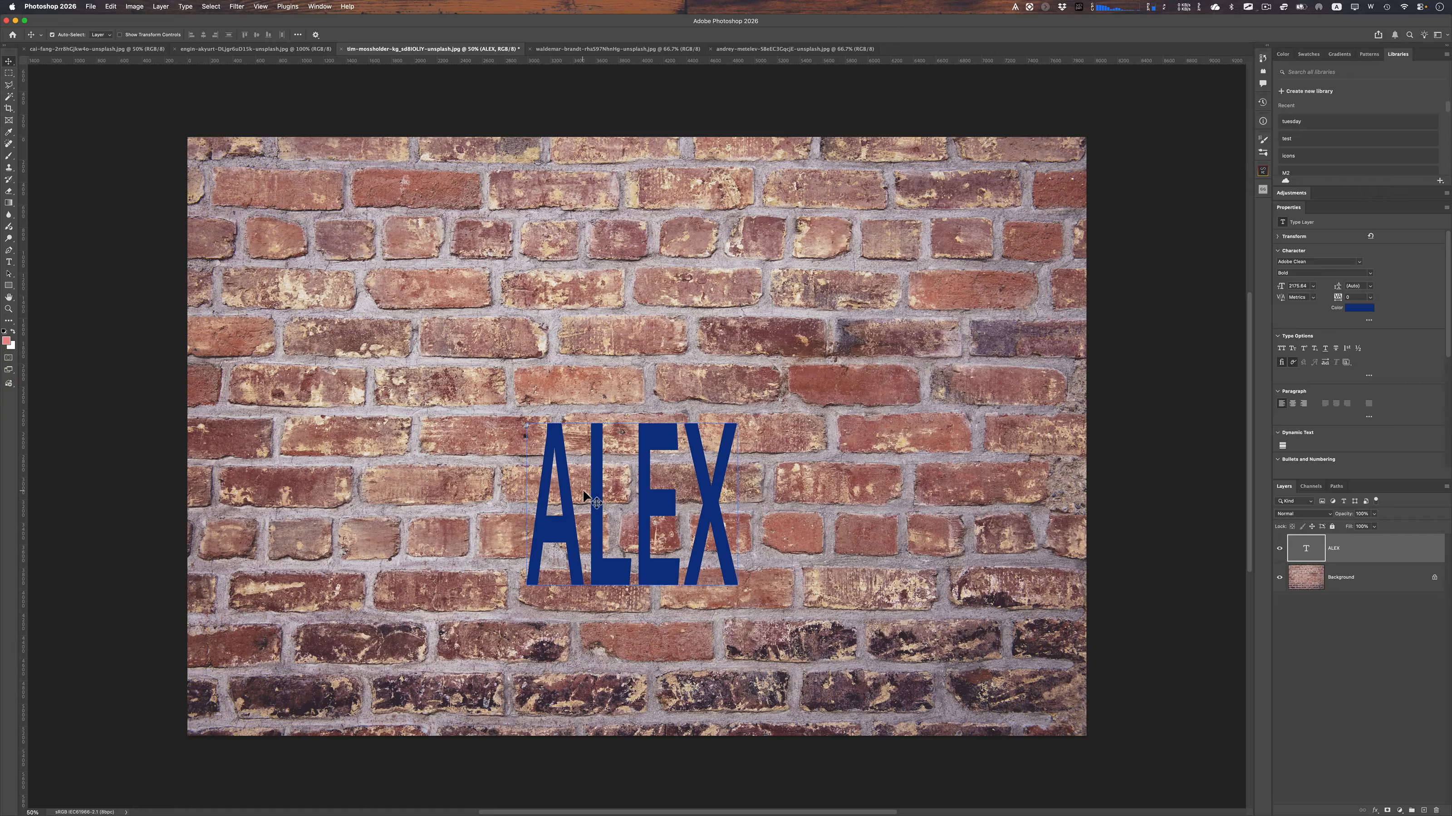
left_click_drag(597, 502, 467, 366)
key("super+t")
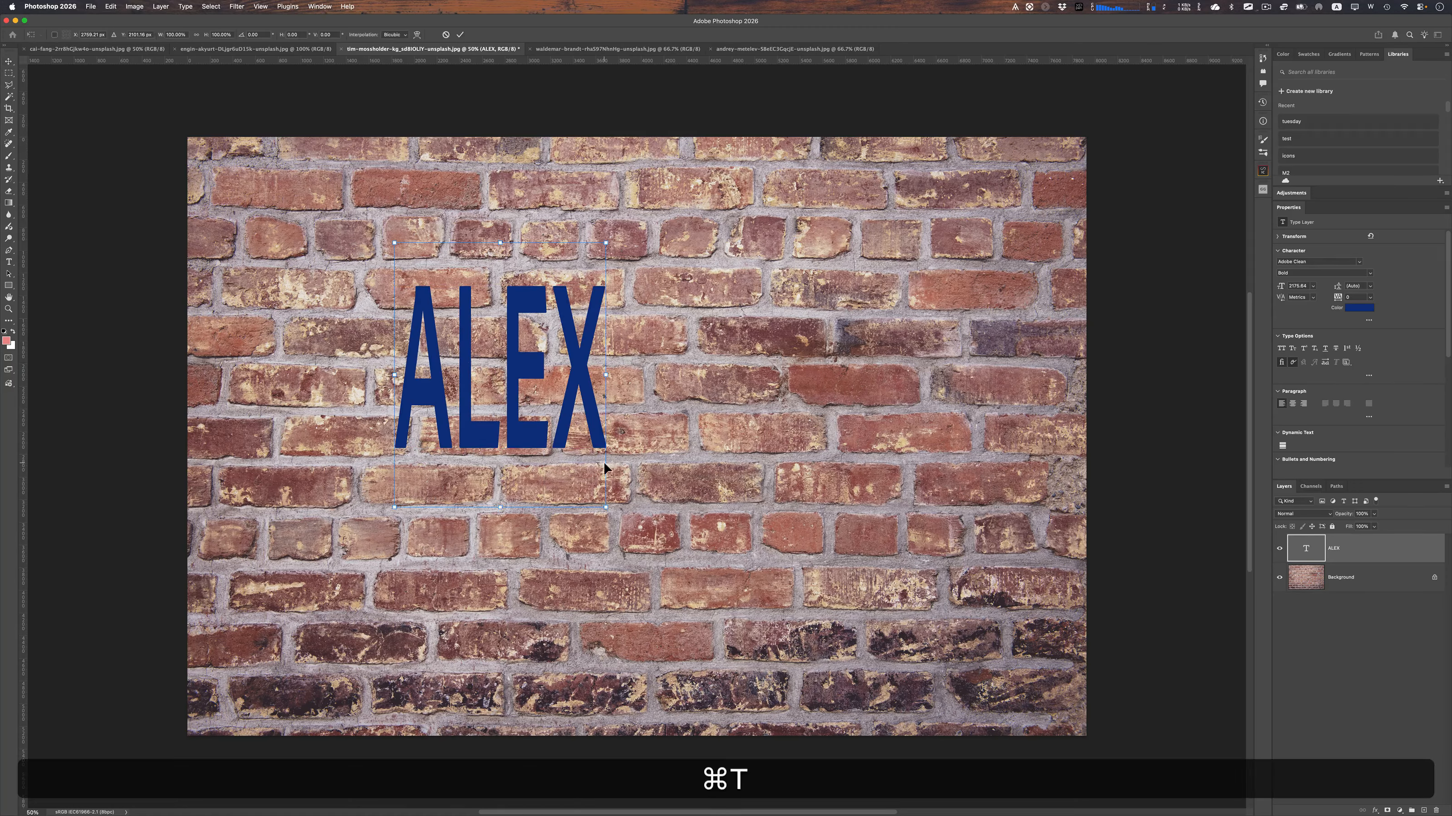
left_click_drag(607, 508, 954, 702)
left_click_drag(722, 456, 683, 418)
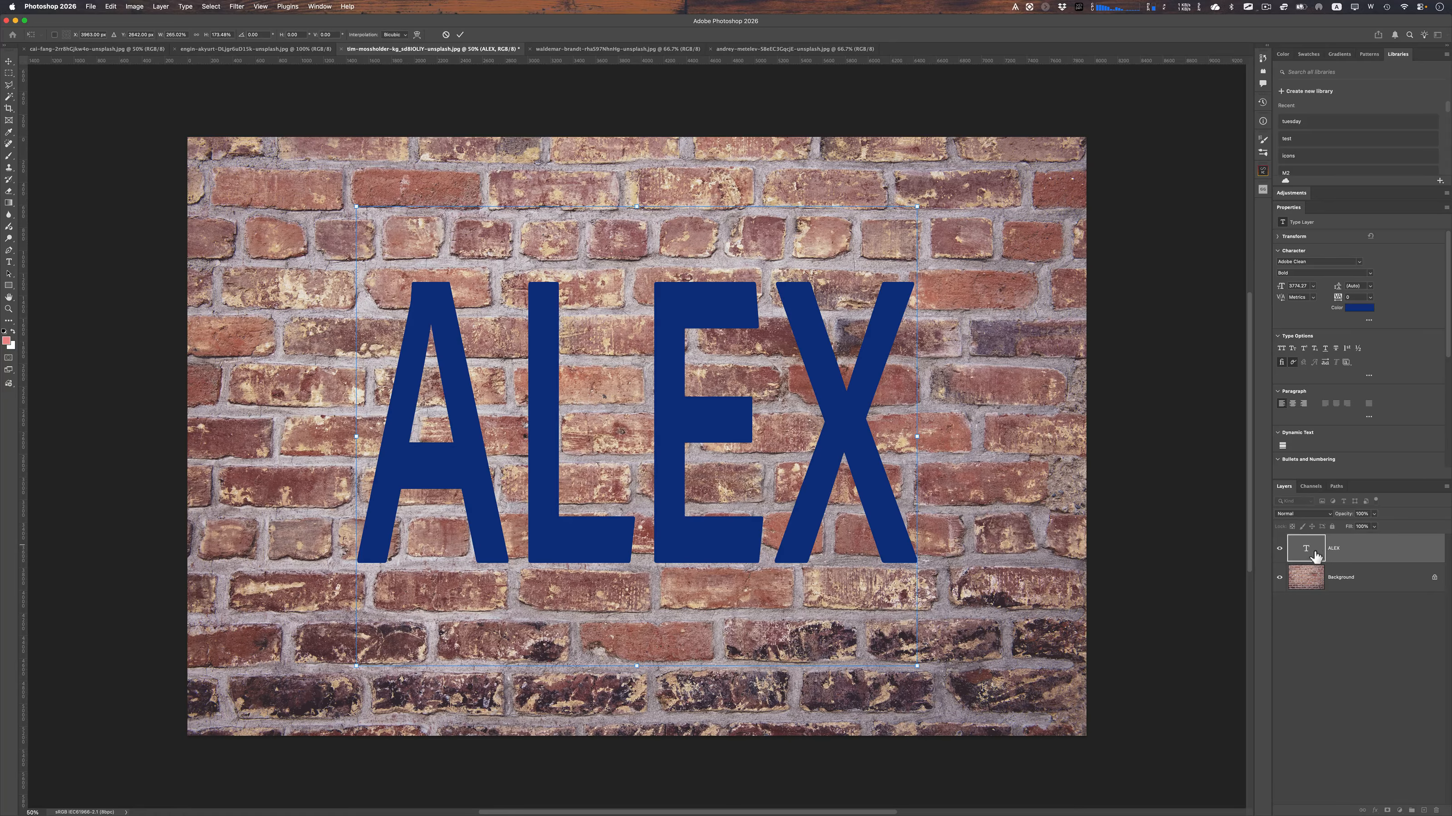
Step: Hide the text layer to view the bare brick wall, and show the text again
left_click(1280, 548)
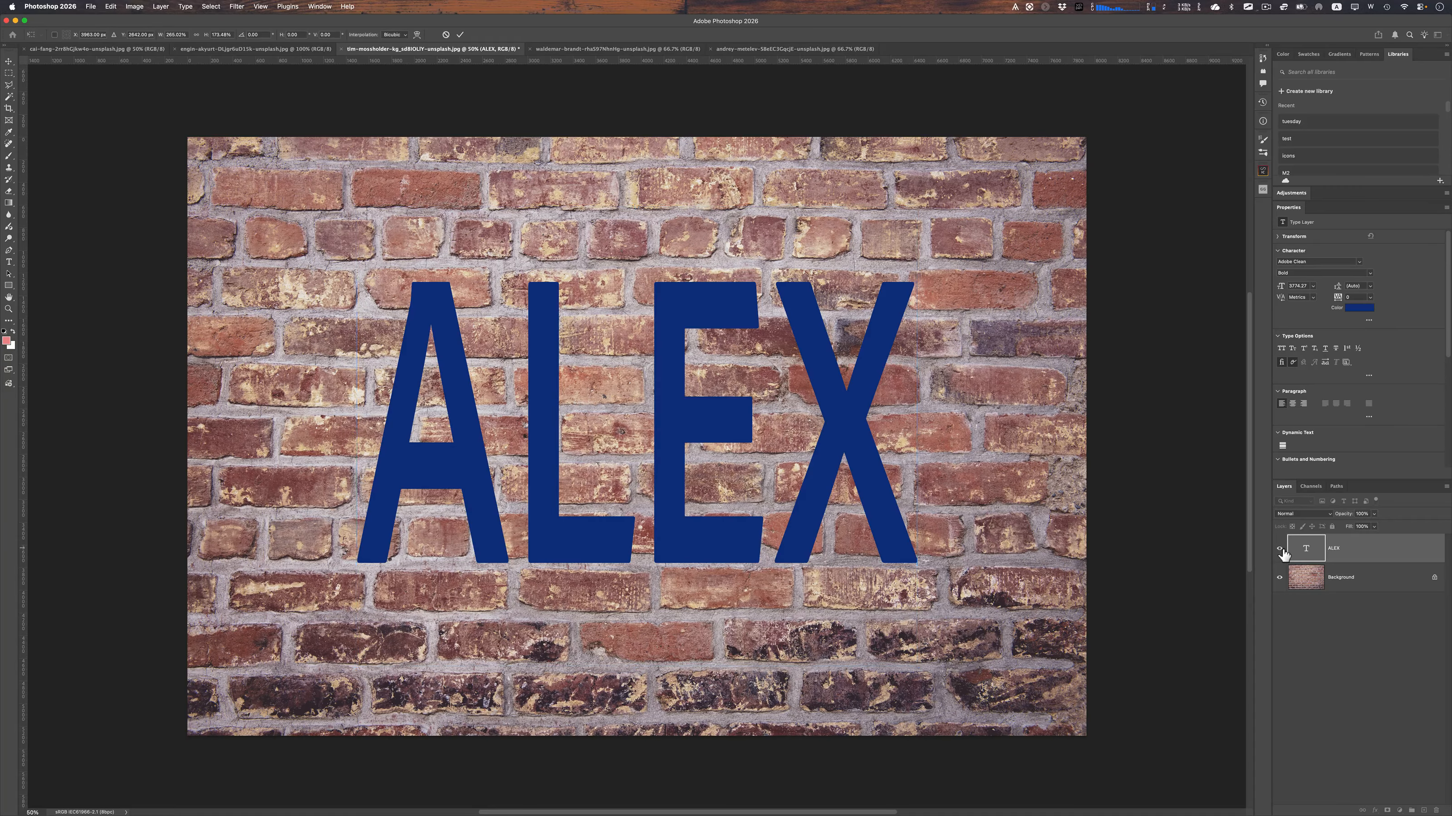
left_click(1280, 579)
left_click(1280, 580)
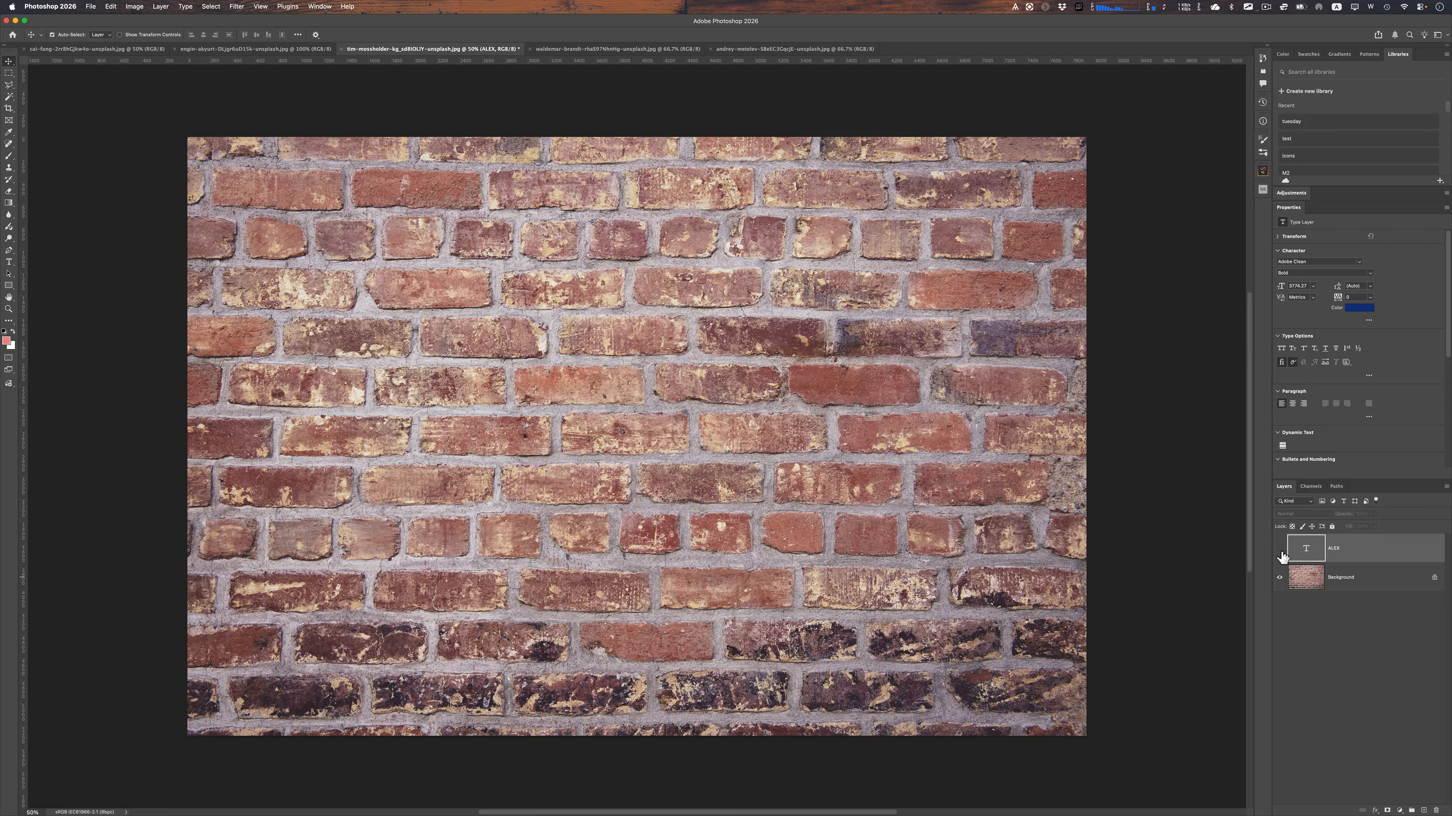
left_click(1279, 549)
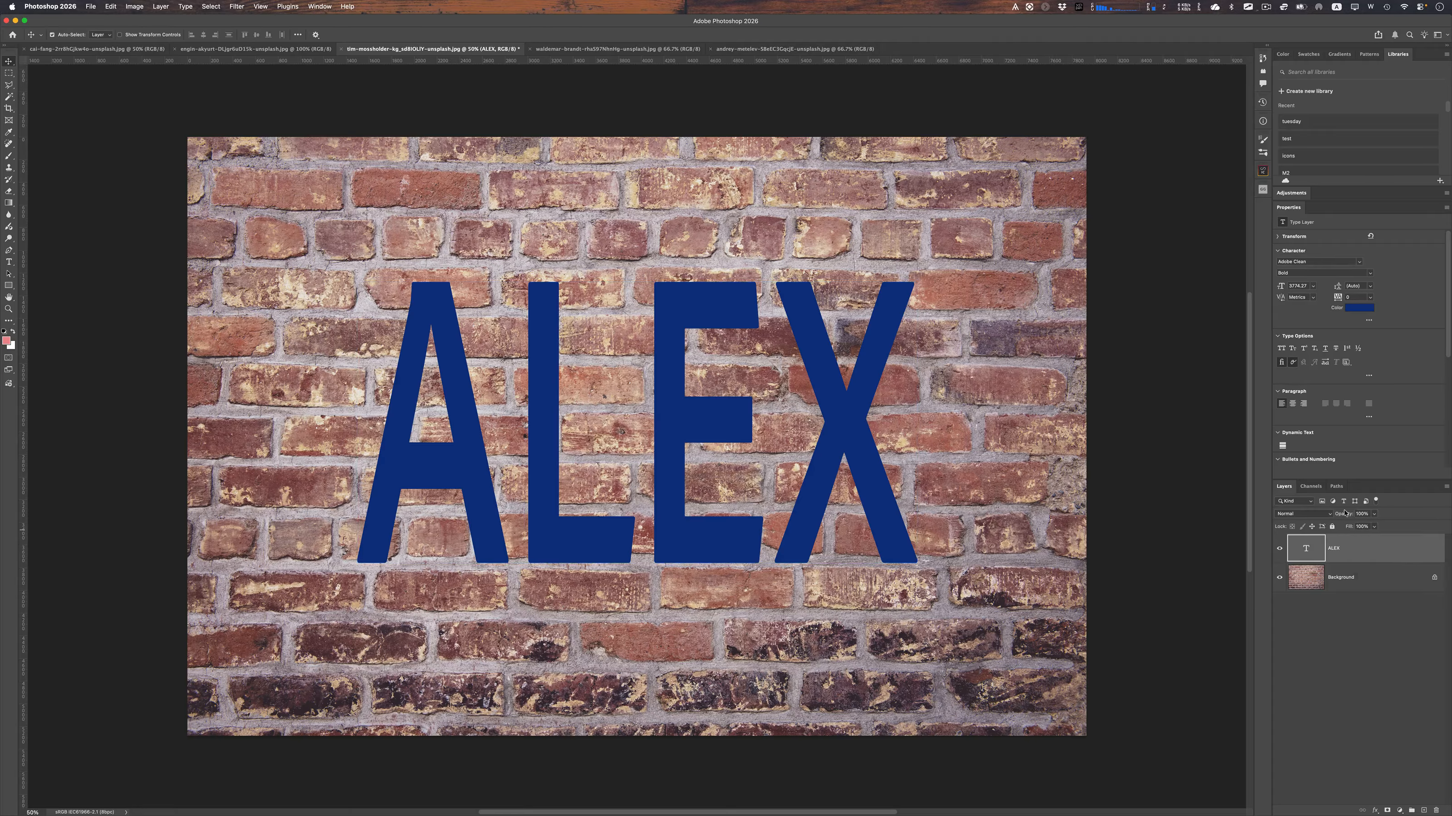
Step: Set the text layer's blend mode to Hue at full opacity
mouse_move(1348, 517)
left_mouse_down()
mouse_move(1321, 521)
mouse_move(1358, 519)
left_mouse_up()
left_click(1327, 515)
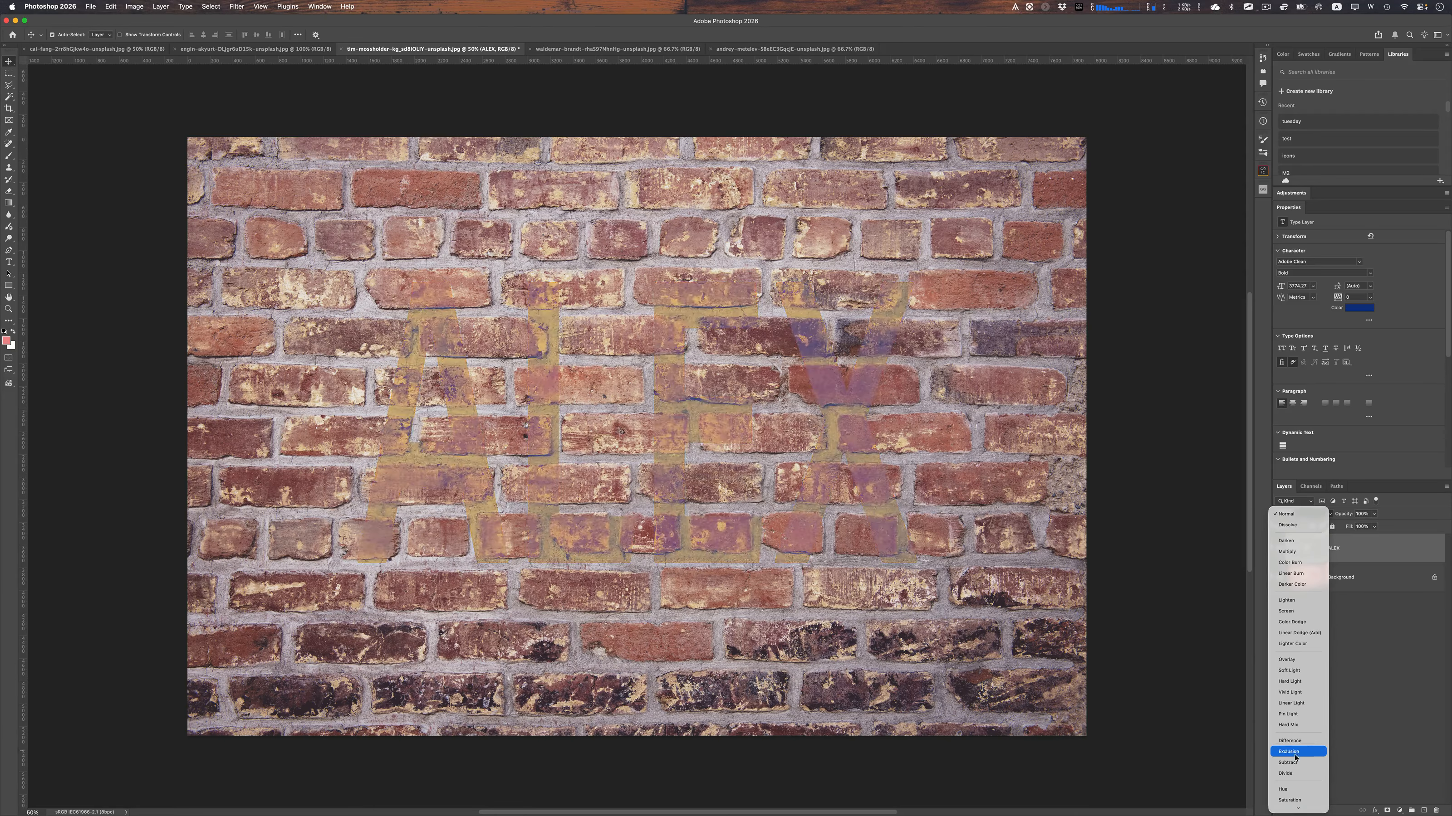
scroll(1295, 768, "down", 1)
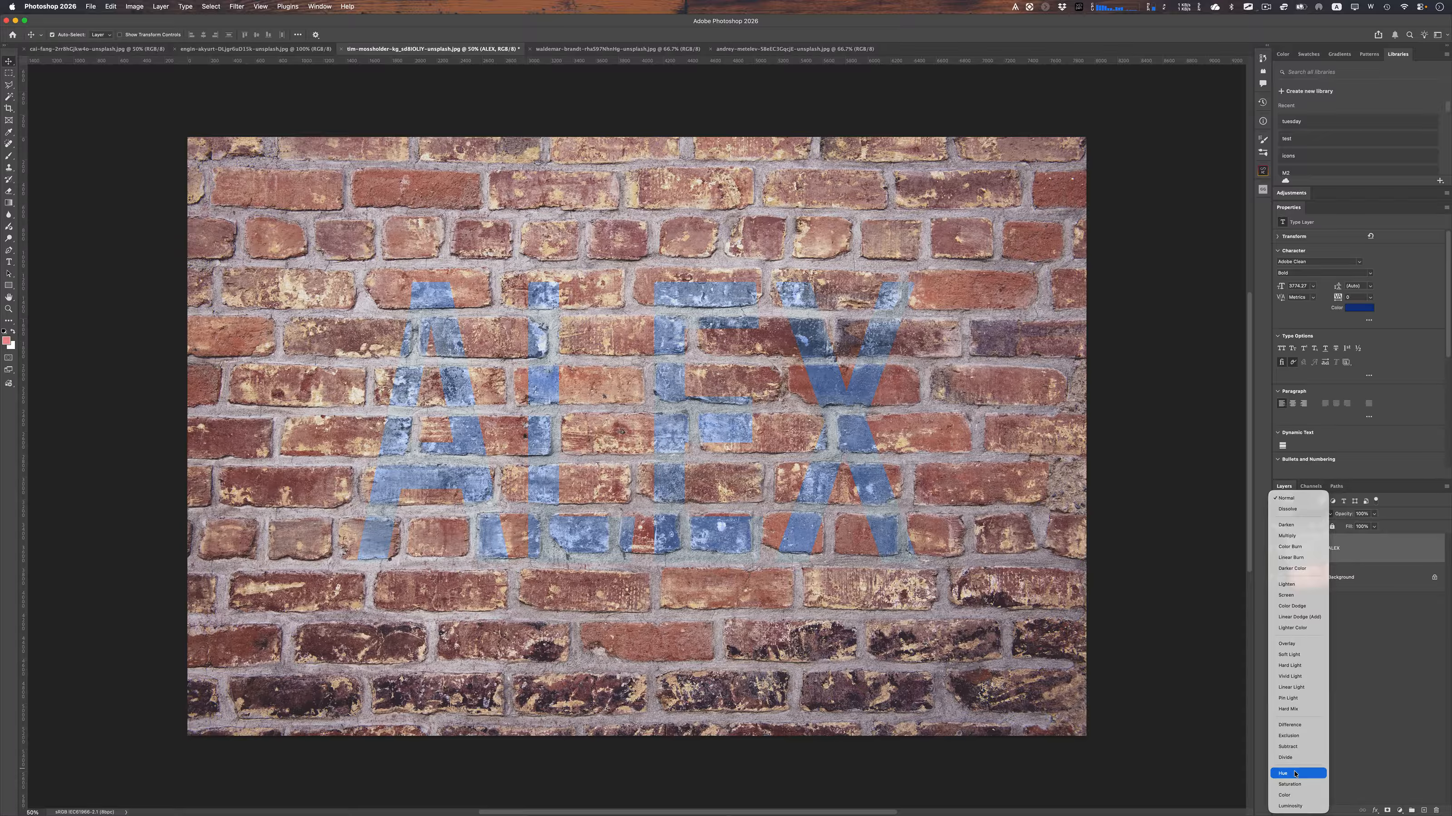
left_click(1295, 774)
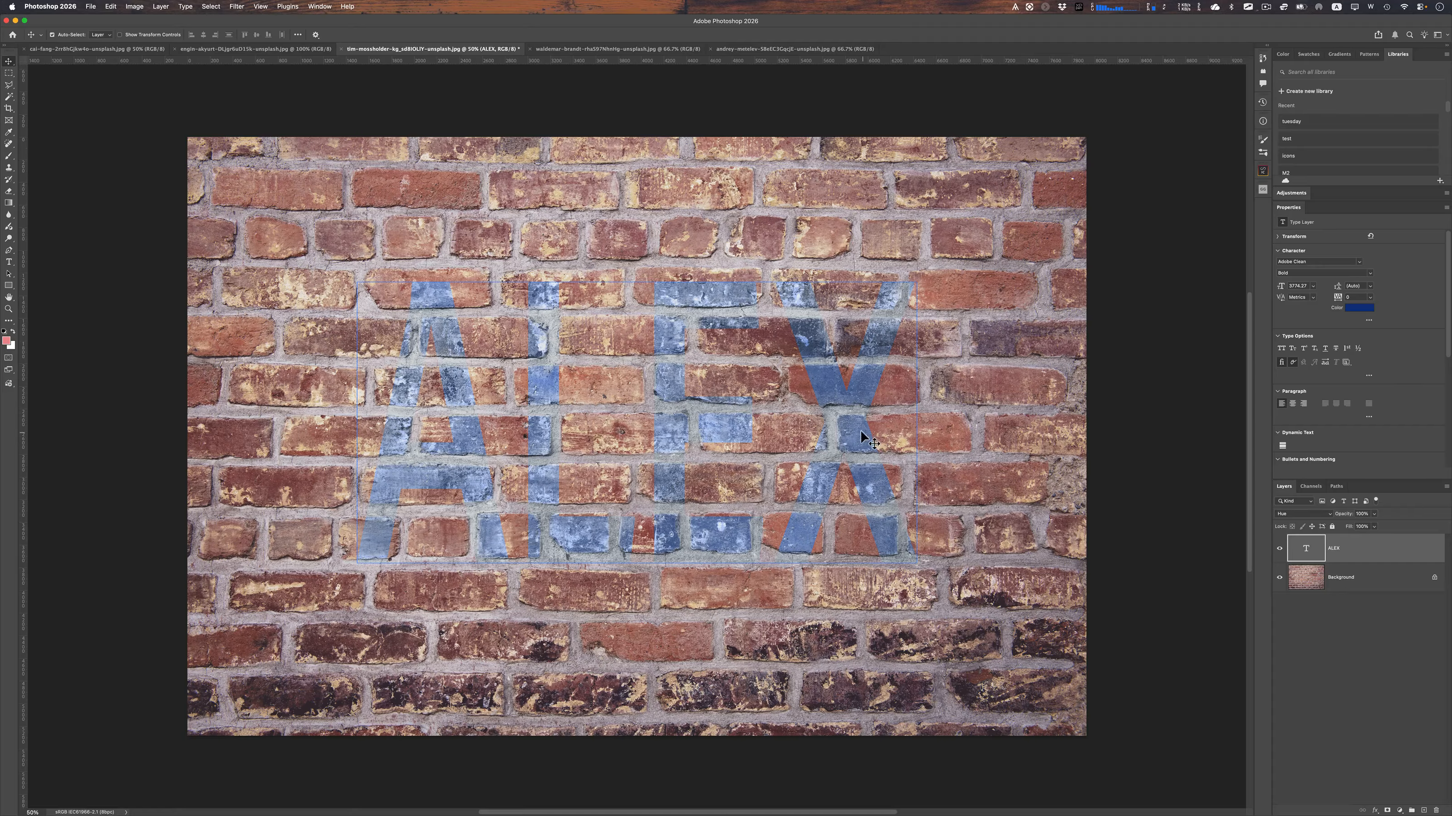
Step: Shift the text slightly up and left on the wall and lower its layer opacity
left_click_drag(862, 433, 813, 389)
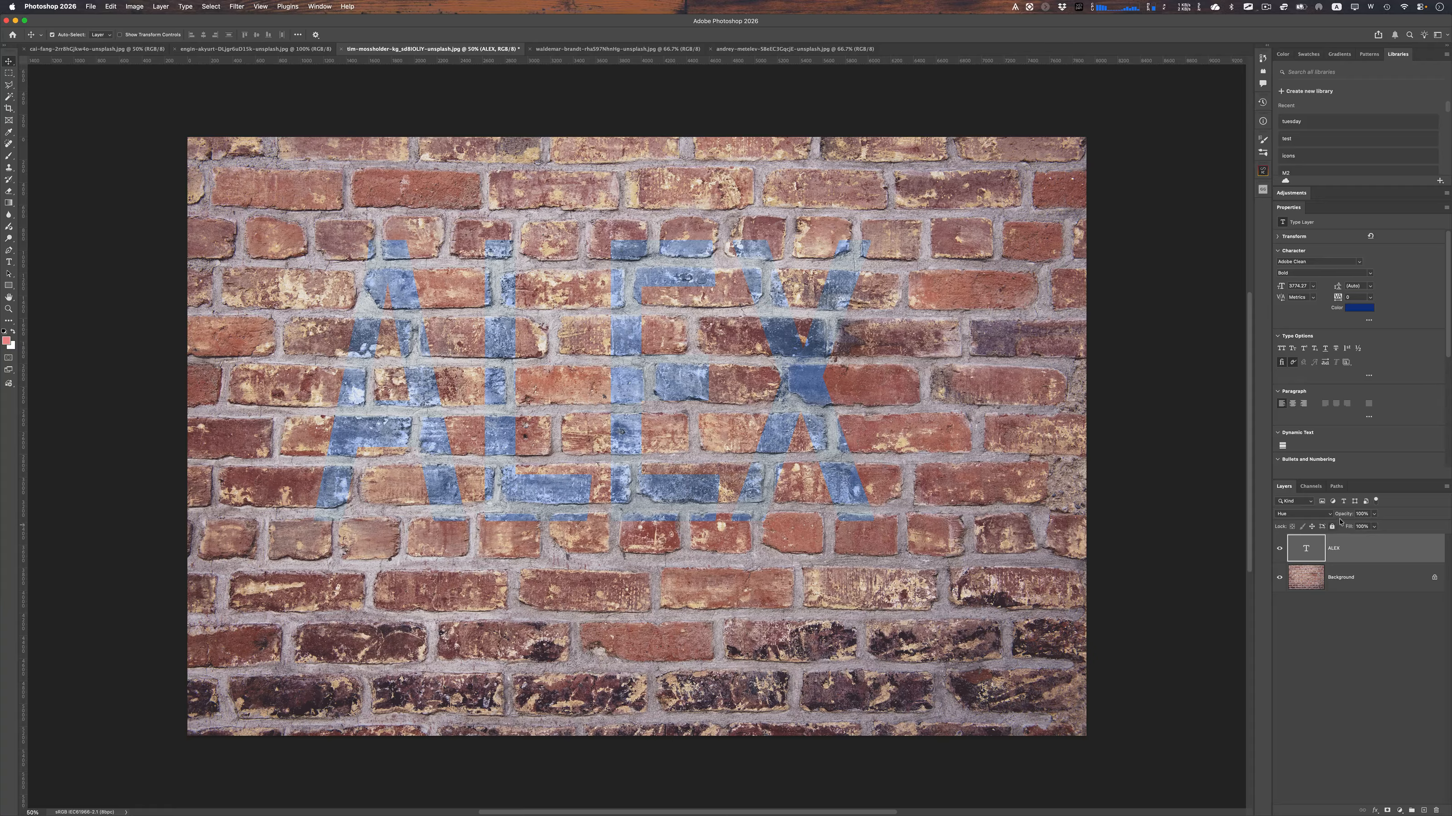
left_click_drag(1352, 514, 1335, 520)
Step: Try a Drop Shadow effect on the text layer and disable it again, keeping the layer style settings open
left_click(1380, 812)
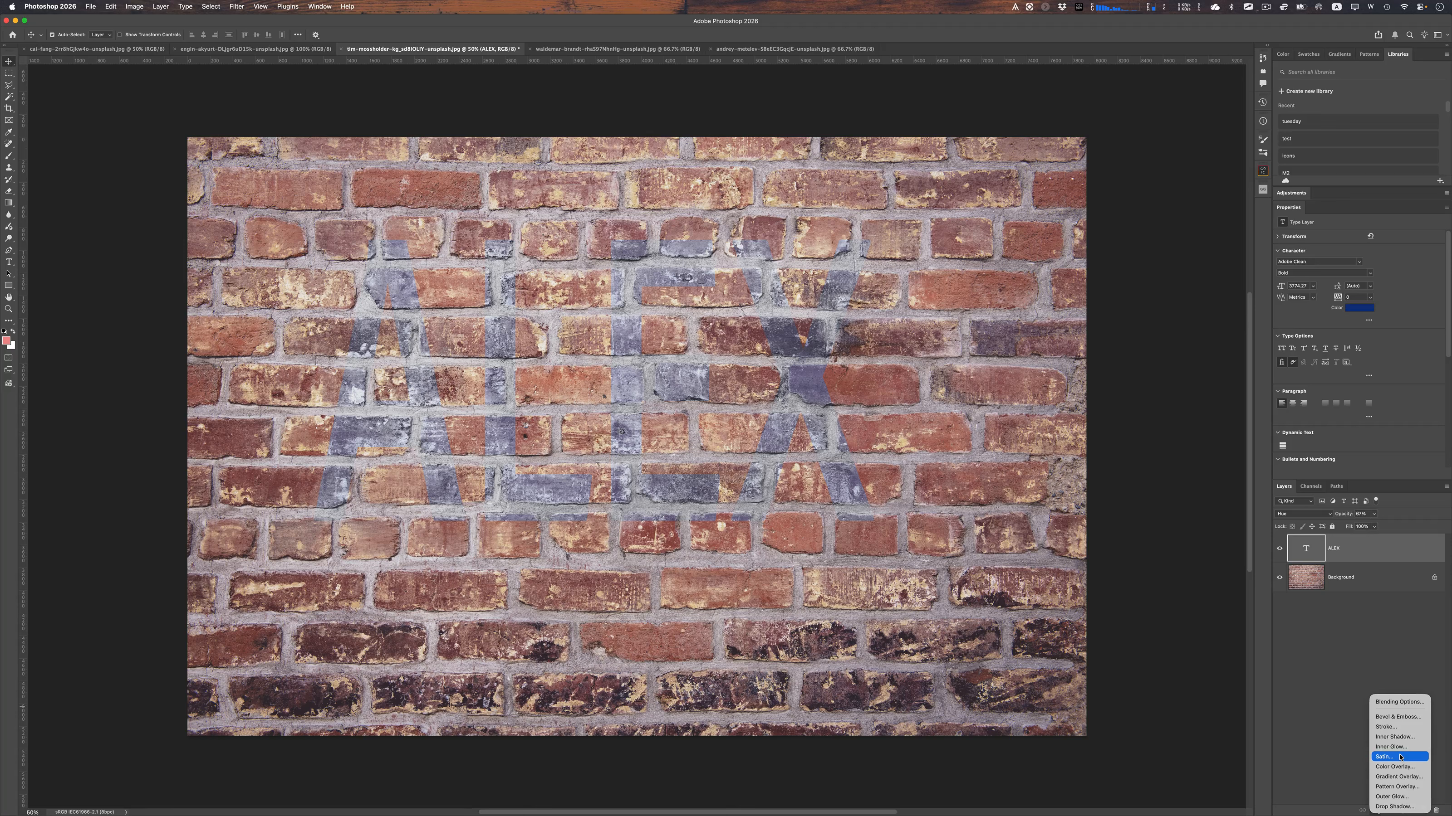
left_click(1398, 807)
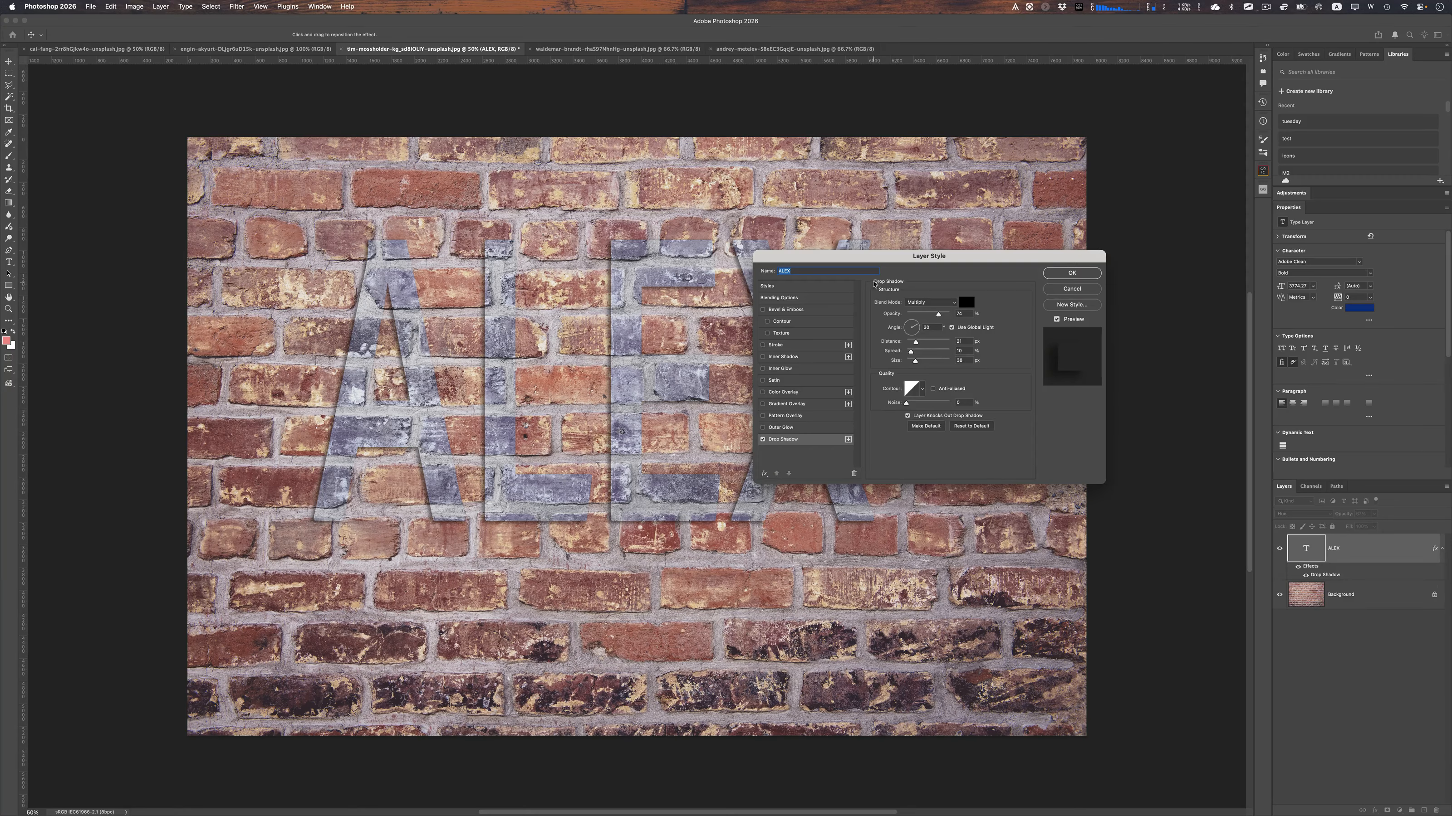
left_click_drag(874, 283, 1077, 263)
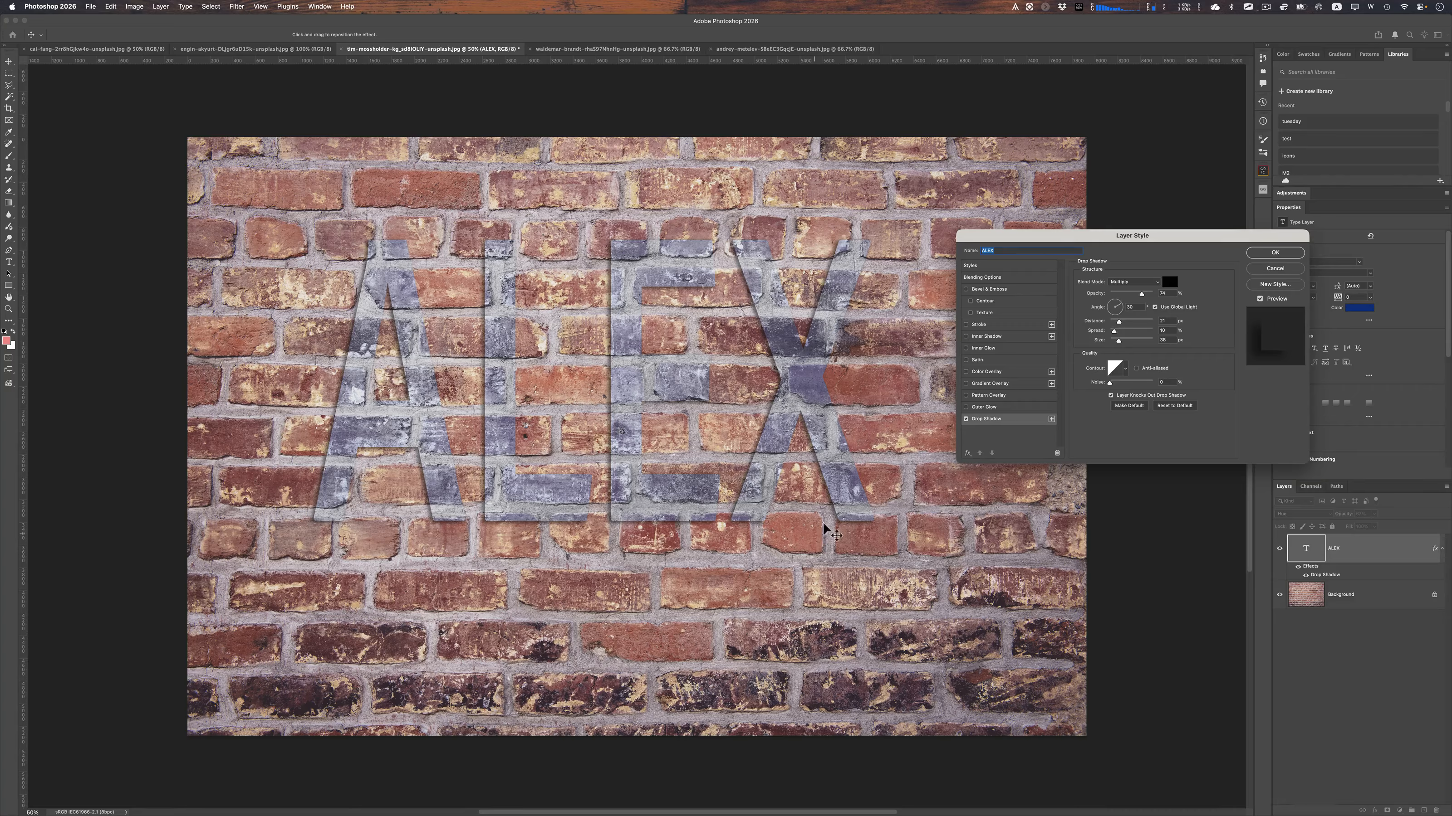
left_click(966, 419)
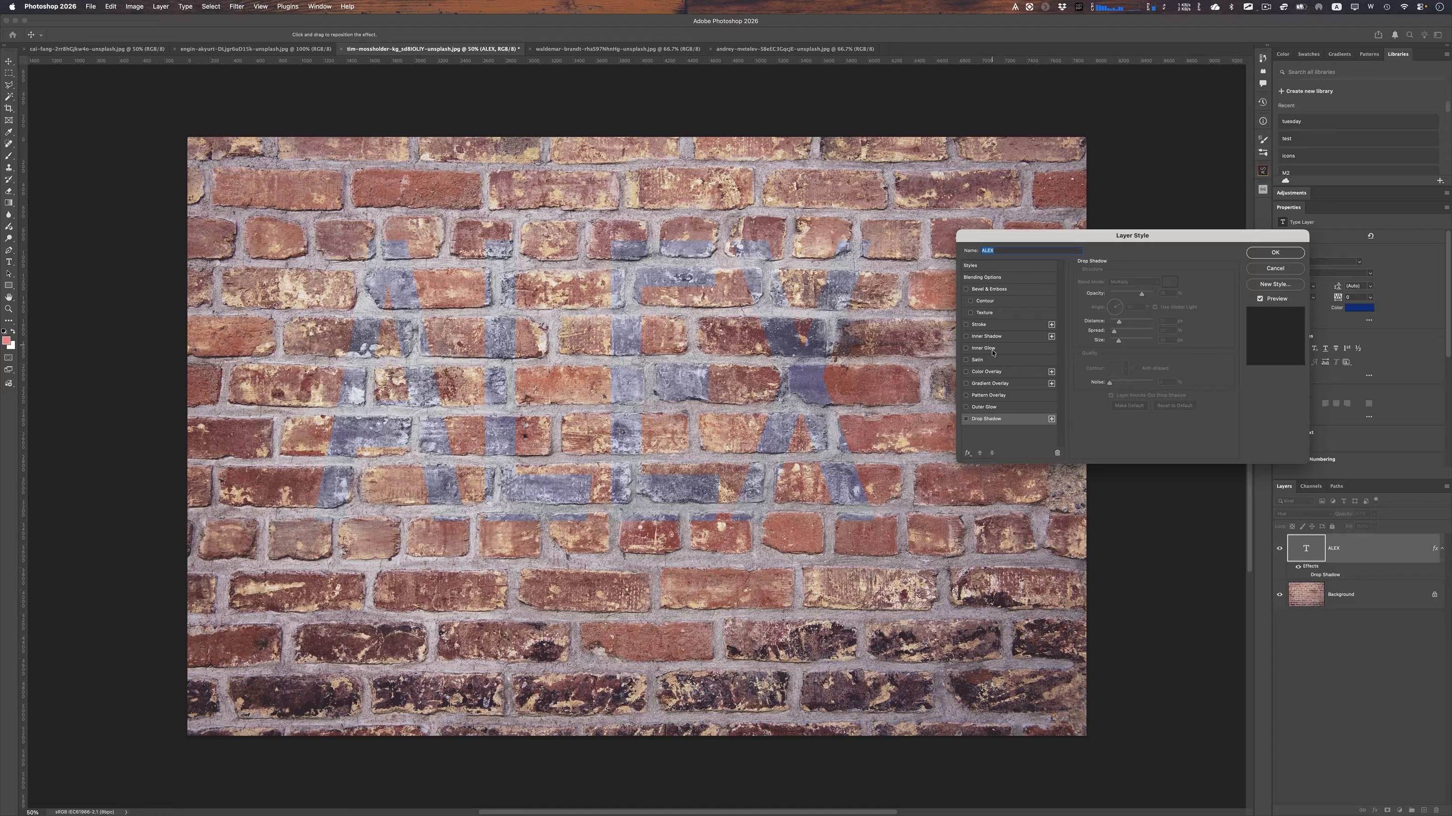
Step: Enable an Outer Glow on the text layer and give it a bright green colour
left_click(997, 408)
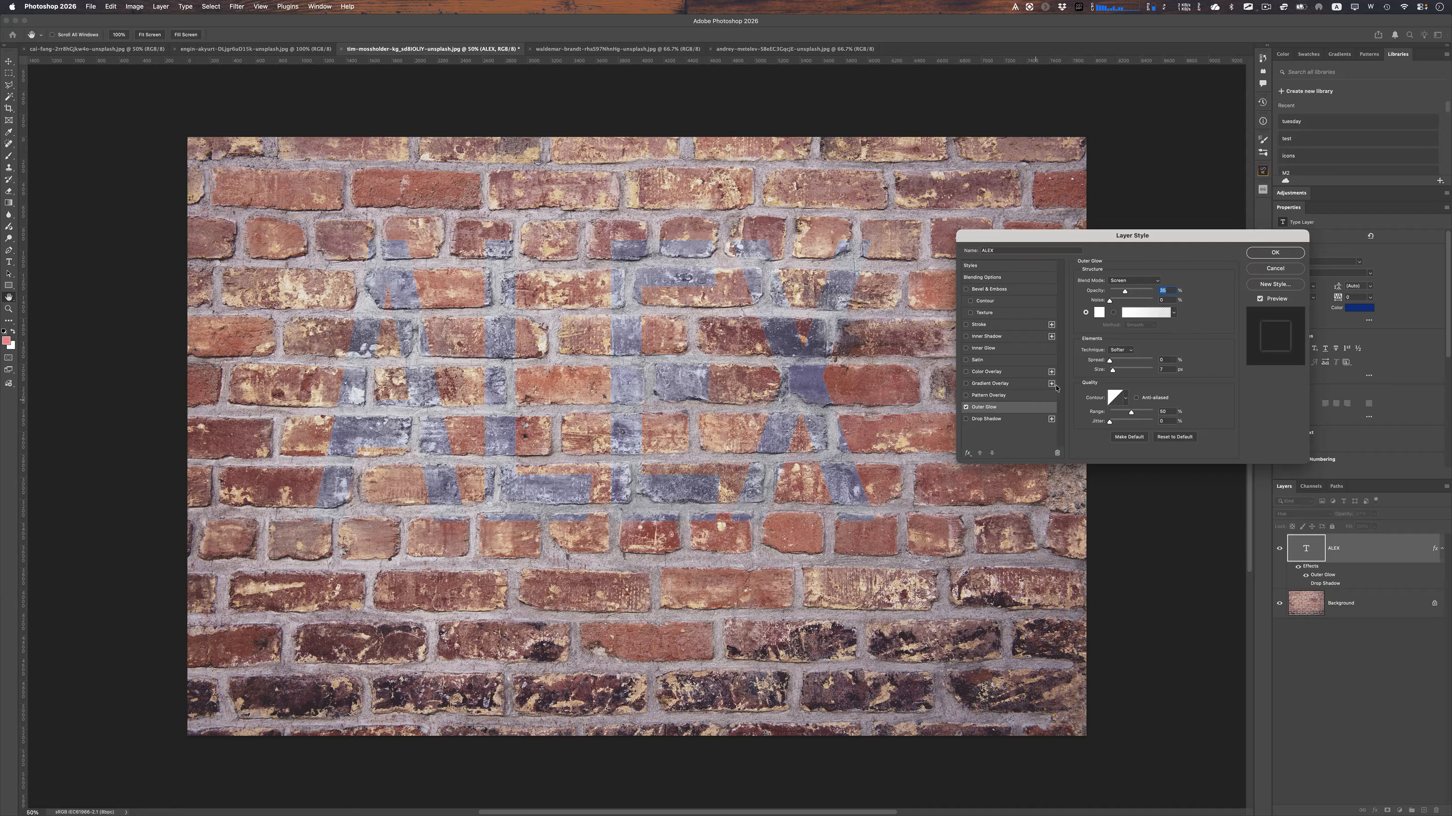
left_click(1098, 312)
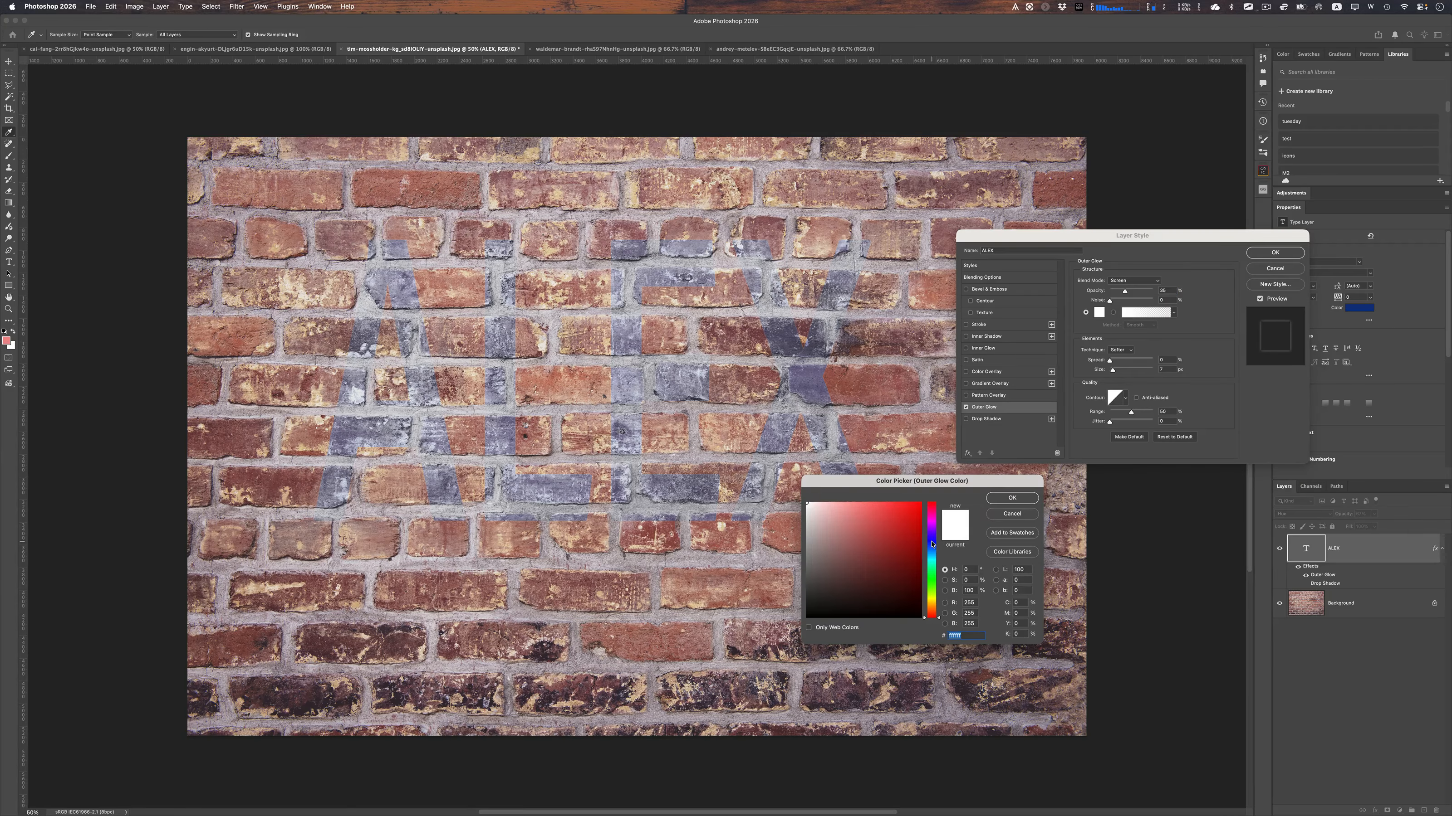
left_click(932, 566)
left_click(920, 504)
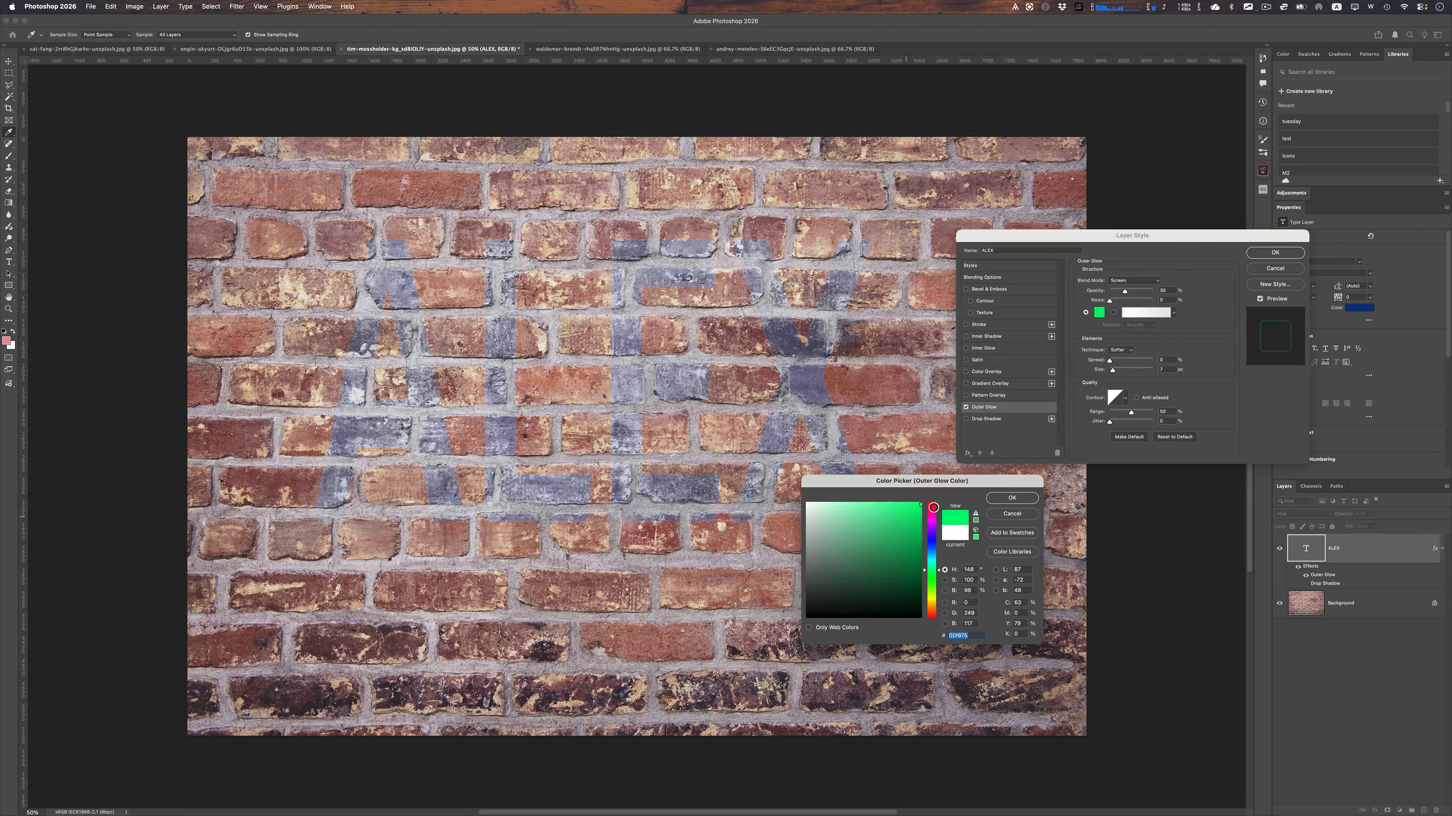
left_click(1010, 496)
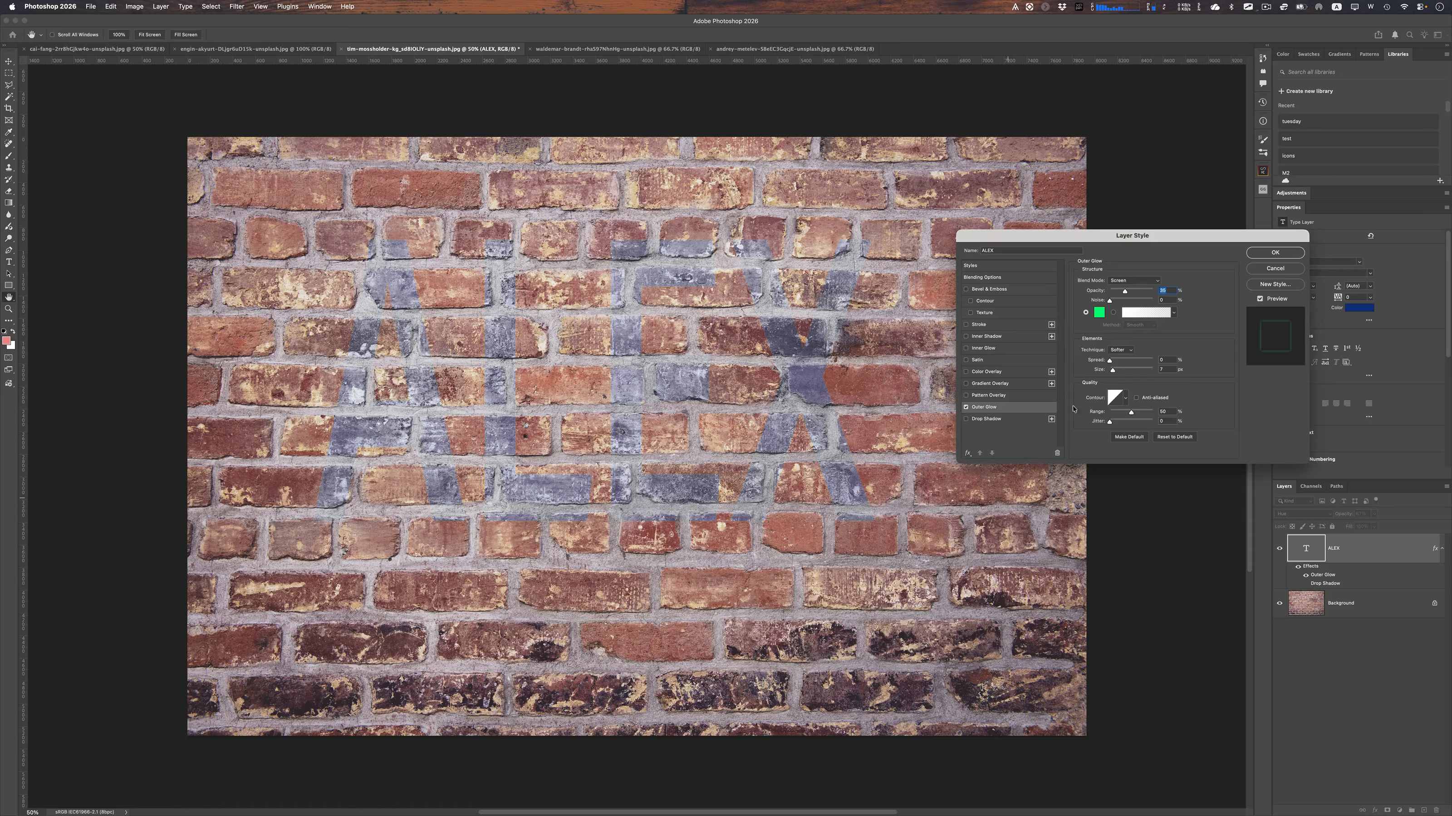
Step: Set the Outer Glow's blend mode to Normal and increase its size to about 84 px
left_click(1144, 279)
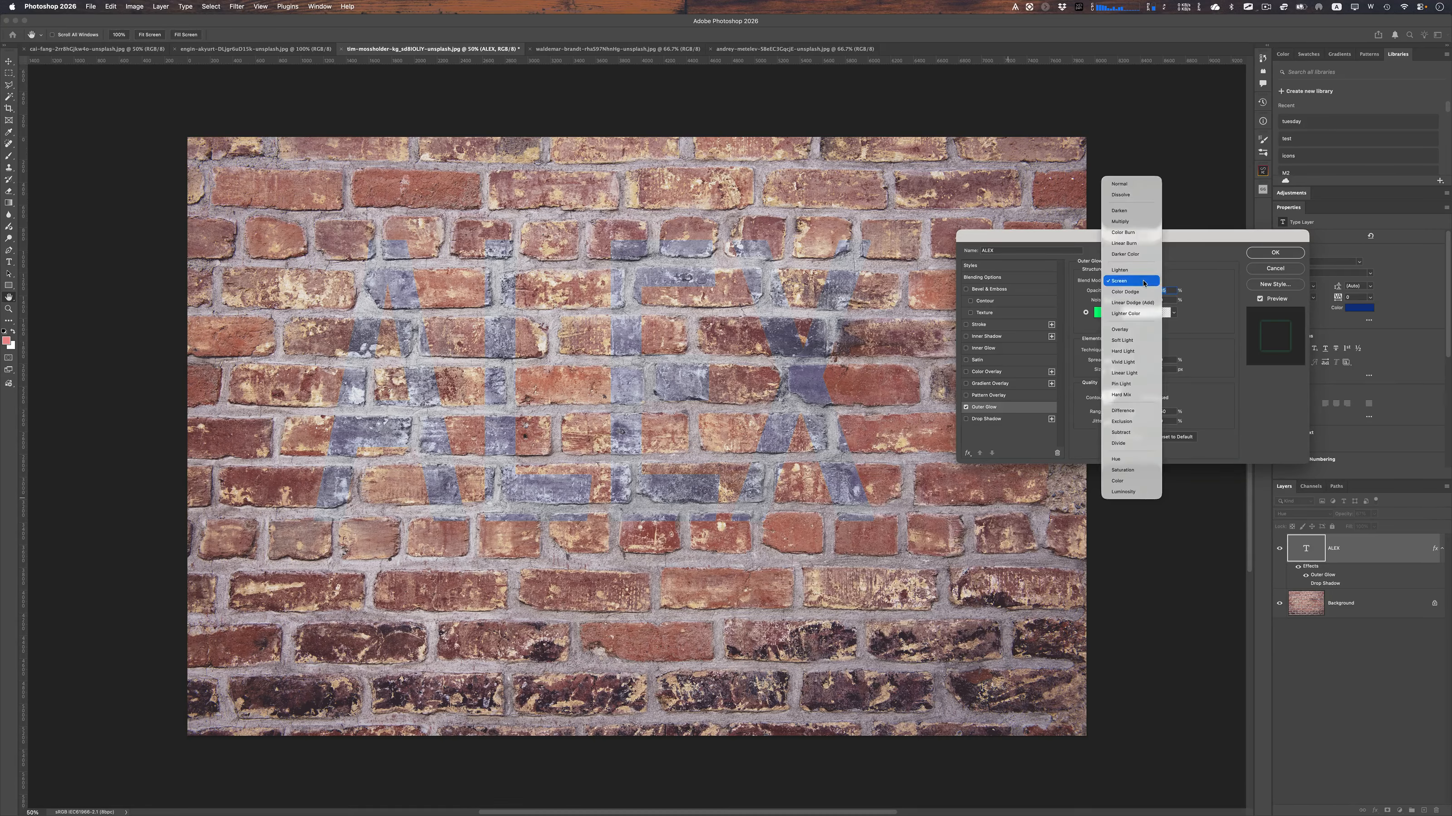
left_click(1136, 183)
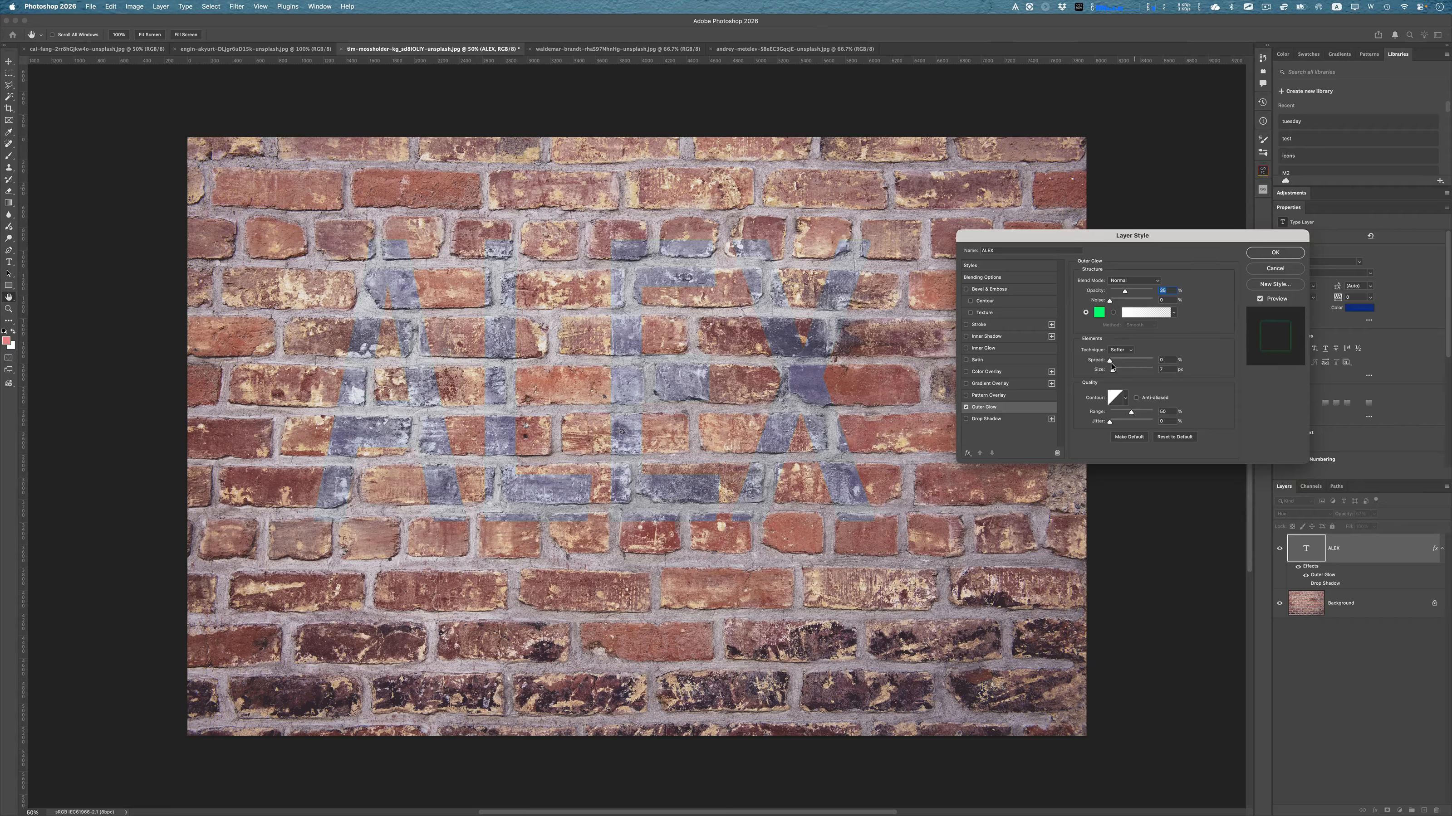
left_click_drag(1113, 371, 1128, 373)
Step: Change the Outer Glow's colour to a dark blue
left_click(1099, 312)
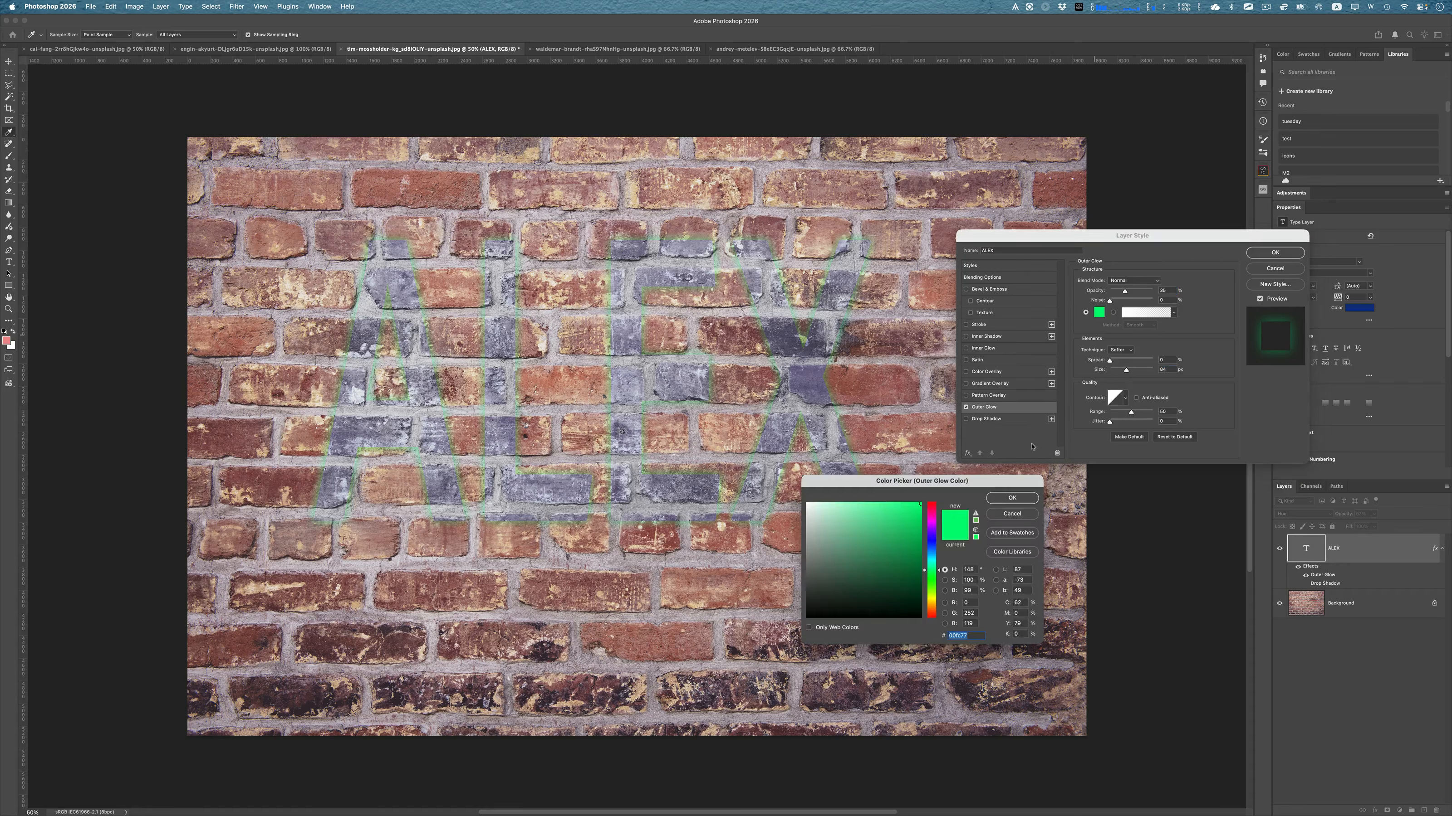
left_click(931, 542)
left_click(908, 549)
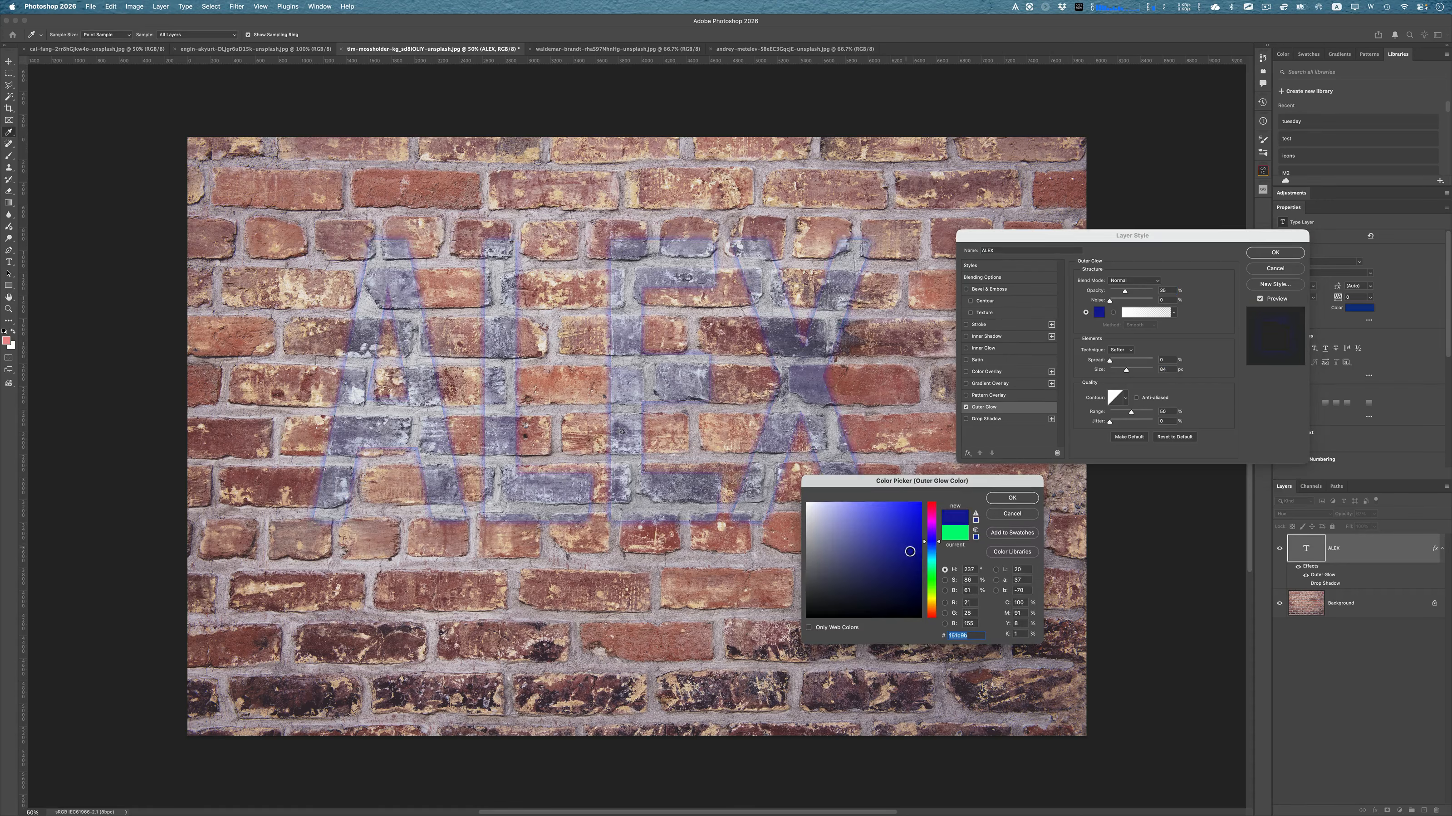
left_click_drag(909, 551, 912, 568)
left_click(1011, 498)
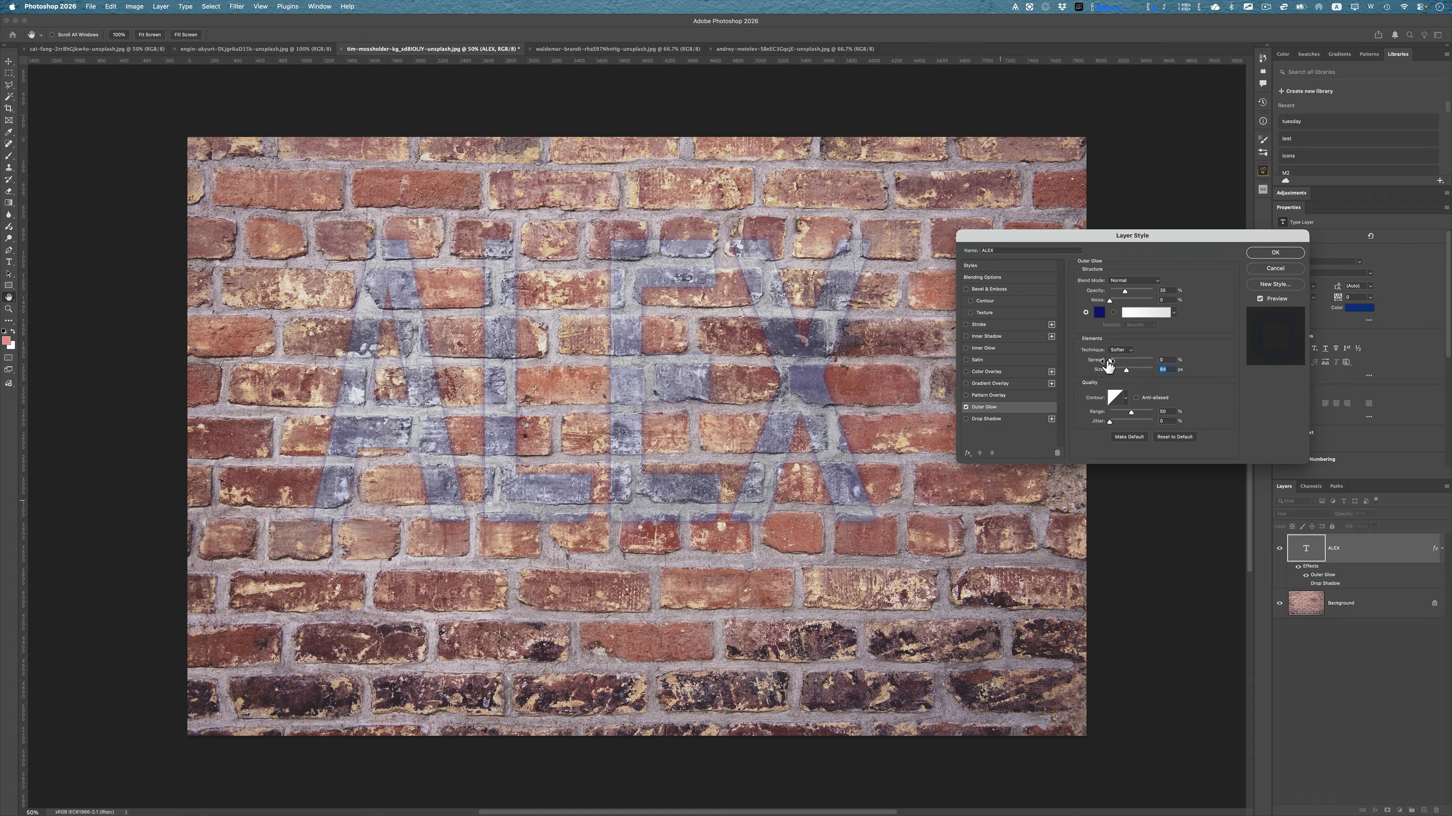
Step: Apply the Outer Glow with the Darken blend mode and shift the text right to centre it on the wall
left_click(1147, 281)
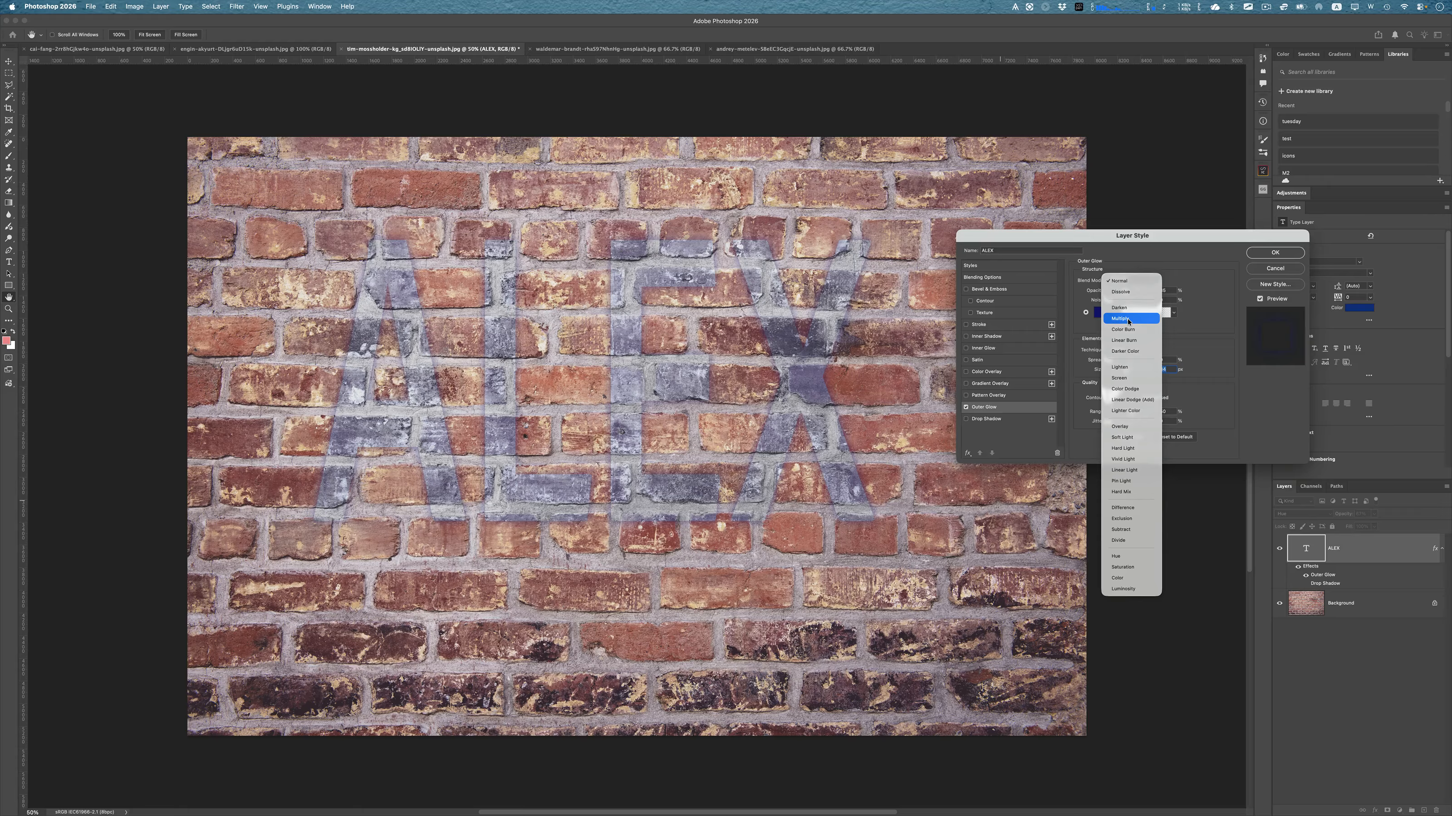
left_click(1128, 311)
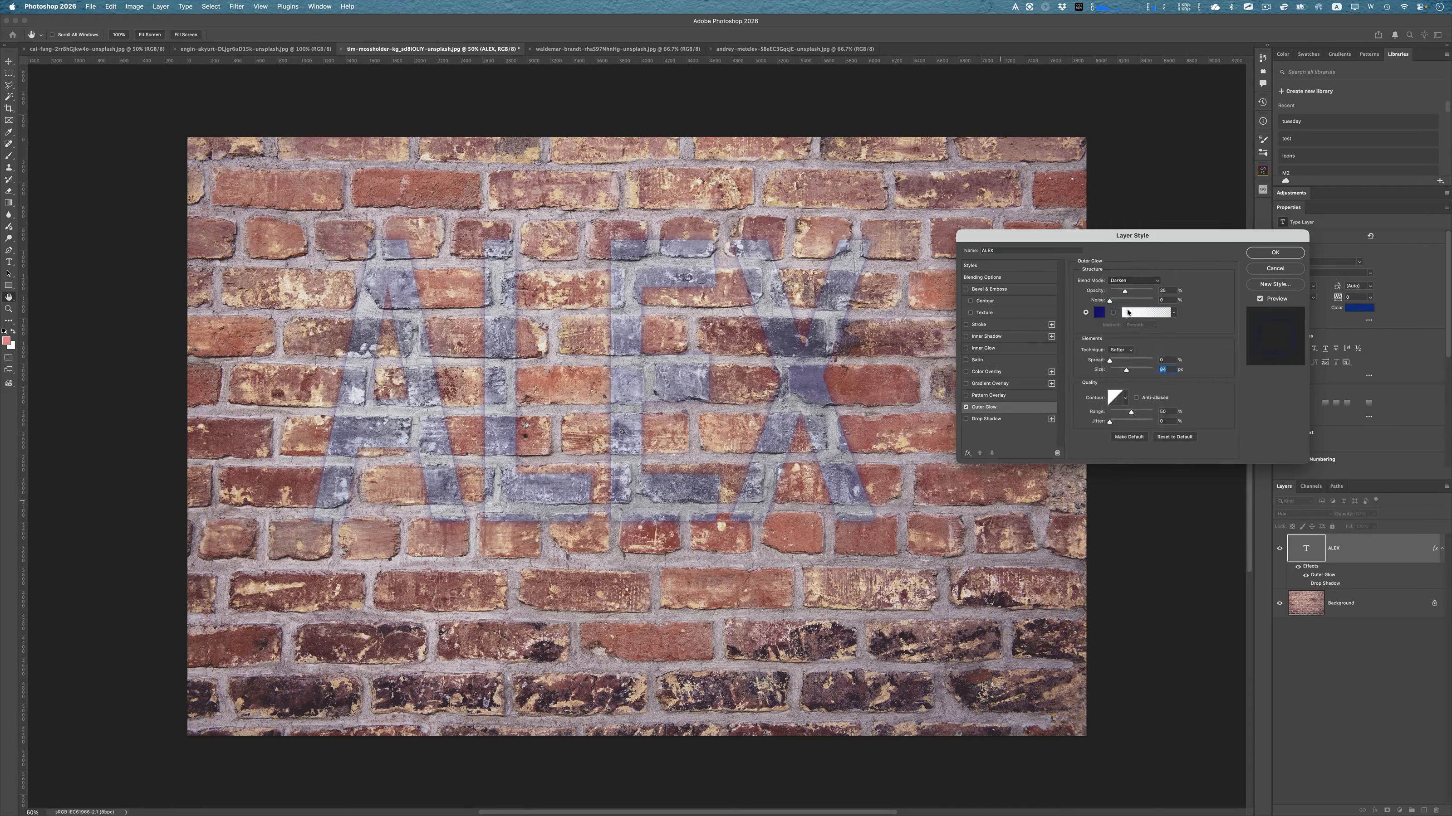
left_click(1276, 253)
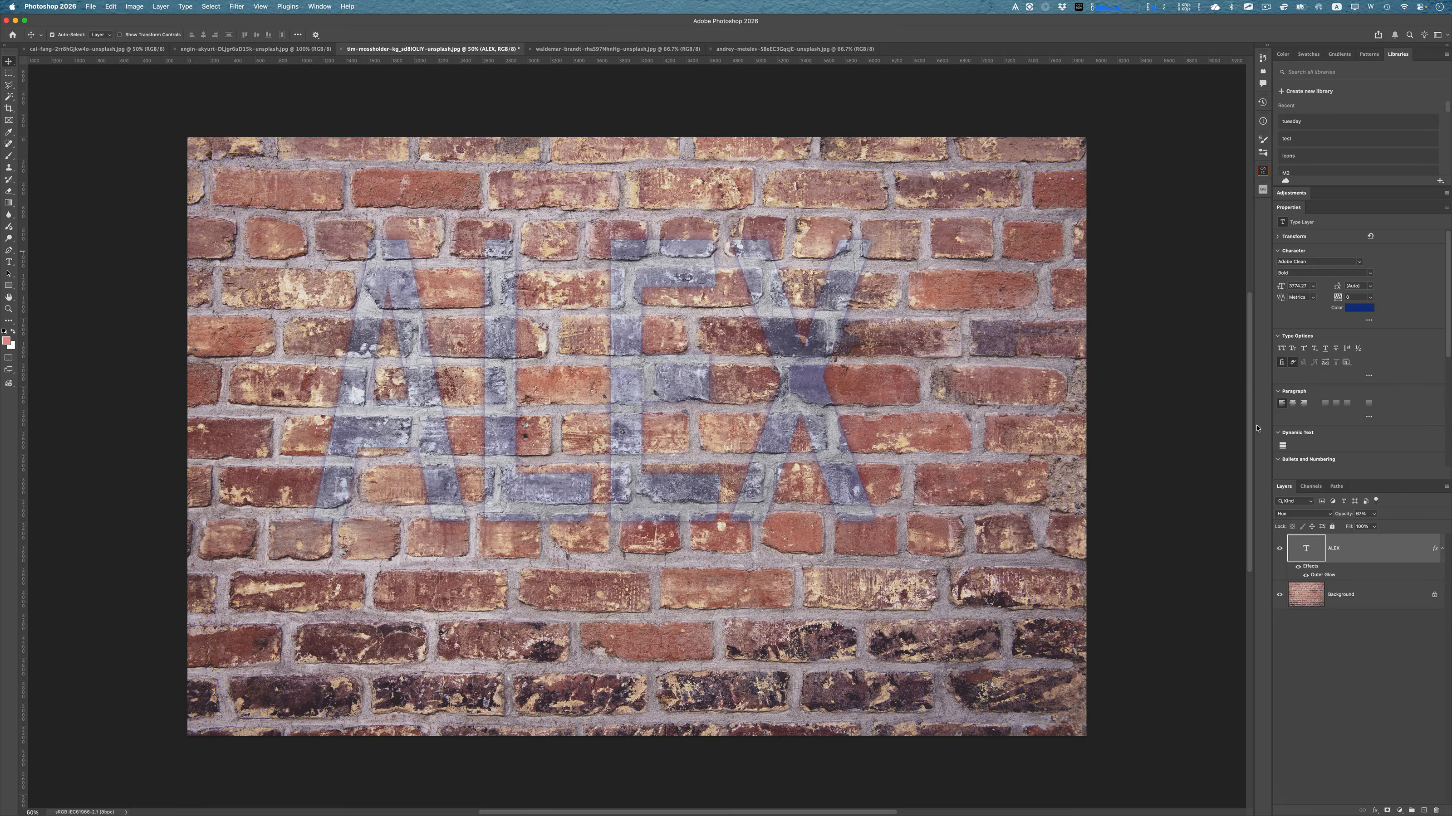
left_click_drag(794, 388, 865, 384)
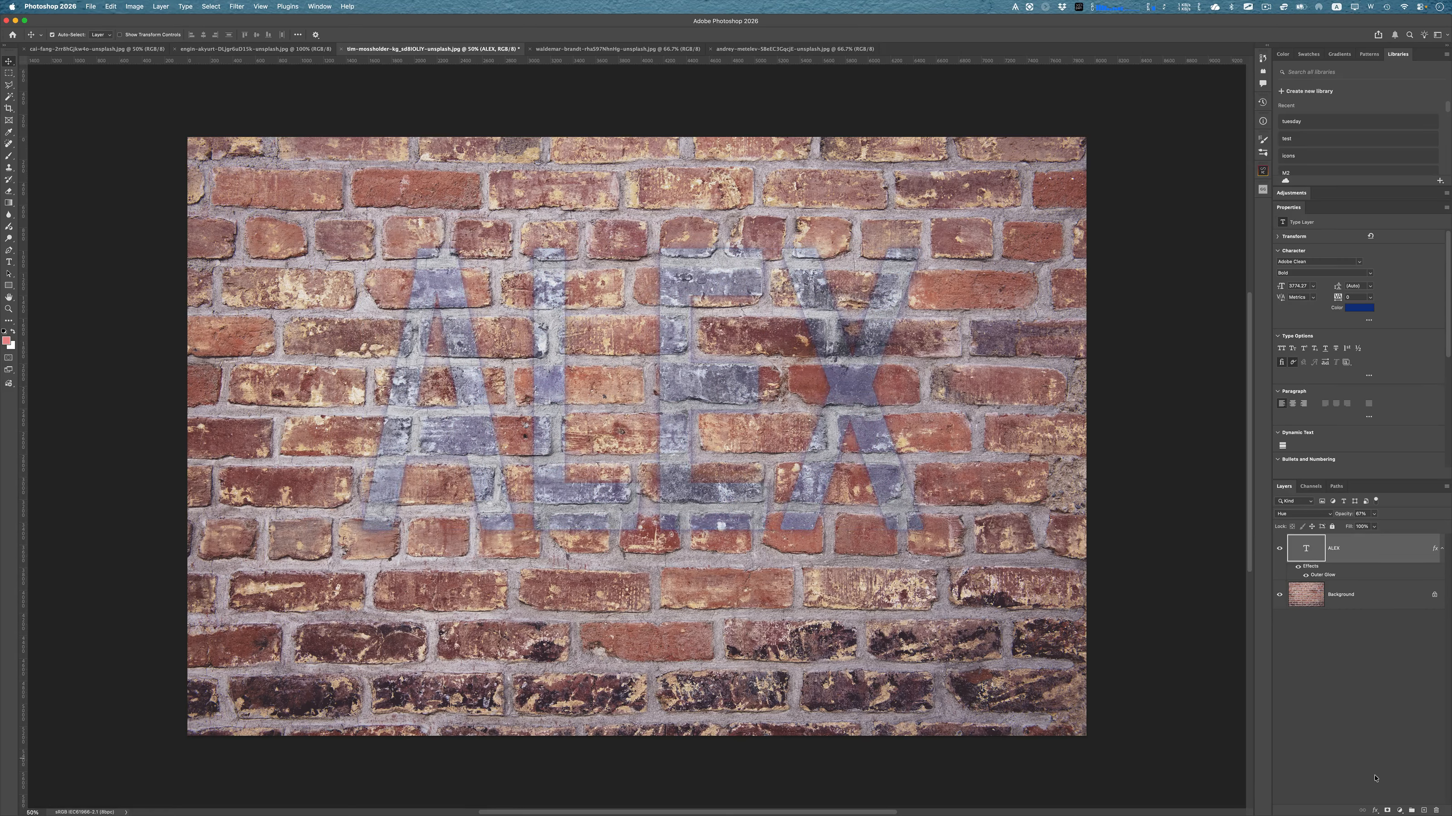
Step: Add a Hue/Saturation adjustment layer with hue +43 and clip it to the text layer
left_click(1400, 810)
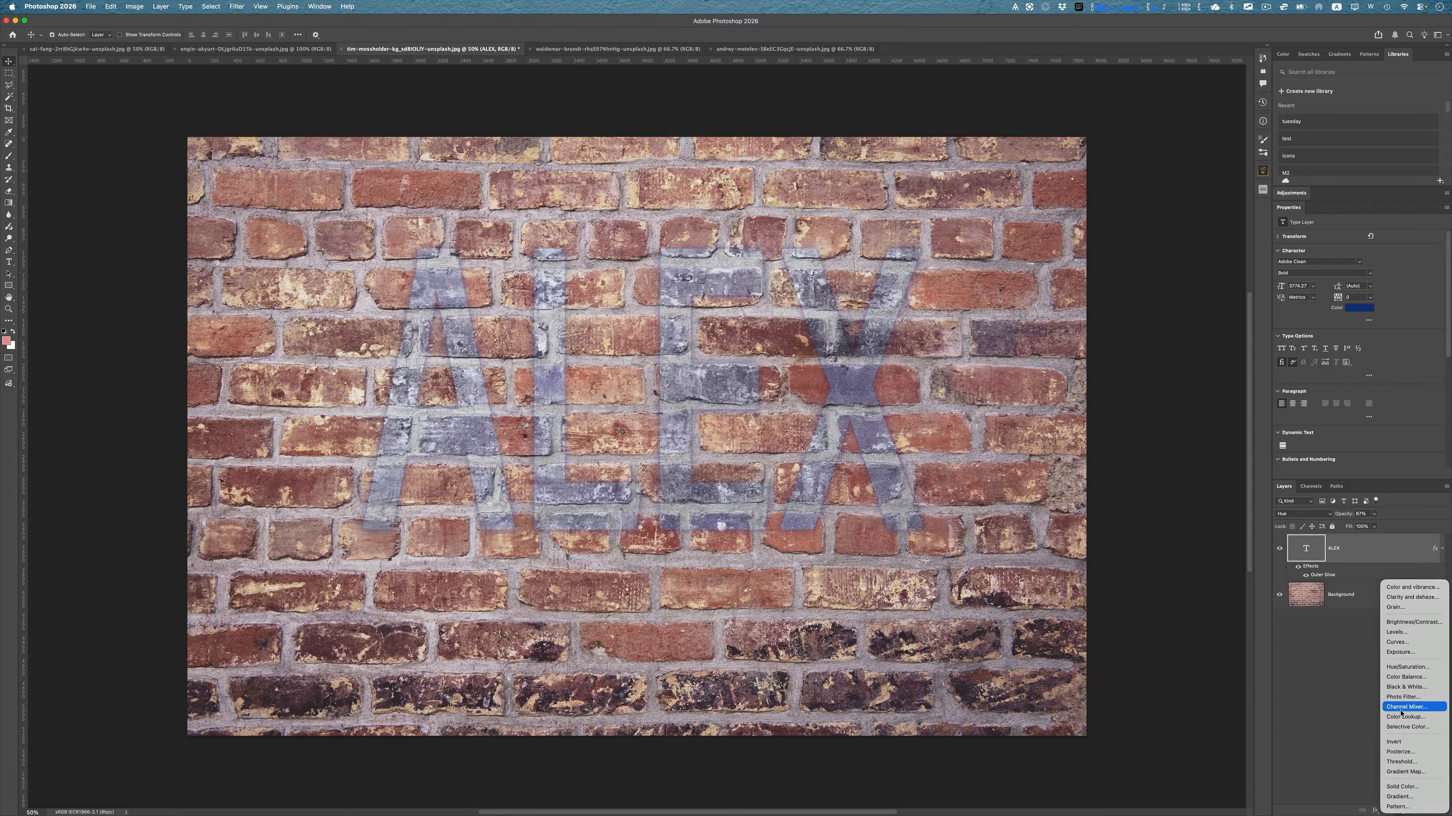
left_click(1411, 667)
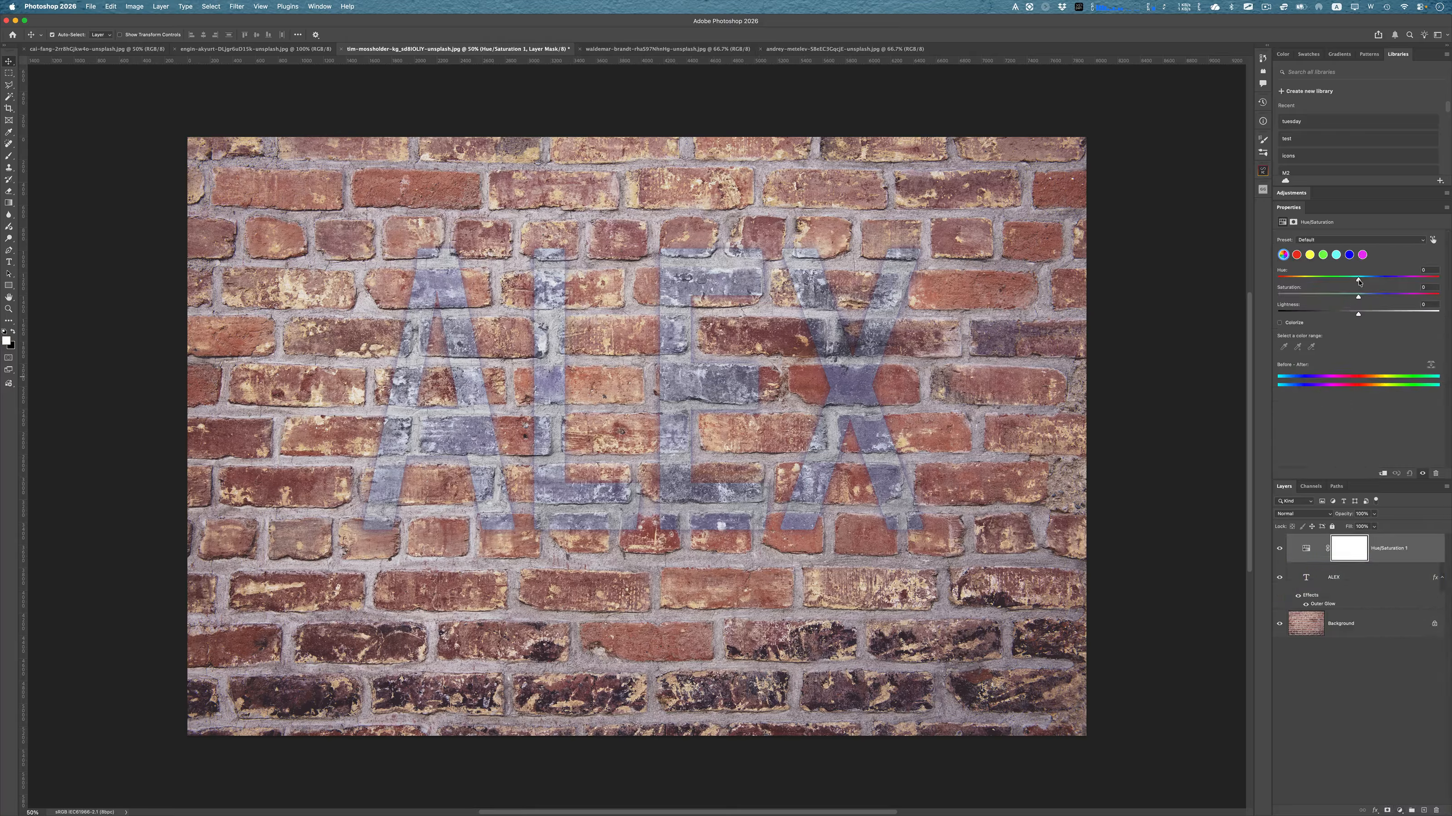
mouse_move(1358, 281)
left_mouse_down()
mouse_move(1331, 281)
mouse_move(1378, 281)
left_mouse_up()
left_click(1325, 579)
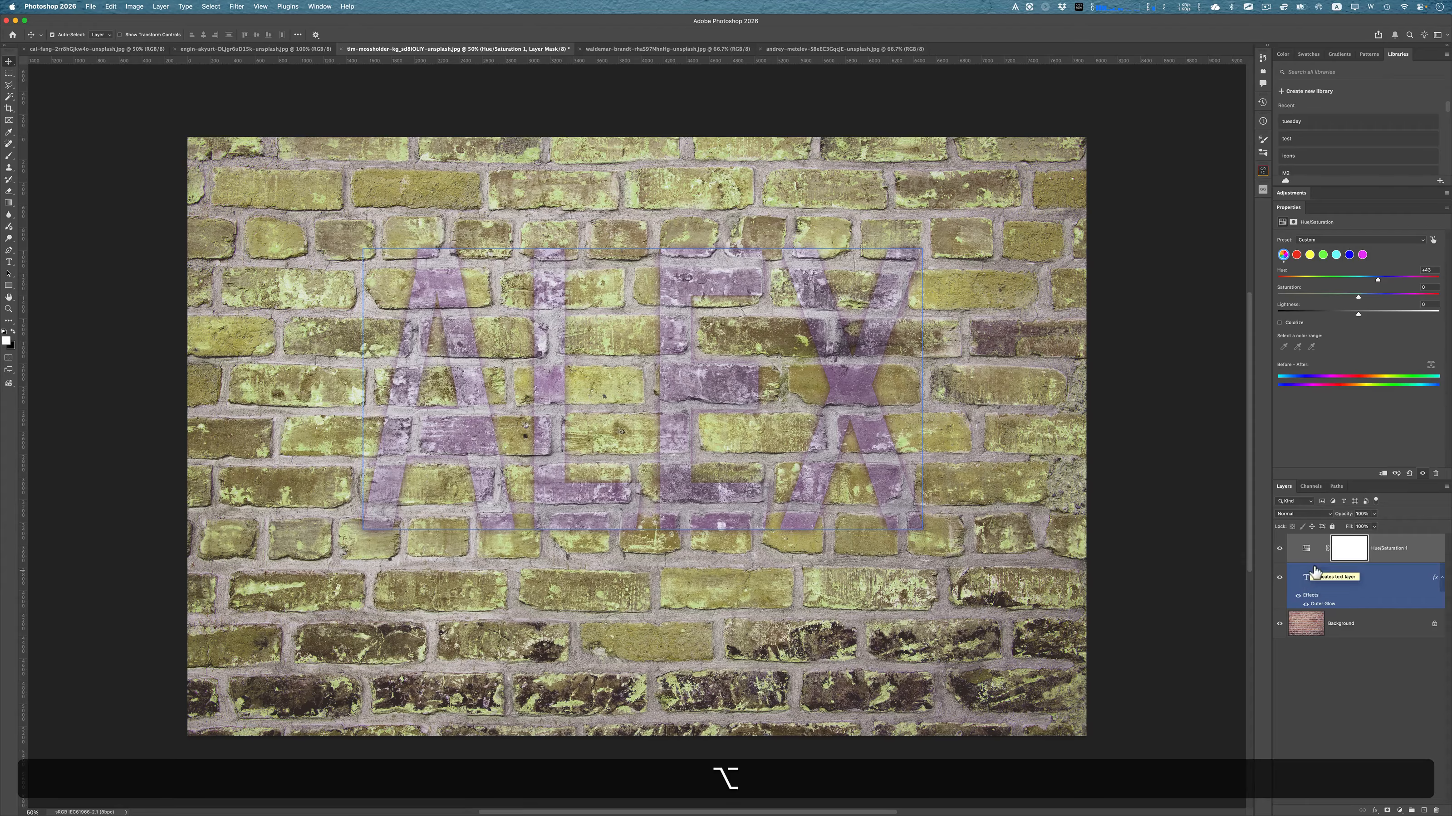
left_click(1311, 566, "alt")
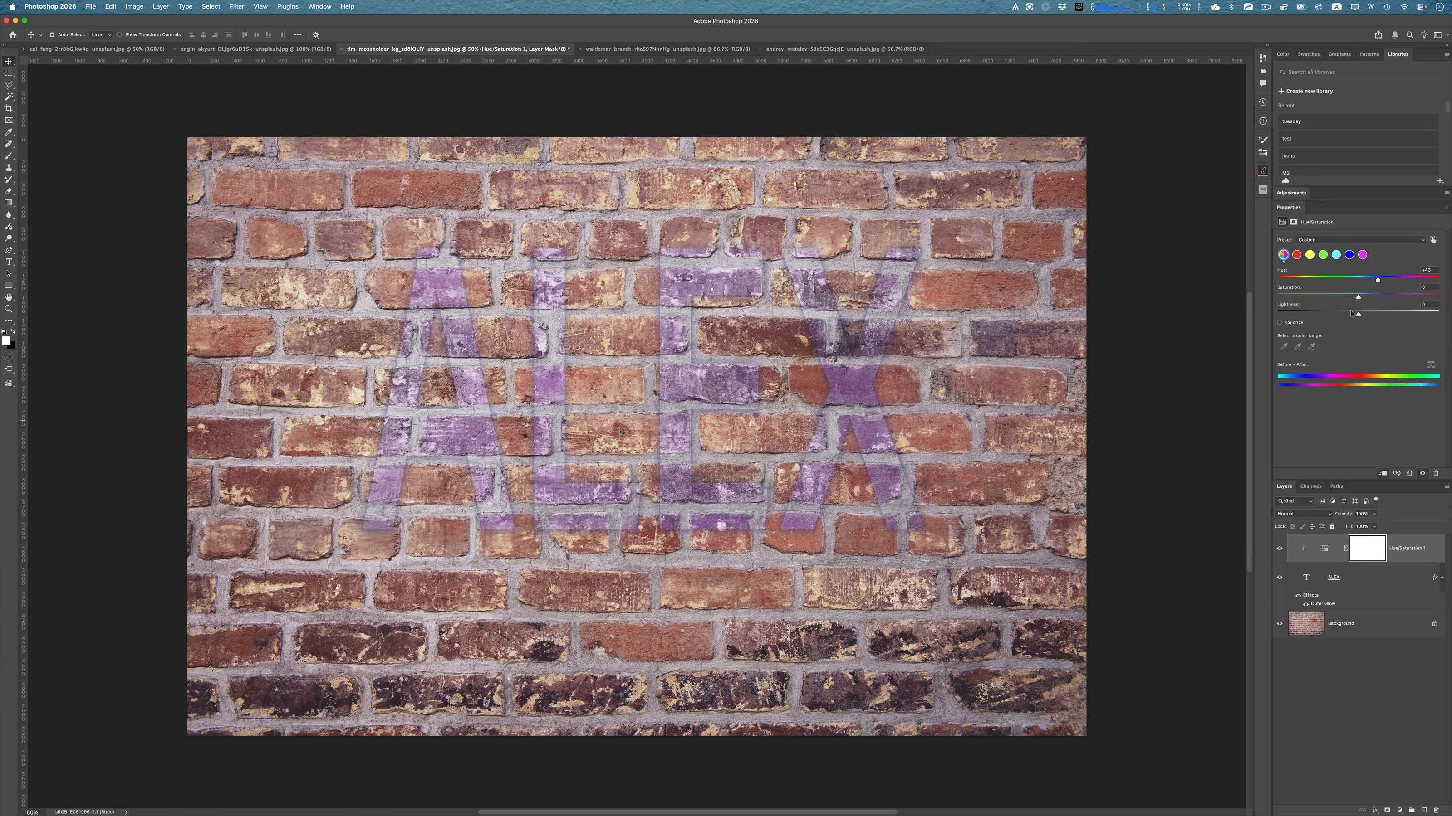
Step: Colorize the clipped Hue/Saturation adjustment with hue 254, saturation 57 and lightness -36
mouse_move(1379, 281)
left_mouse_down()
mouse_move(1323, 281)
mouse_move(1383, 281)
left_mouse_up()
left_click(1280, 323)
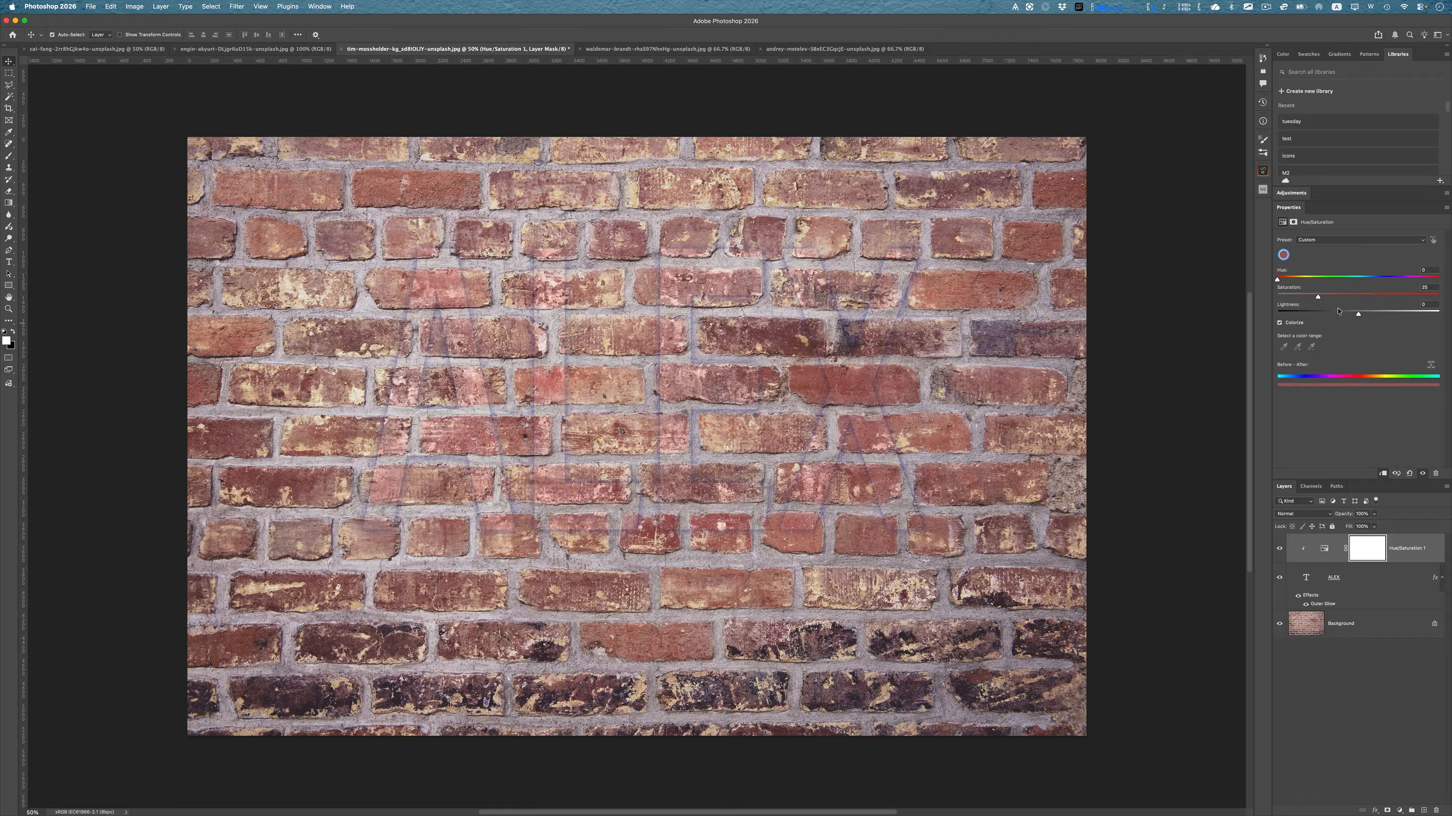
left_click_drag(1278, 281, 1328, 316)
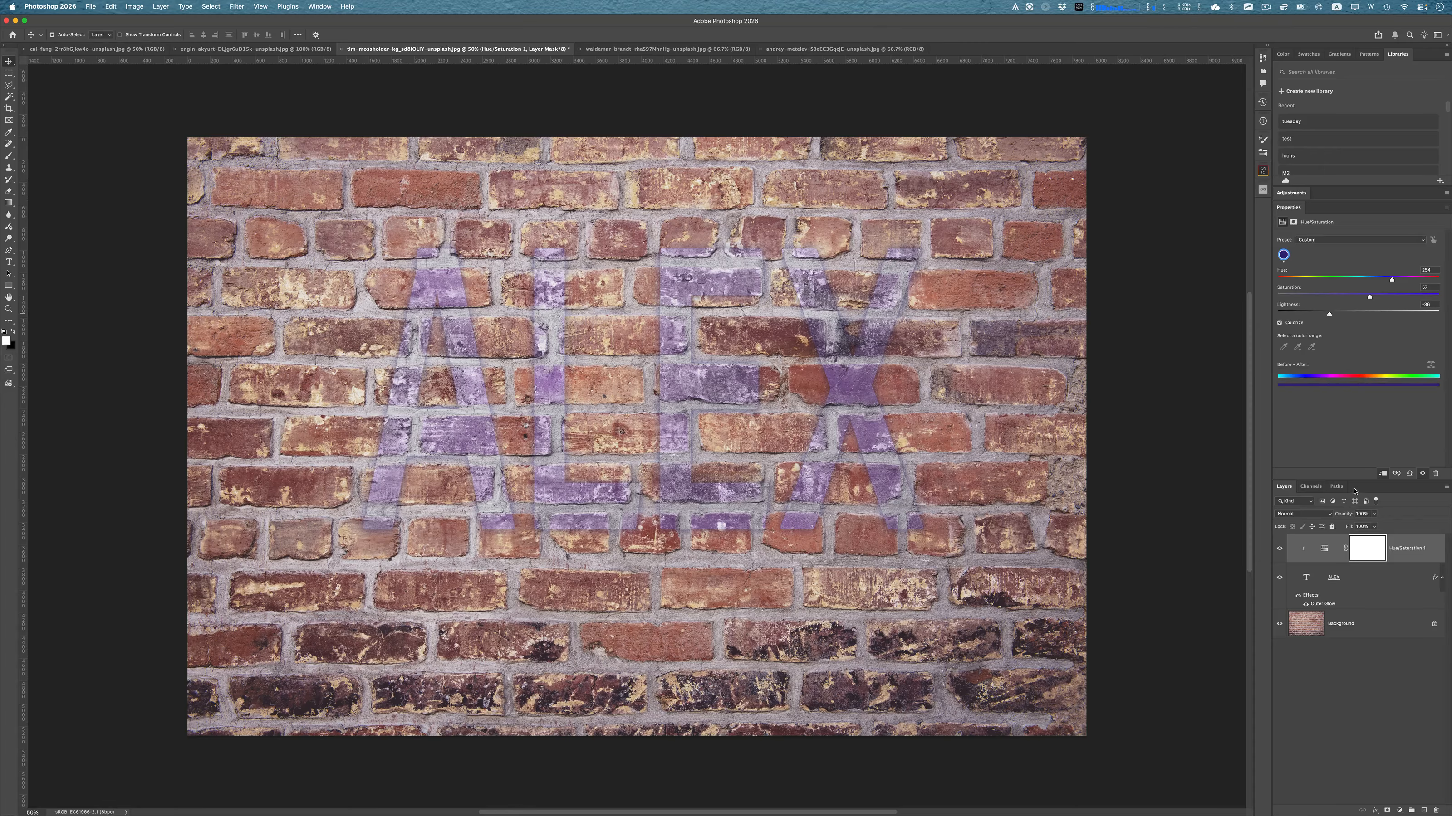
Step: Raise the text layer's opacity to 100%
left_click(1356, 579)
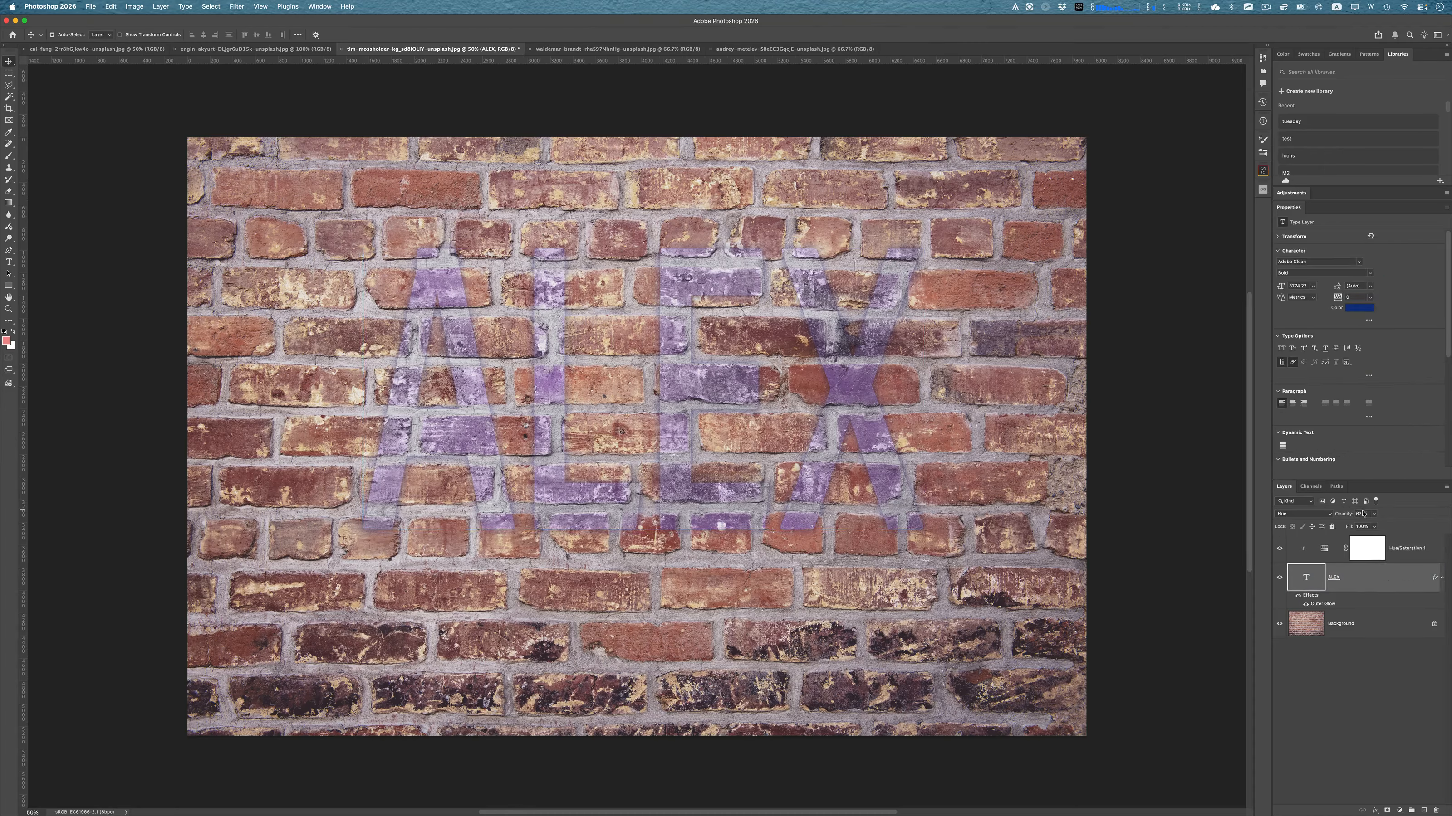
left_click(1374, 514)
left_click_drag(1374, 526, 1401, 529)
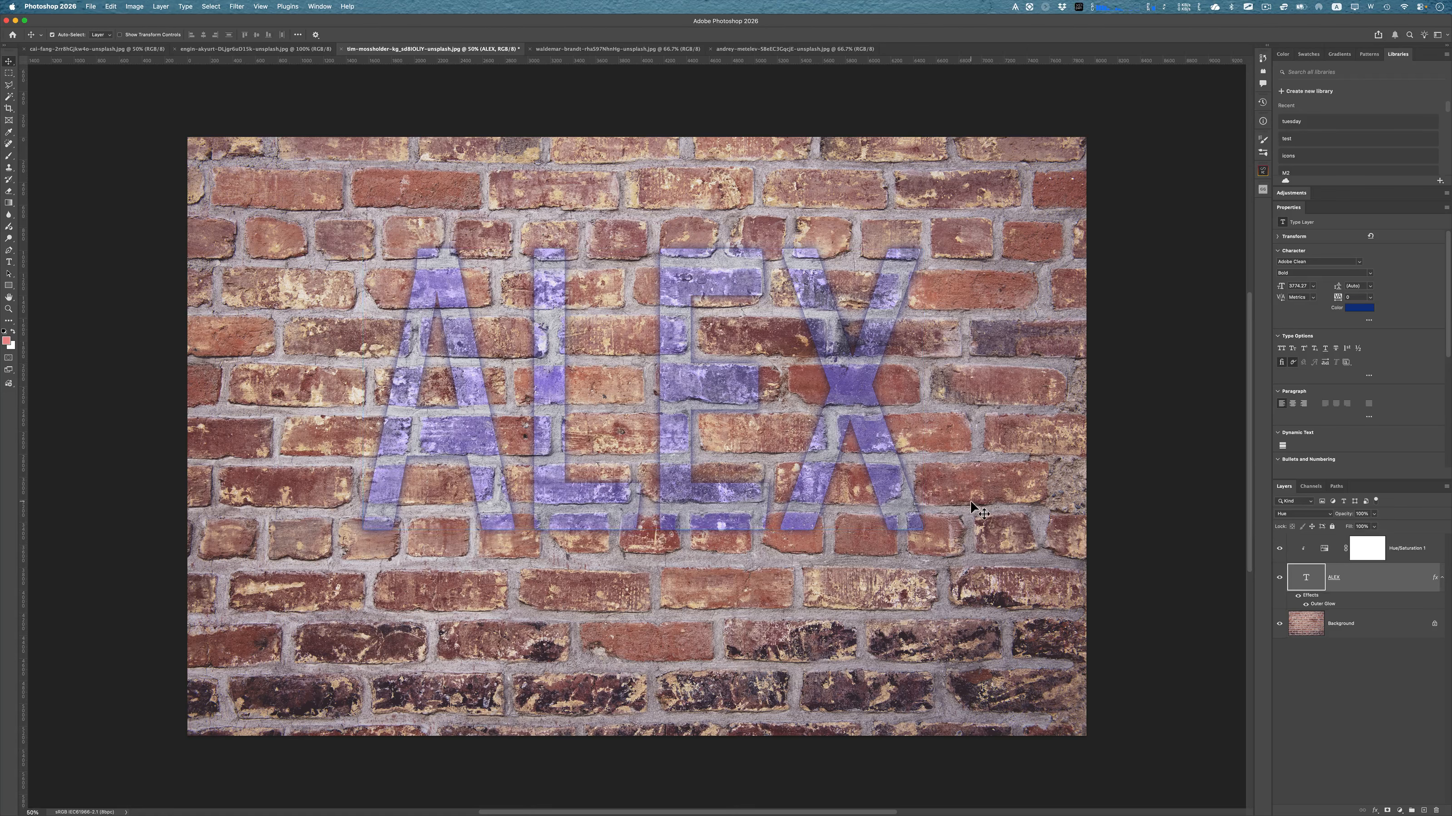
Step: Compare the wall with the Hue/Saturation adjustment, text layer and Outer Glow each hidden and shown, and inspect the Outer Glow settings
left_click(1343, 553)
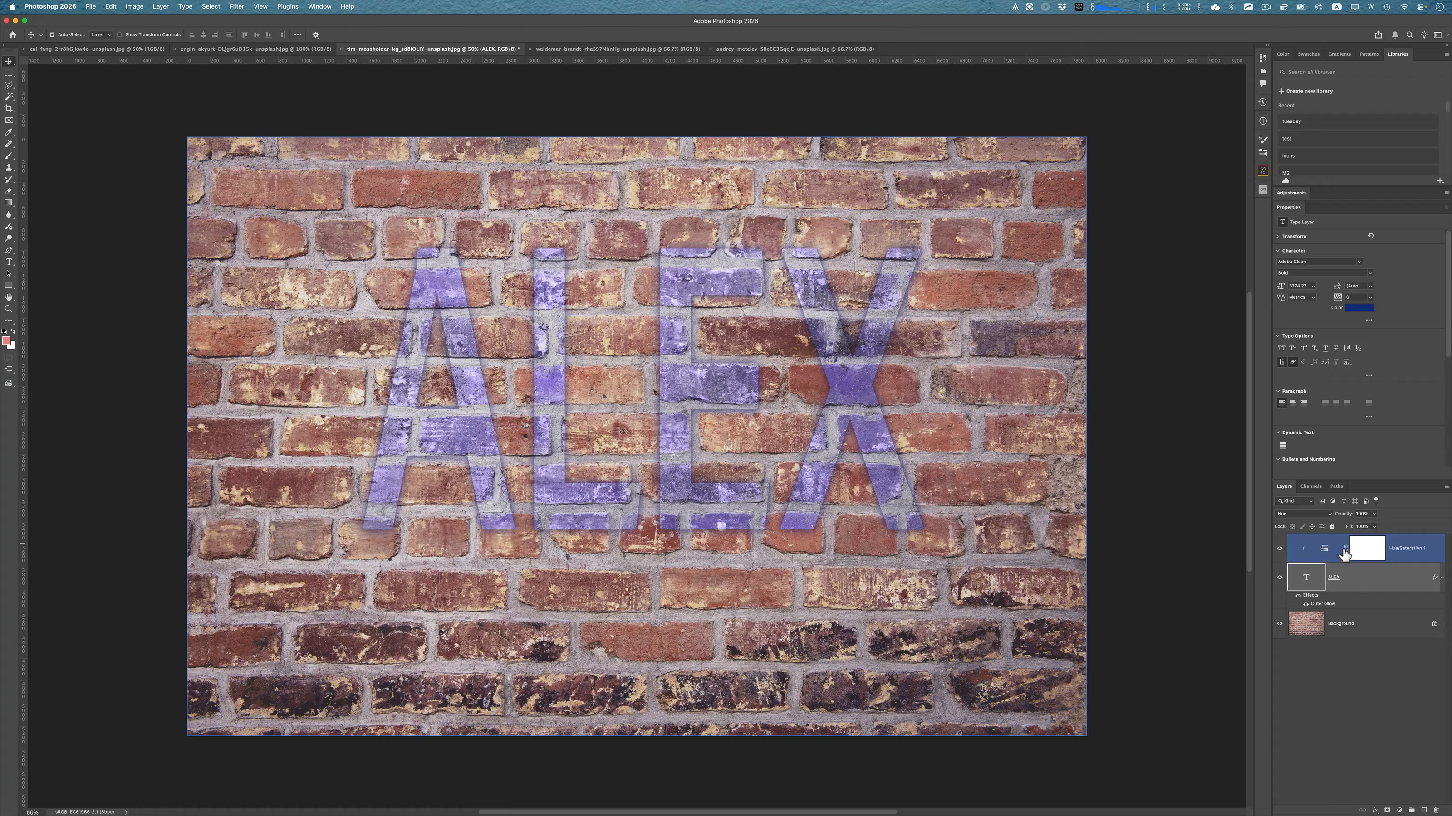
left_click(1280, 549)
left_click(1279, 549)
left_click(1280, 577)
left_click(1279, 578)
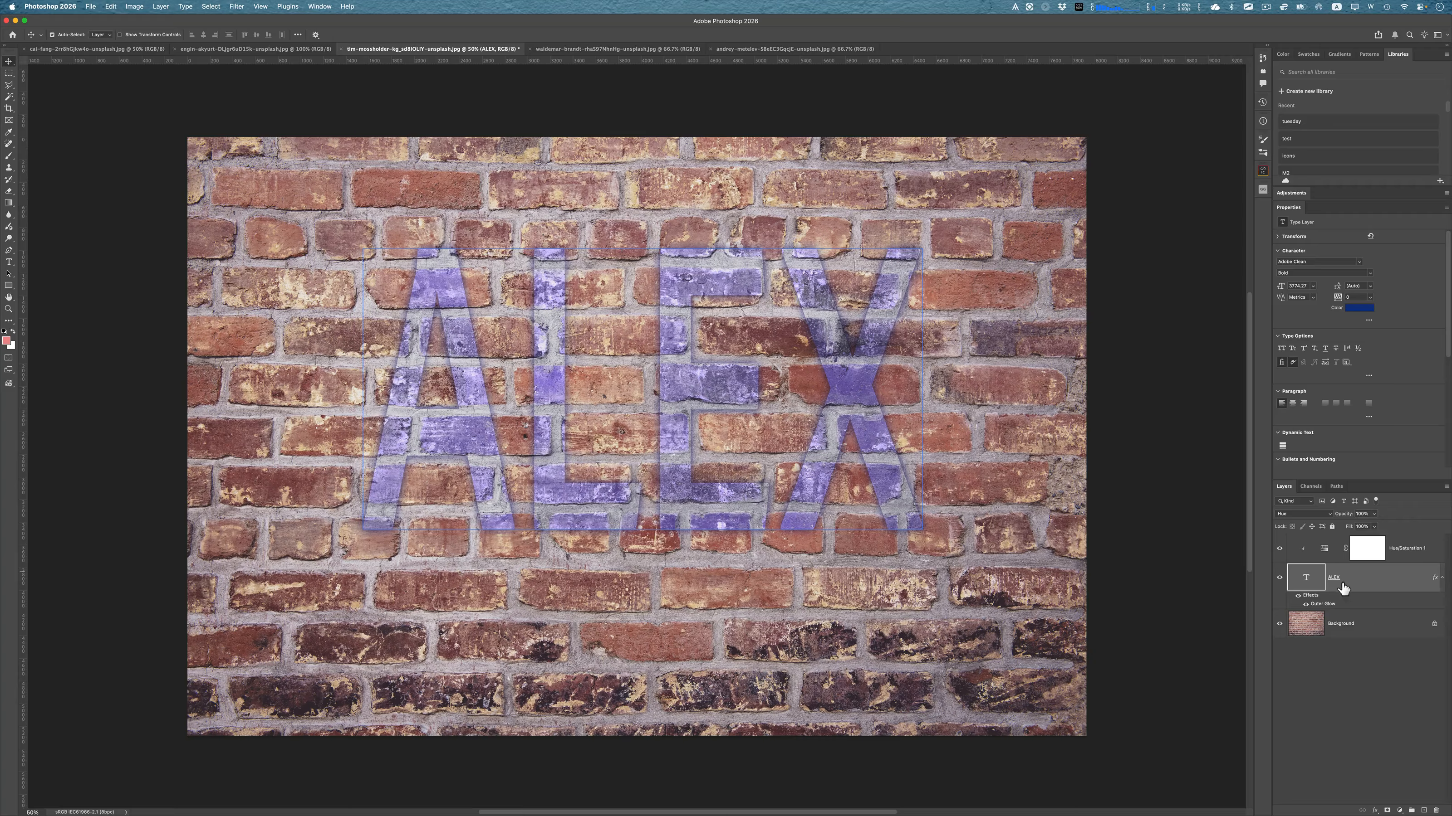
double_click(1322, 604)
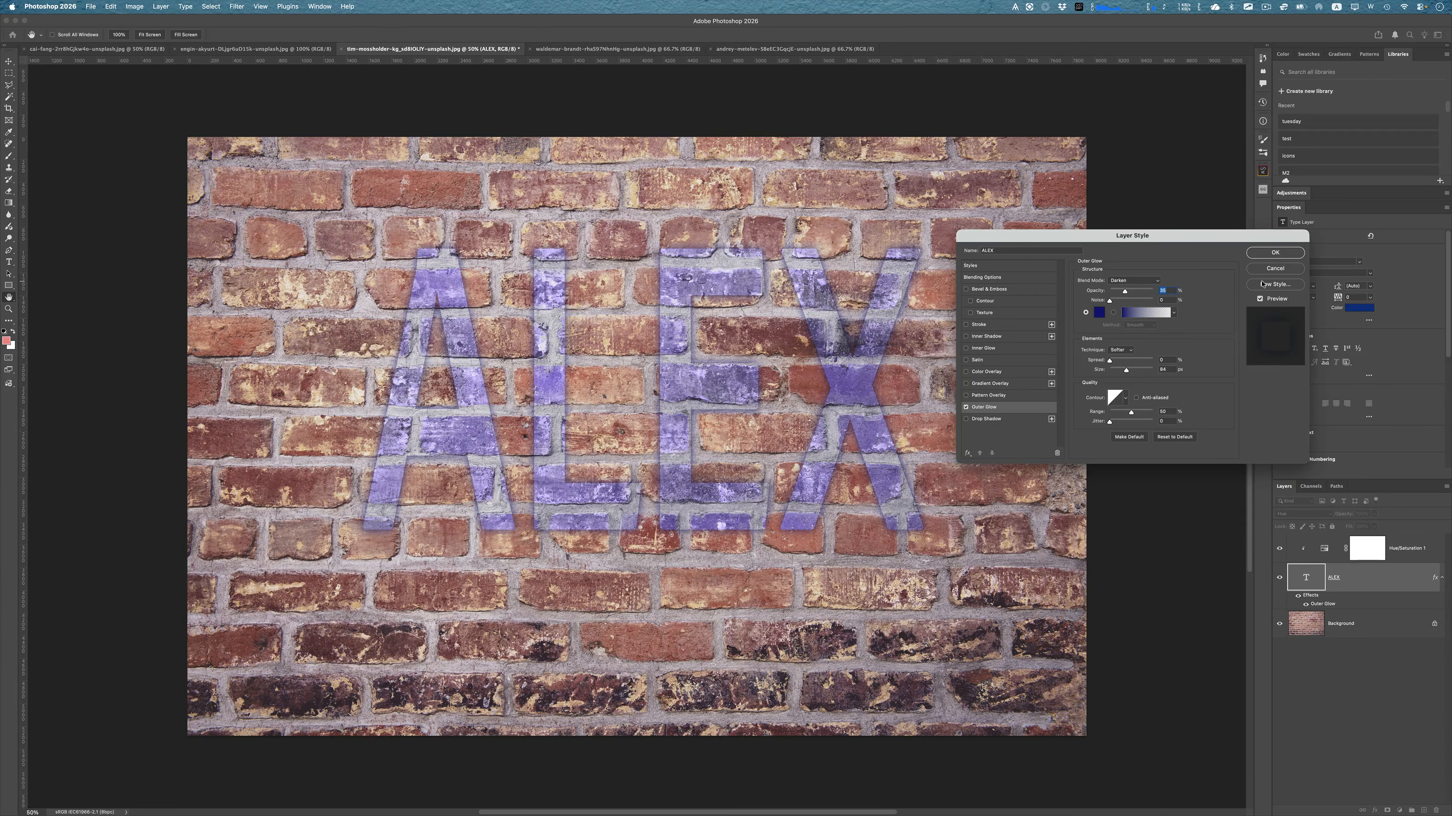
left_click(1275, 268)
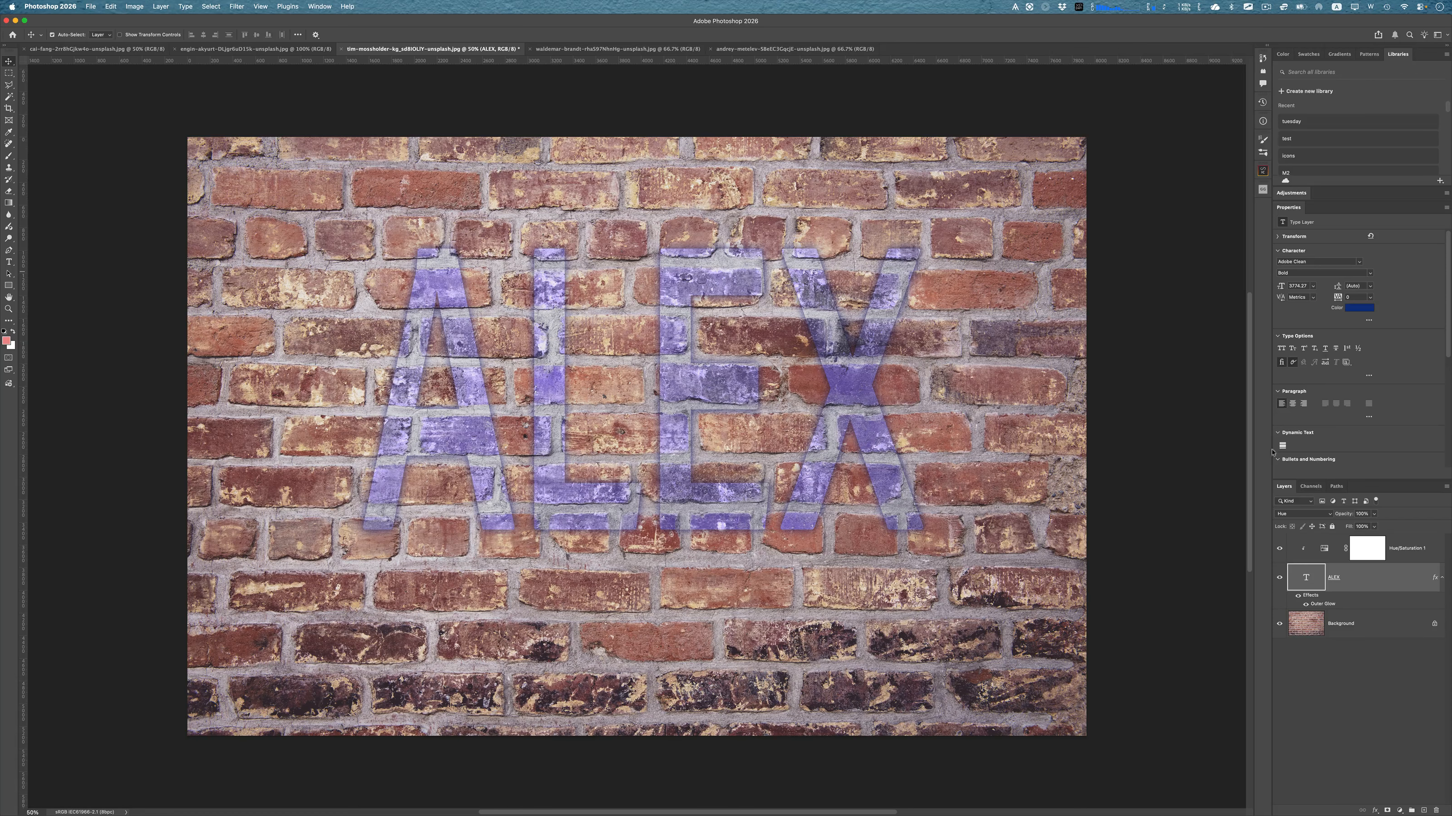
left_click(1305, 604)
left_click(1305, 604)
Step: Switch to the straight-on red brick photo with white mortar and add the same first name in capitals as blue Adobe Clean Bold text
left_click(260, 50)
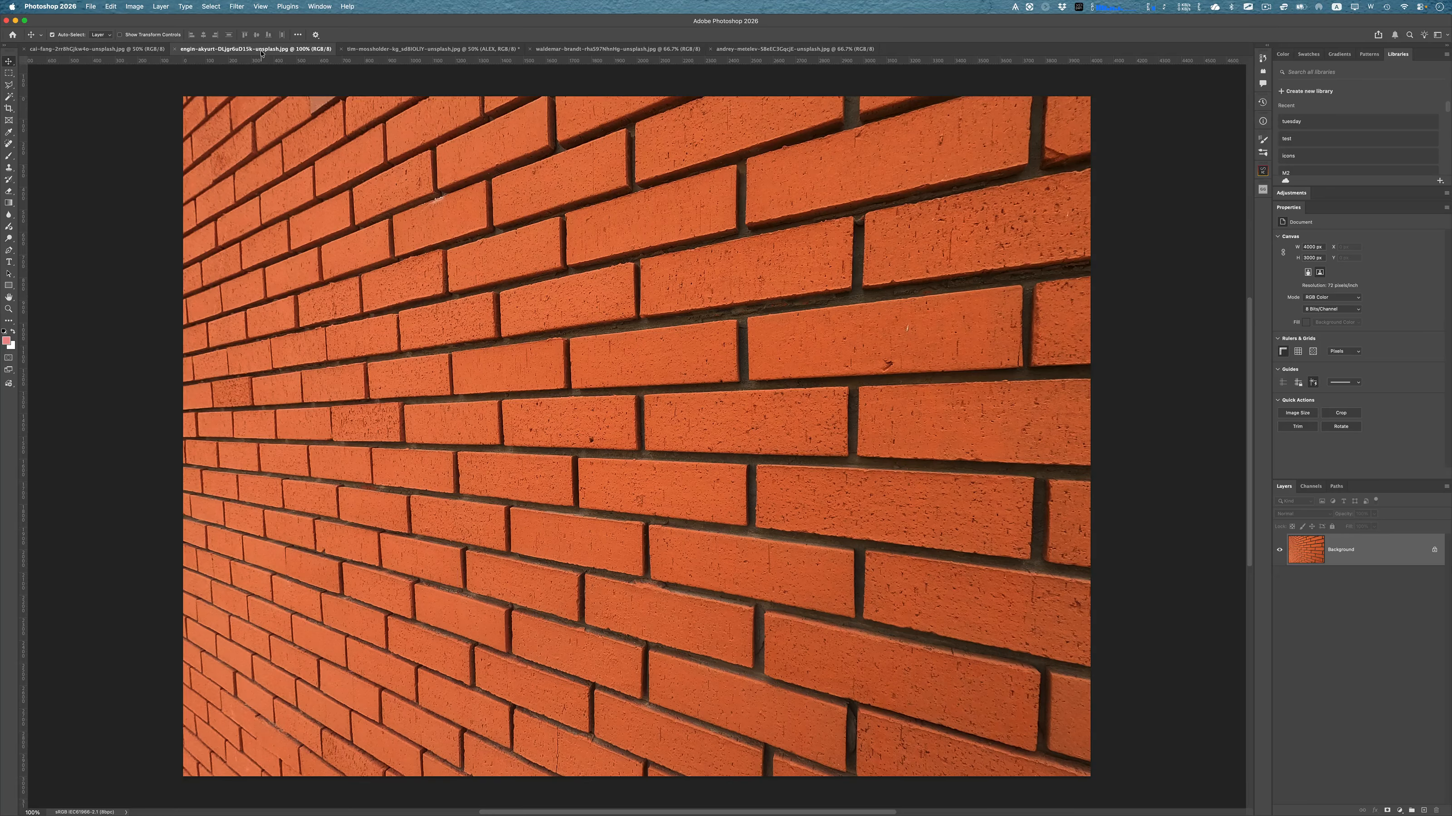
left_click(97, 49)
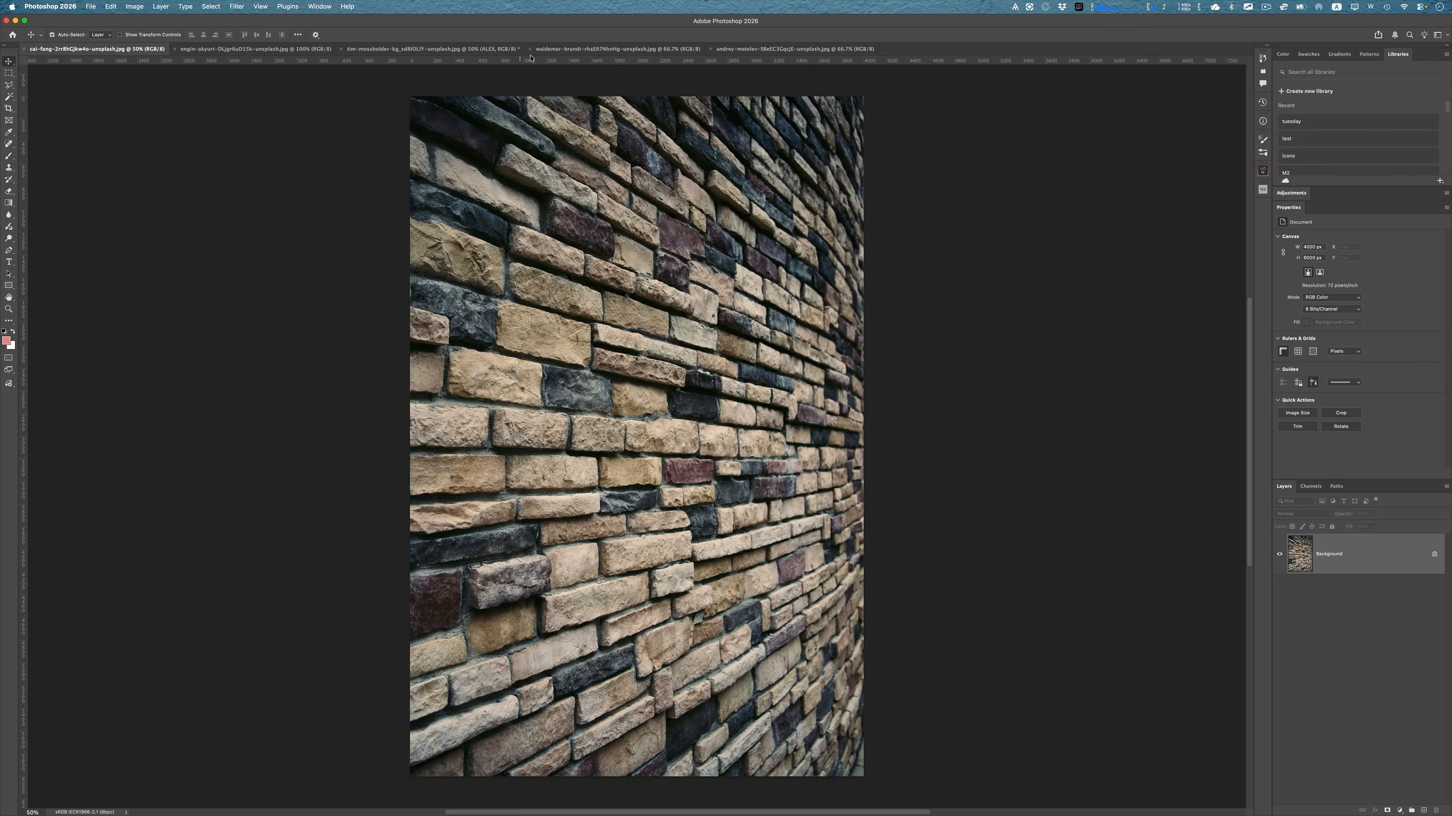
left_click(548, 49)
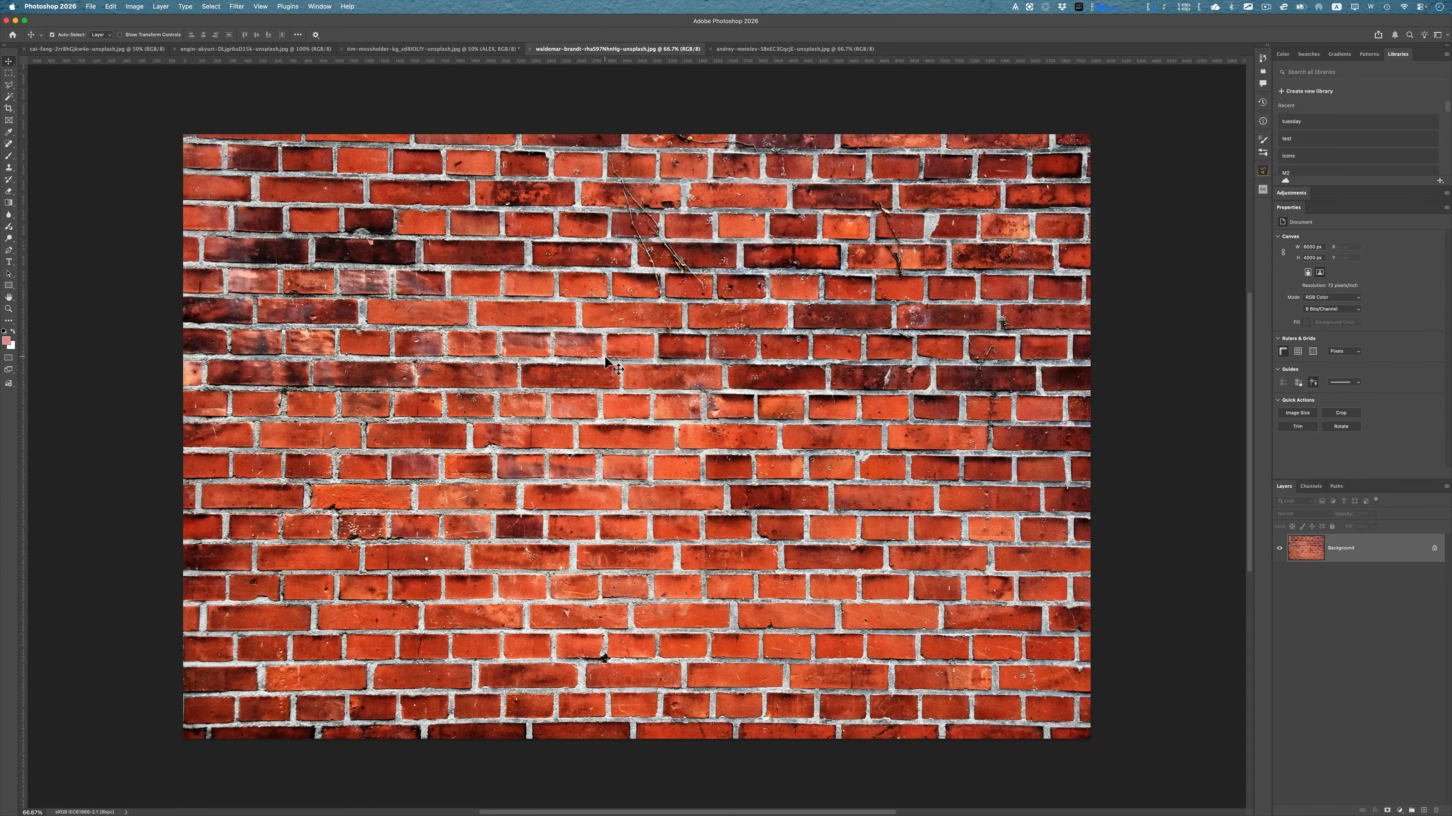
key("t")
left_click(564, 412)
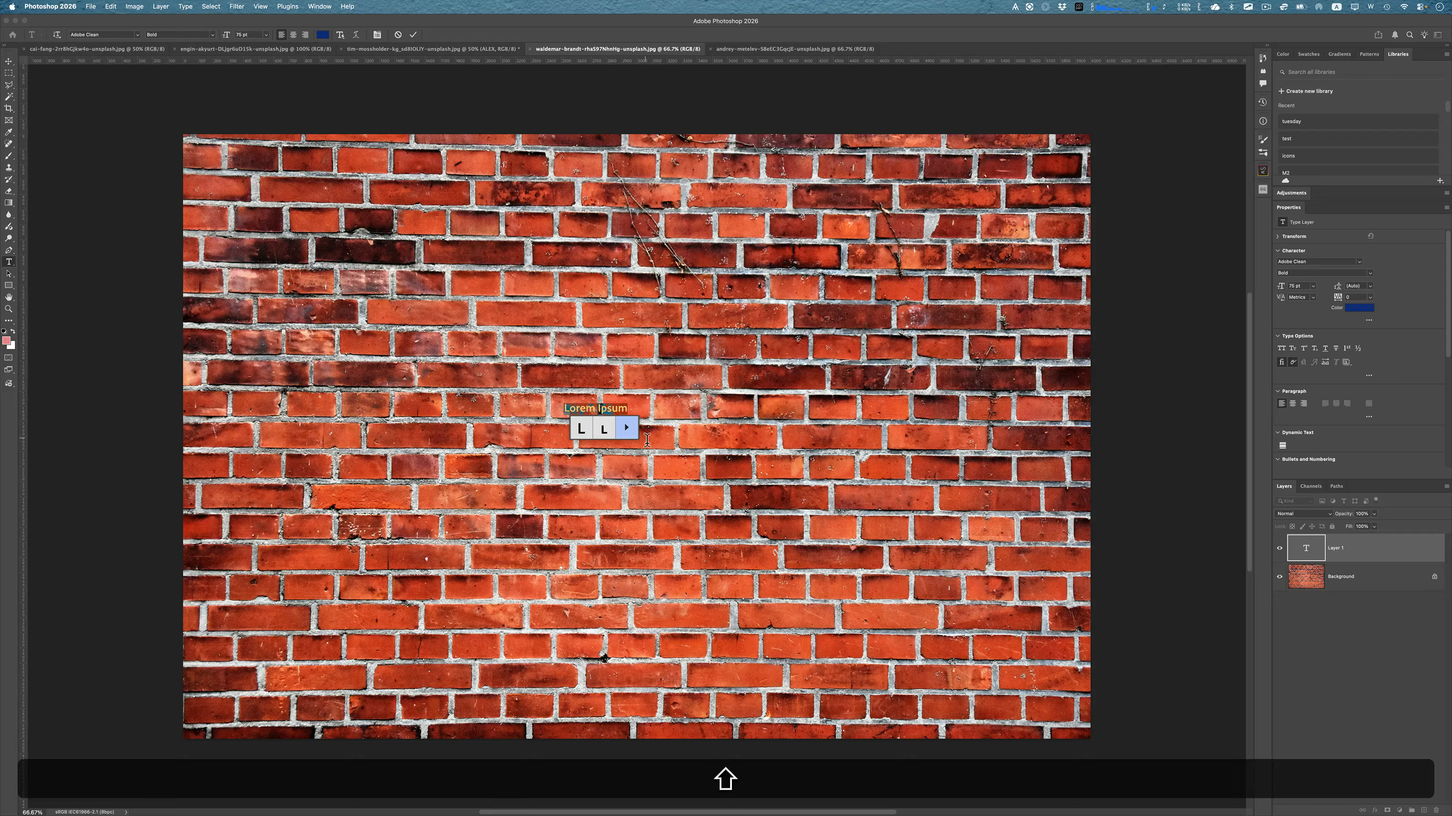
key("shift+e")
key("shift+x")
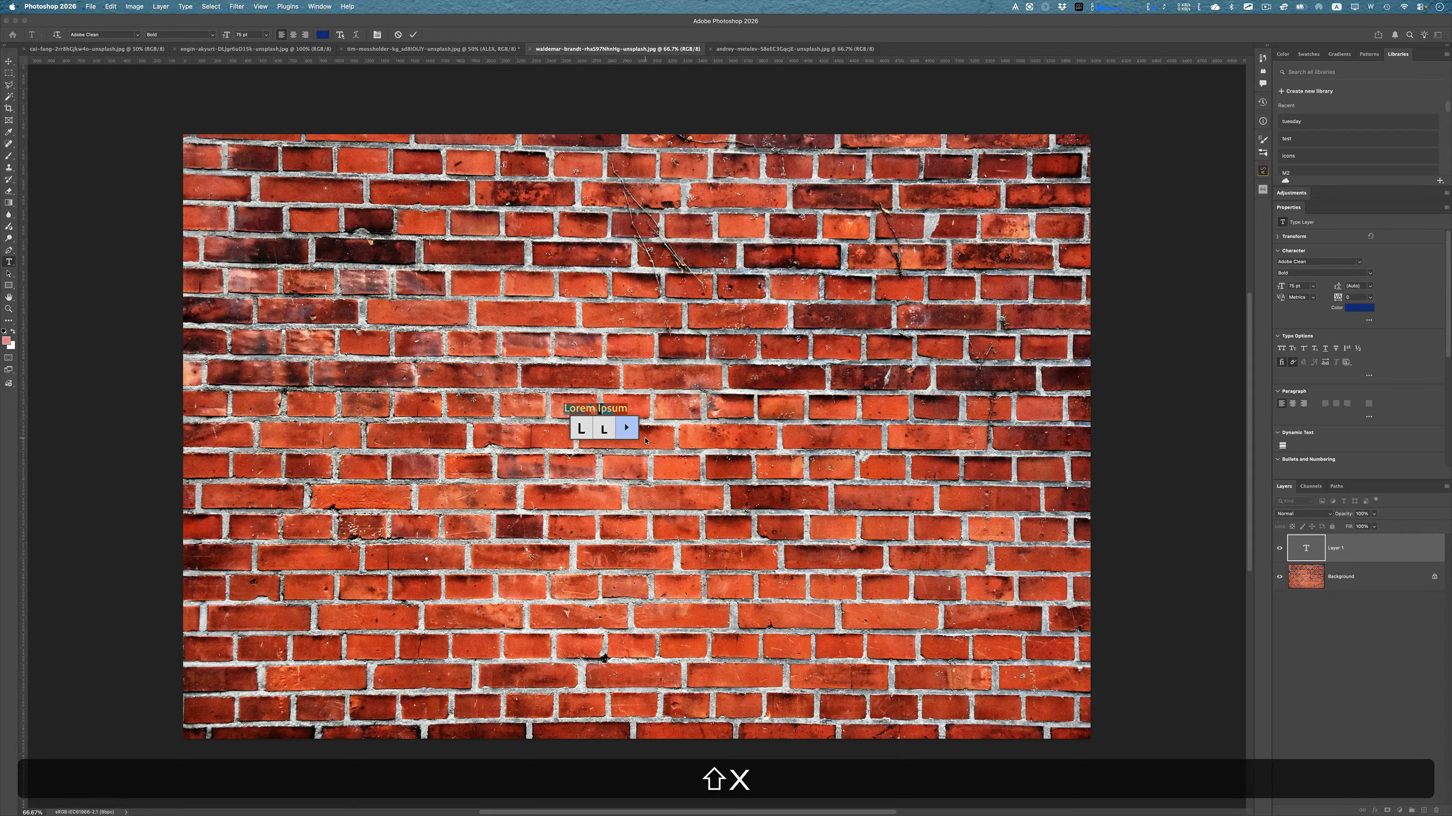
double_click(601, 412)
key("super+a")
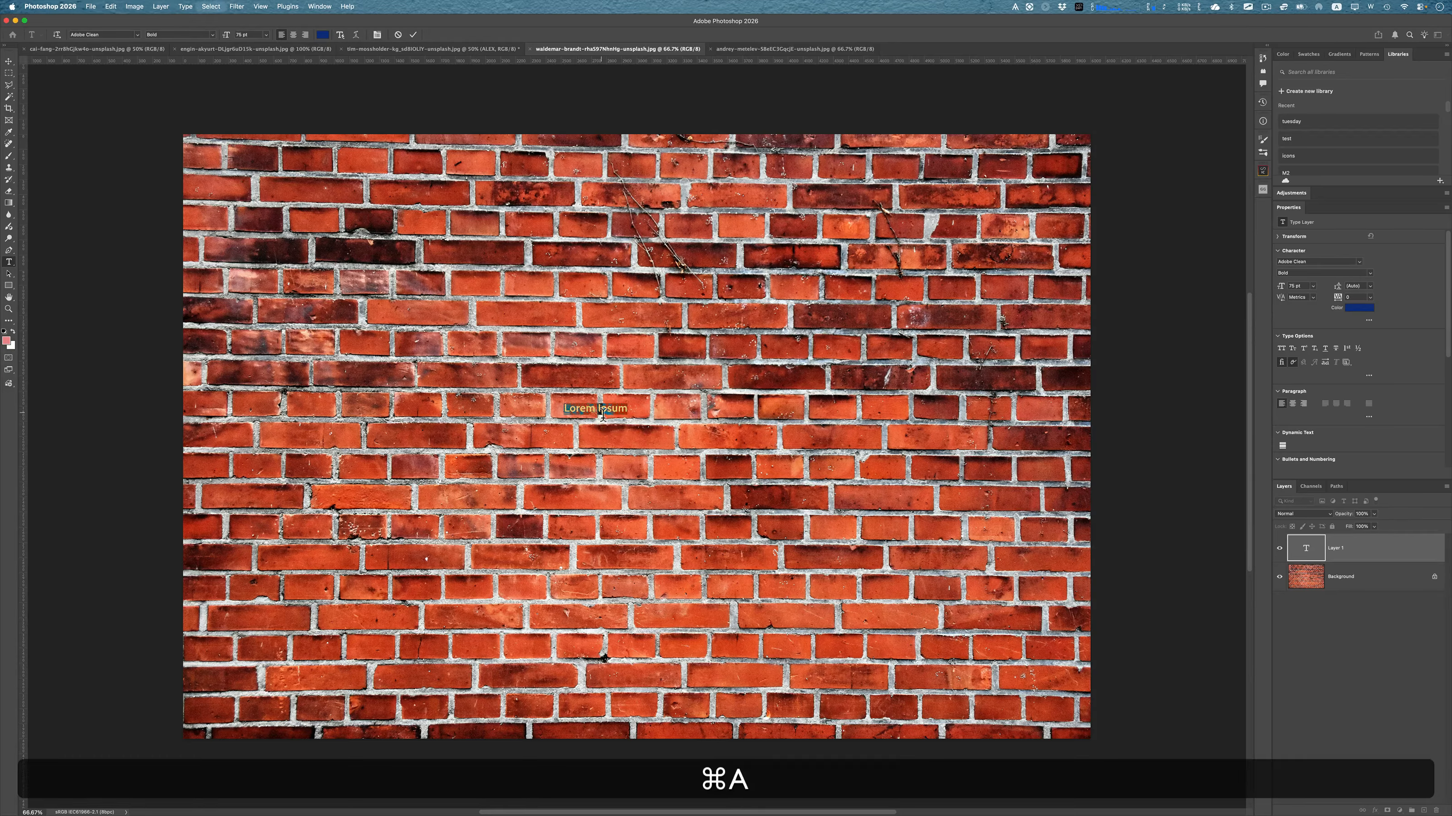
type("ALEX")
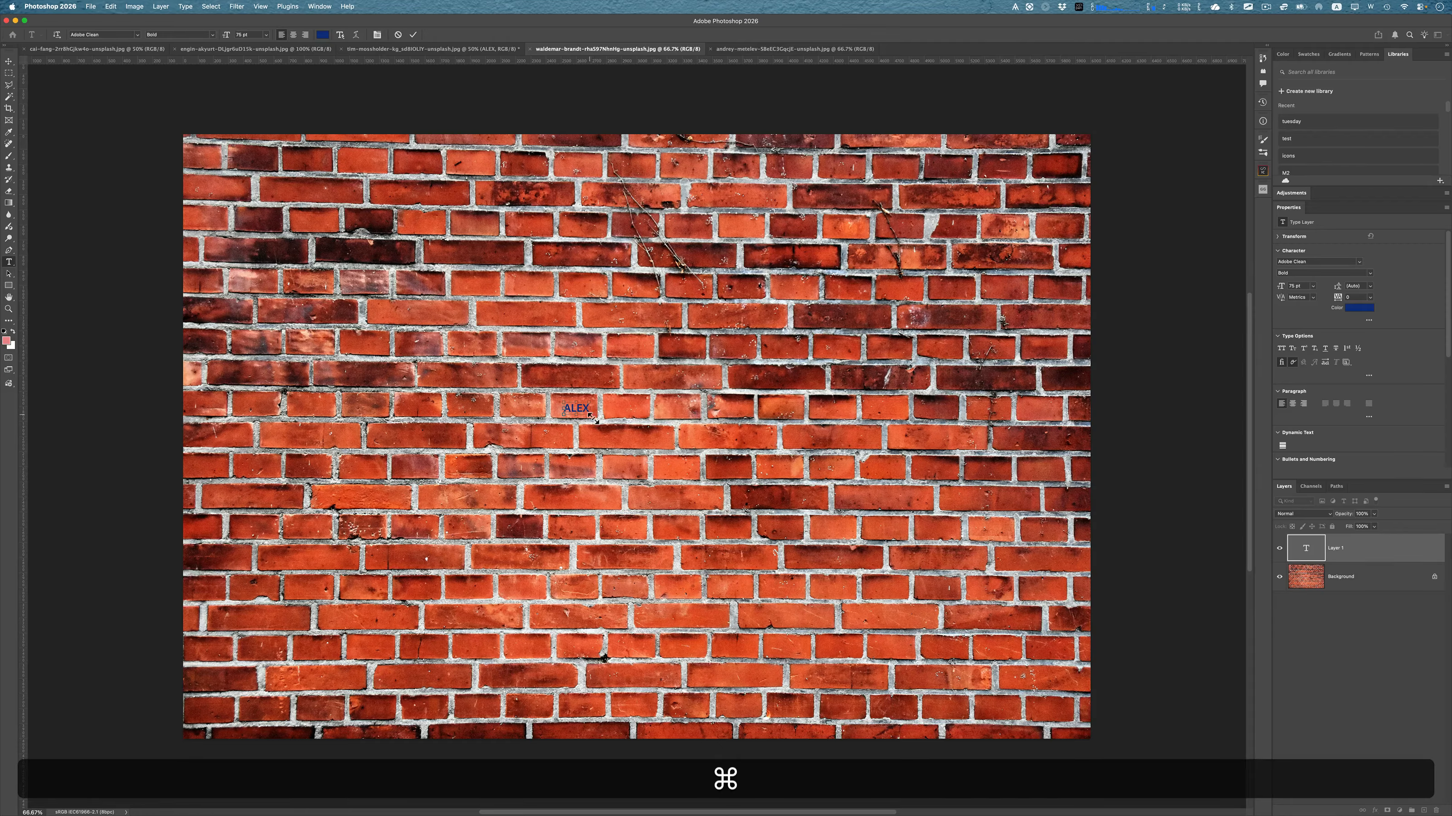
Step: Enlarge the text until it spans most of the brick wall and commit it
left_click_drag(589, 422, 1001, 705)
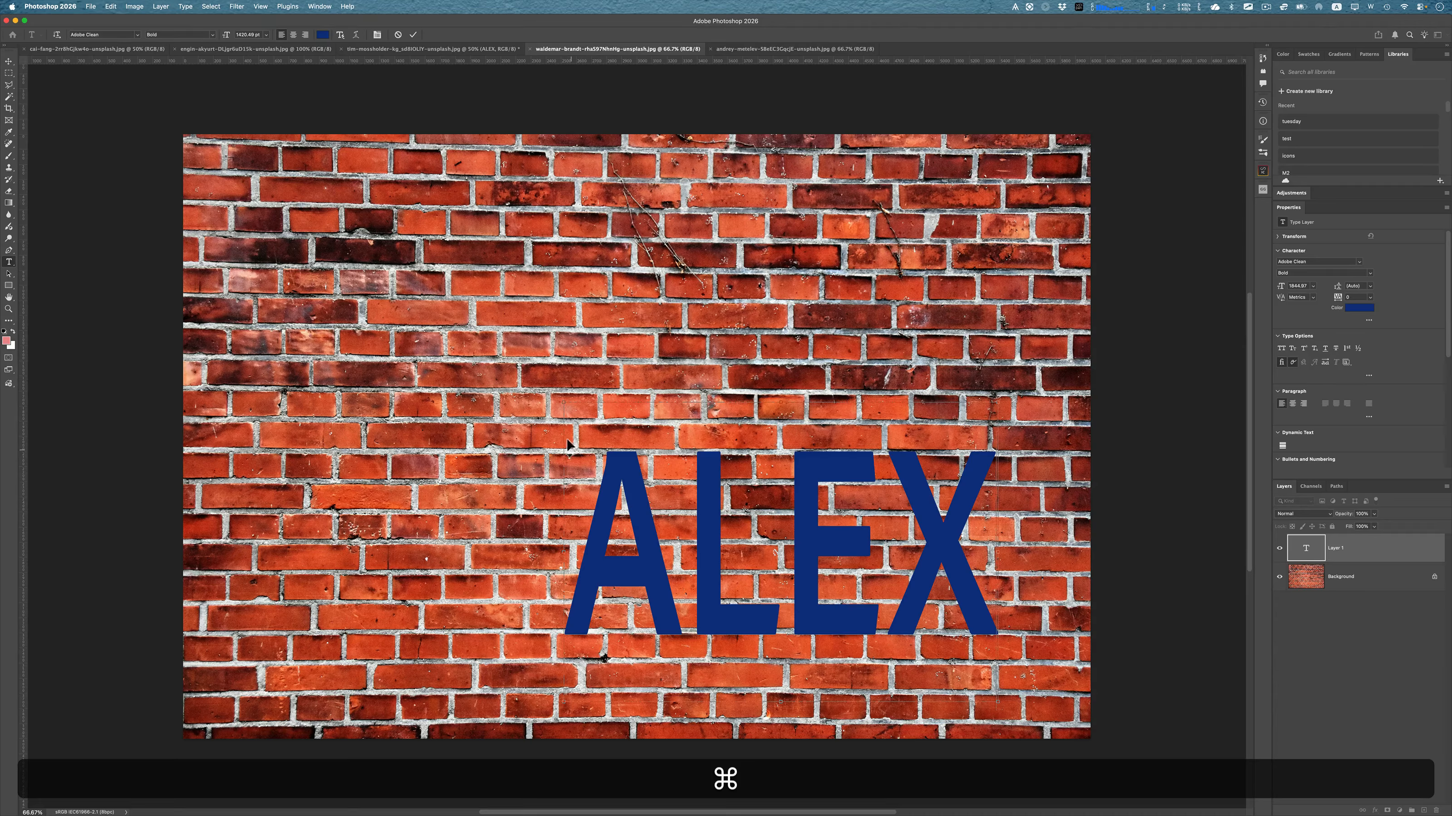
left_click_drag(565, 403, 320, 163)
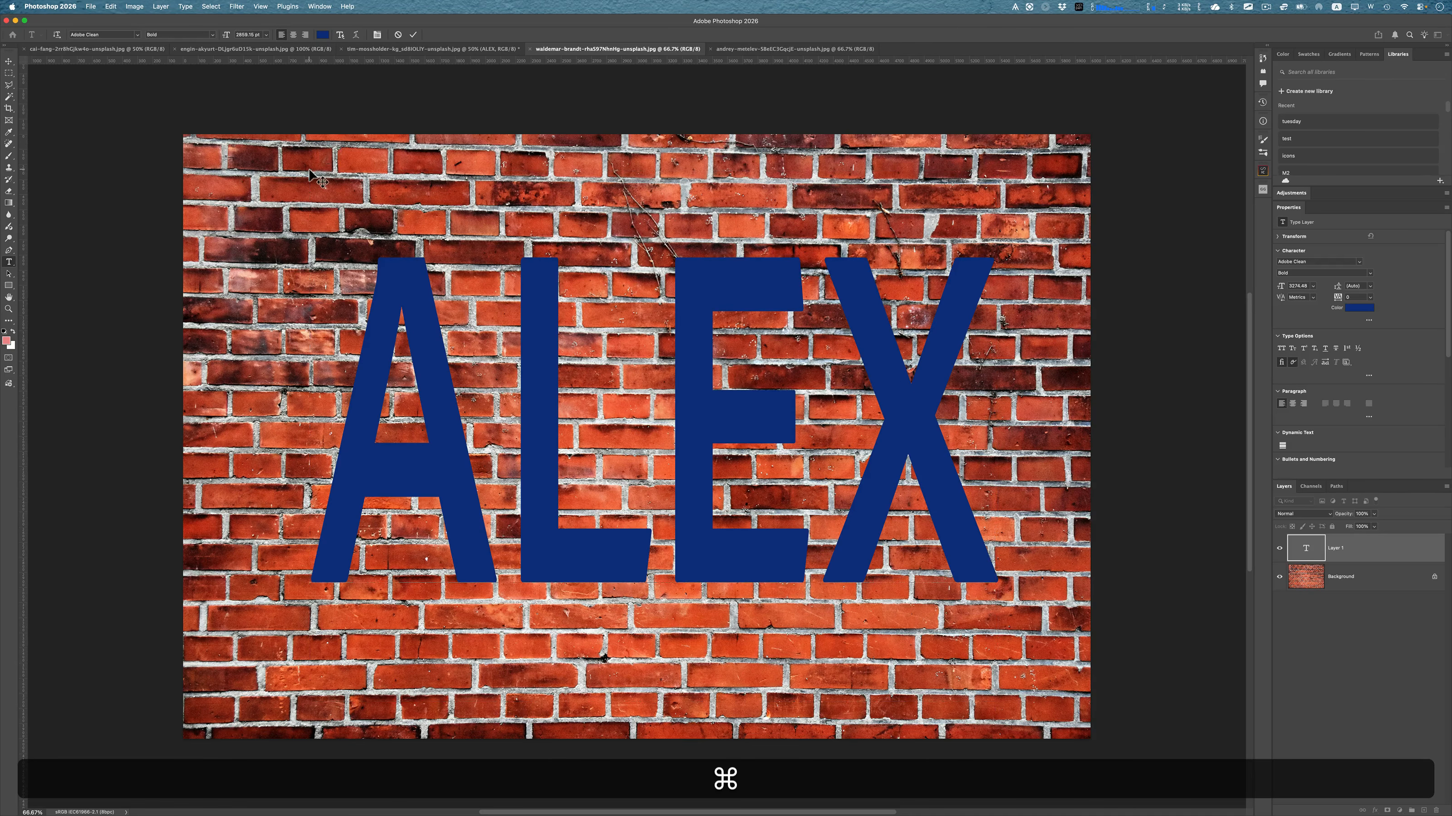
left_click(9, 61)
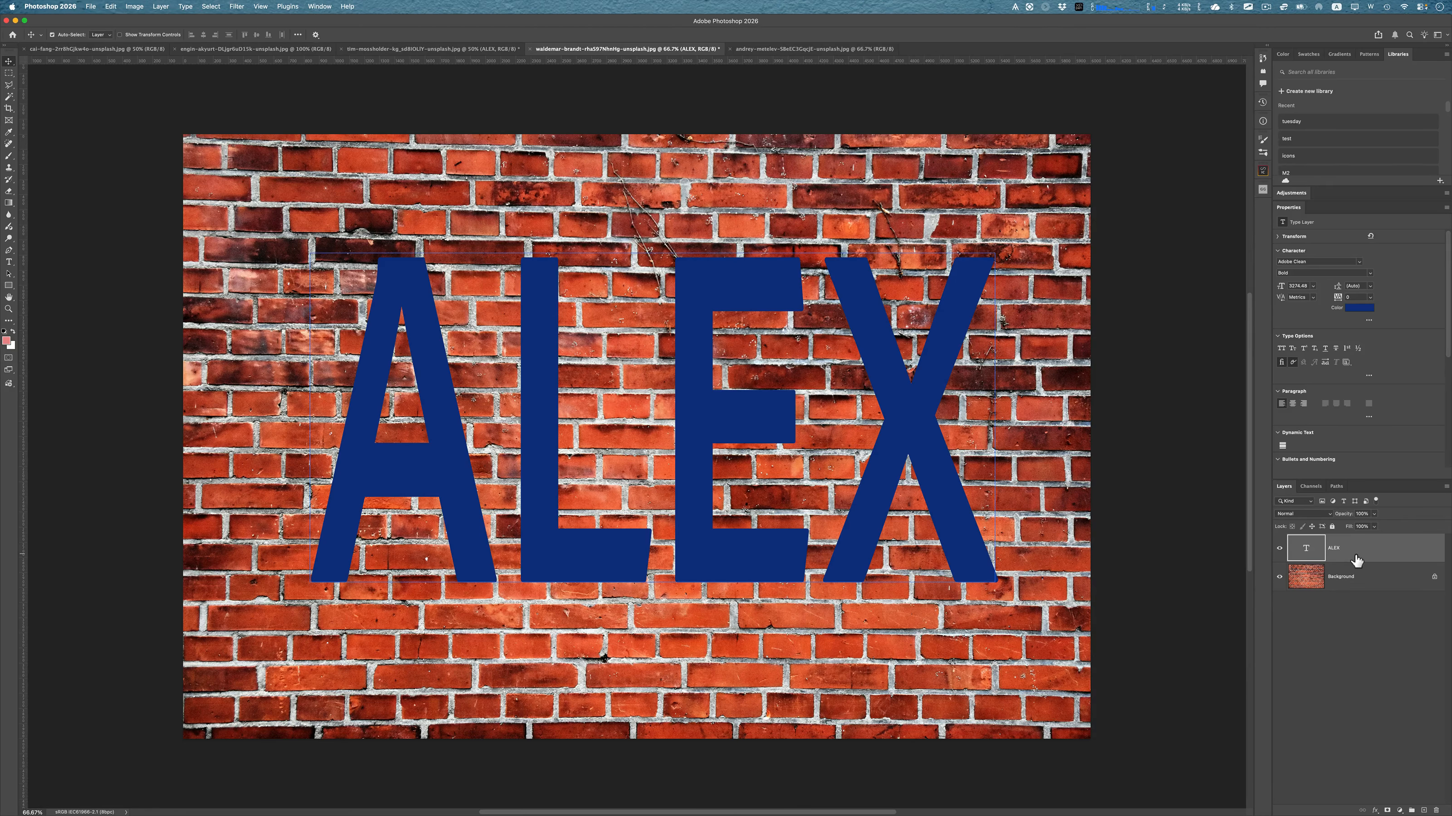
Step: Set the text layer's blend mode to Hue and shift the text slightly up and left to align it with the bricks
left_click(1330, 517)
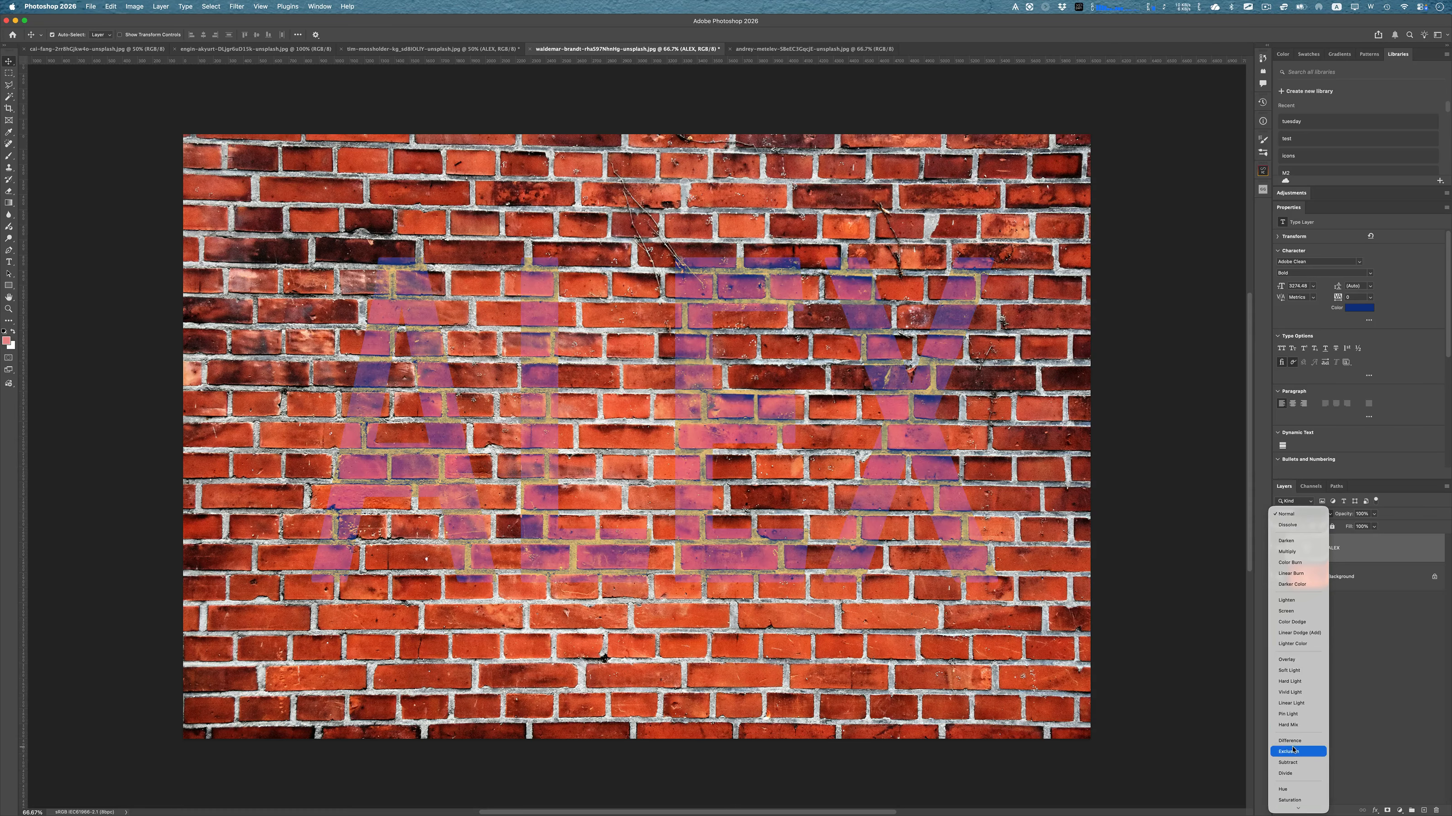
left_click(1289, 790)
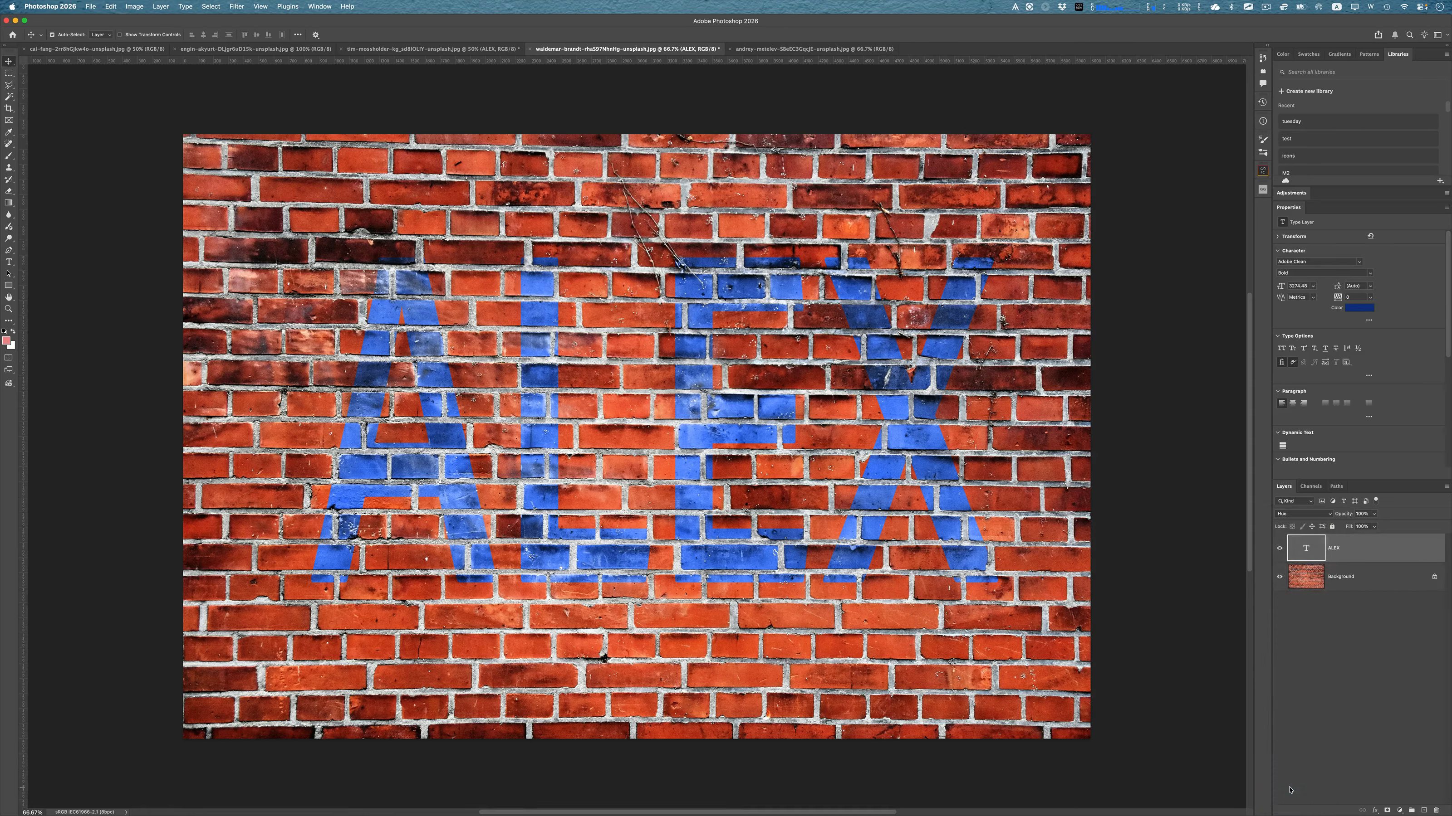
left_click_drag(908, 430, 885, 419)
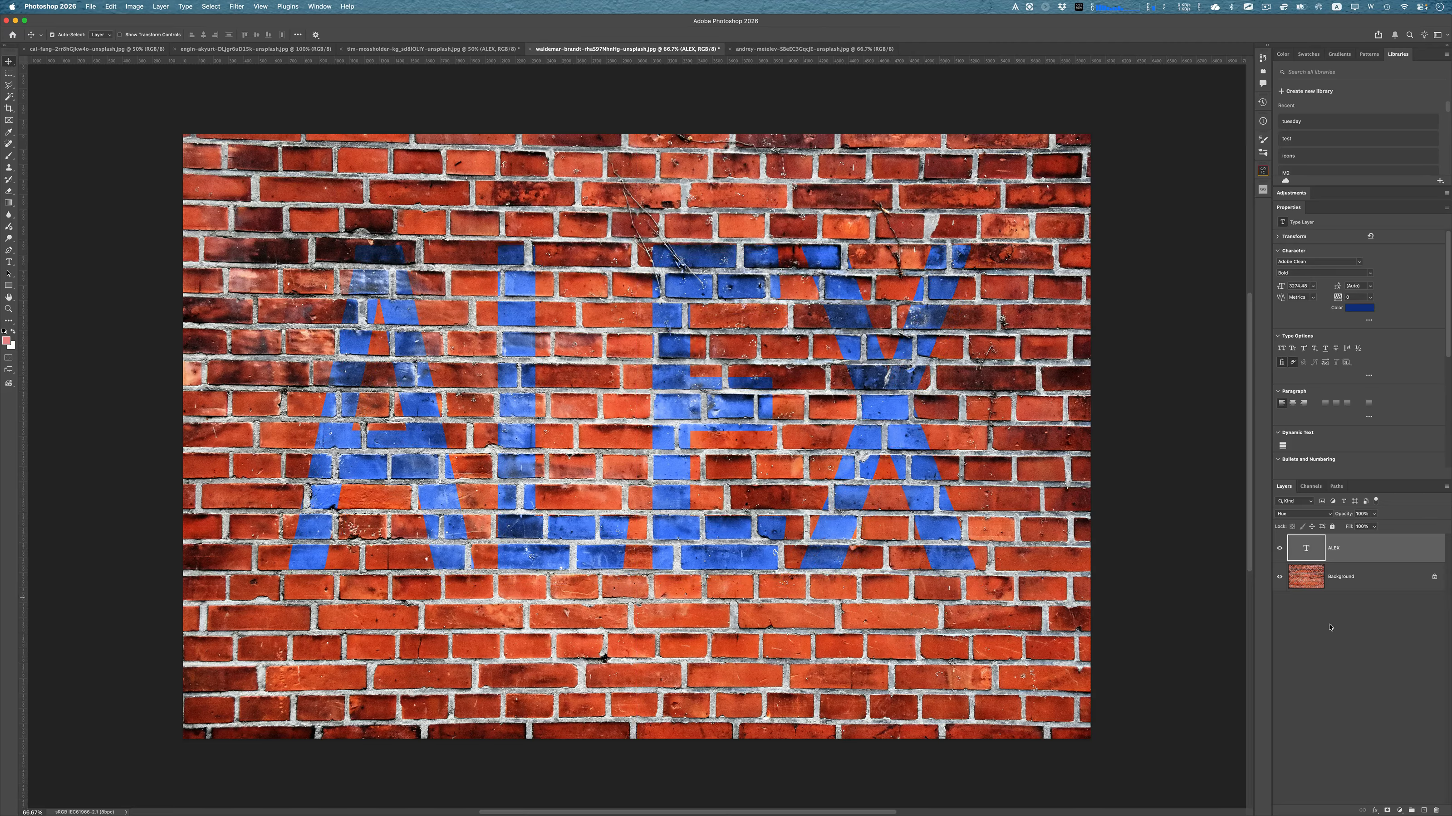
Step: Apply a subtle Outer Glow to the text with the Darken blend mode, 23% spread, moderate opacity and a little noise
left_click(1375, 810)
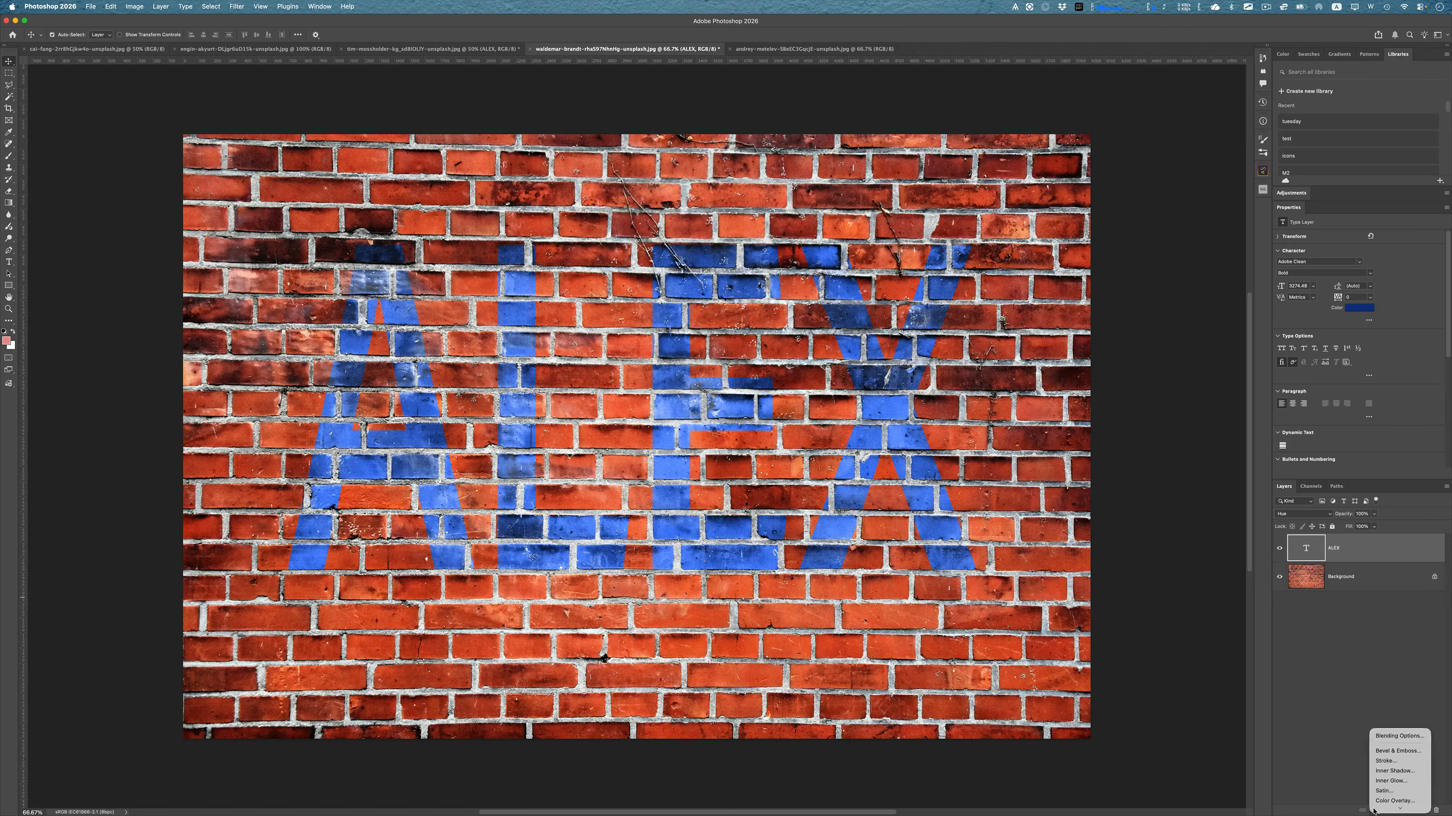
mouse_move(1400, 808)
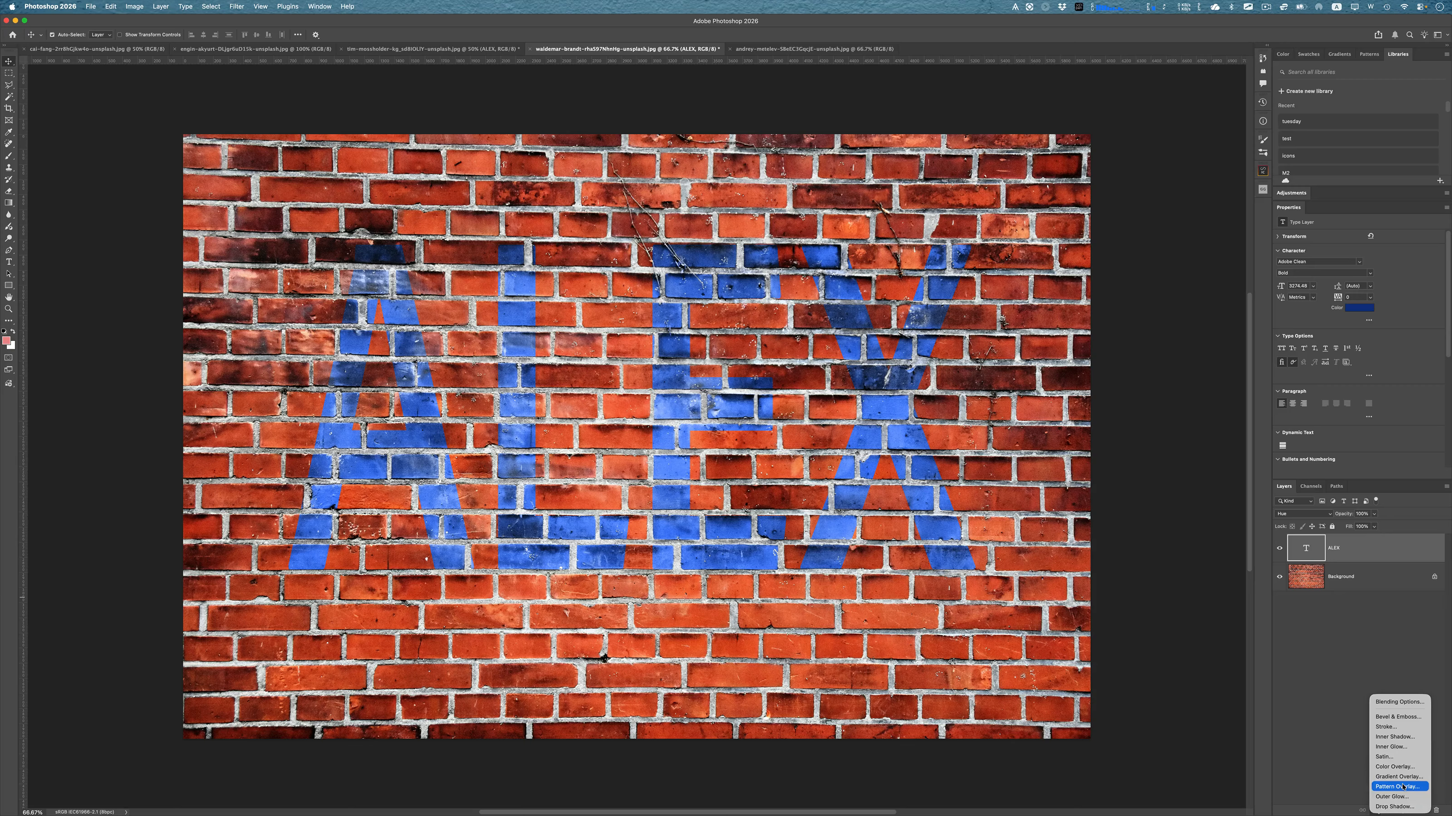
left_click(1412, 797)
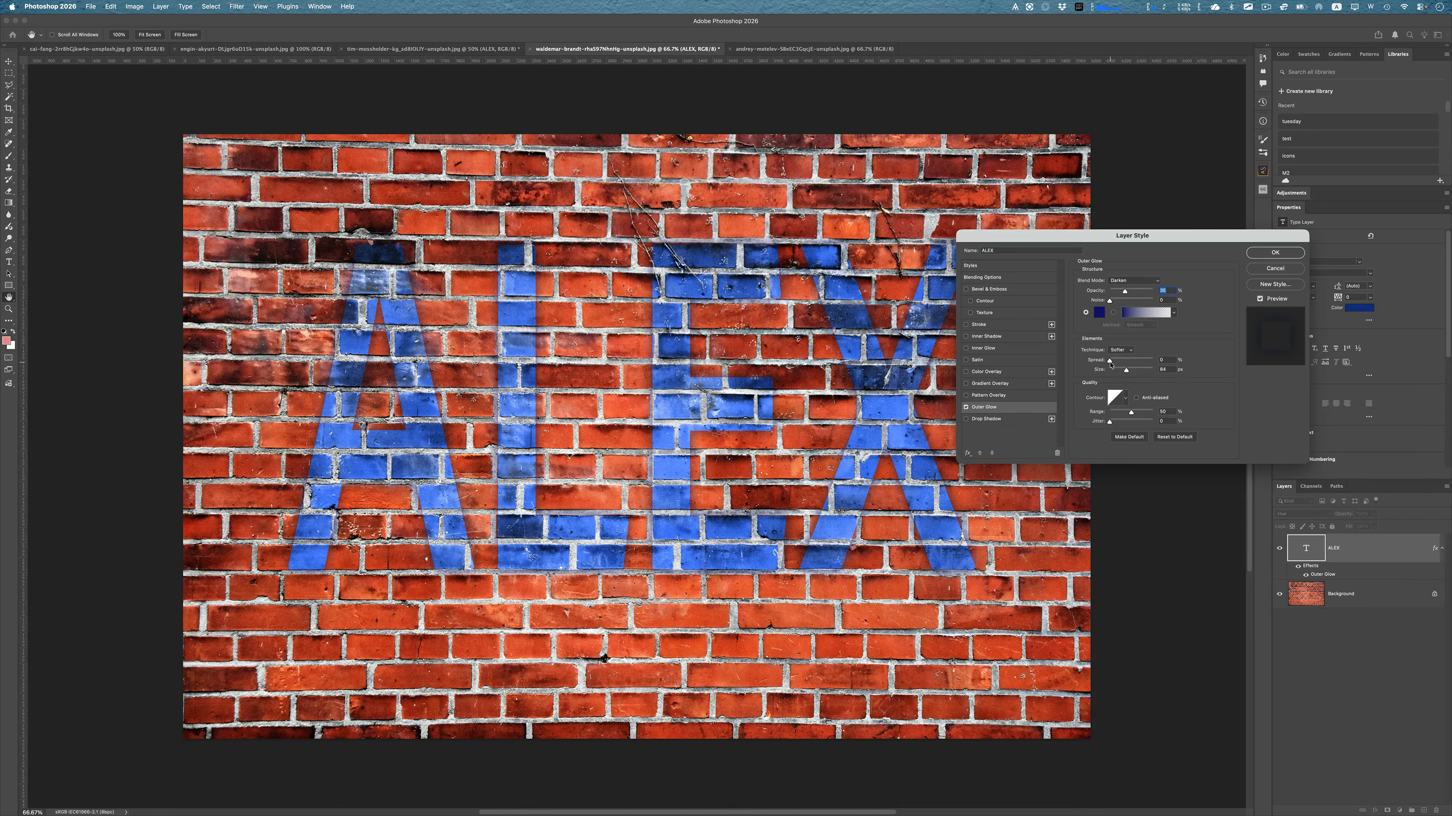
left_click_drag(1110, 362, 1122, 363)
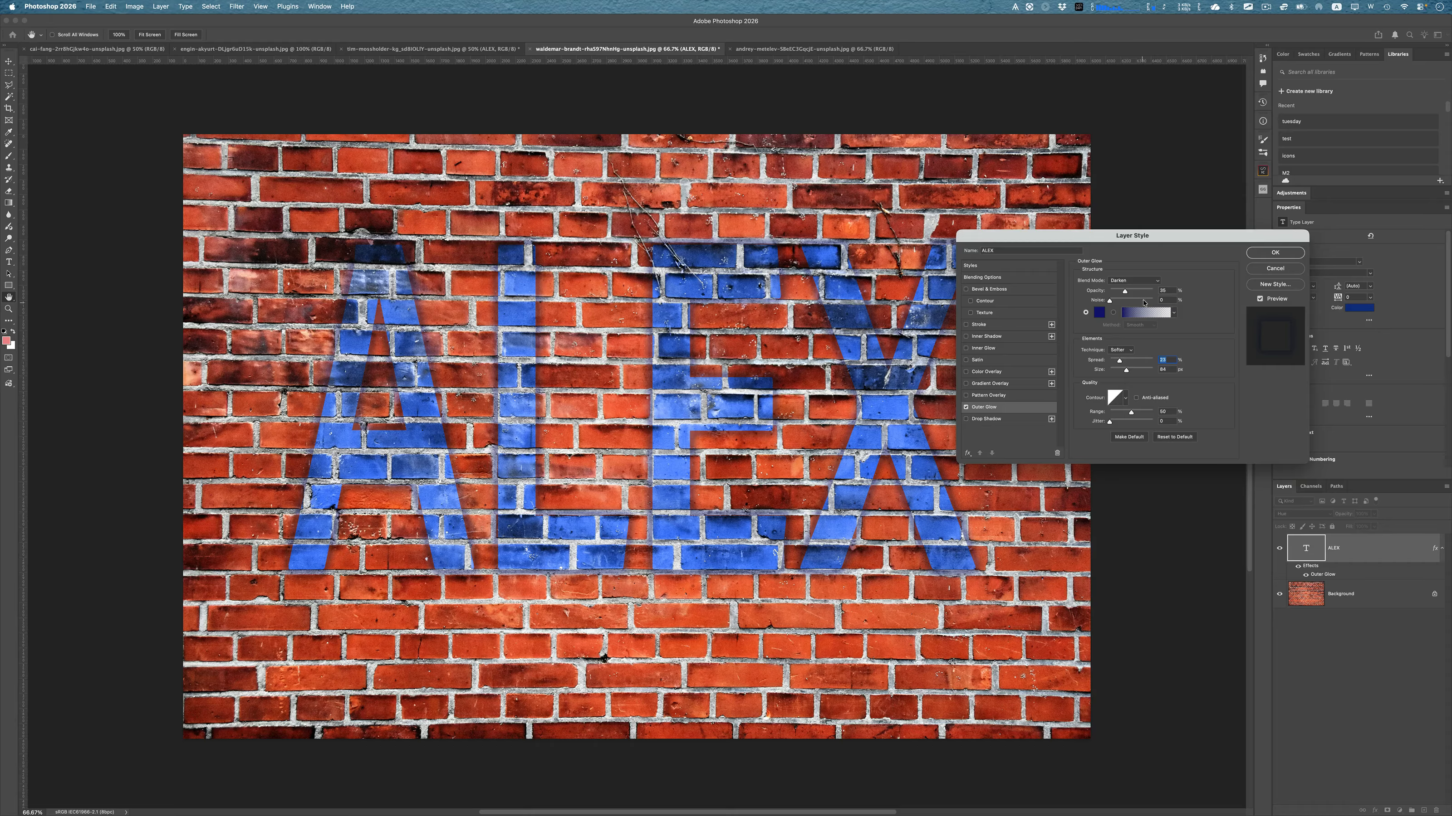
mouse_move(1125, 294)
left_mouse_down()
mouse_move(1144, 293)
mouse_move(1125, 304)
left_mouse_up()
left_click_drag(1130, 293, 1156, 296)
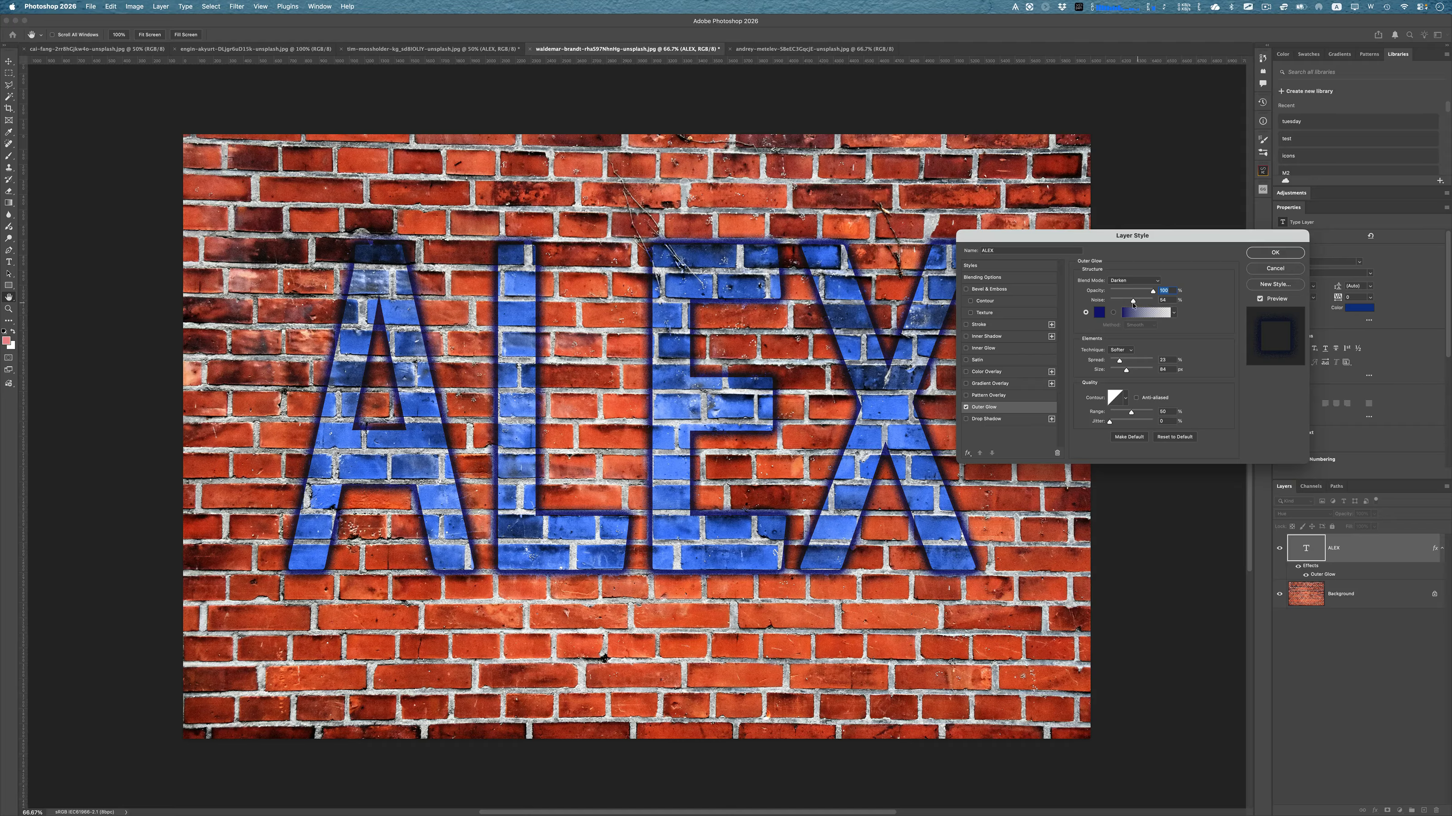
left_click_drag(1135, 303, 1155, 304)
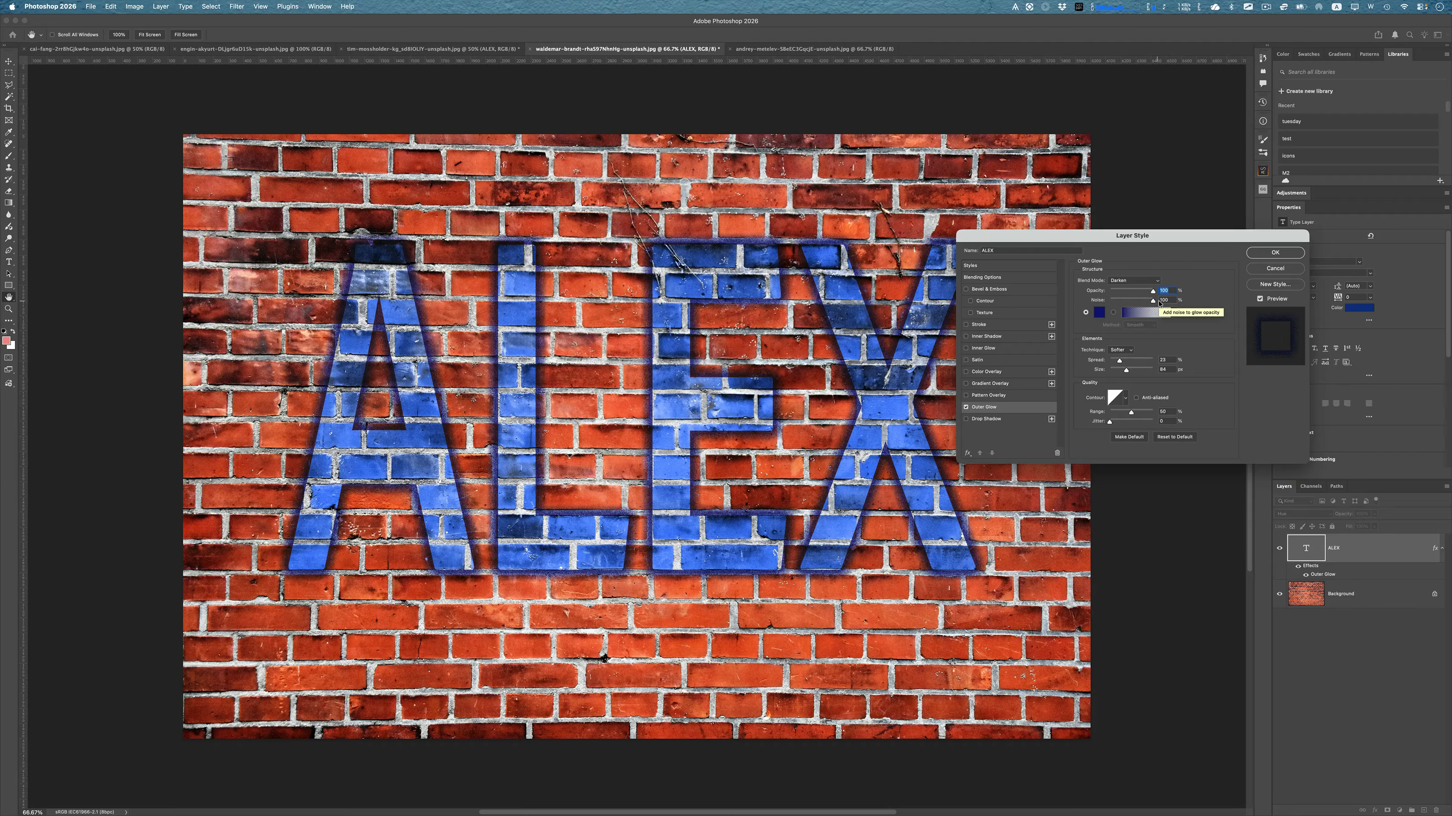
left_click_drag(1159, 303, 1127, 292)
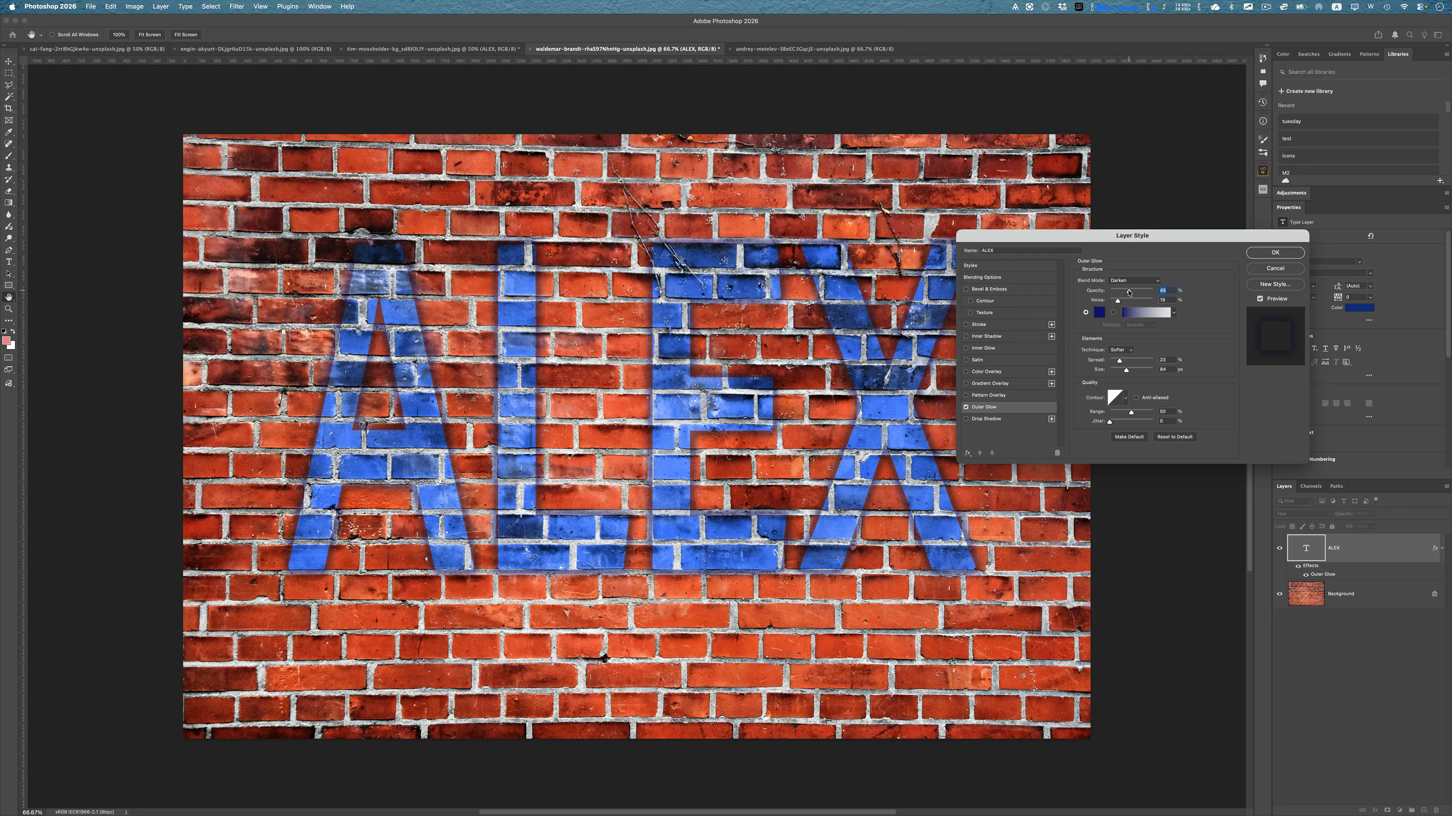
left_click(1274, 253)
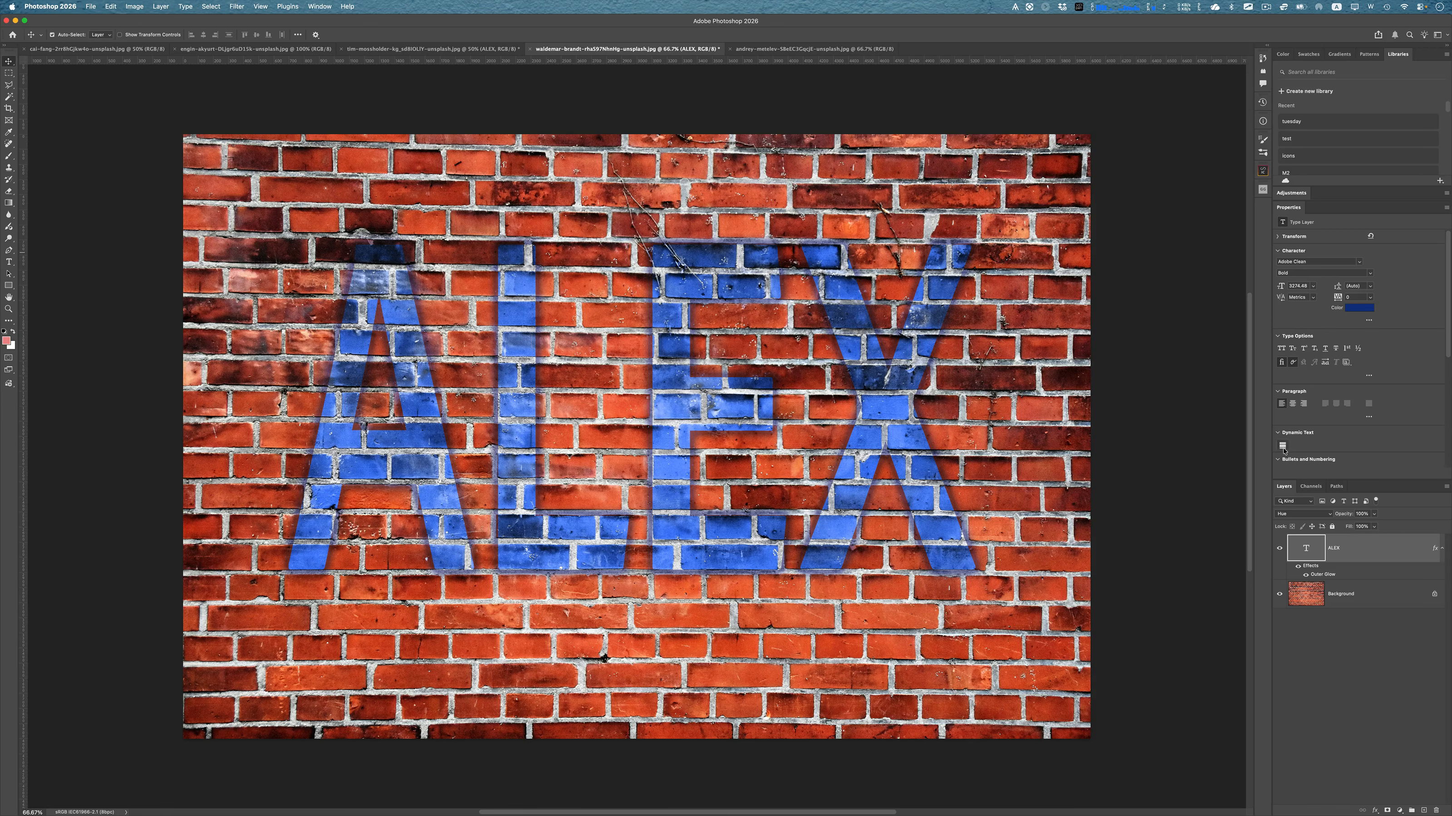
Step: Add a Hue/Saturation adjustment layer with Colorize on and hue 177, and clip it to the text layer
left_click(1399, 809)
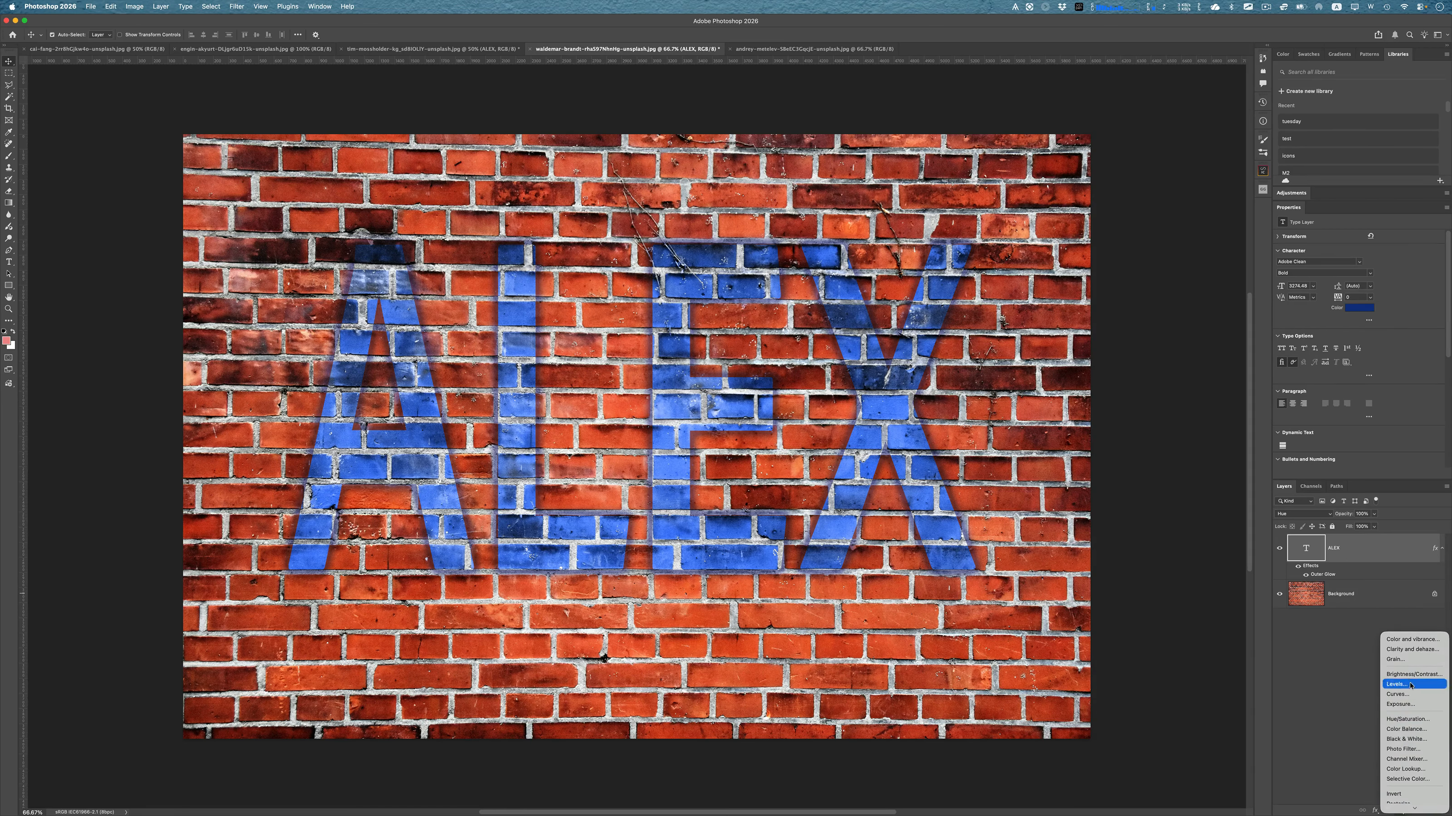
left_click(1412, 719)
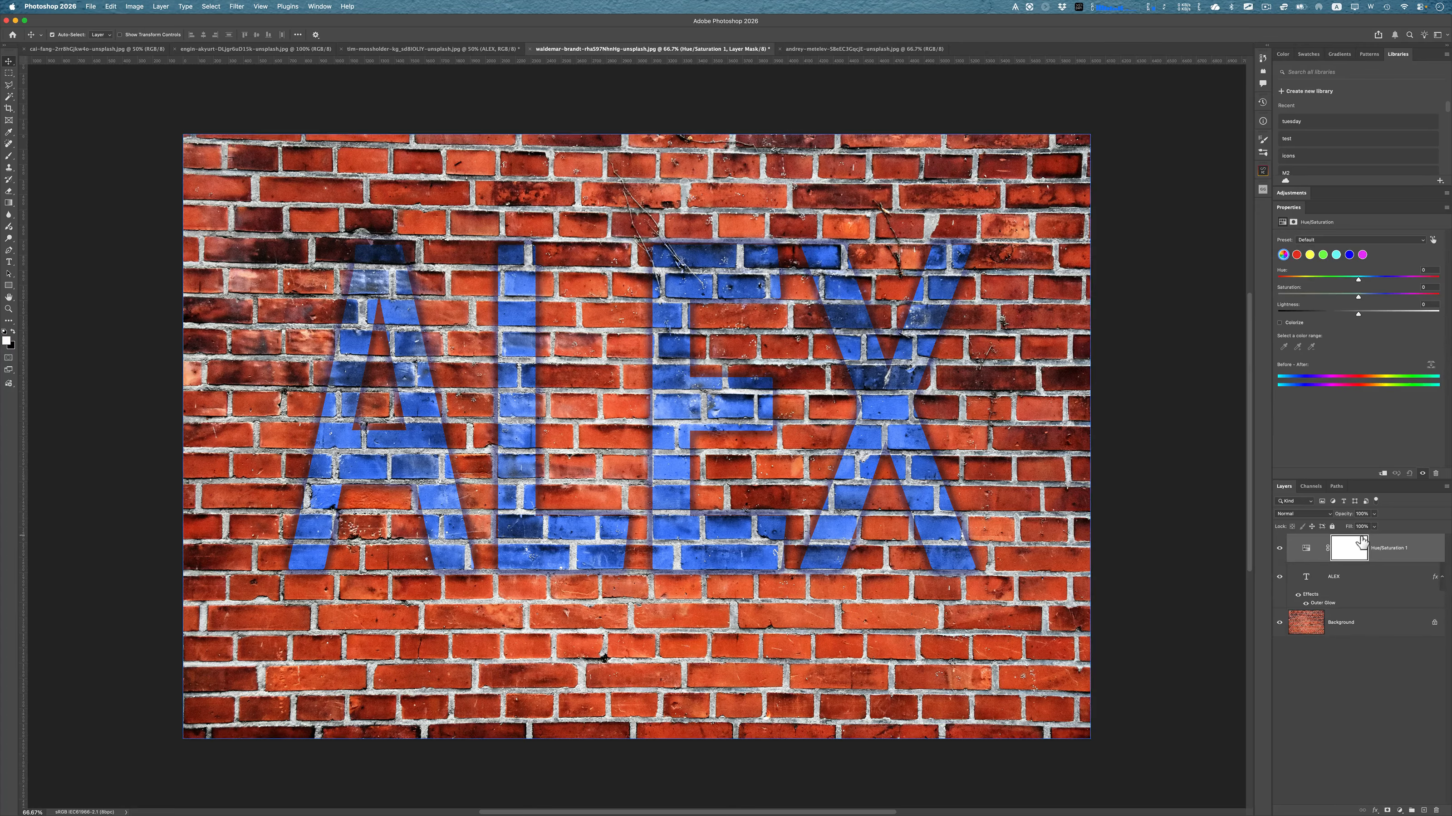
left_click(1280, 323)
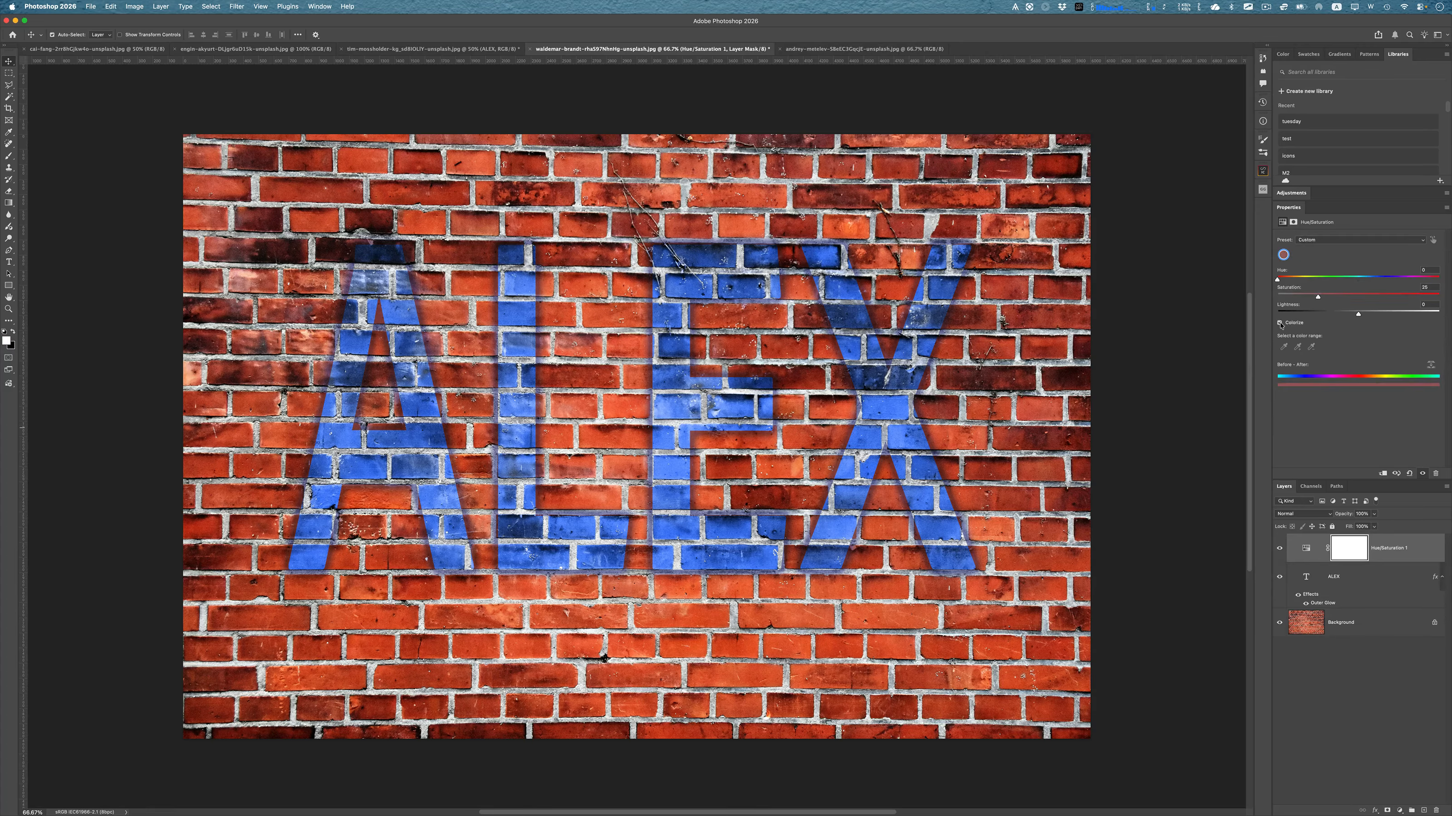
left_click_drag(1309, 280, 1357, 281)
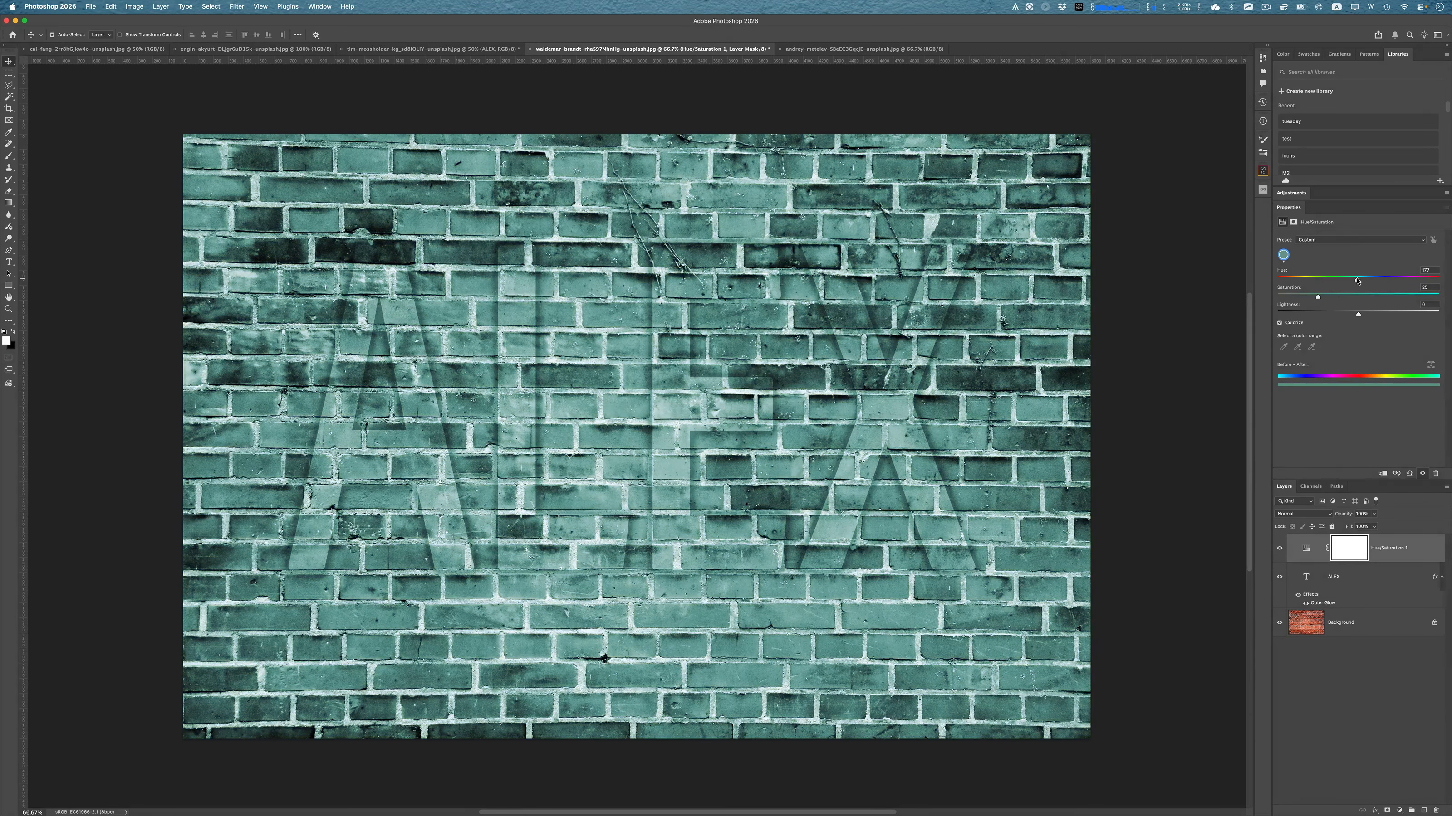
left_click(1316, 565, "alt")
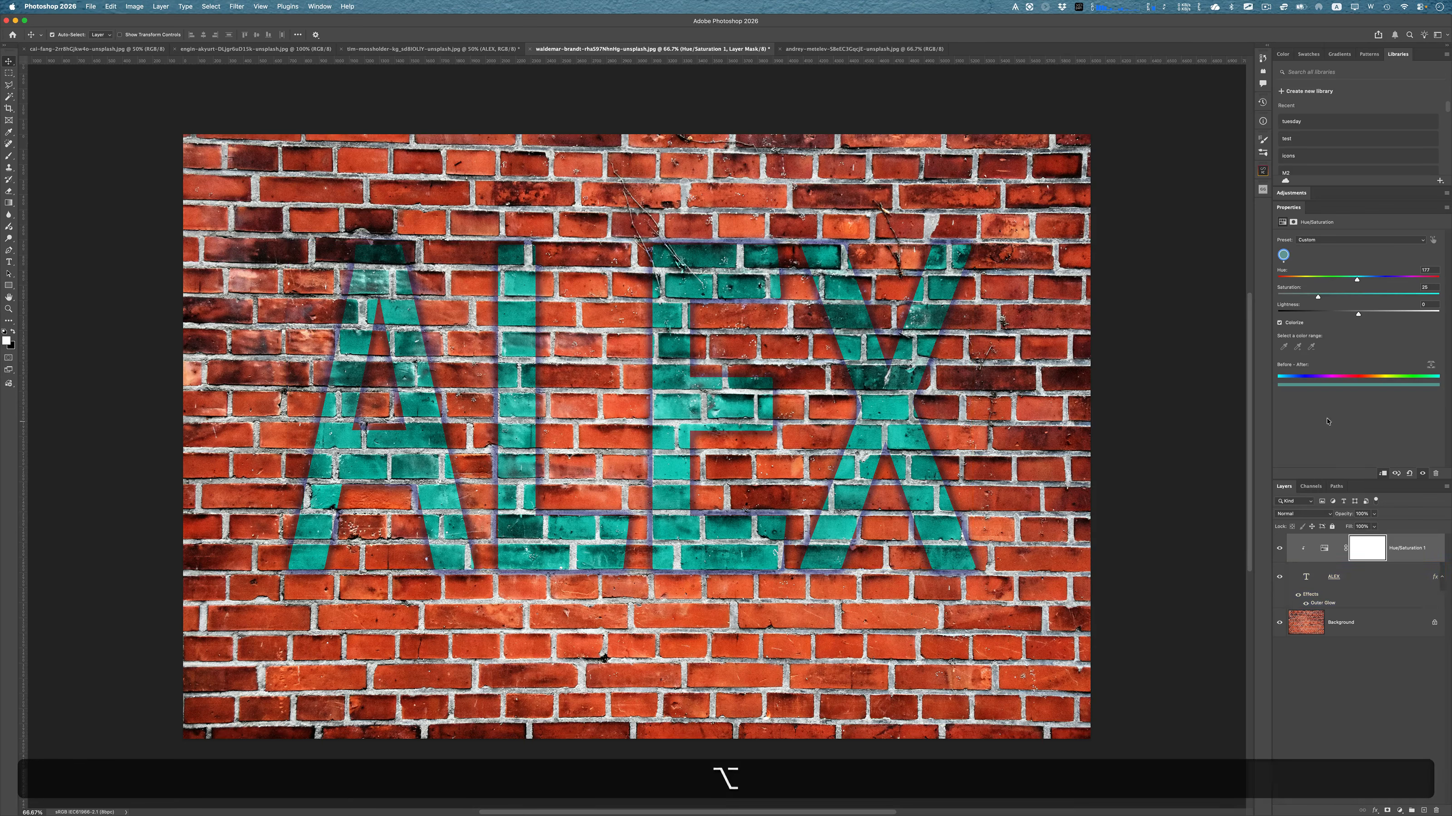
Step: Set the clipped Hue/Saturation adjustment to hue 245, saturation 10 and lightness +7
left_click_drag(1357, 280, 1364, 319)
left_click(906, 339)
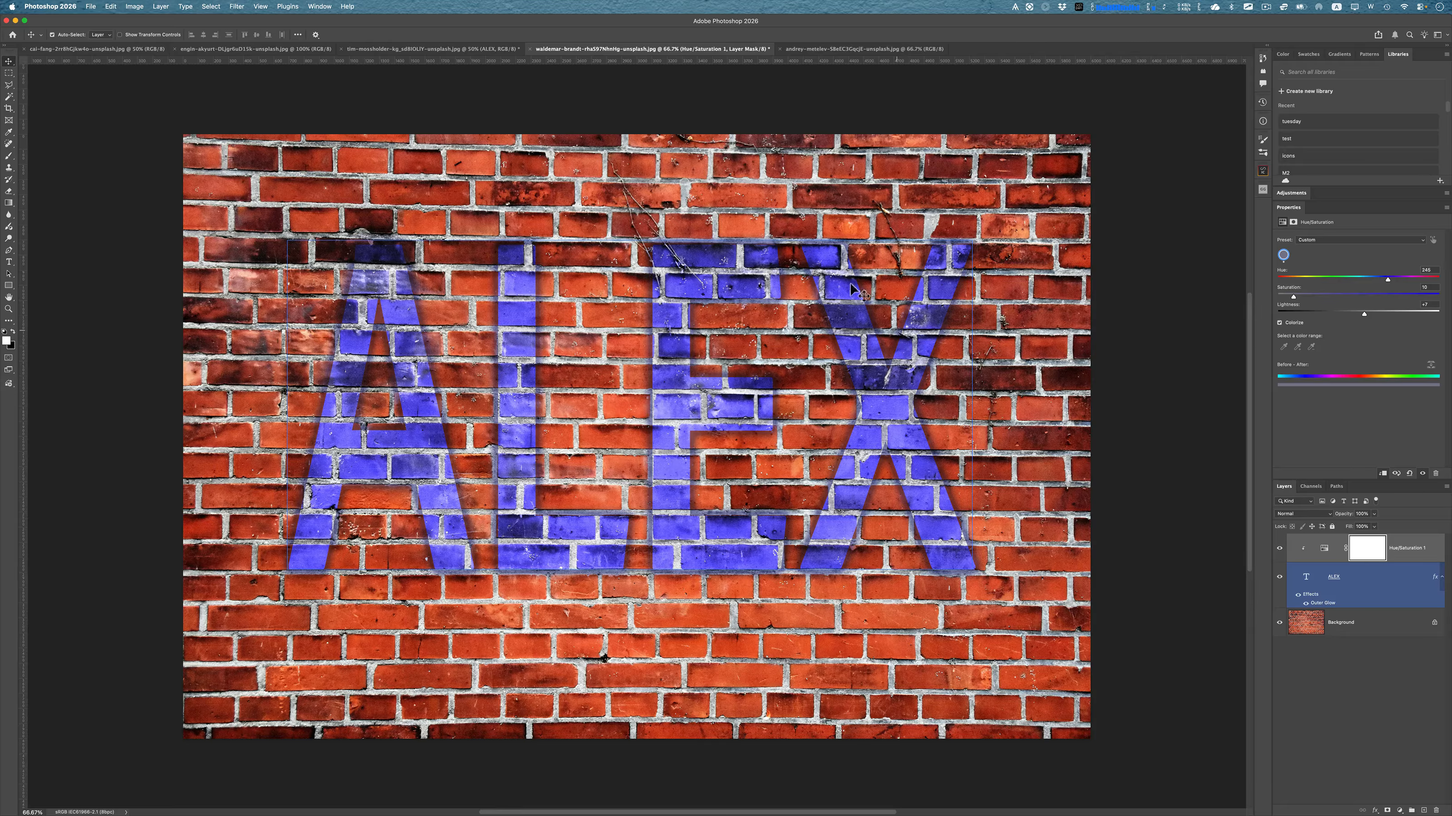
left_click(824, 128)
Step: Switch to the orange brick wall photo shot at an angle and add the same four-letter name in capitals as blue bold text
left_click(818, 49)
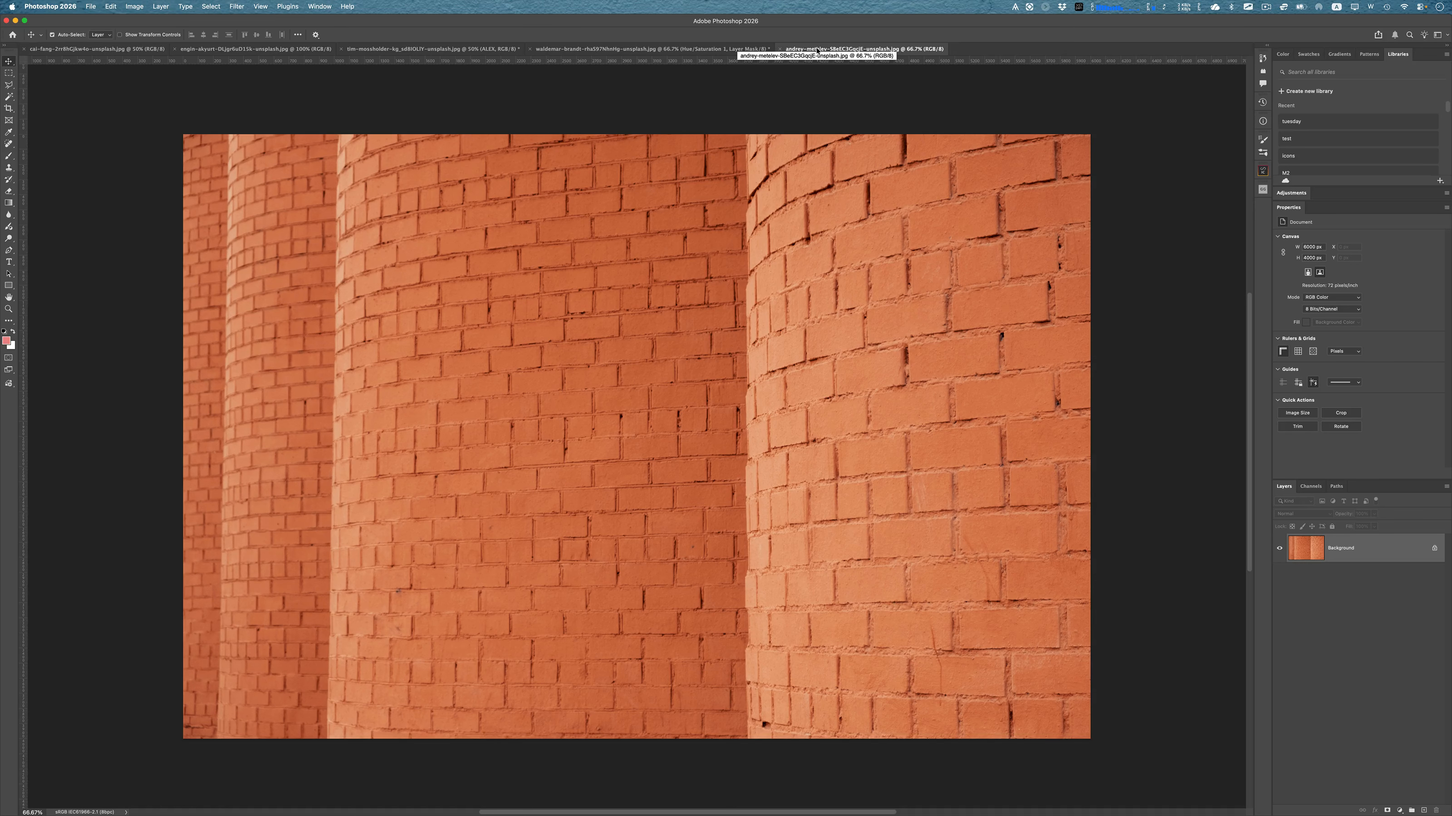
left_click(261, 50)
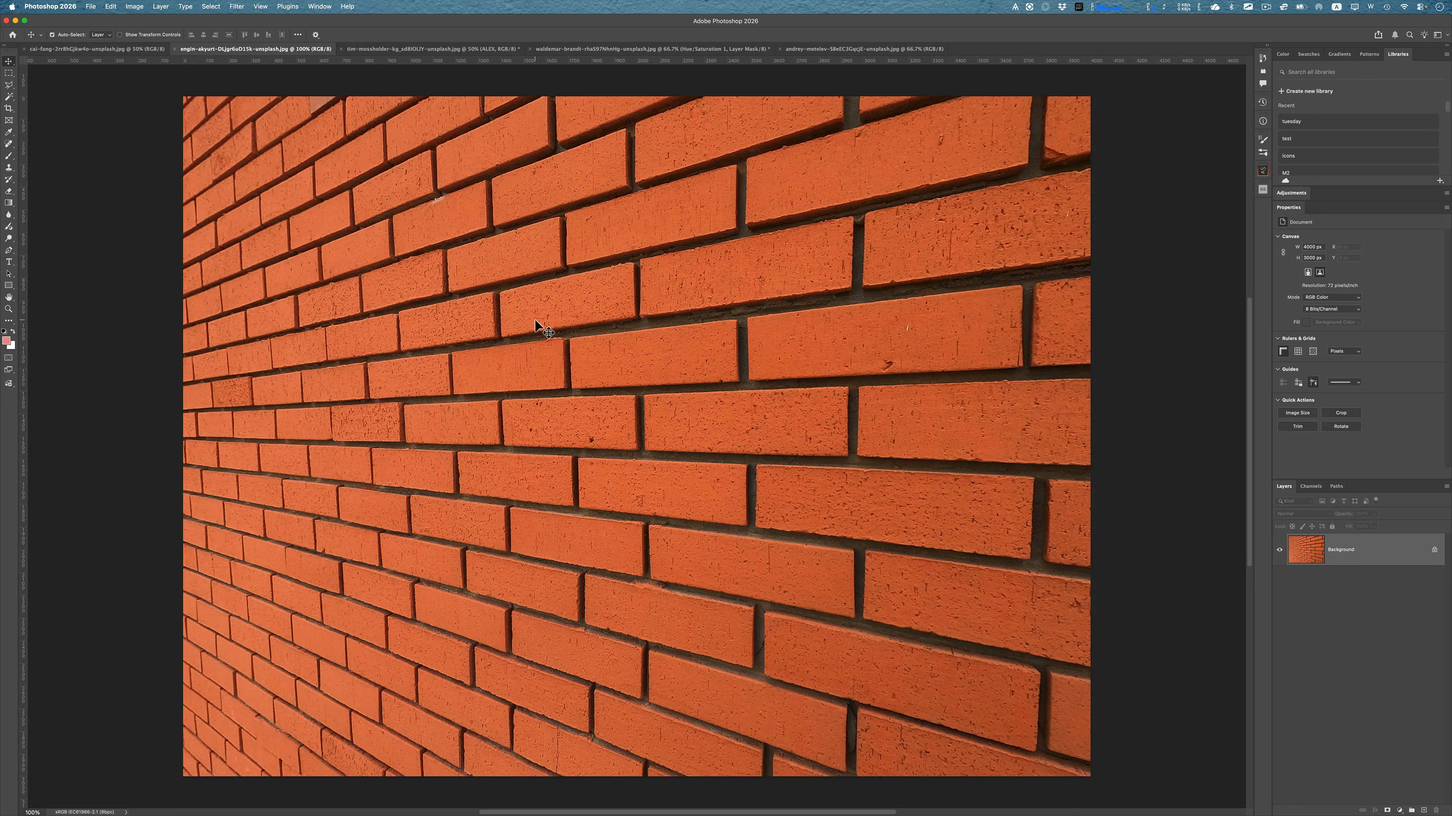
key("t")
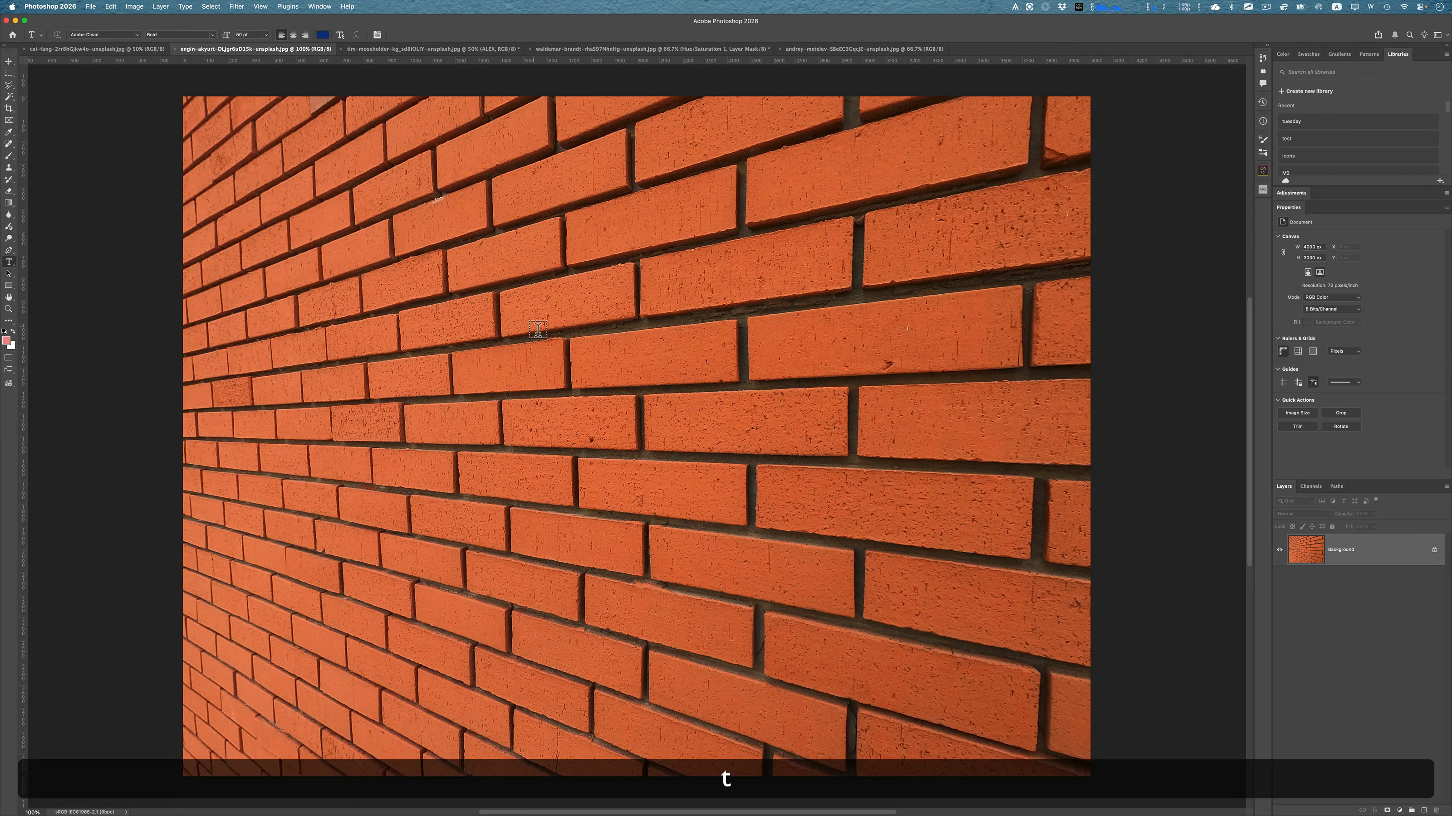
left_click(497, 365)
key("shift+a")
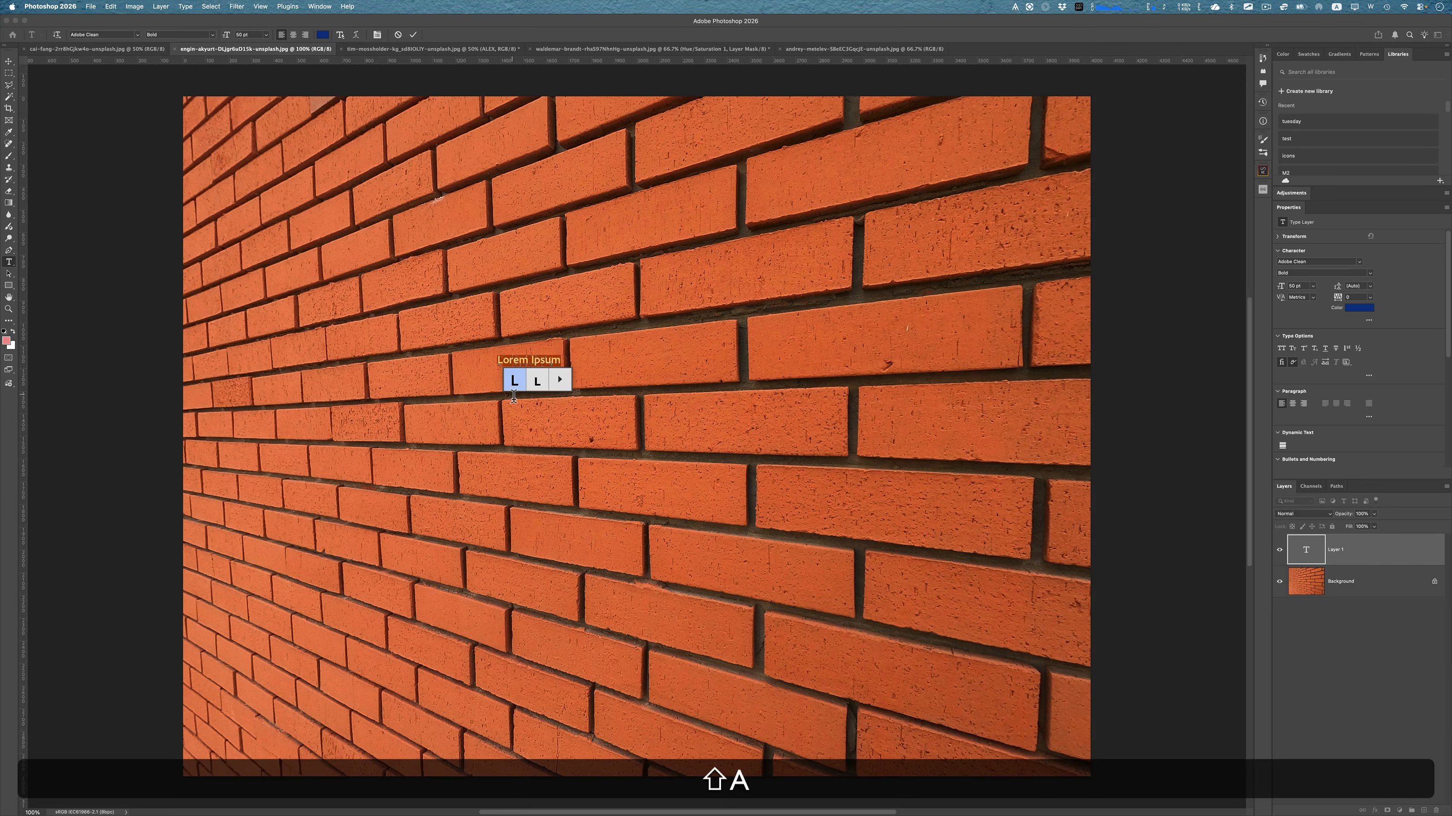
key("shift+e")
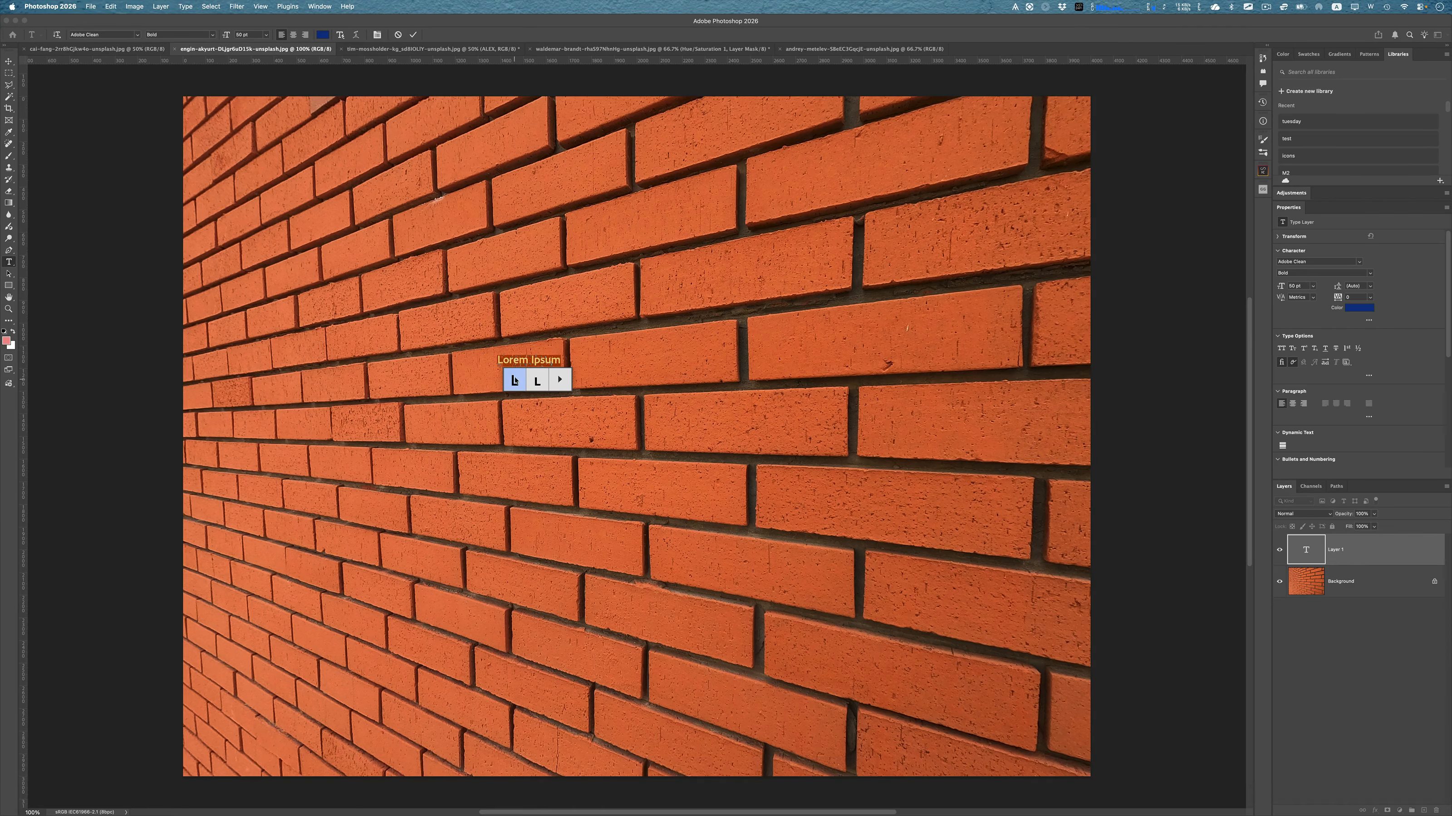
left_click(524, 365)
key("shift+super+a")
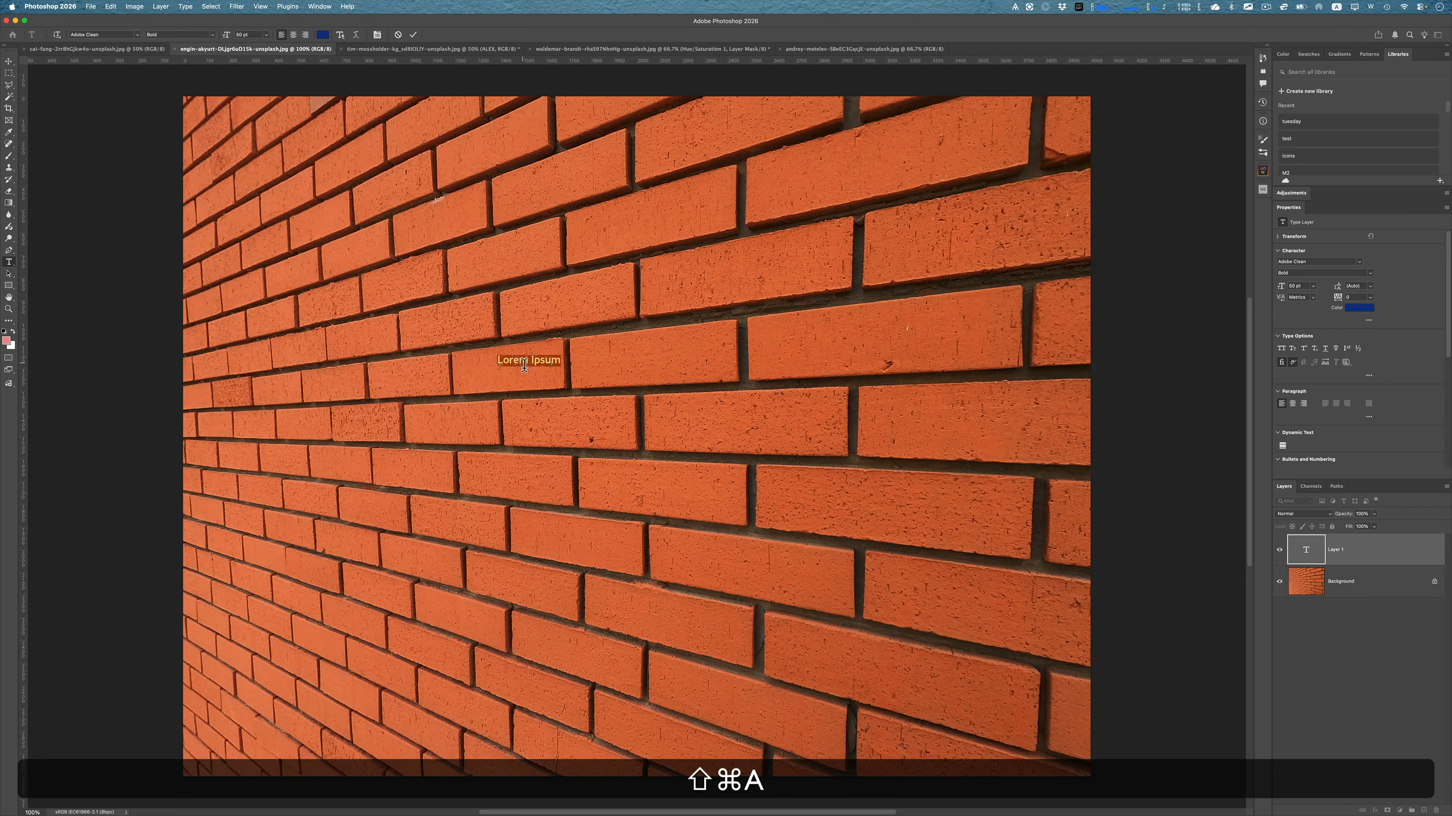
type("ALEX")
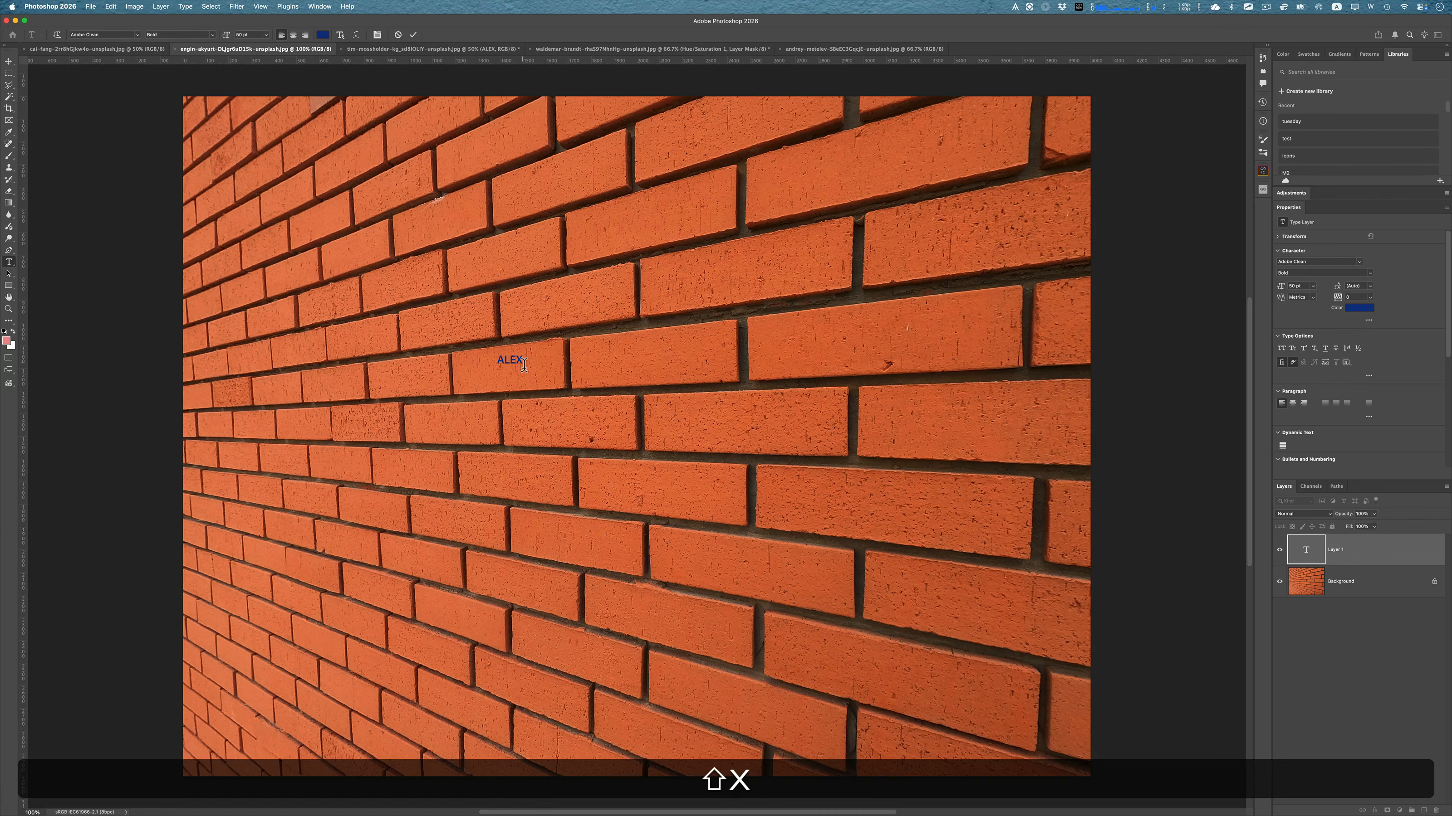
Step: Enlarge the blue text to span most of the wall's width and centre it over the bricks
key("super")
left_click_drag(532, 377, 981, 745)
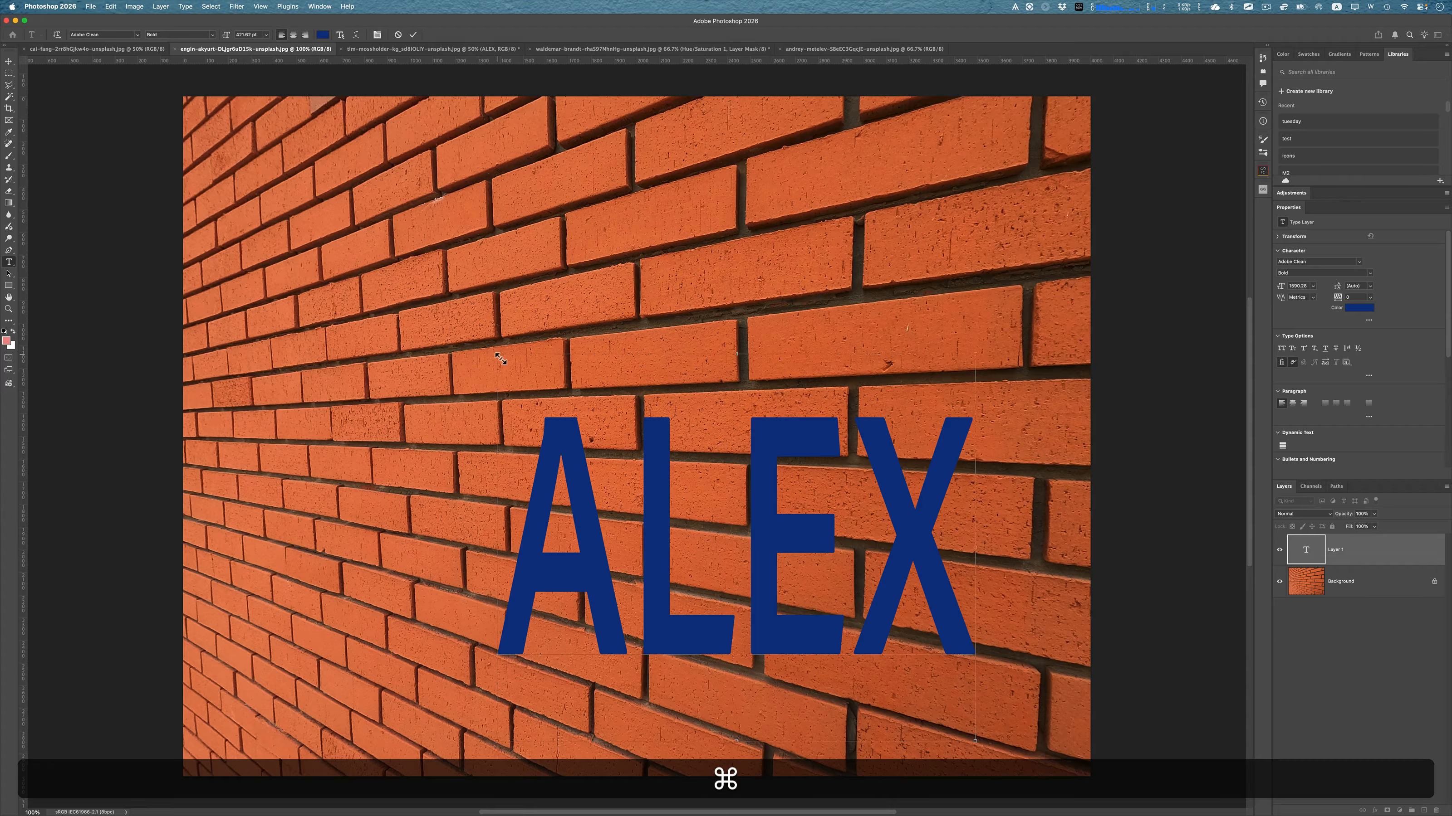
left_click_drag(500, 358, 312, 146)
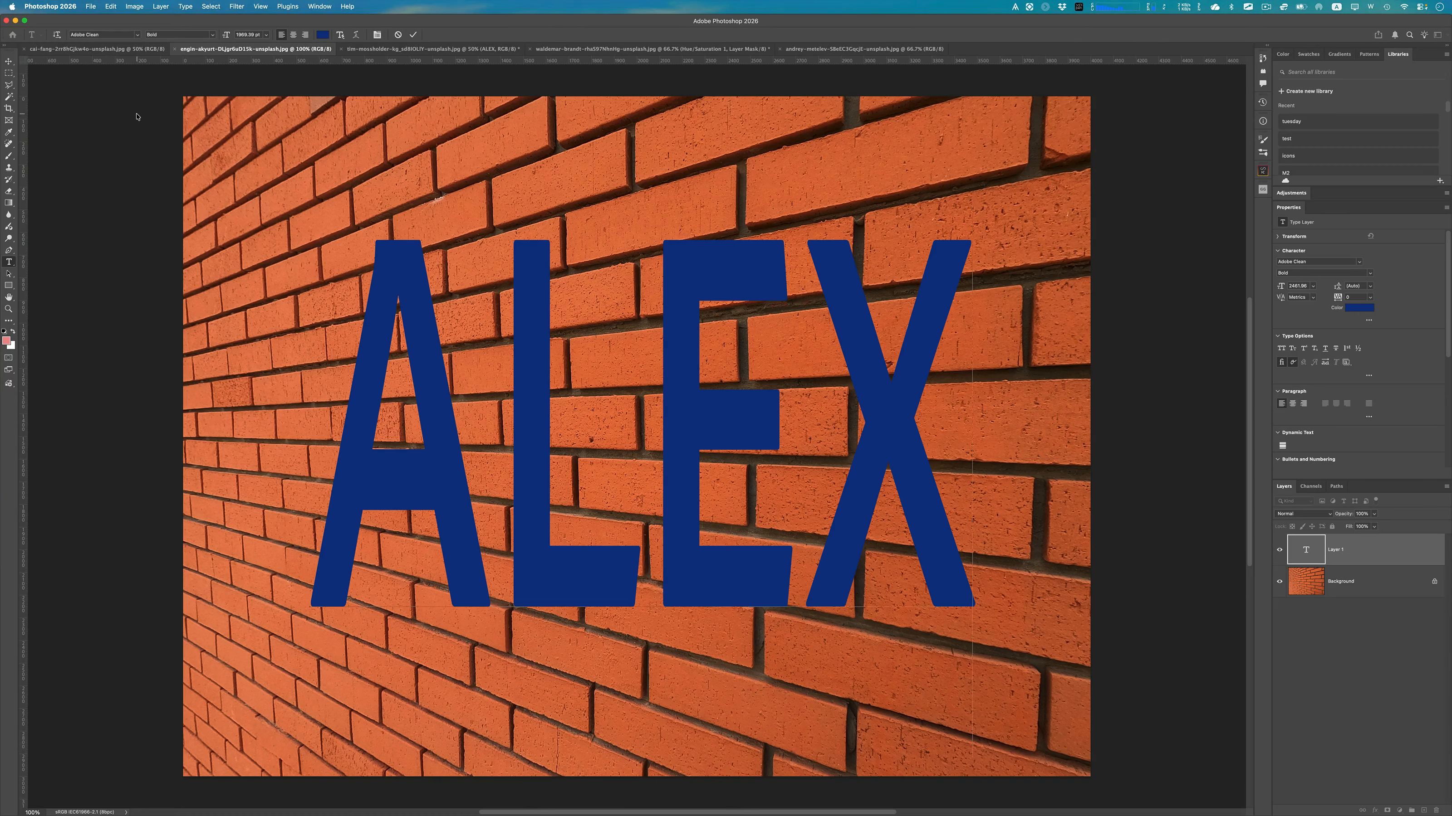
left_click(8, 61)
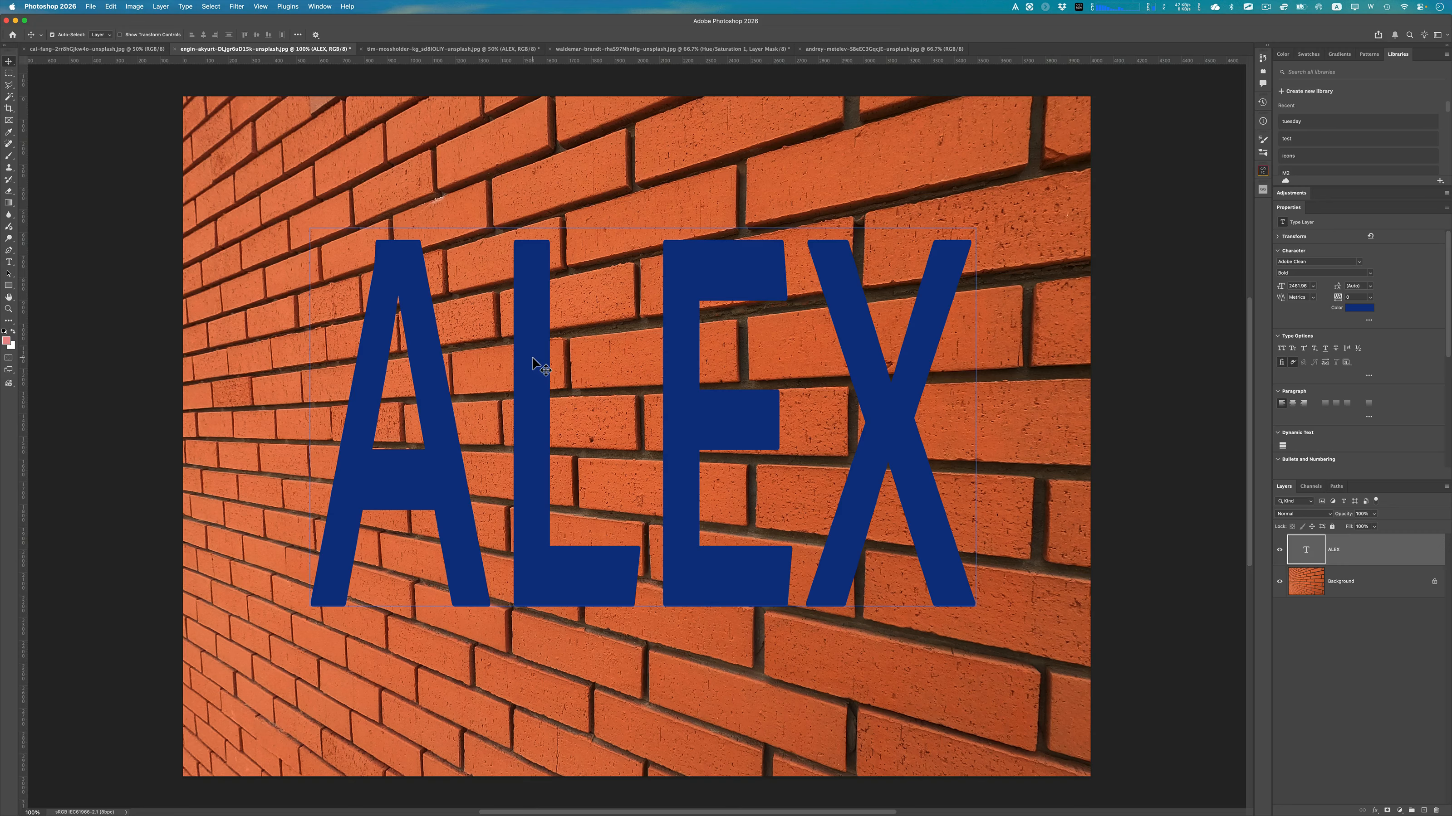
left_click_drag(529, 355, 524, 338)
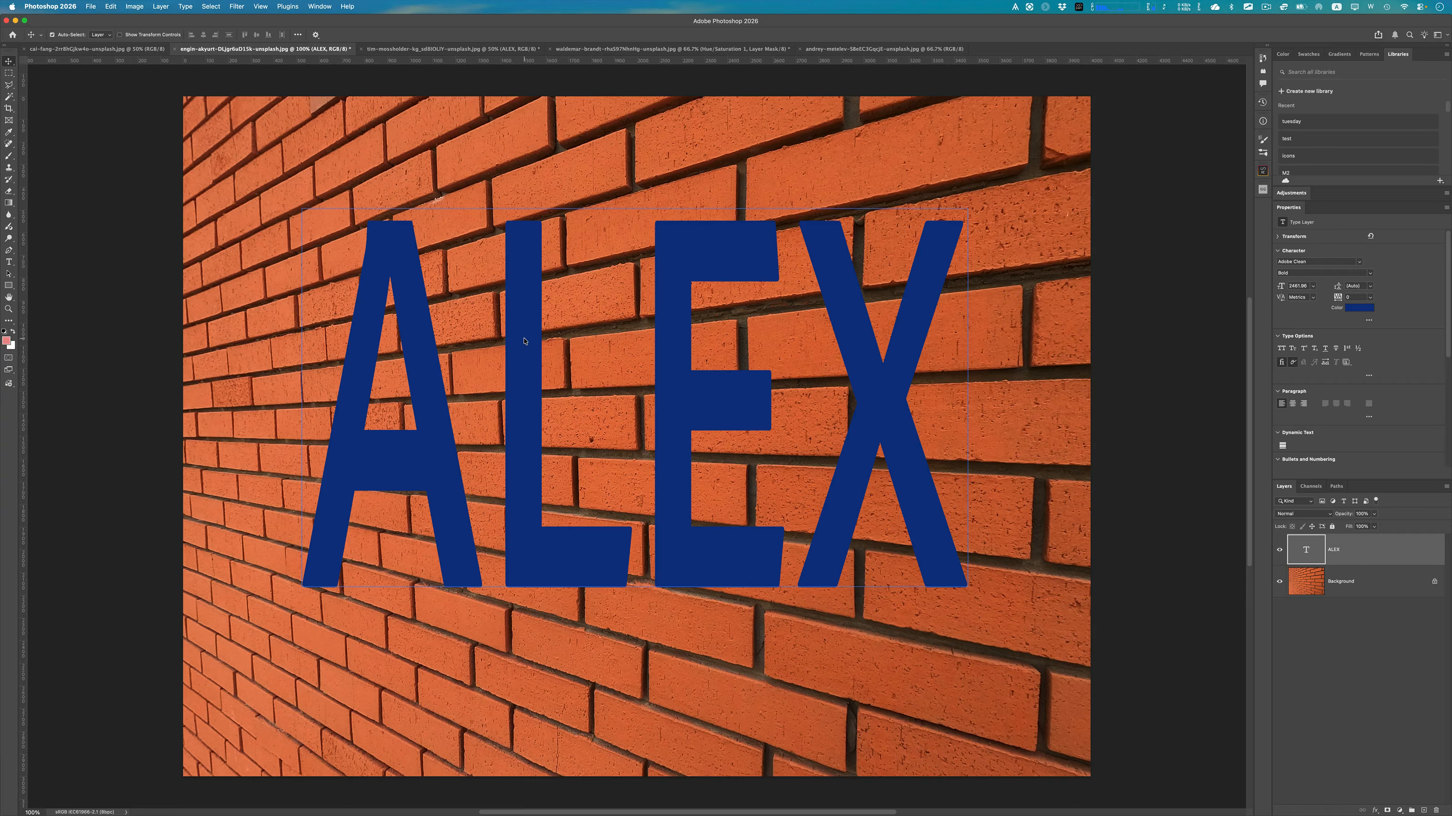
left_click_drag(524, 340, 512, 343)
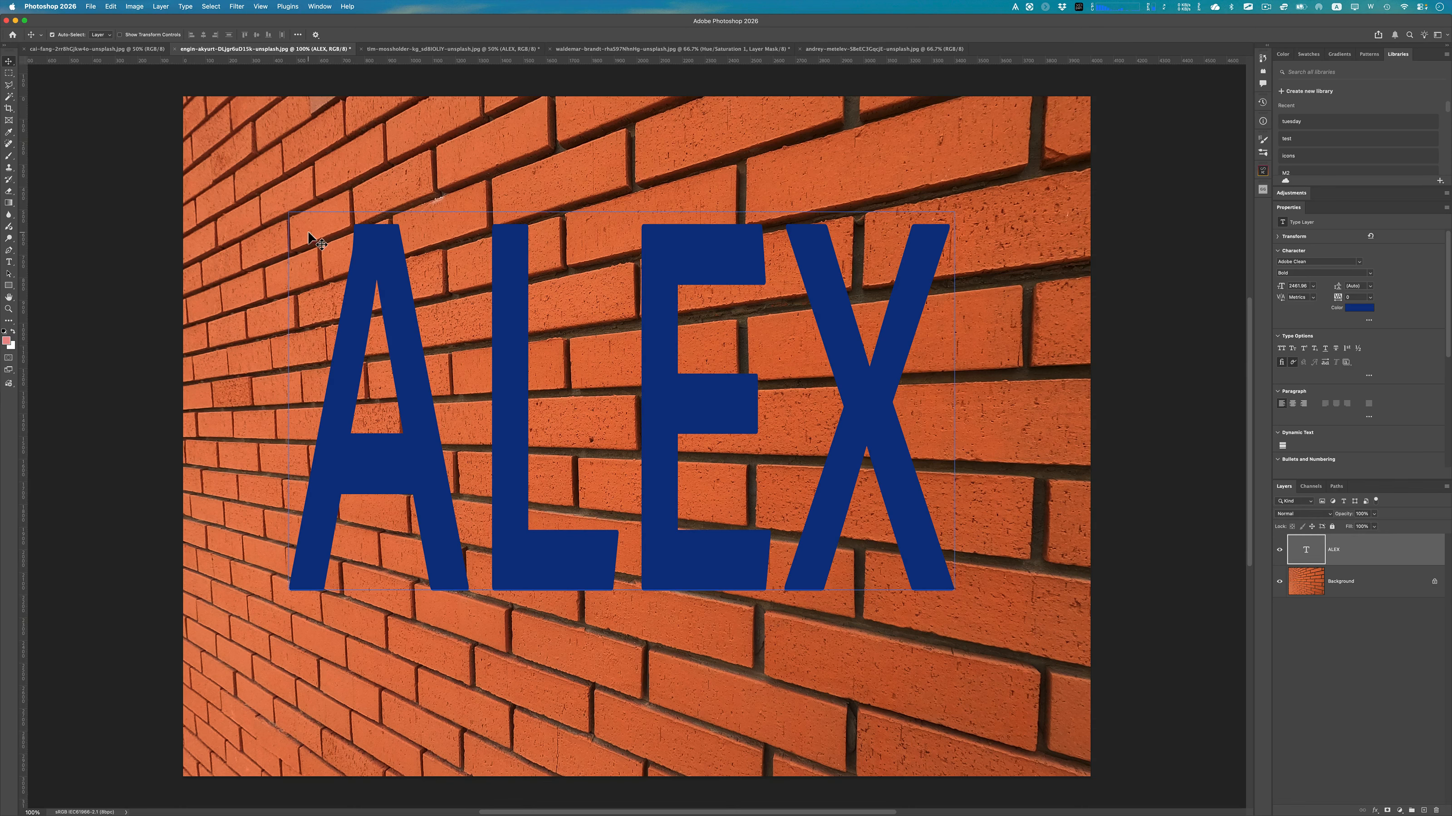
Step: Free-transform the text, skewing its left and right sides to try to follow the slope of the upper brick rows
key("super+t")
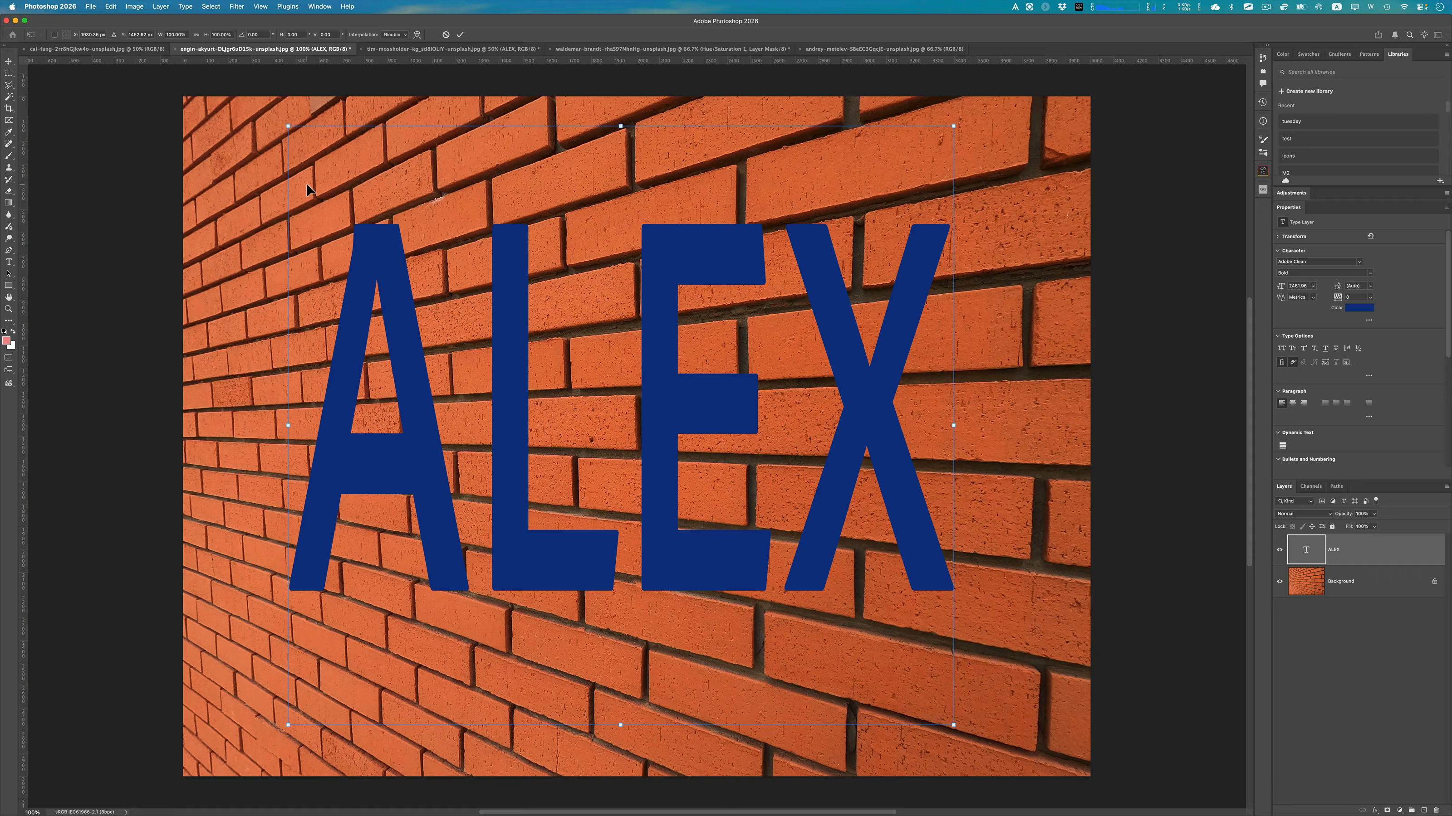
key("super")
left_click_drag(289, 128, 272, 240)
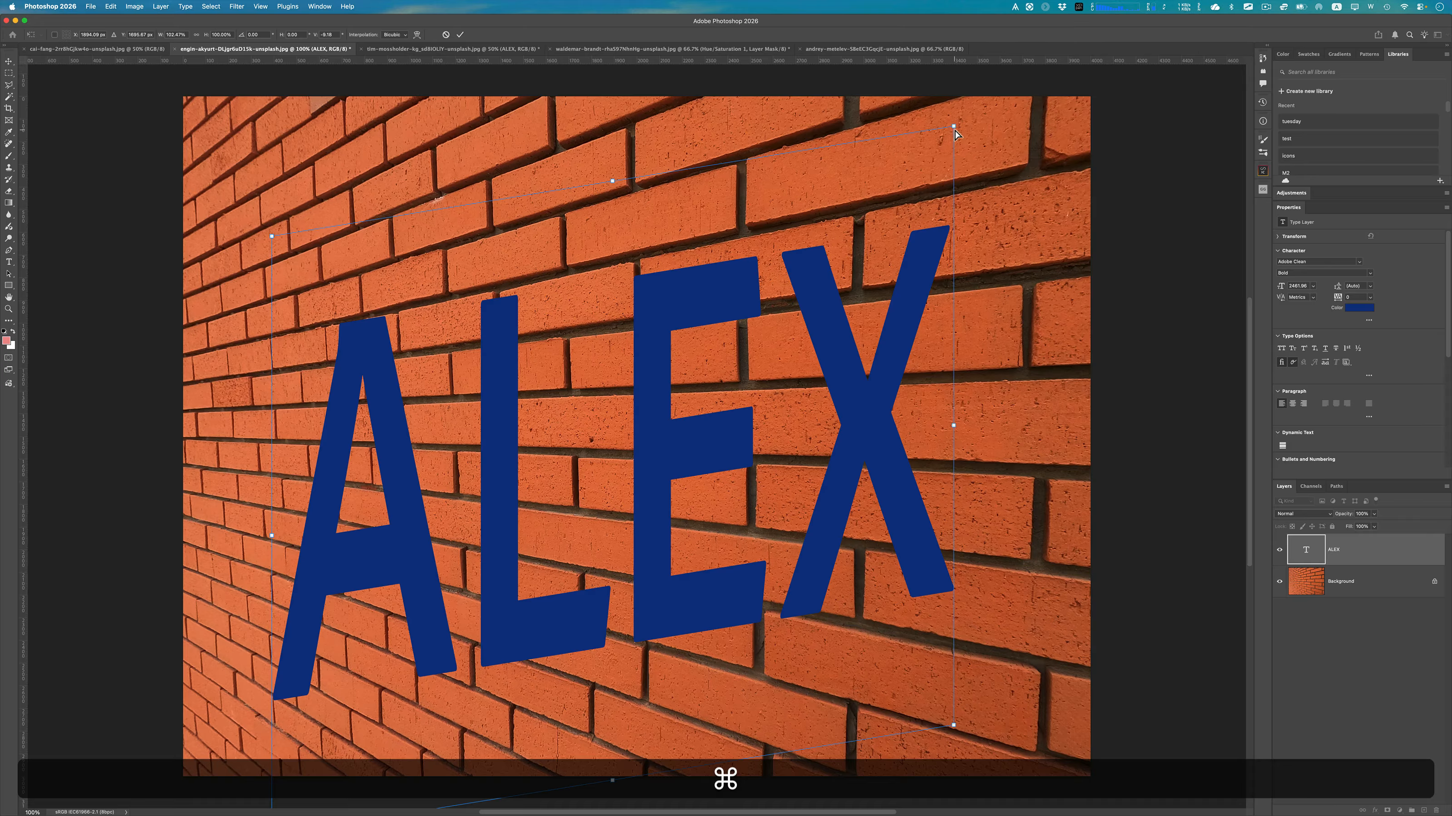
left_click_drag(955, 127, 949, 97)
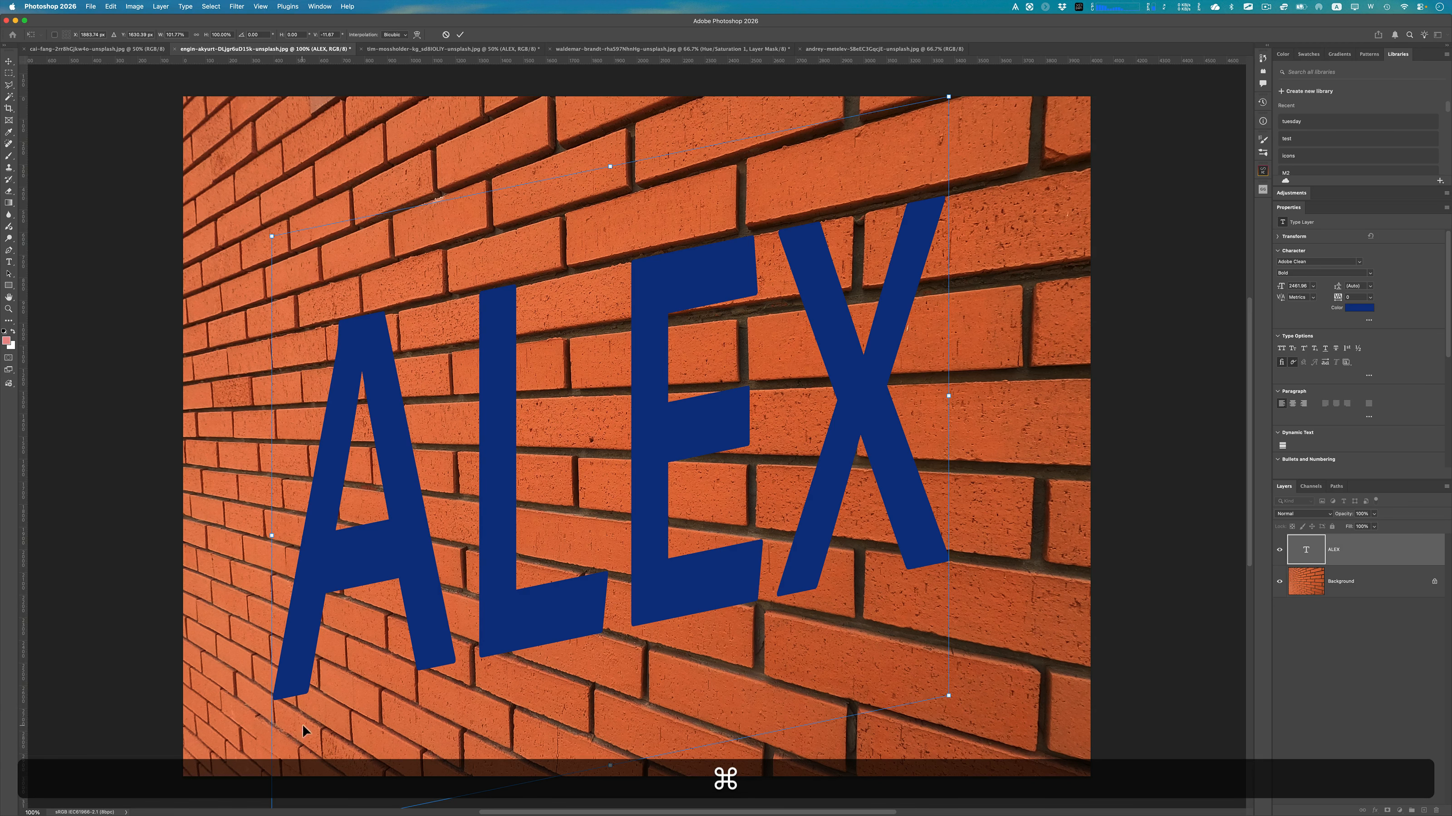
scroll(436, 662, "down", 3)
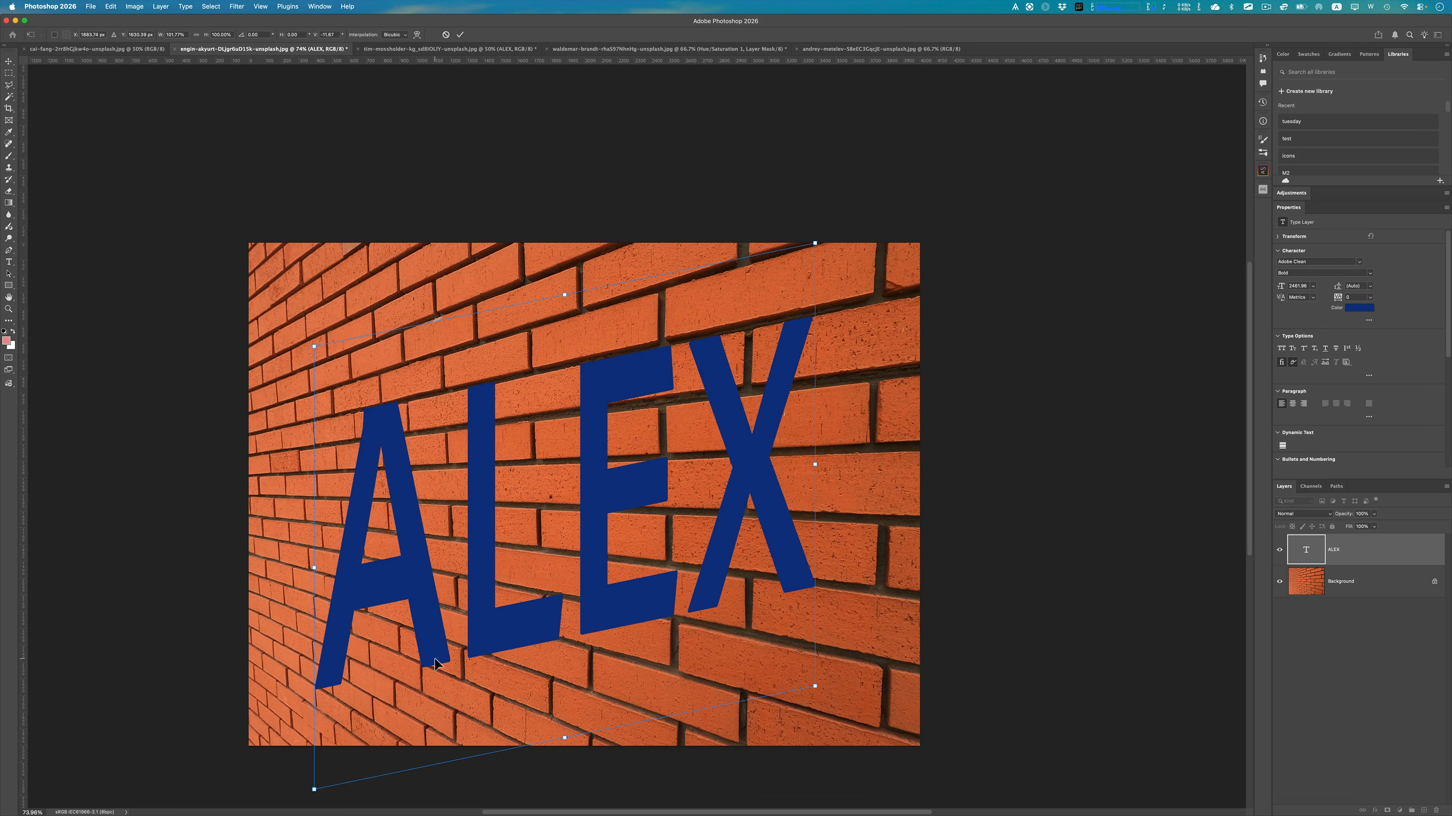
key("super")
left_click_drag(314, 794, 324, 704)
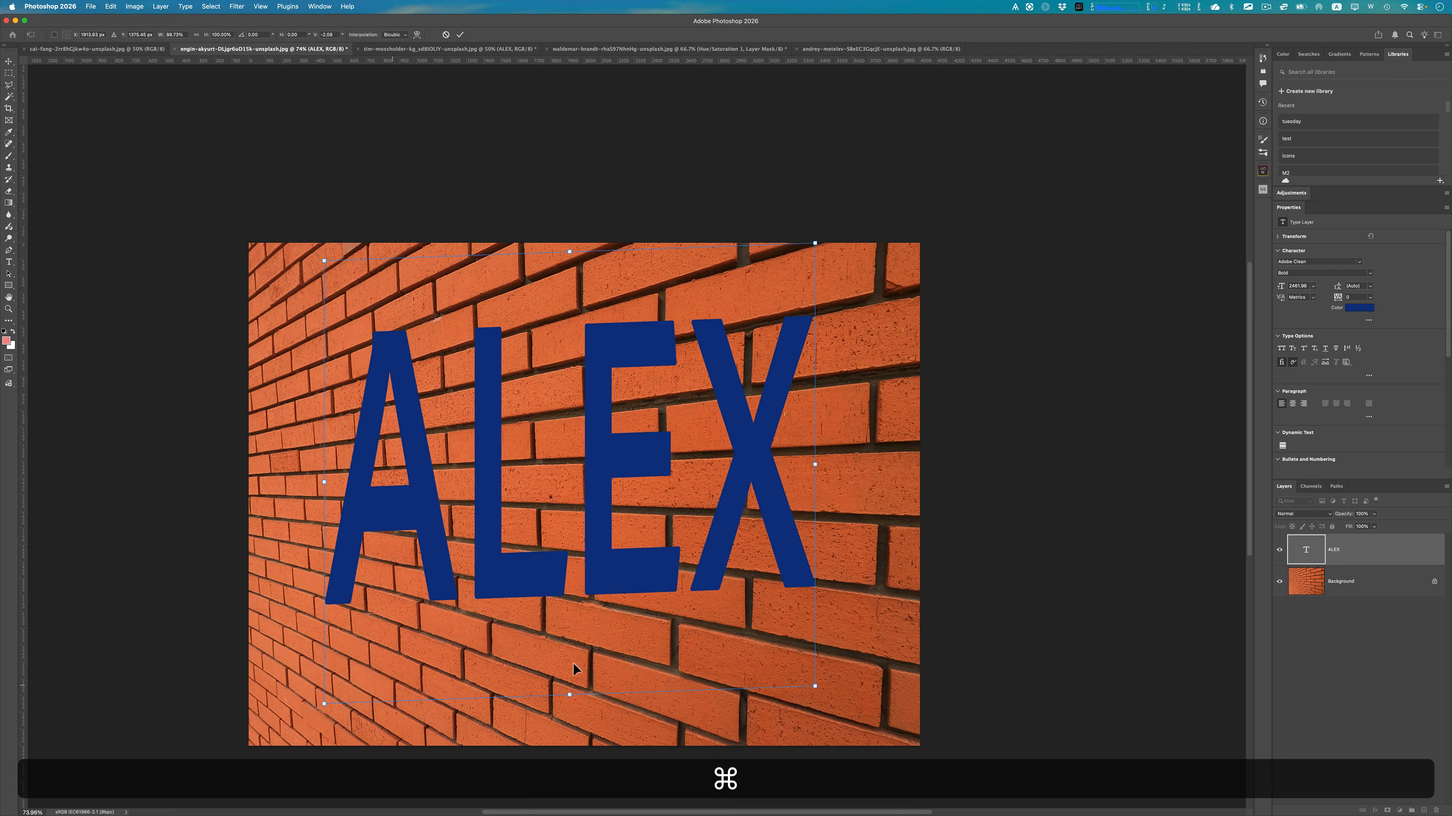
Step: Skew the text so it narrows horizontally and slopes down to the right along the lower brick rows
left_click_drag(817, 689, 726, 792)
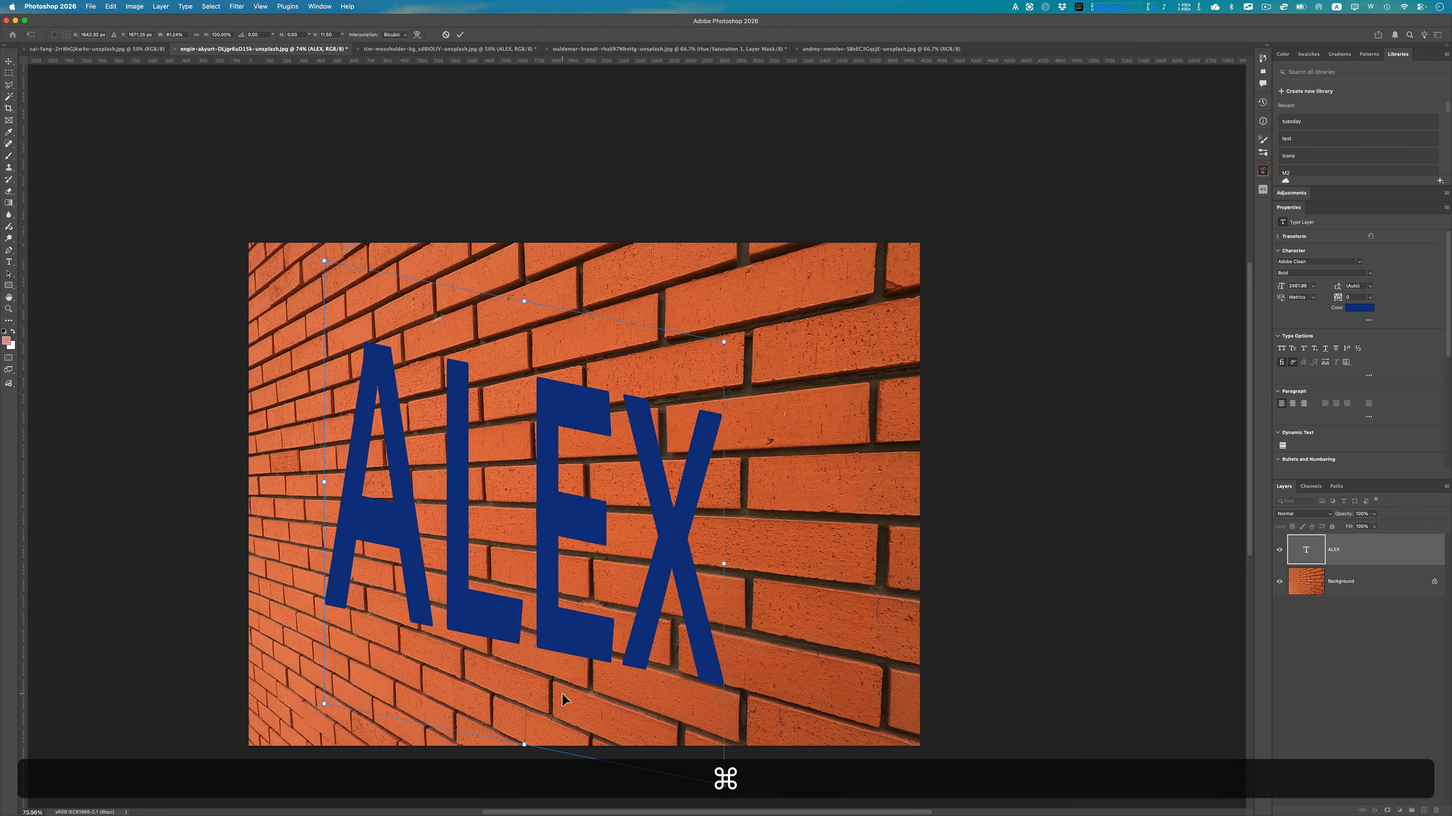
left_click_drag(324, 709, 341, 687)
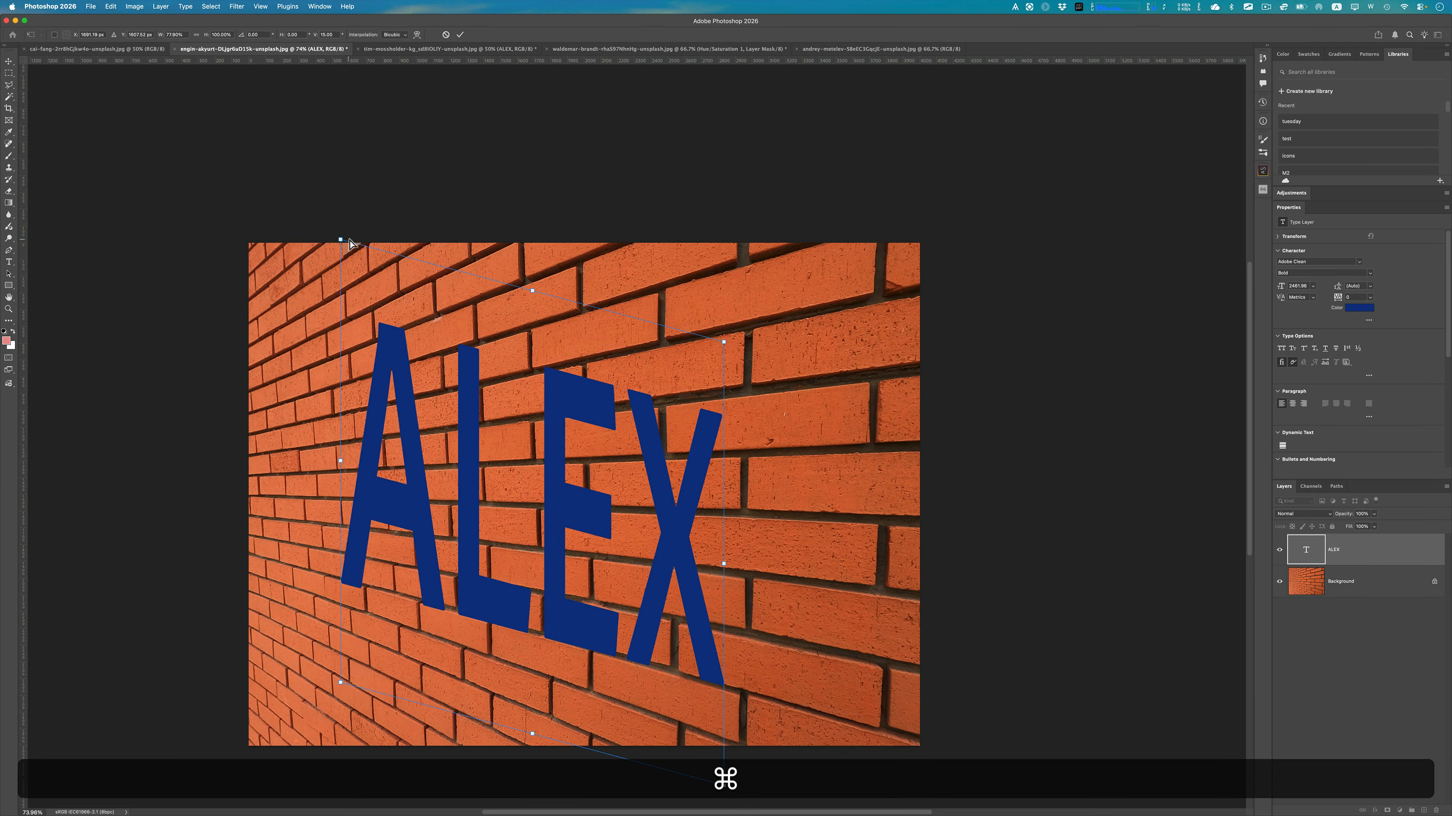
left_click_drag(341, 241, 338, 260)
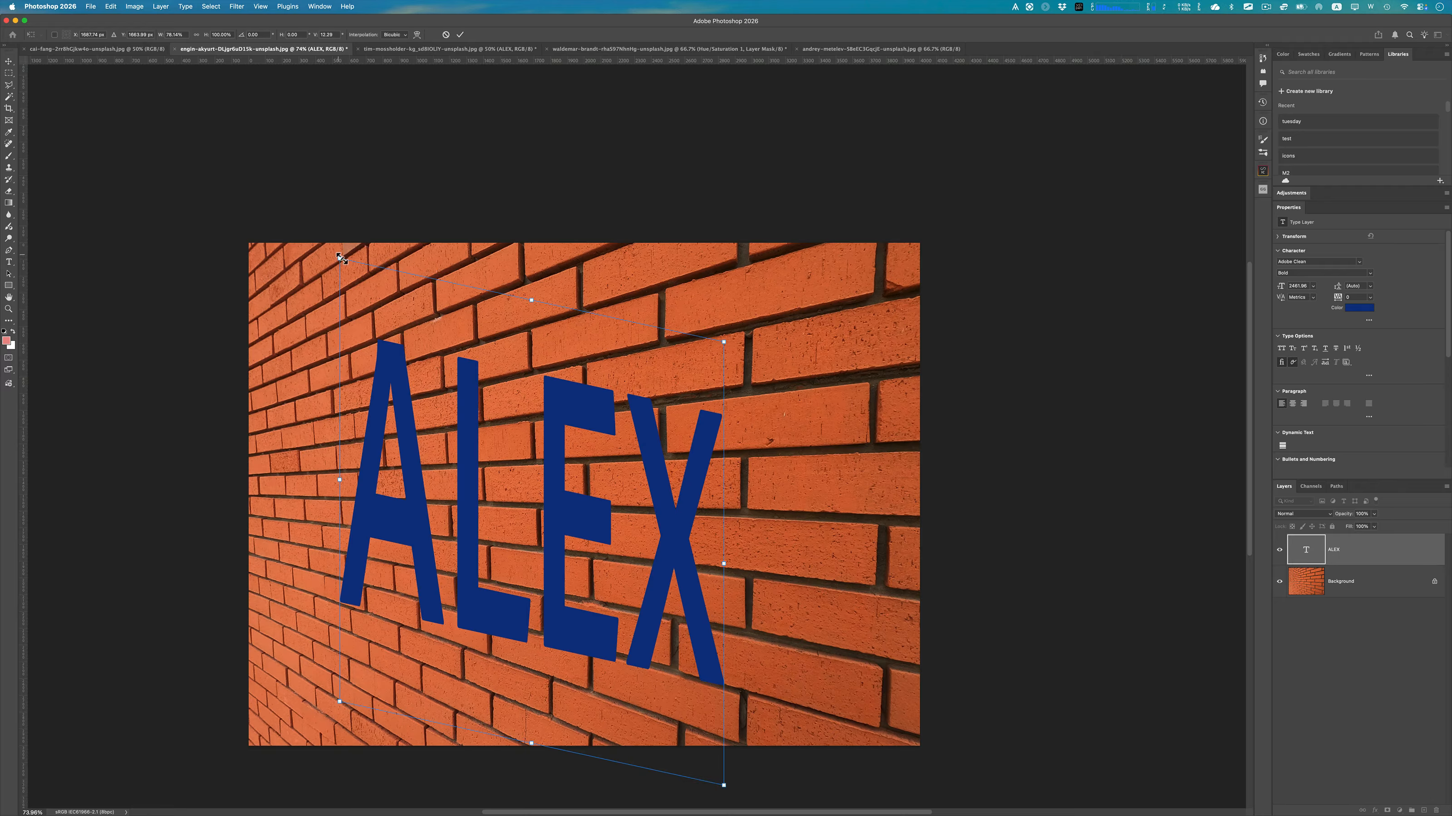
left_click(341, 259, "ctrl")
left_click(293, 269)
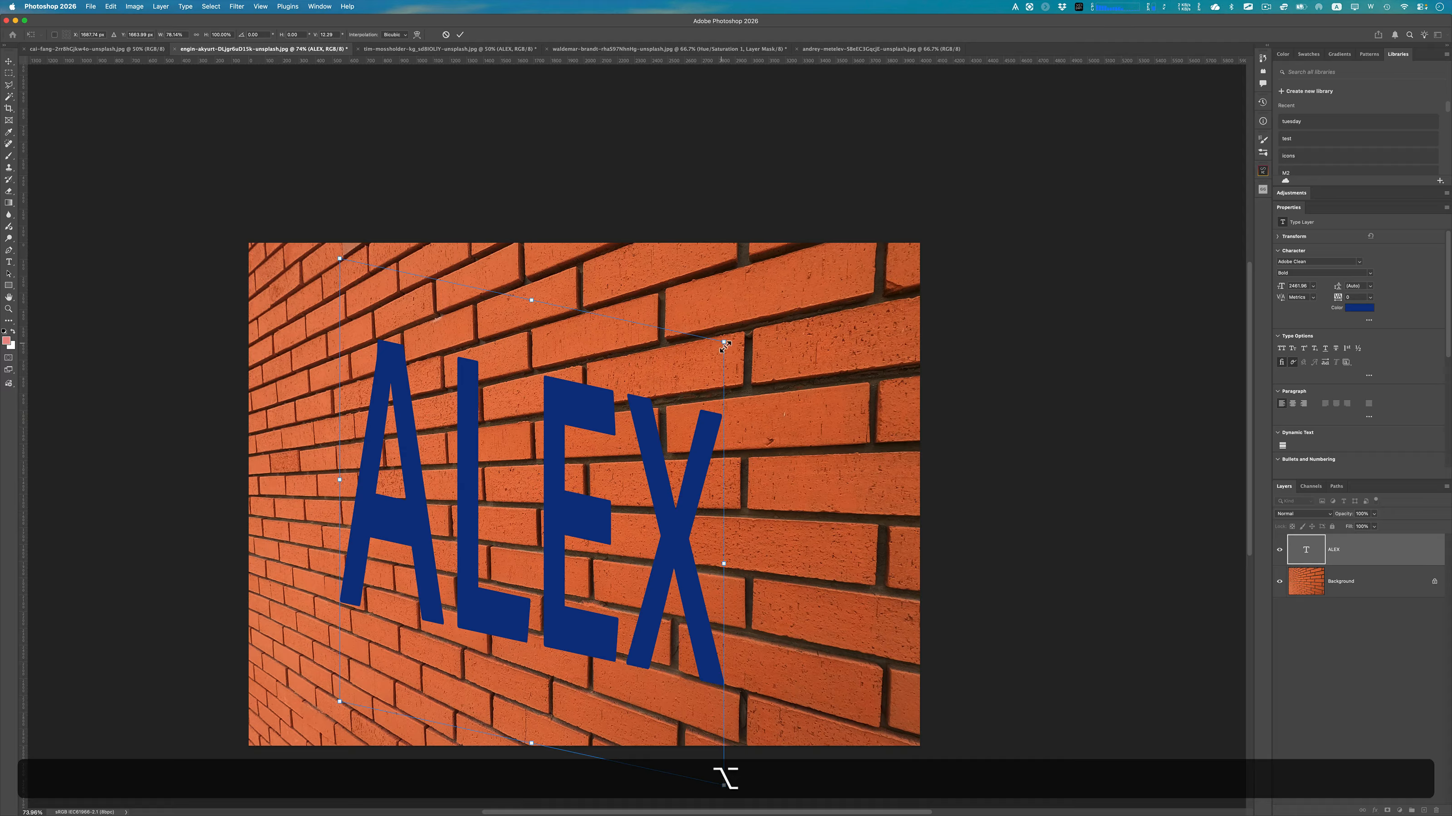
Step: Scale the skewed text down slightly, lean the letters to the right, and apply the transform
left_click_drag(724, 346, 719, 354)
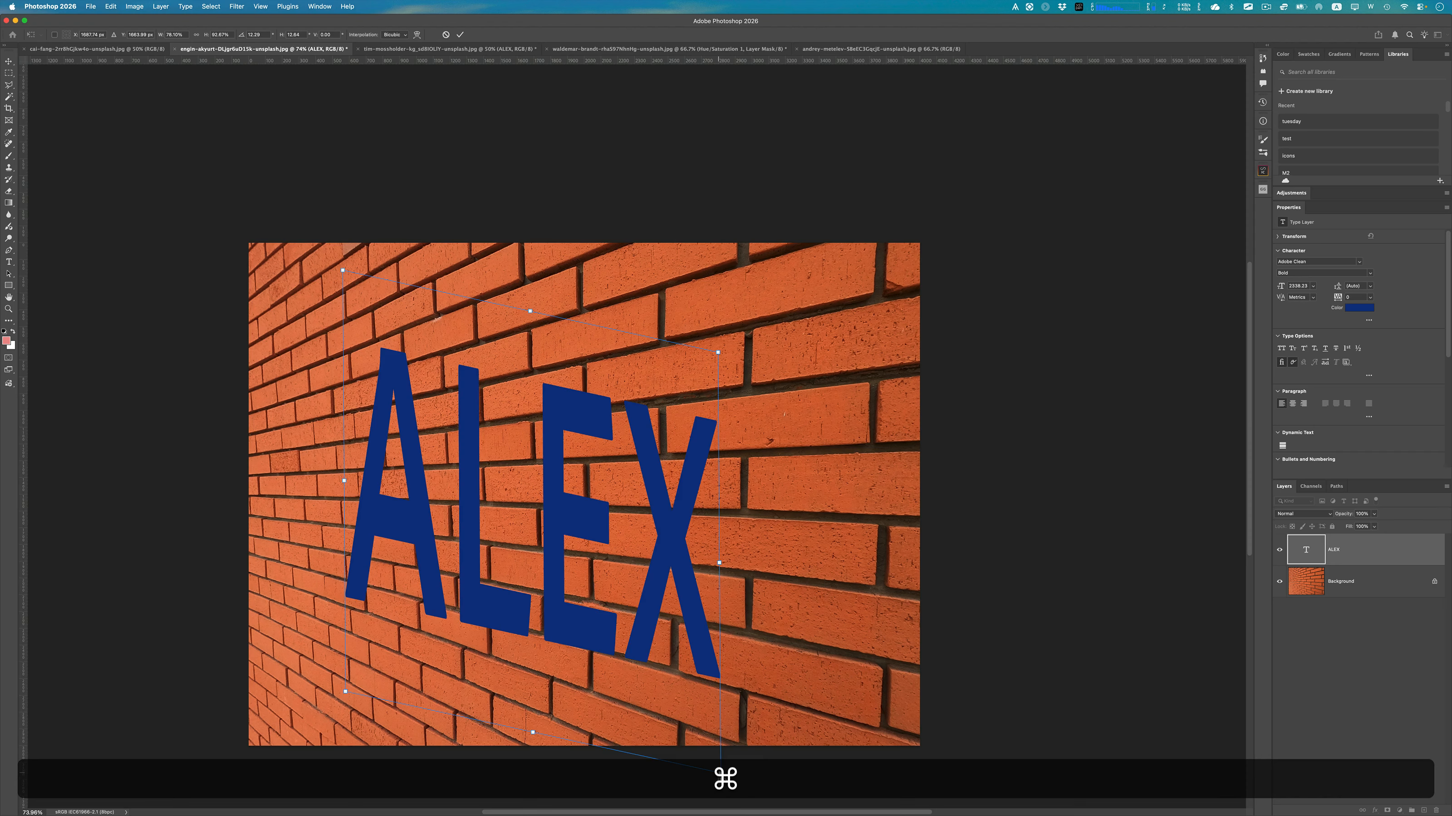
mouse_move(720, 766)
left_mouse_down()
mouse_move(766, 737)
mouse_move(699, 774)
left_mouse_up()
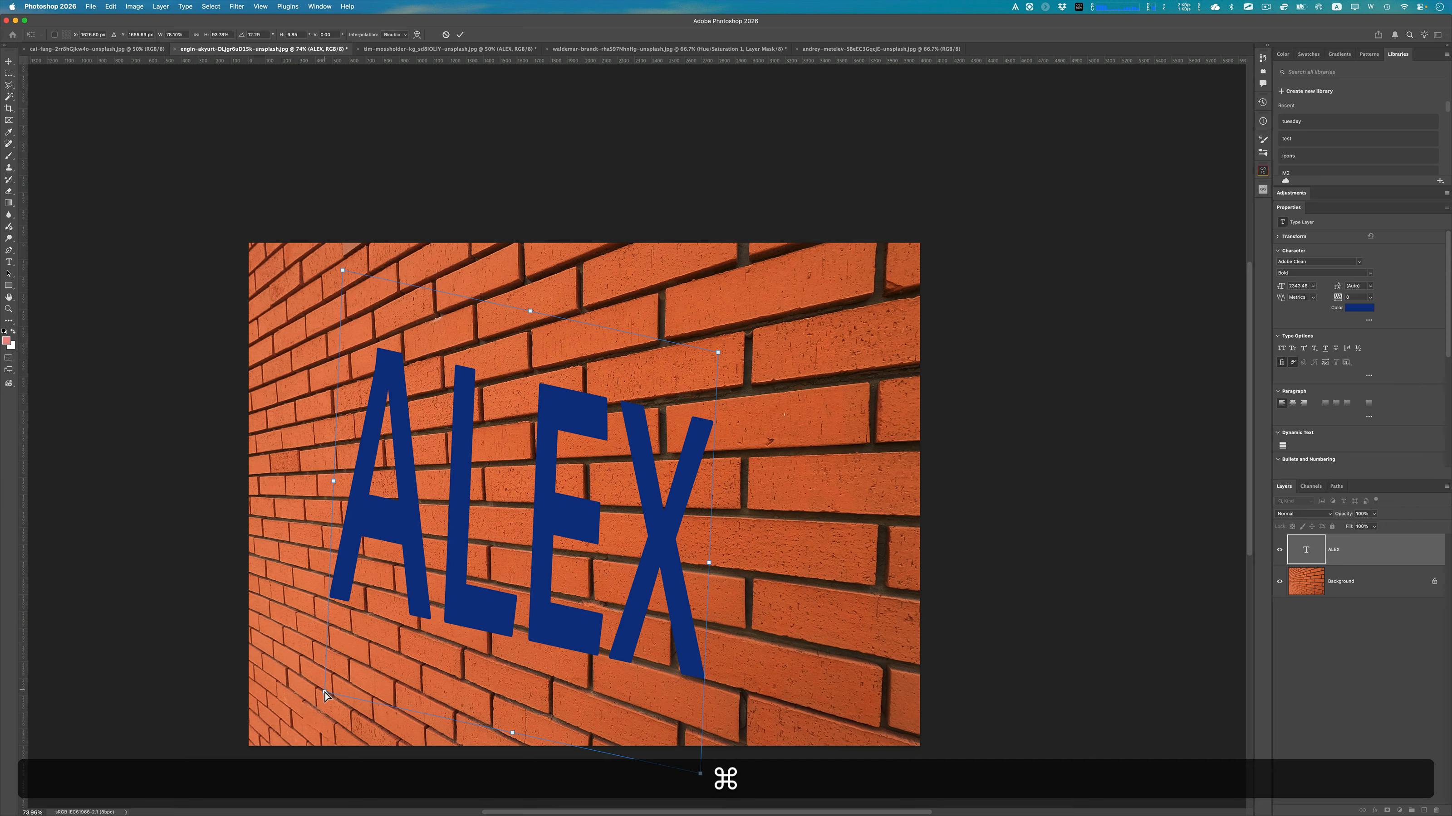
left_click_drag(324, 695, 337, 676)
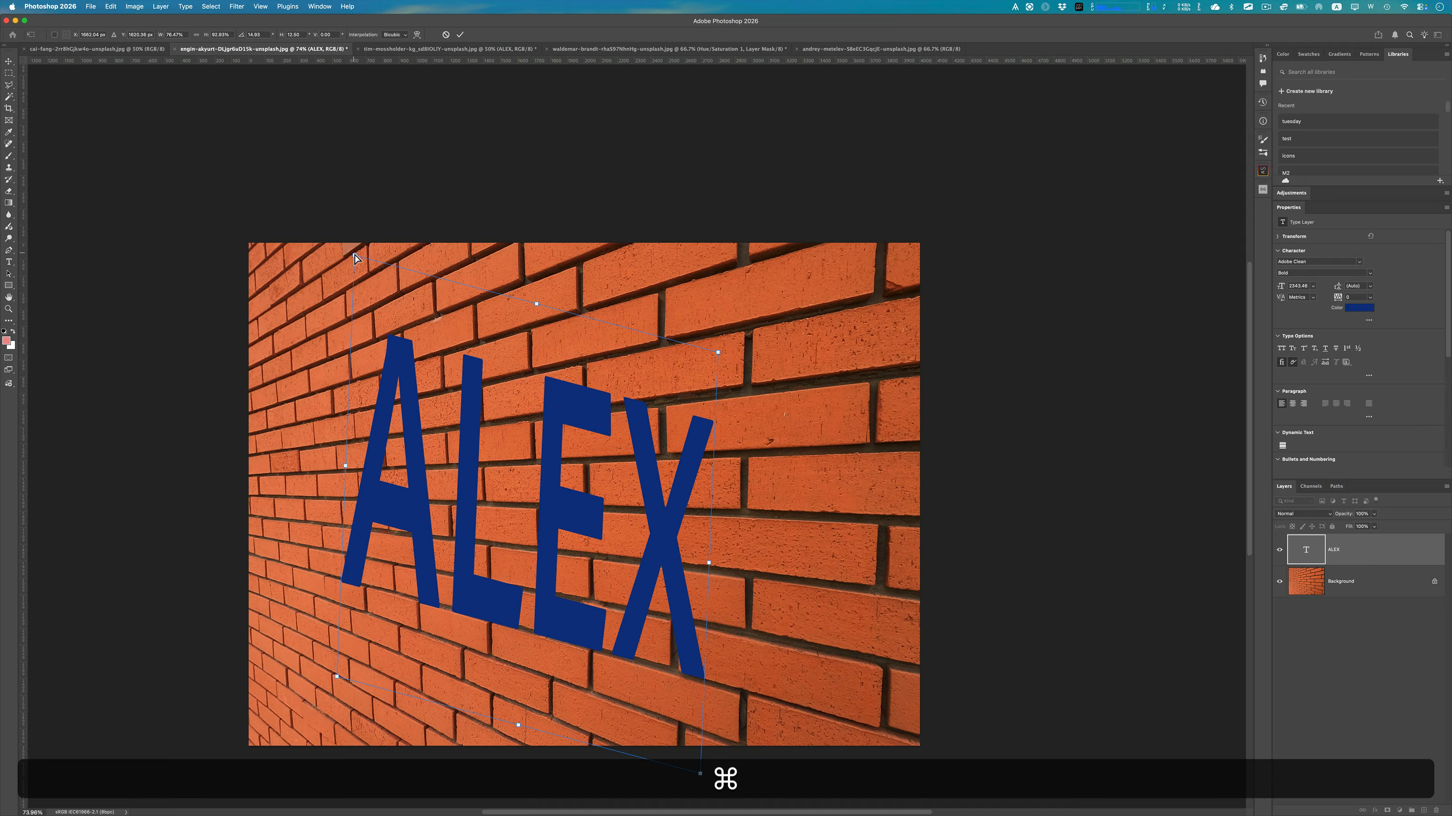
left_click_drag(355, 255, 365, 254)
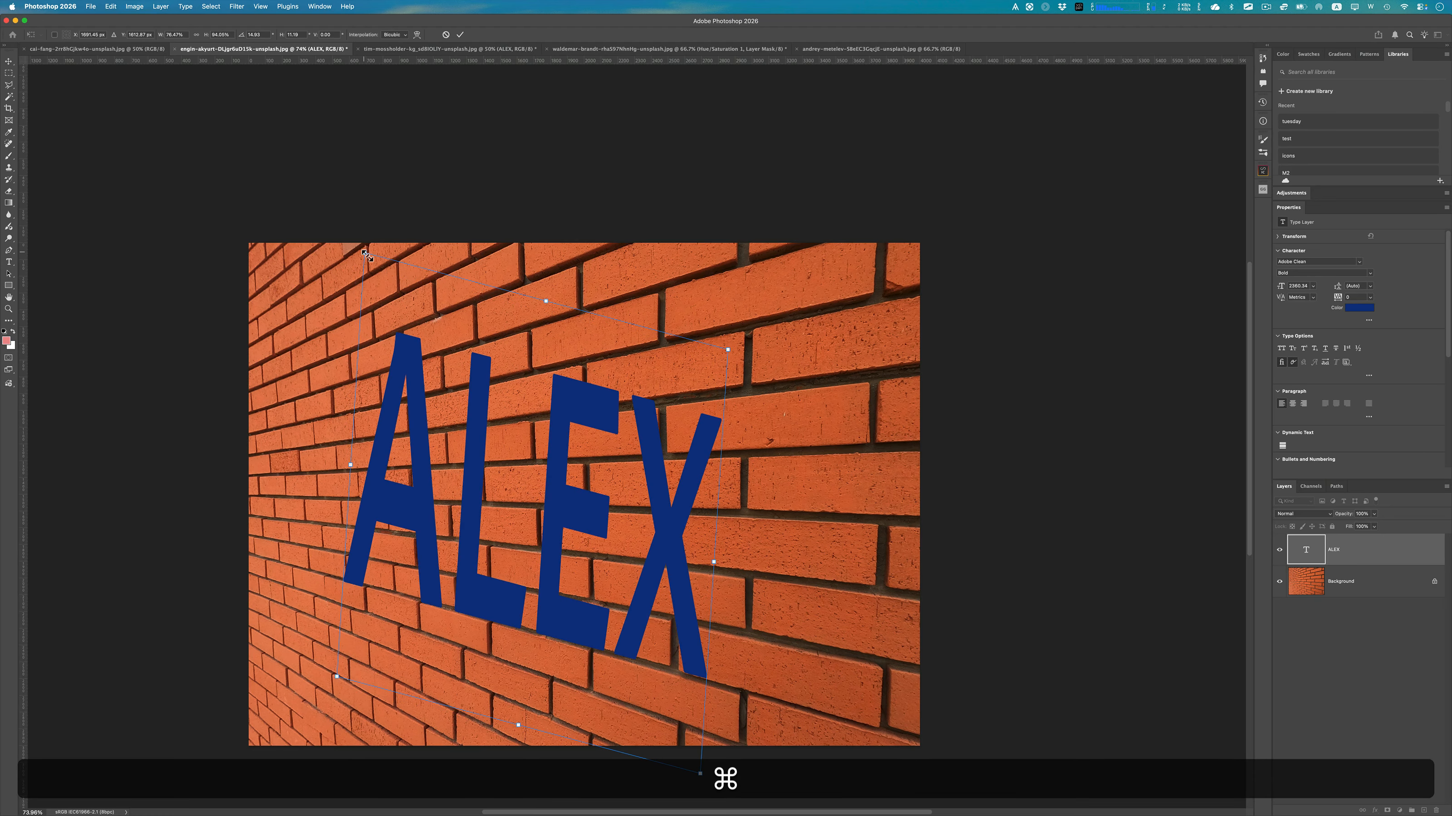
left_click(135, 6)
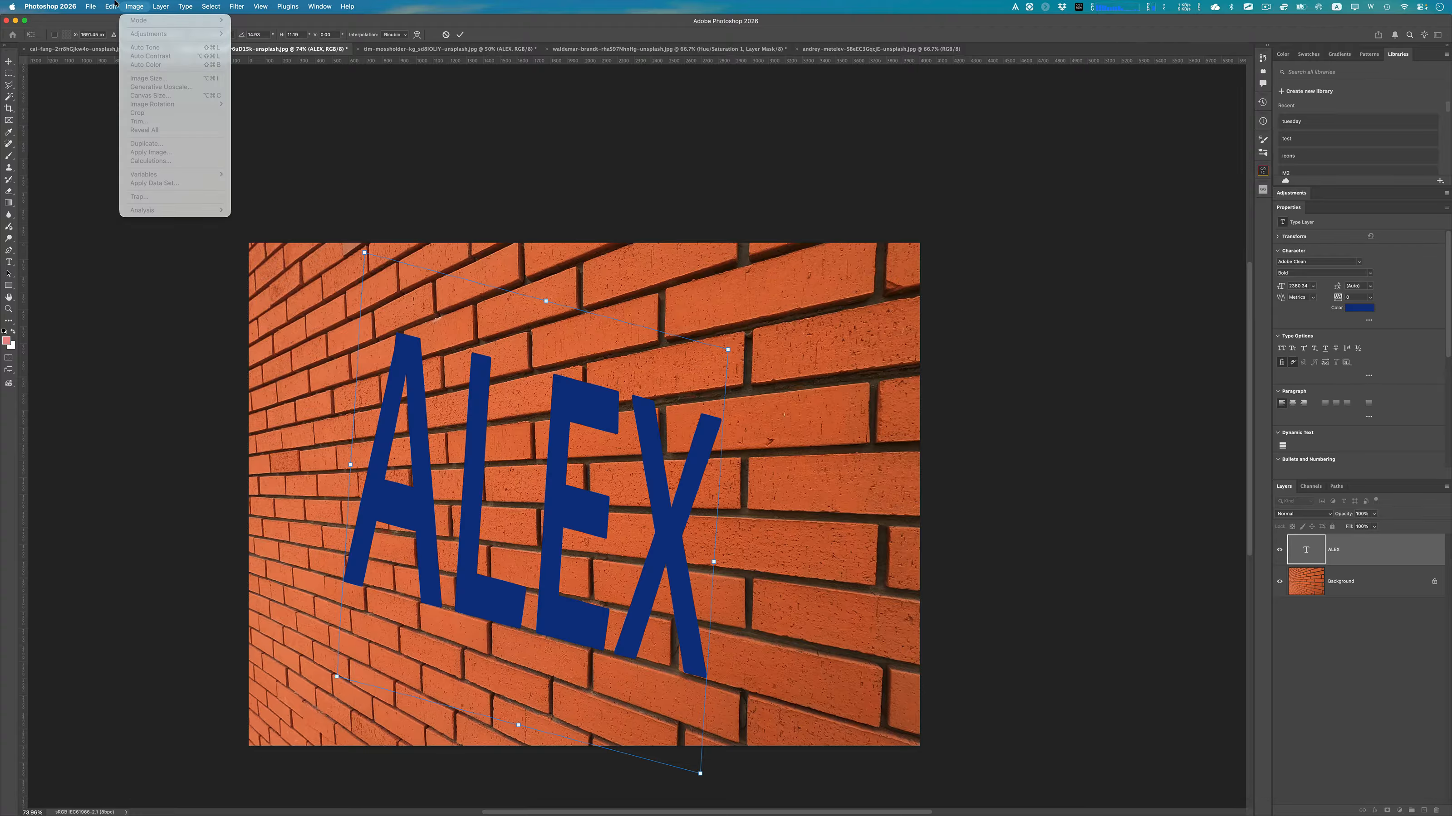
left_click(125, 4)
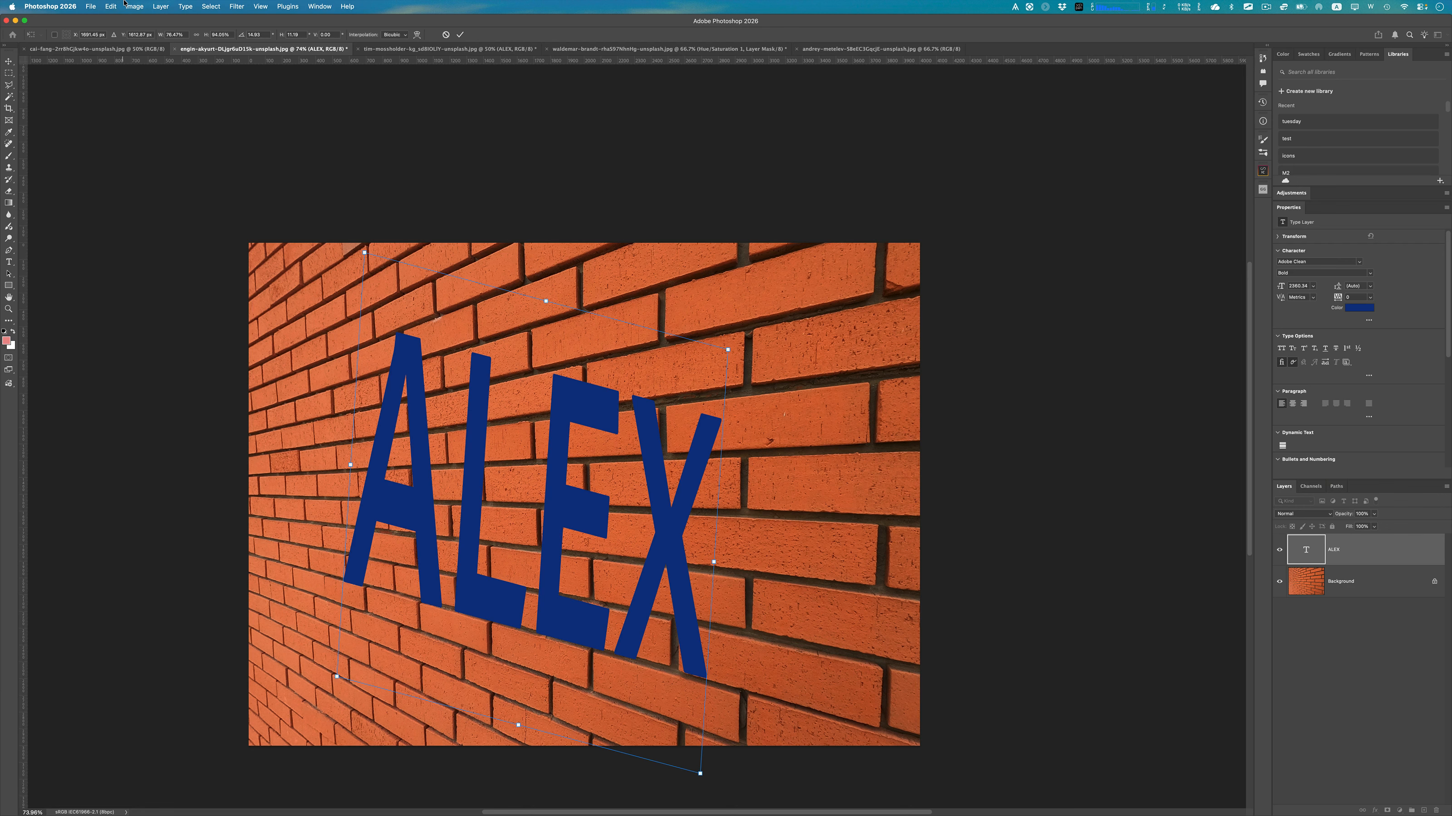
key("Return")
Step: Rasterize the text for Perspective Warp and define a four-cornered plane over the letters, aligned to the wall's converging brick rows
left_click(111, 7)
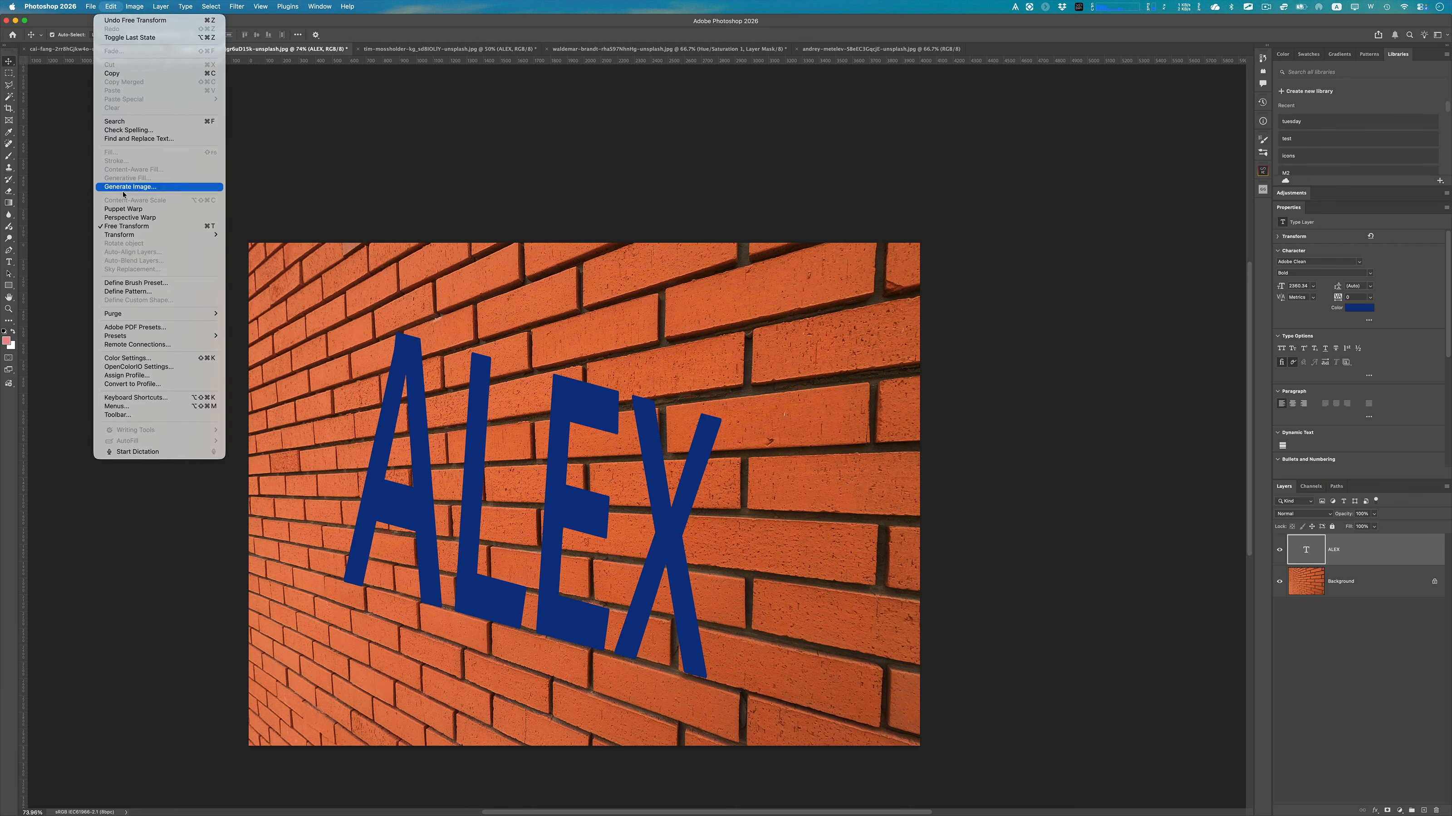
left_click(127, 220)
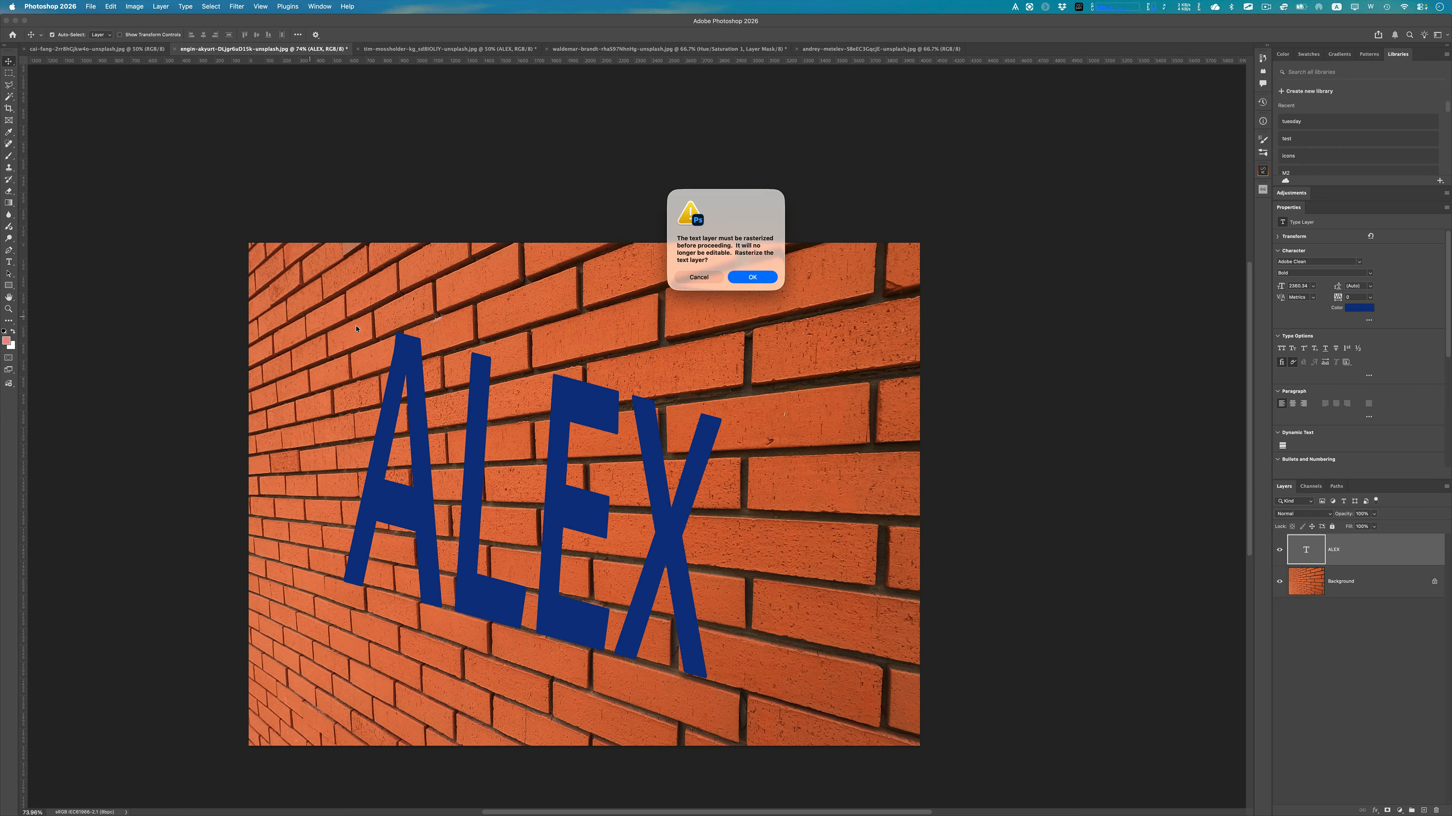
left_click(752, 277)
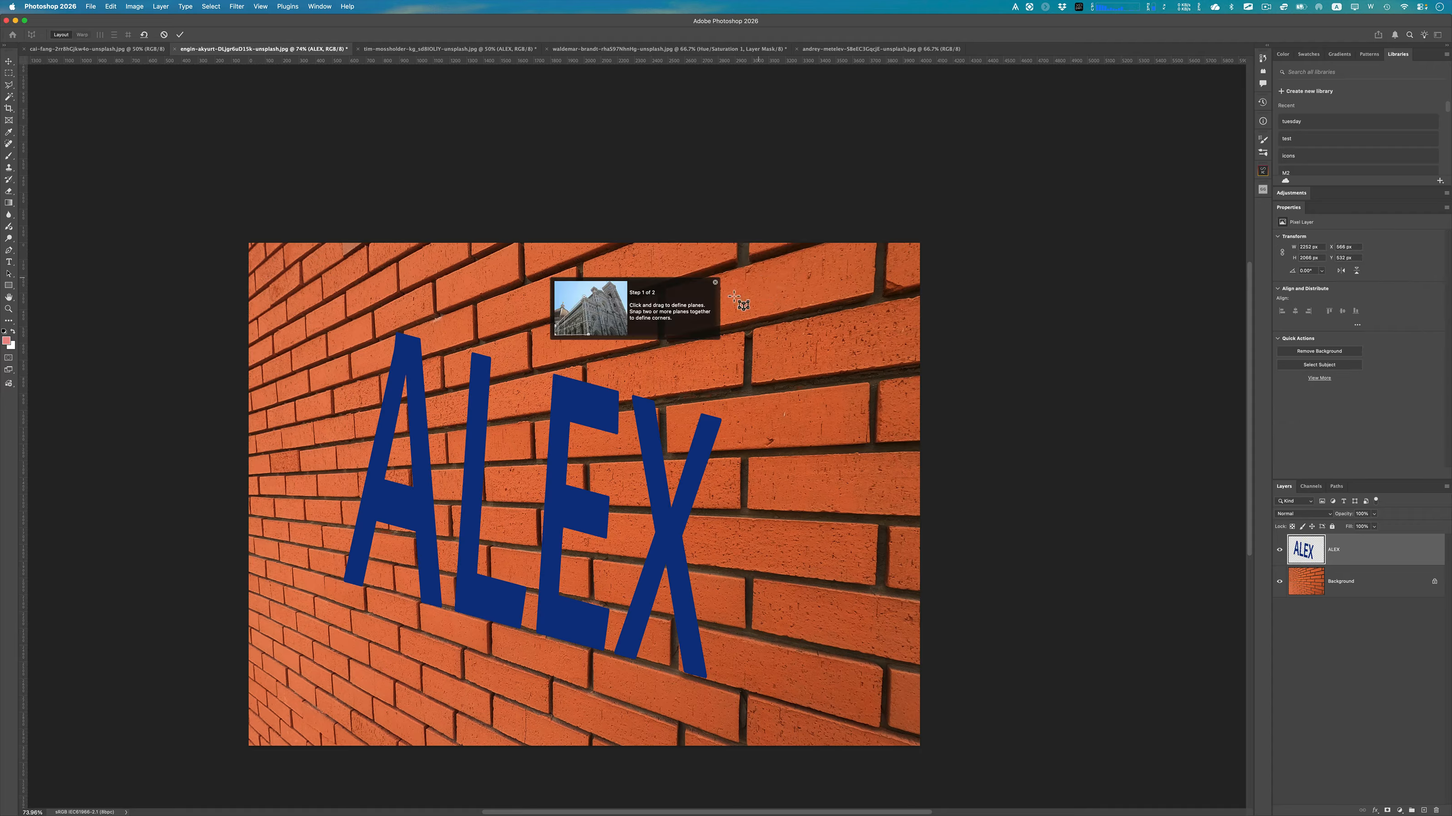
left_click(360, 409)
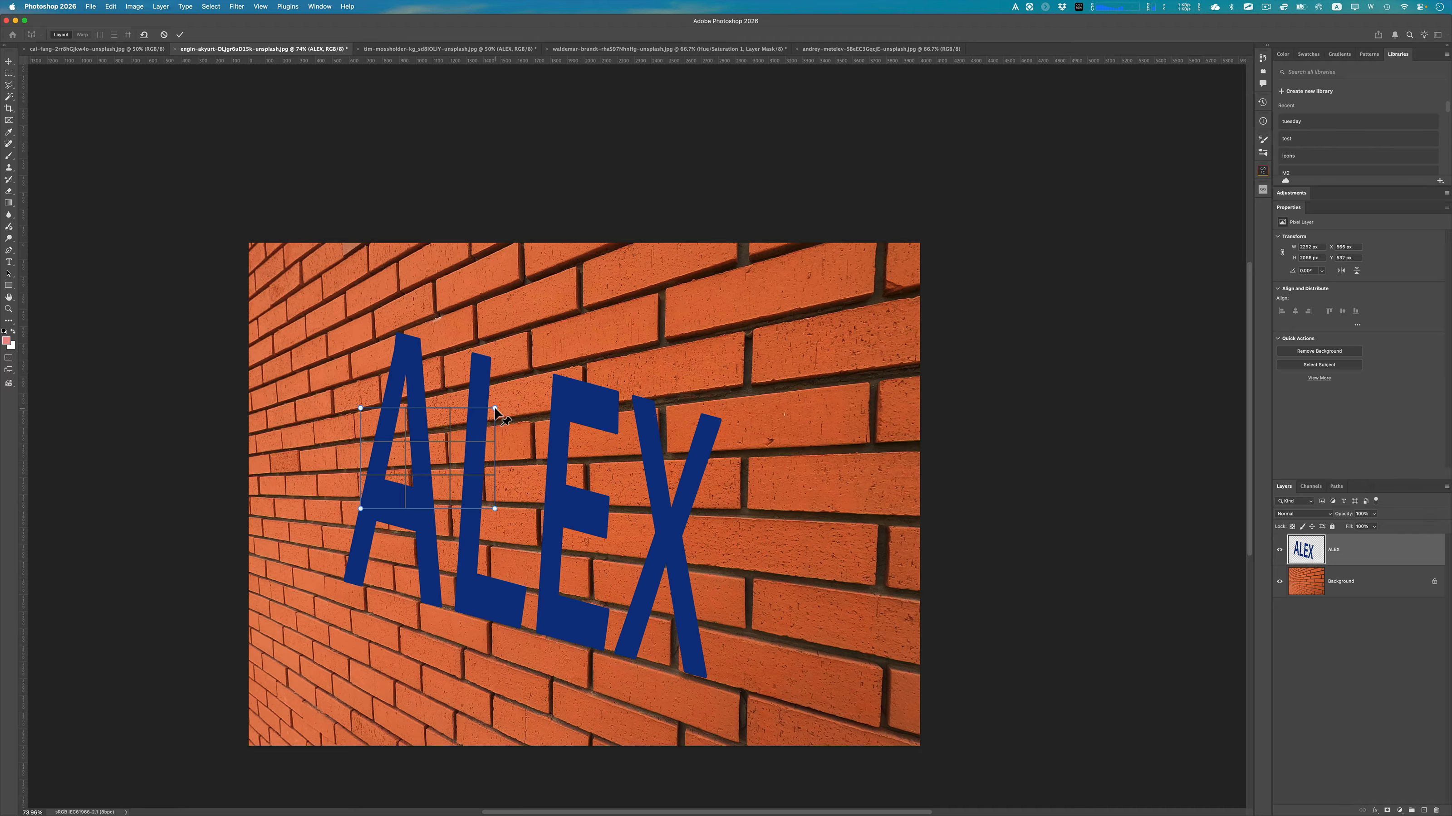
left_click_drag(494, 408, 683, 343)
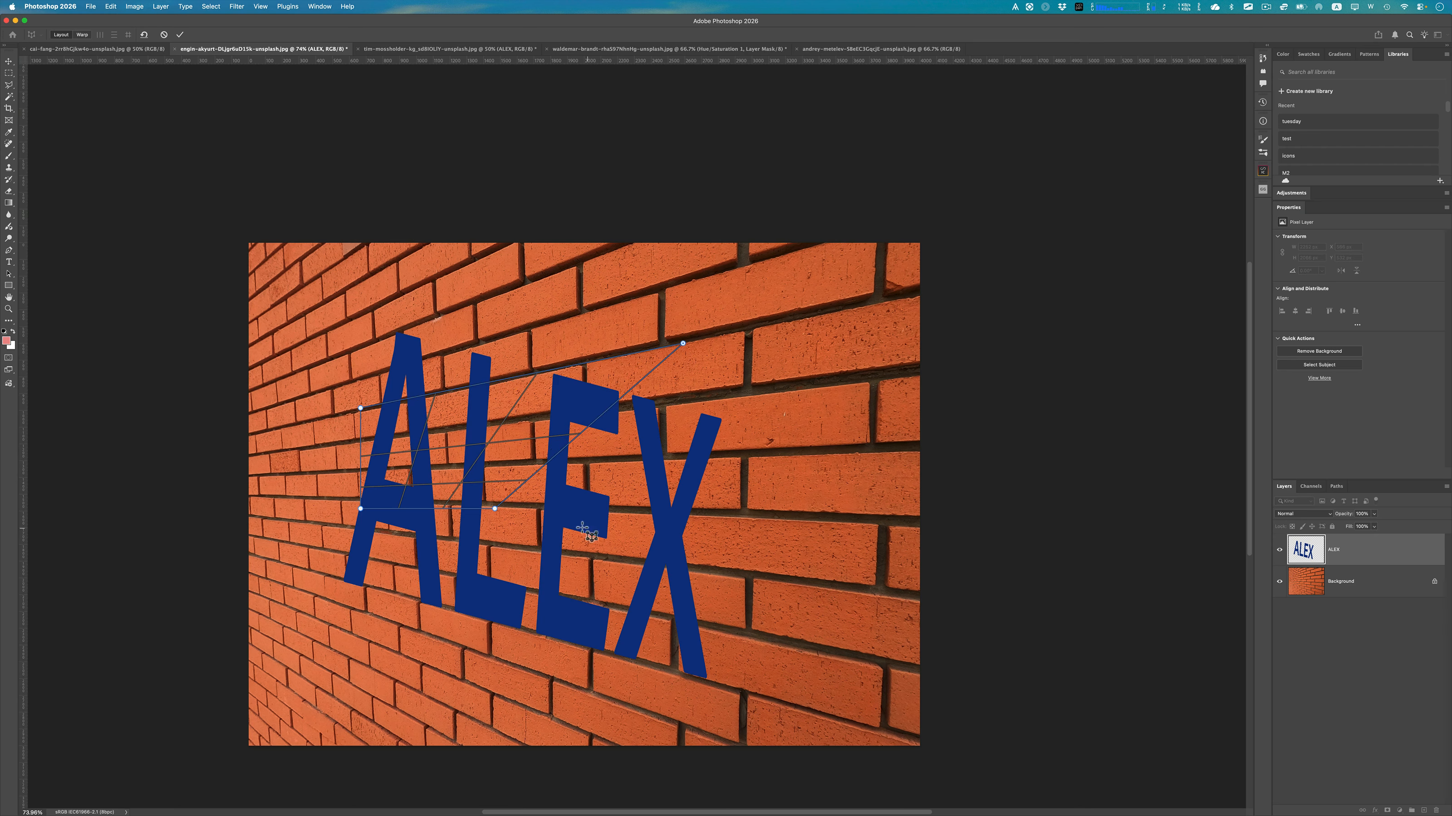
left_click_drag(495, 509, 738, 693)
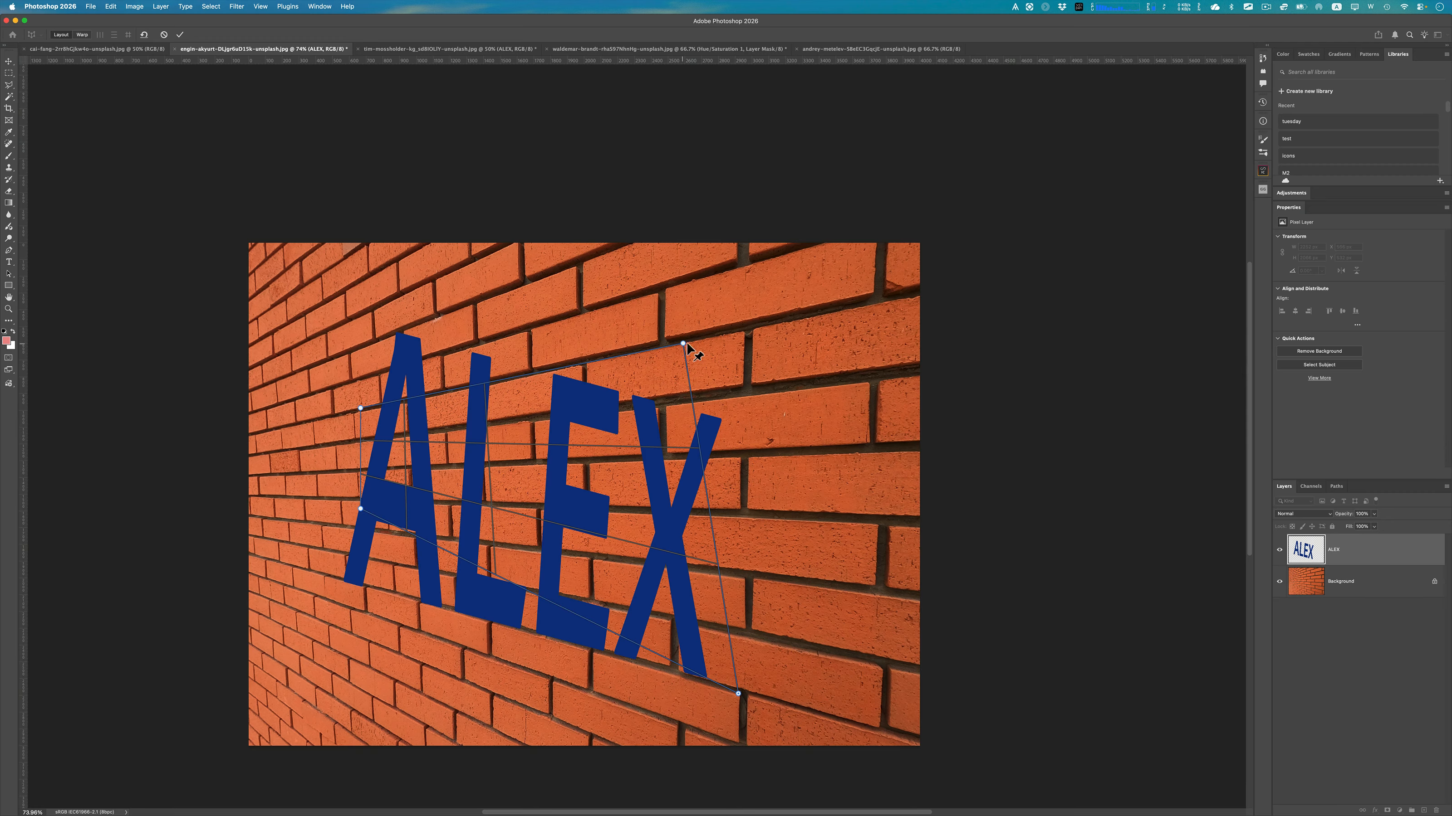
left_click_drag(683, 344, 745, 331)
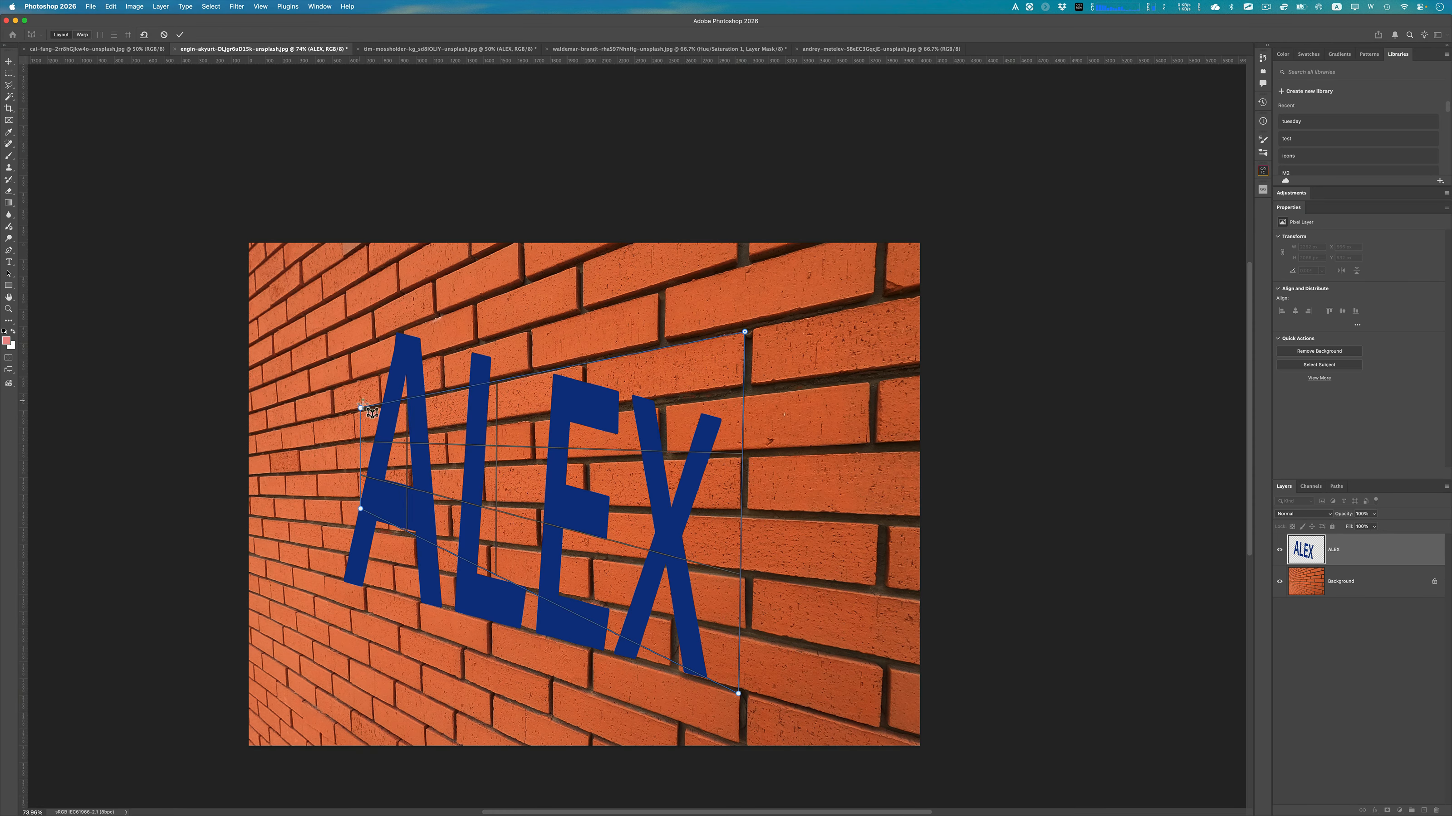
left_click_drag(361, 408, 358, 413)
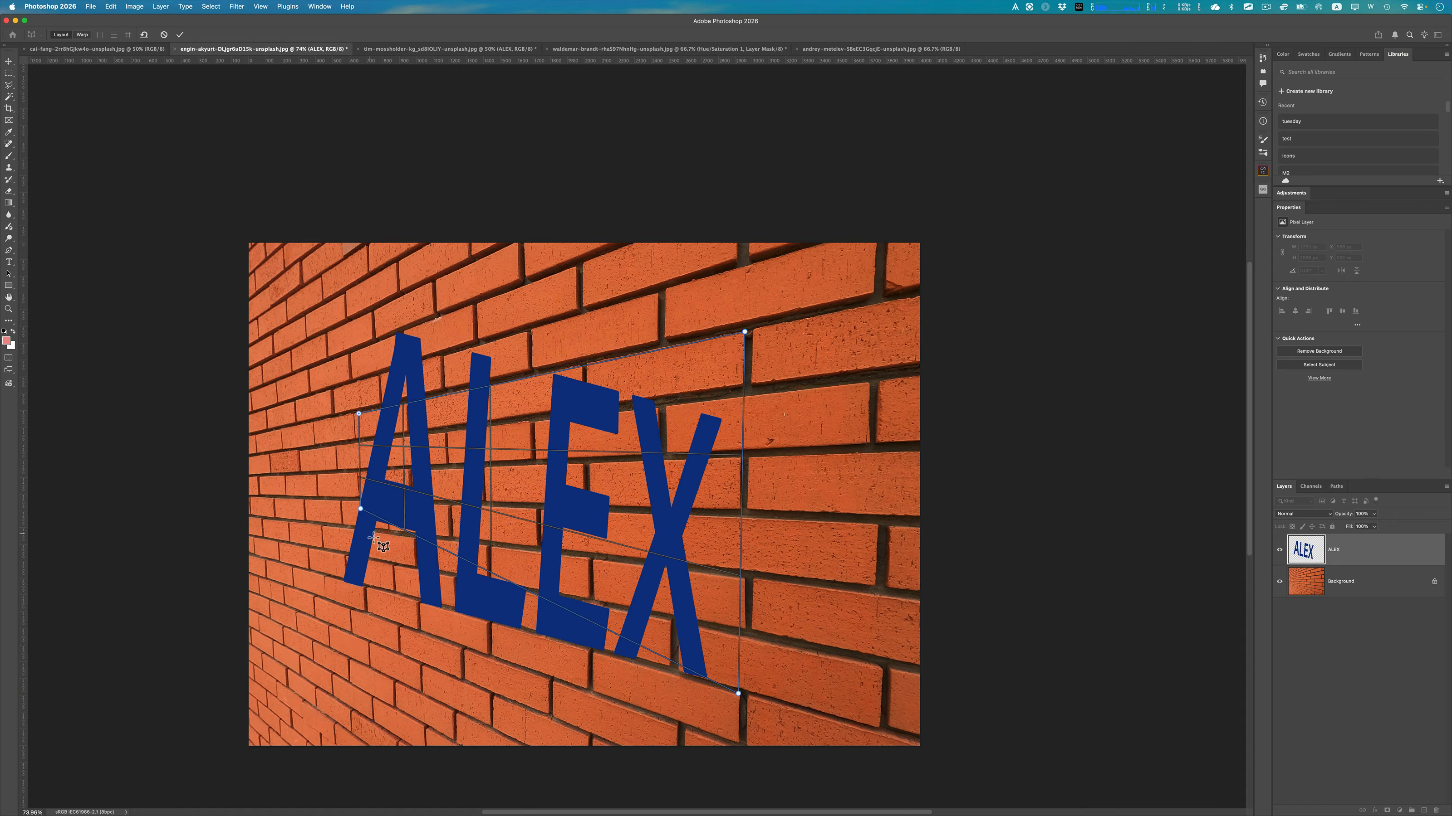
left_click_drag(361, 510, 357, 585)
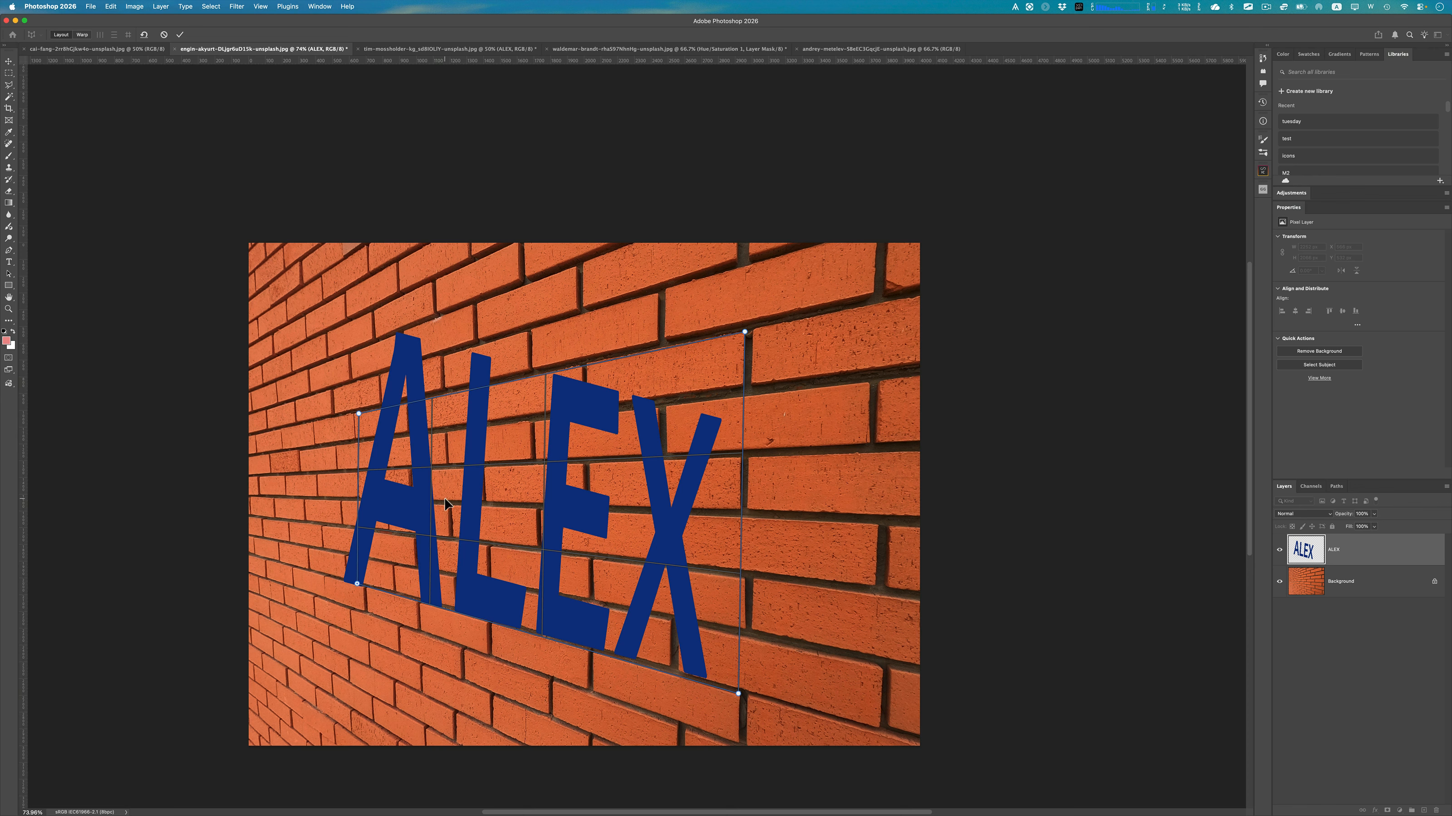
Step: Warp the plane's two upper corners so the letters shrink toward the wall's far end, and apply the Perspective Warp
key("Return")
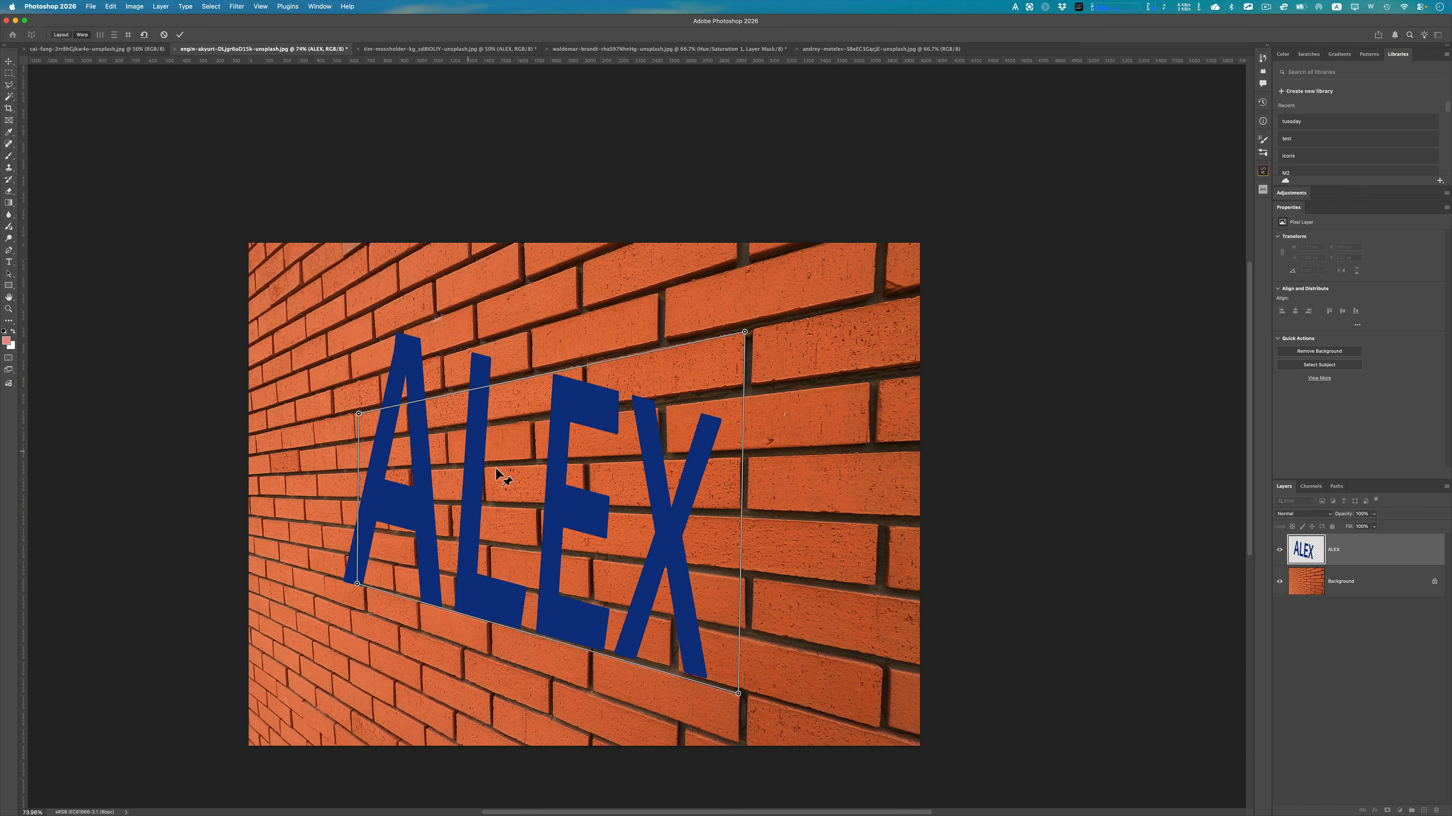
left_click_drag(356, 410, 343, 499)
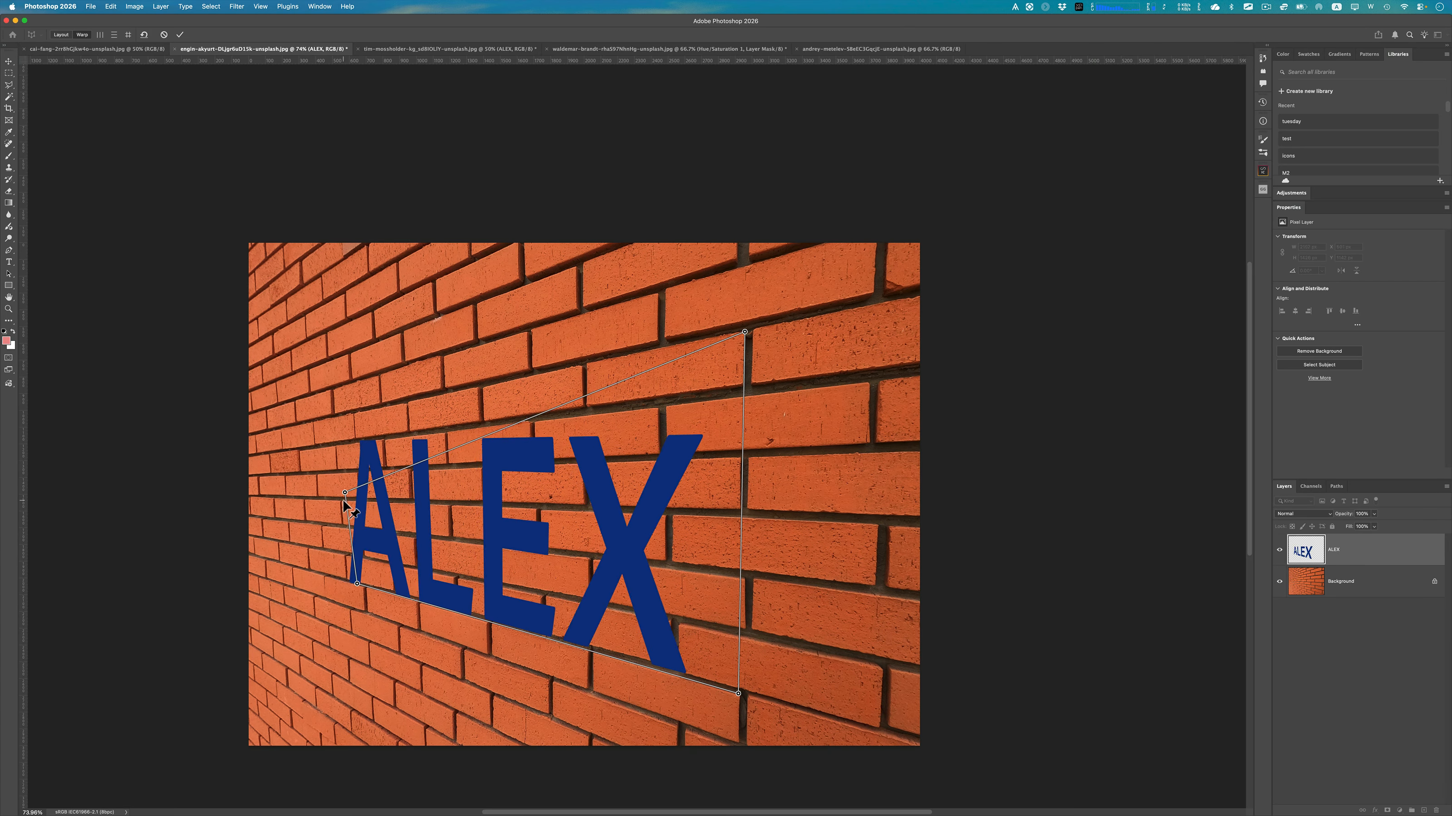
left_click_drag(746, 333, 684, 305)
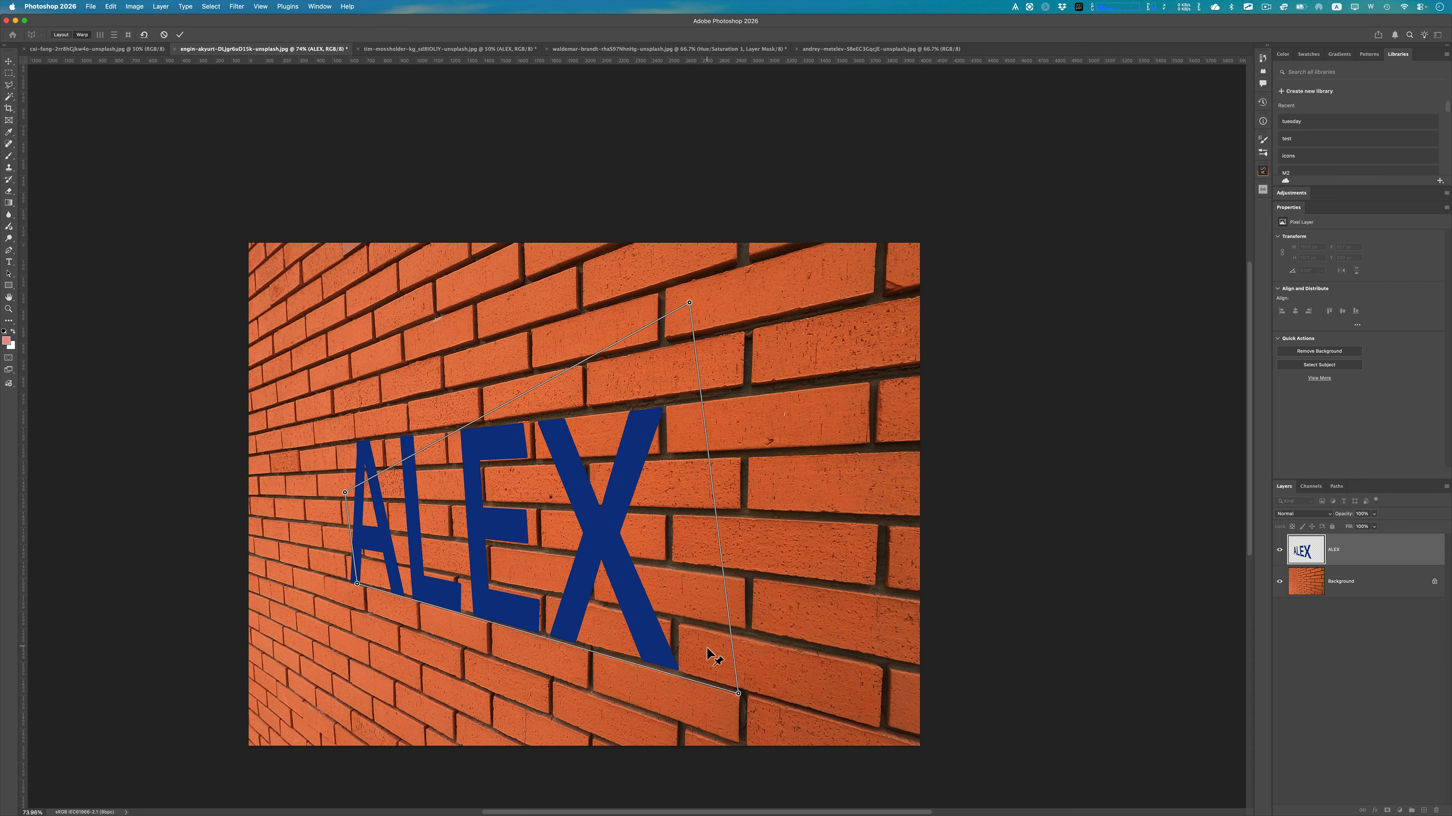
key("Return")
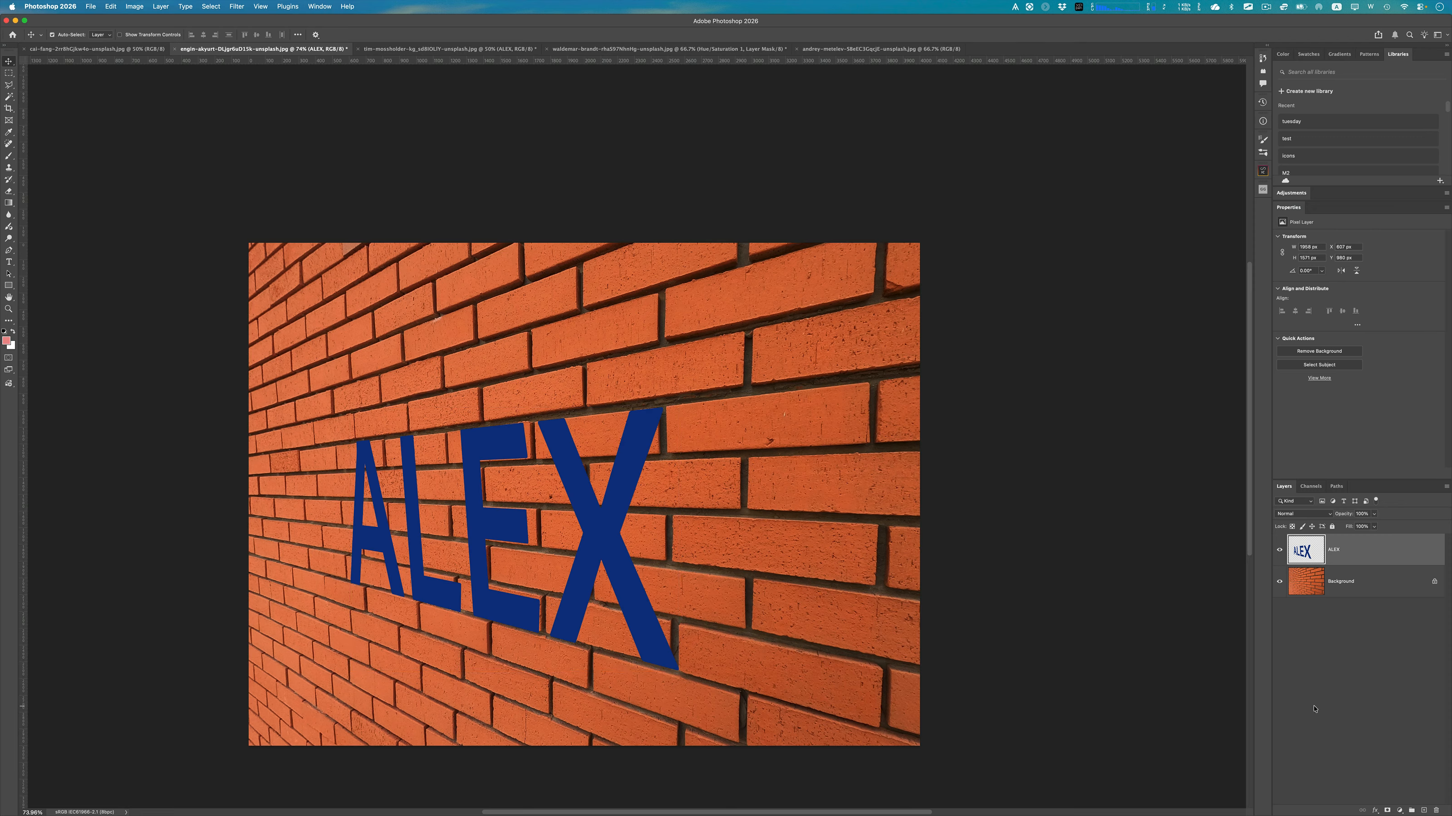
Step: Blend the text in Hue mode and recolour it green with a colorized, darkened Hue/Saturation adjustment clipped to the text layer
left_click(1300, 514)
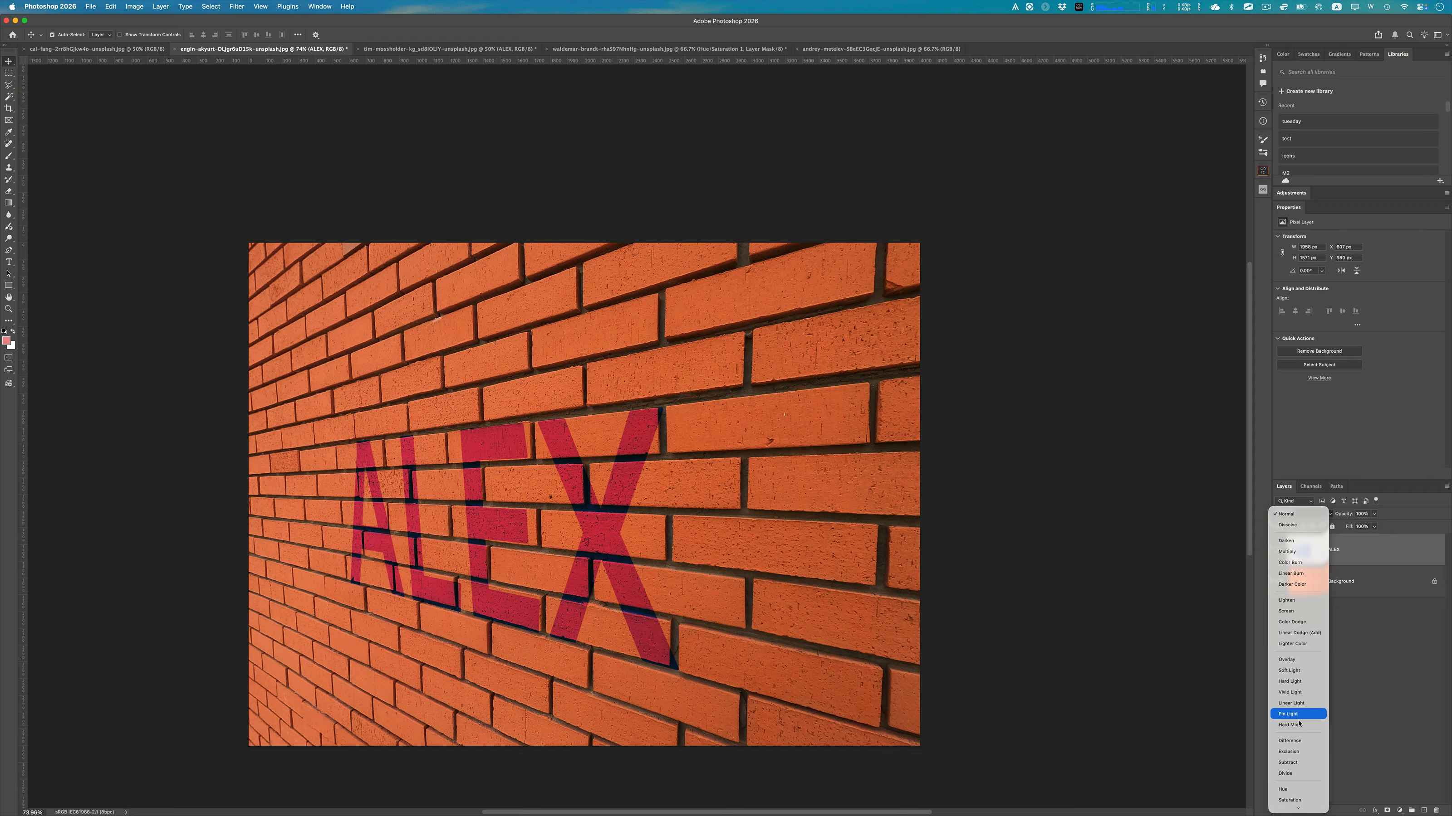
left_click(1296, 790)
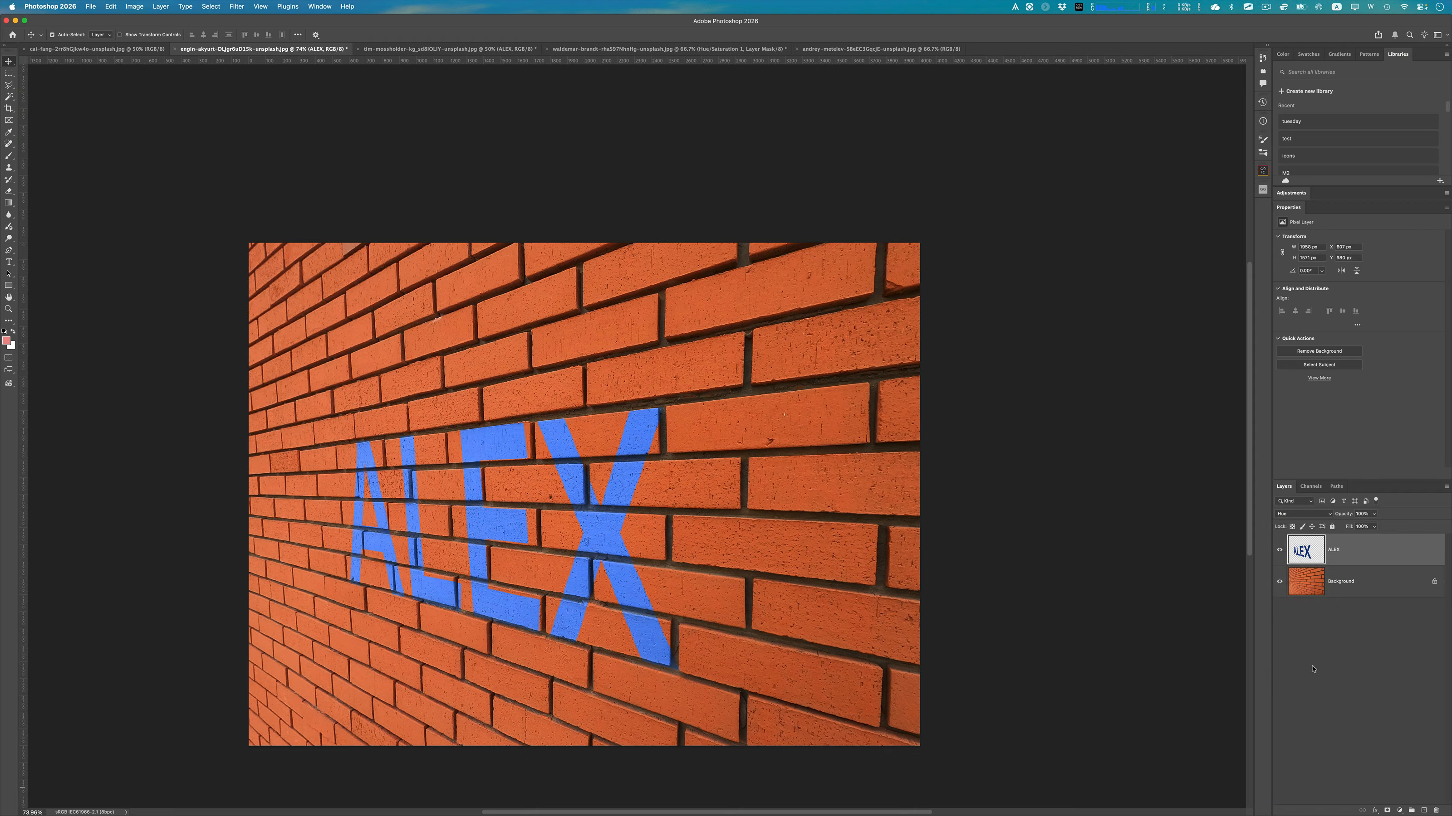
left_click(1400, 810)
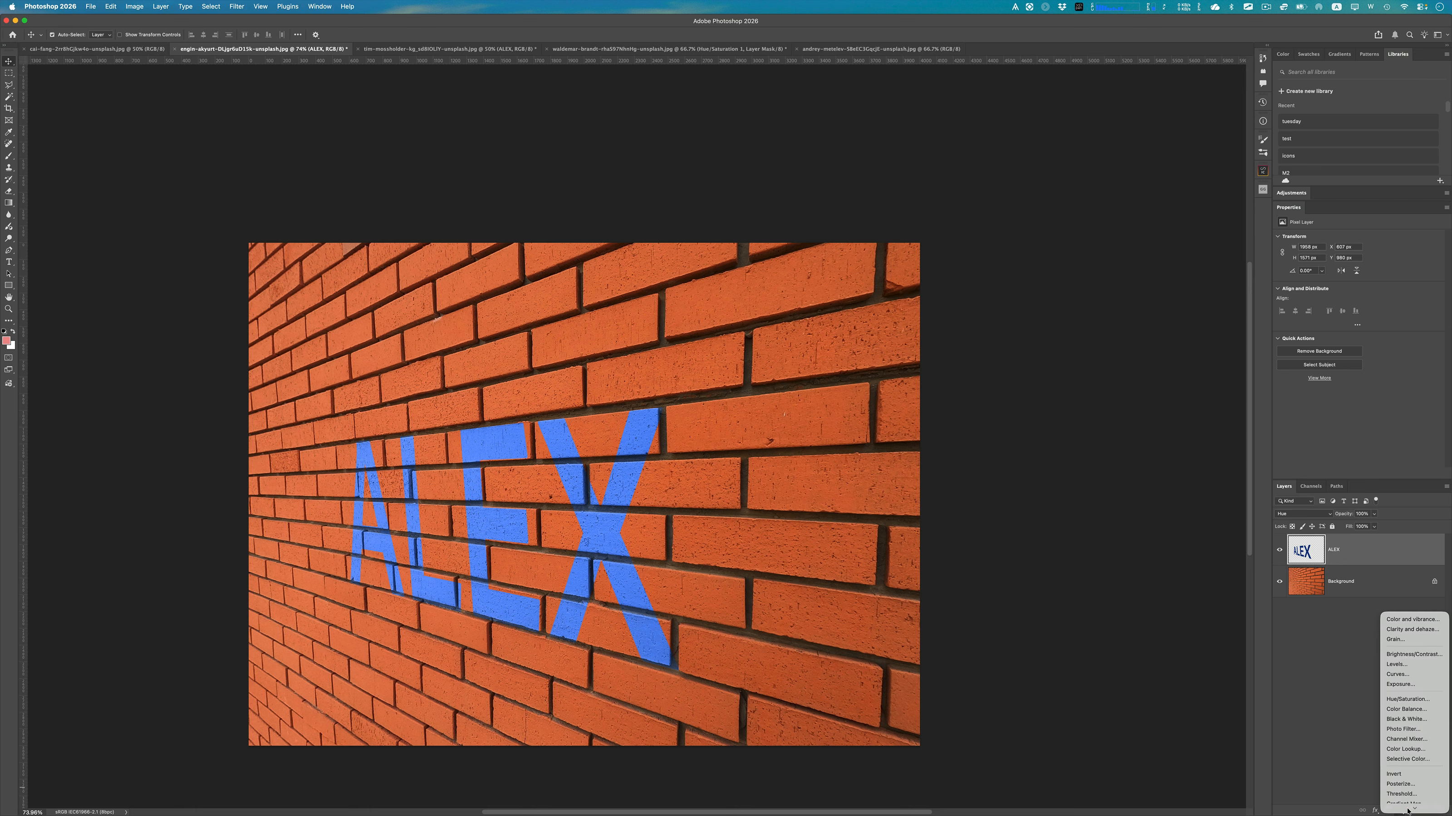
mouse_move(1407, 810)
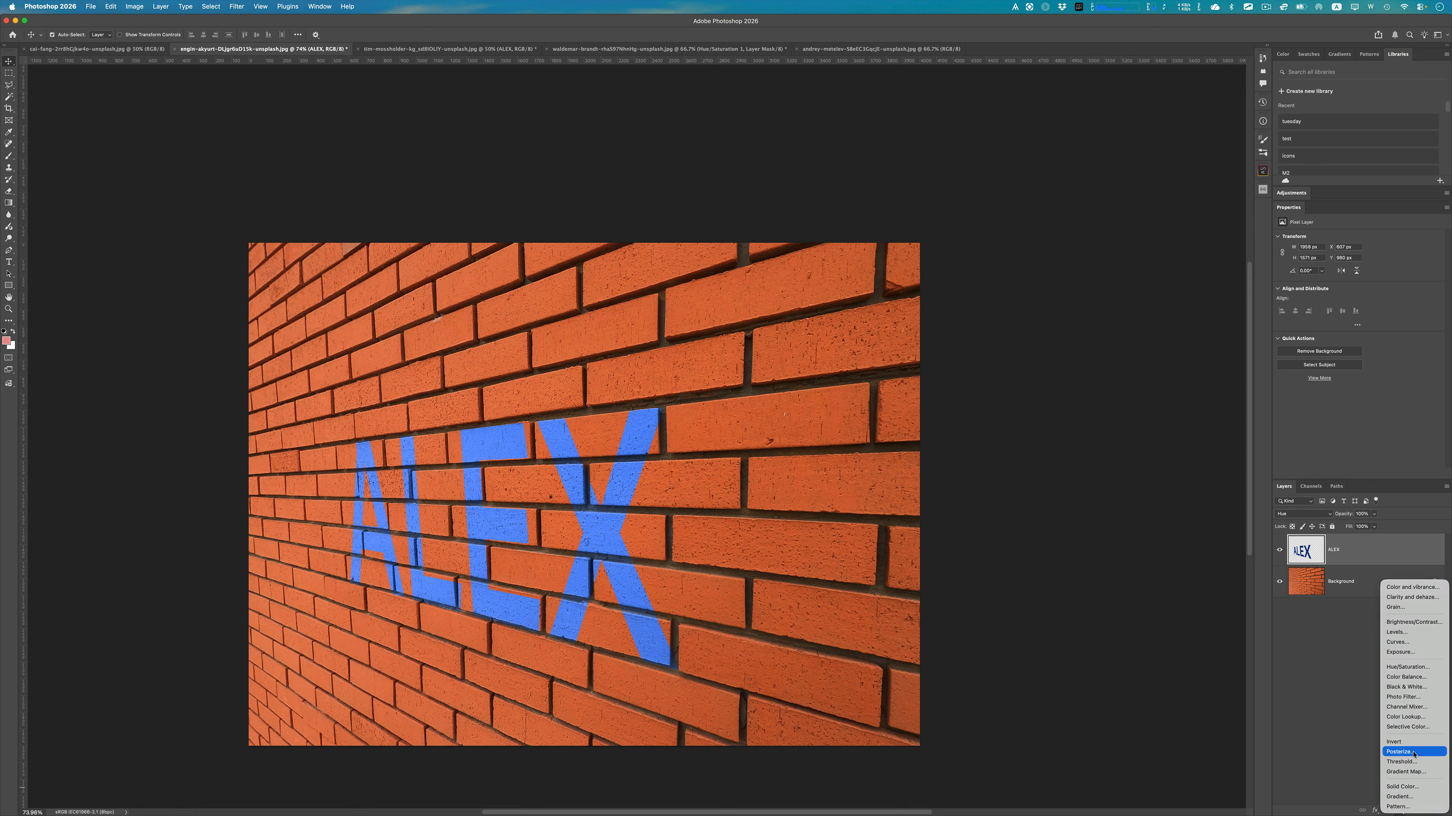
left_click(1411, 670)
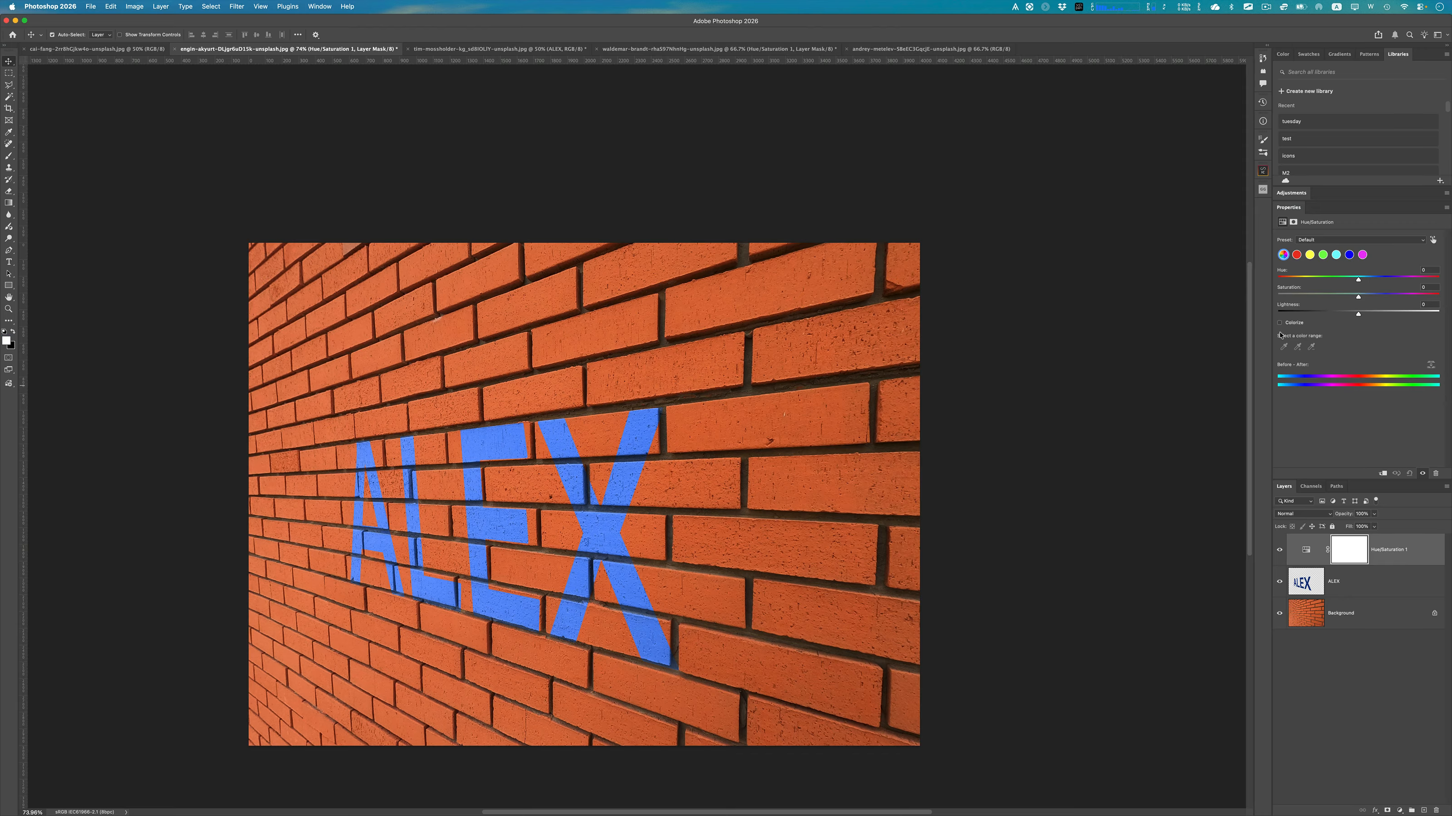
left_click(1280, 324)
left_click_drag(1278, 279, 1327, 316)
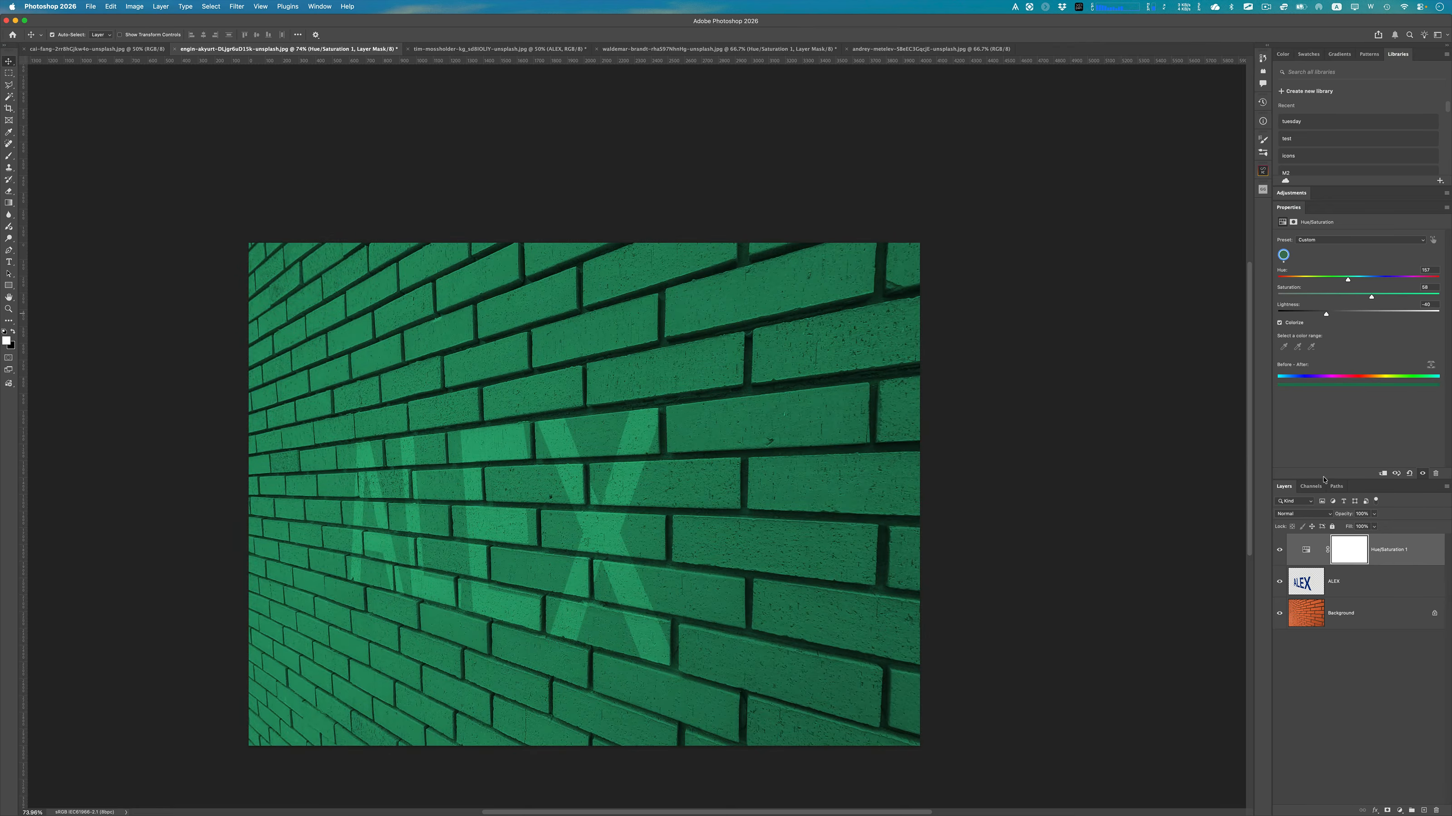
left_click(1313, 566, "alt")
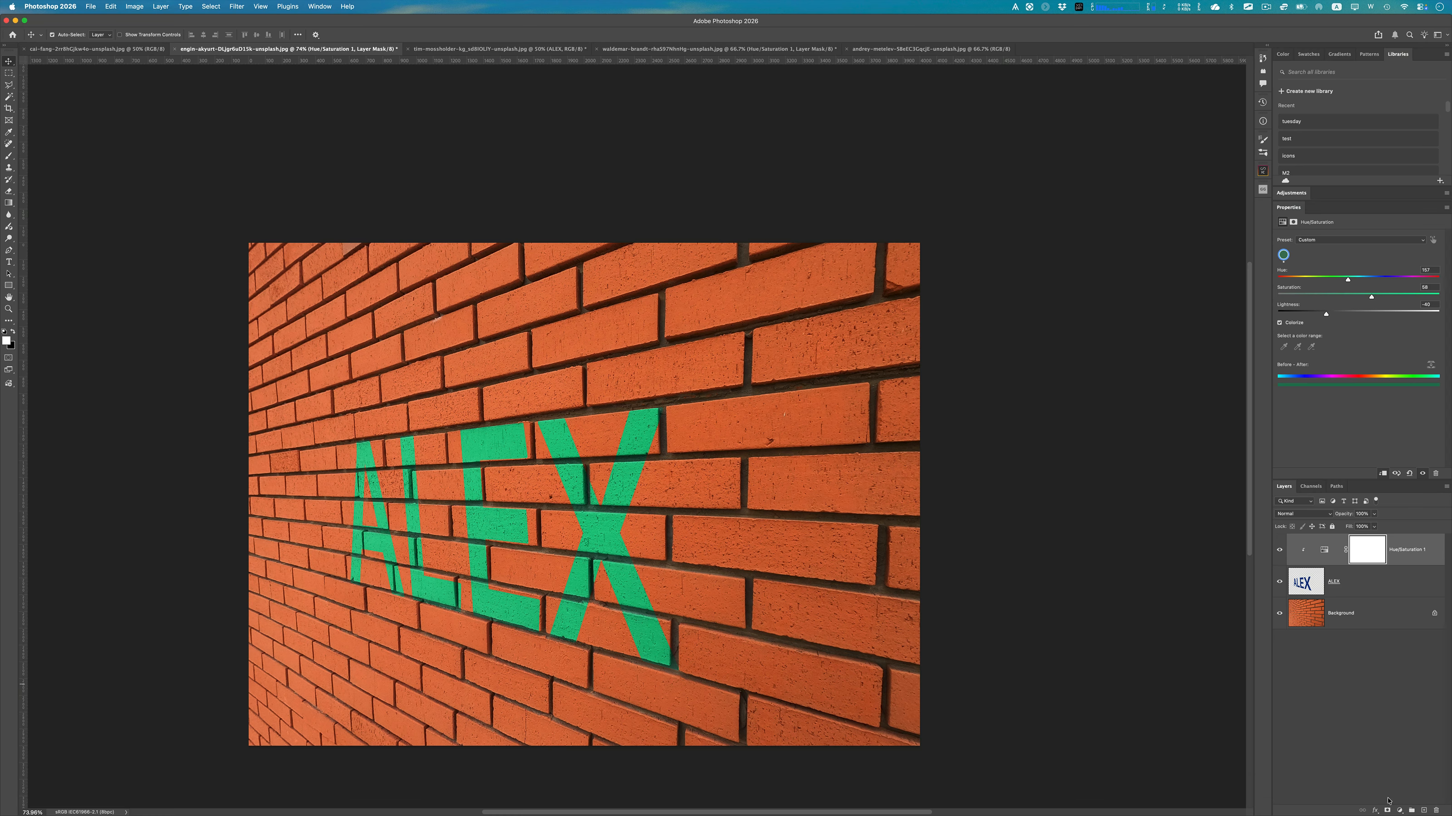
left_click(1378, 811)
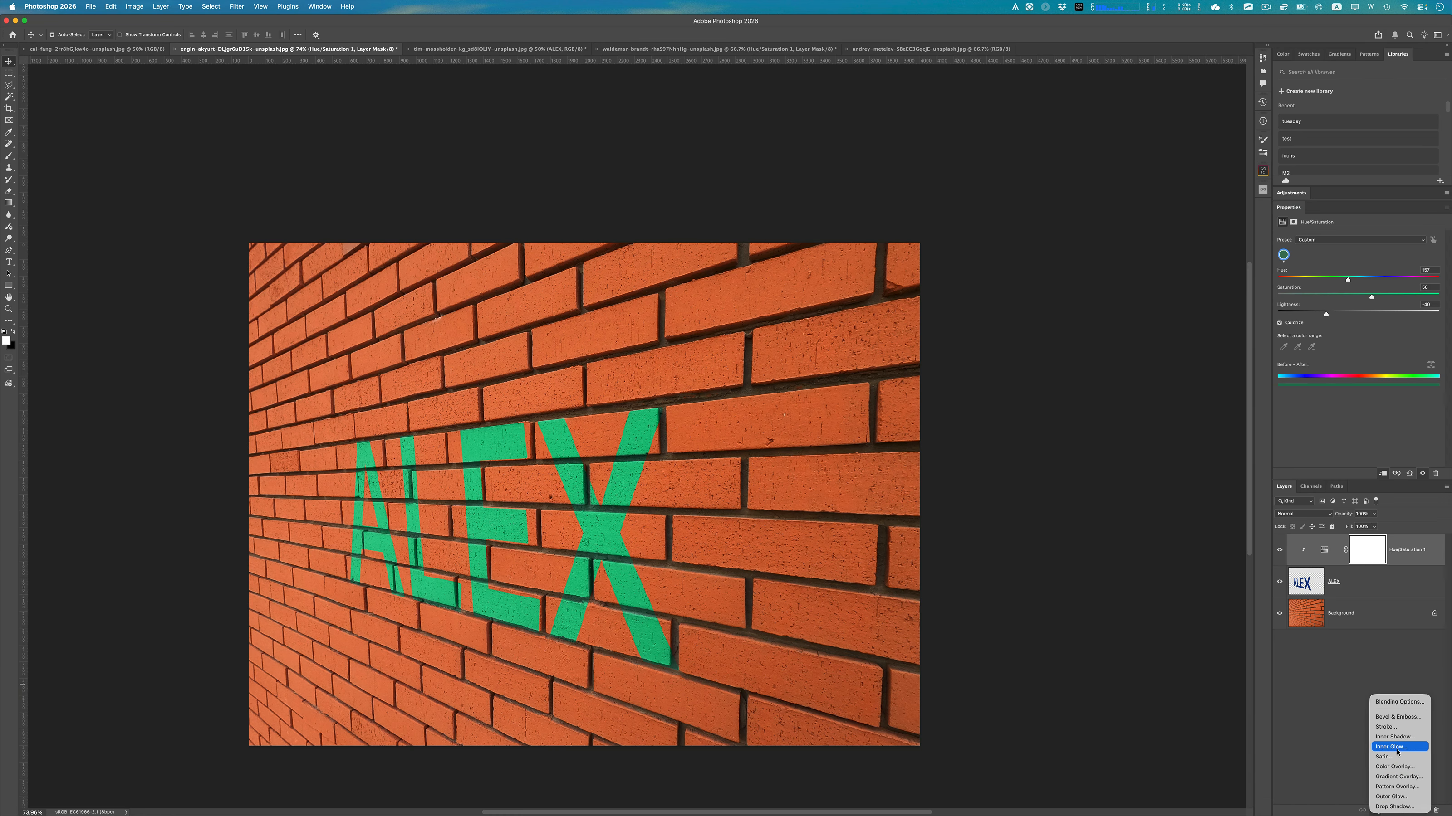
left_click(1399, 797)
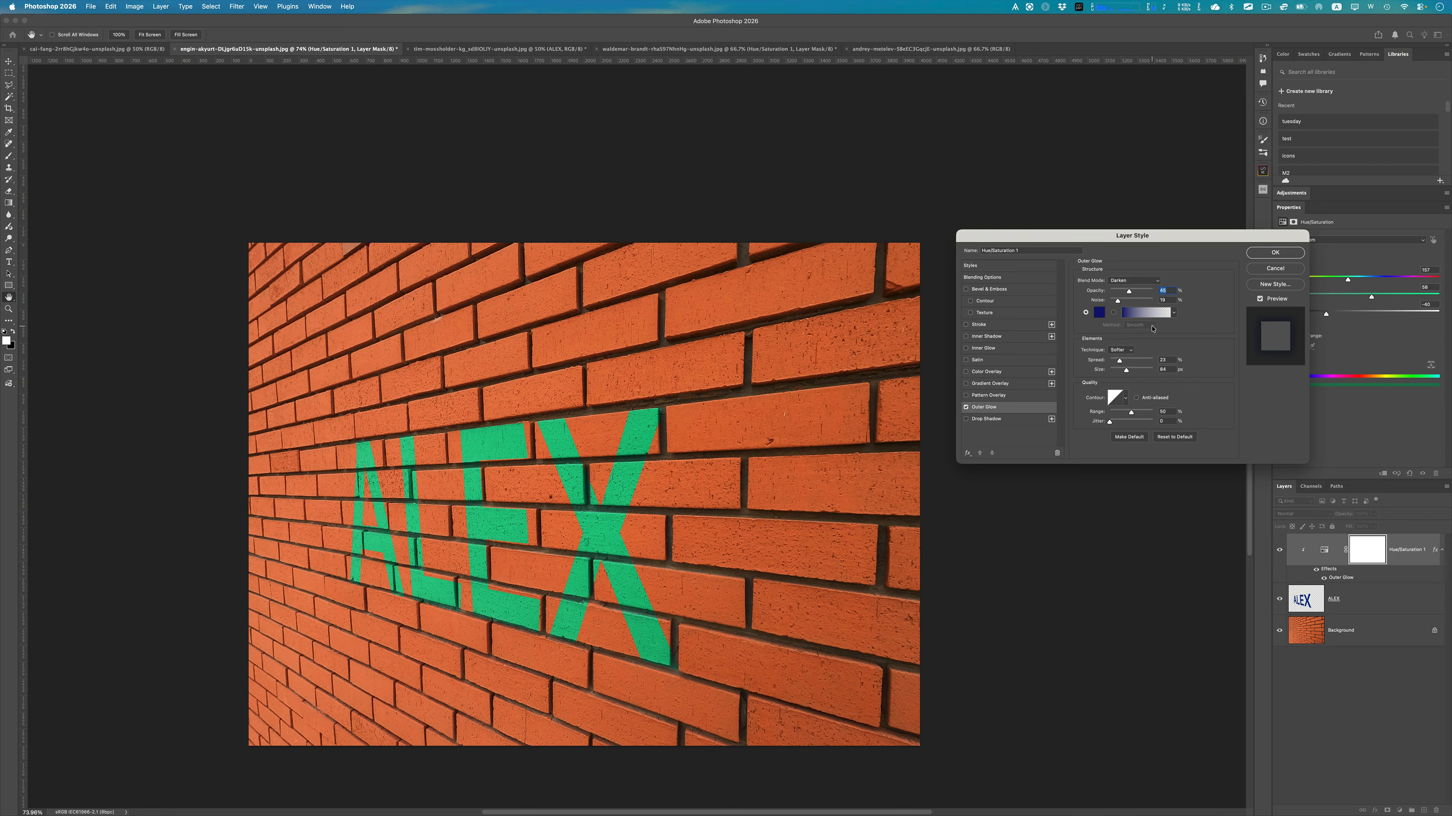
left_click(1268, 268)
Step: Add a dark blue Outer Glow in Darken mode to the text layer and lower the layer's opacity slightly
left_click(1370, 586)
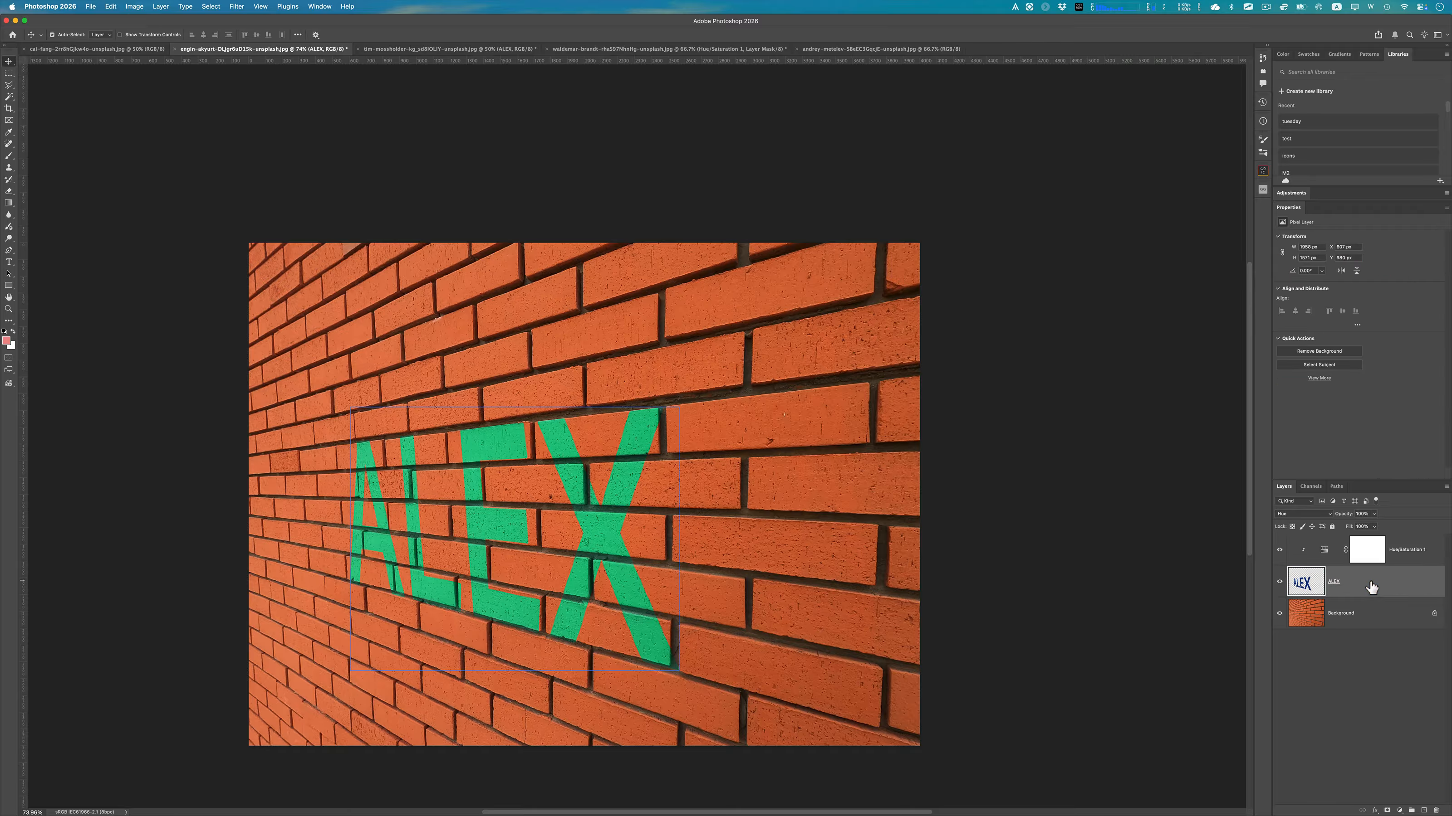
left_click(1377, 808)
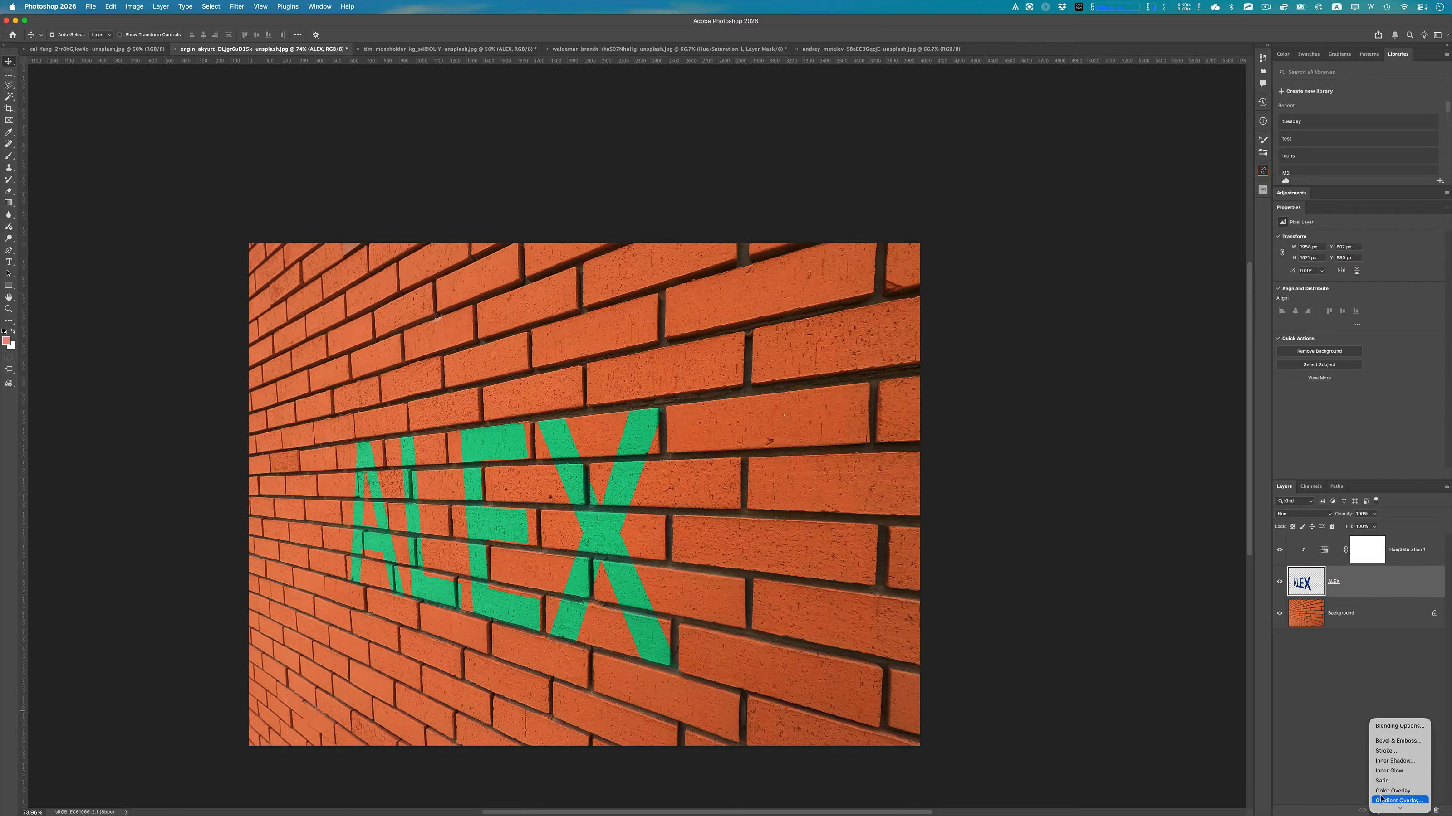
left_click(1385, 798)
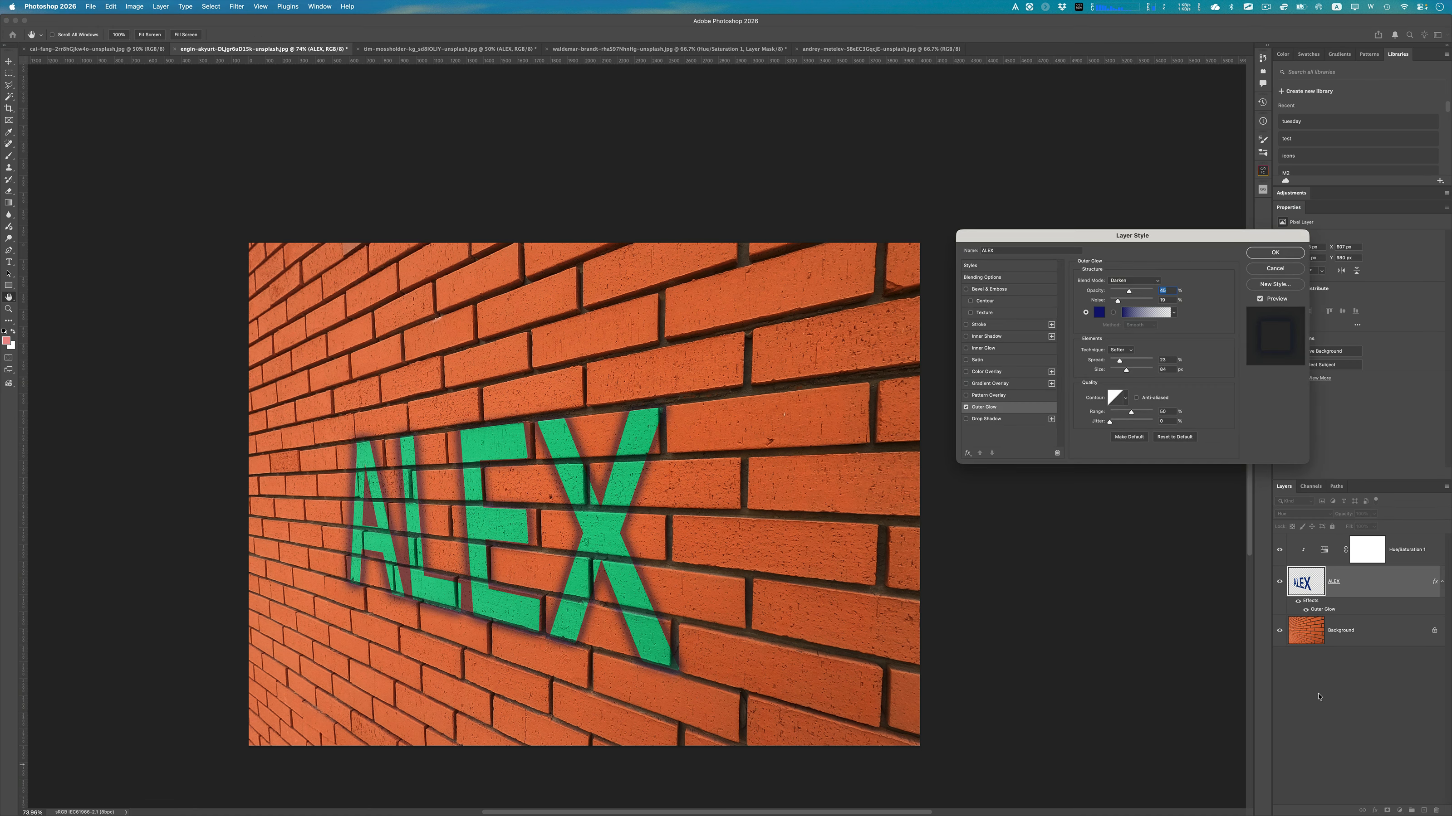
left_click(1273, 253)
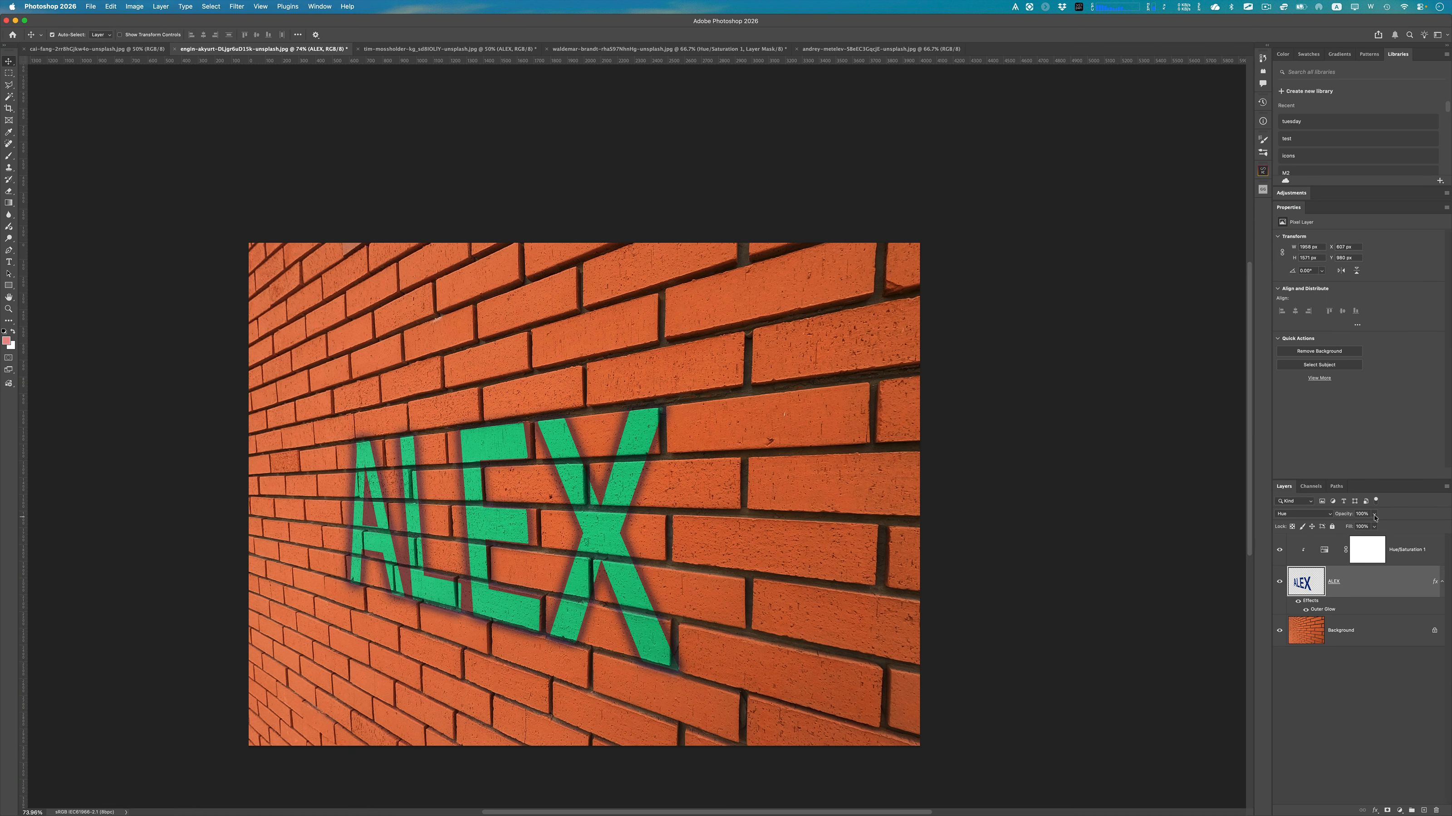
left_click_drag(1354, 518, 1340, 522)
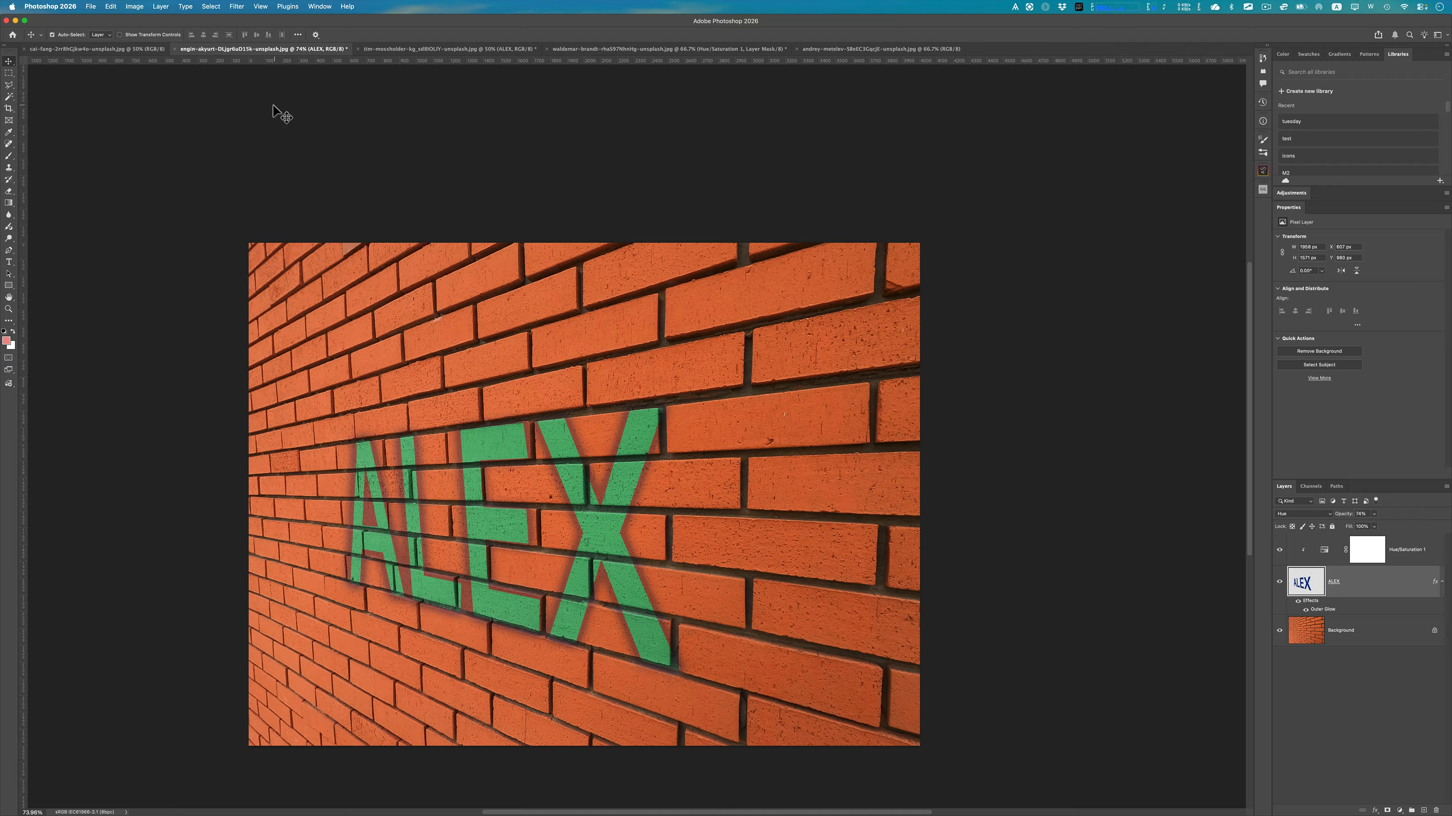
Step: Switch to the tan and dark stone wall photo and add the name as dark blue text near its centre
left_click(114, 51)
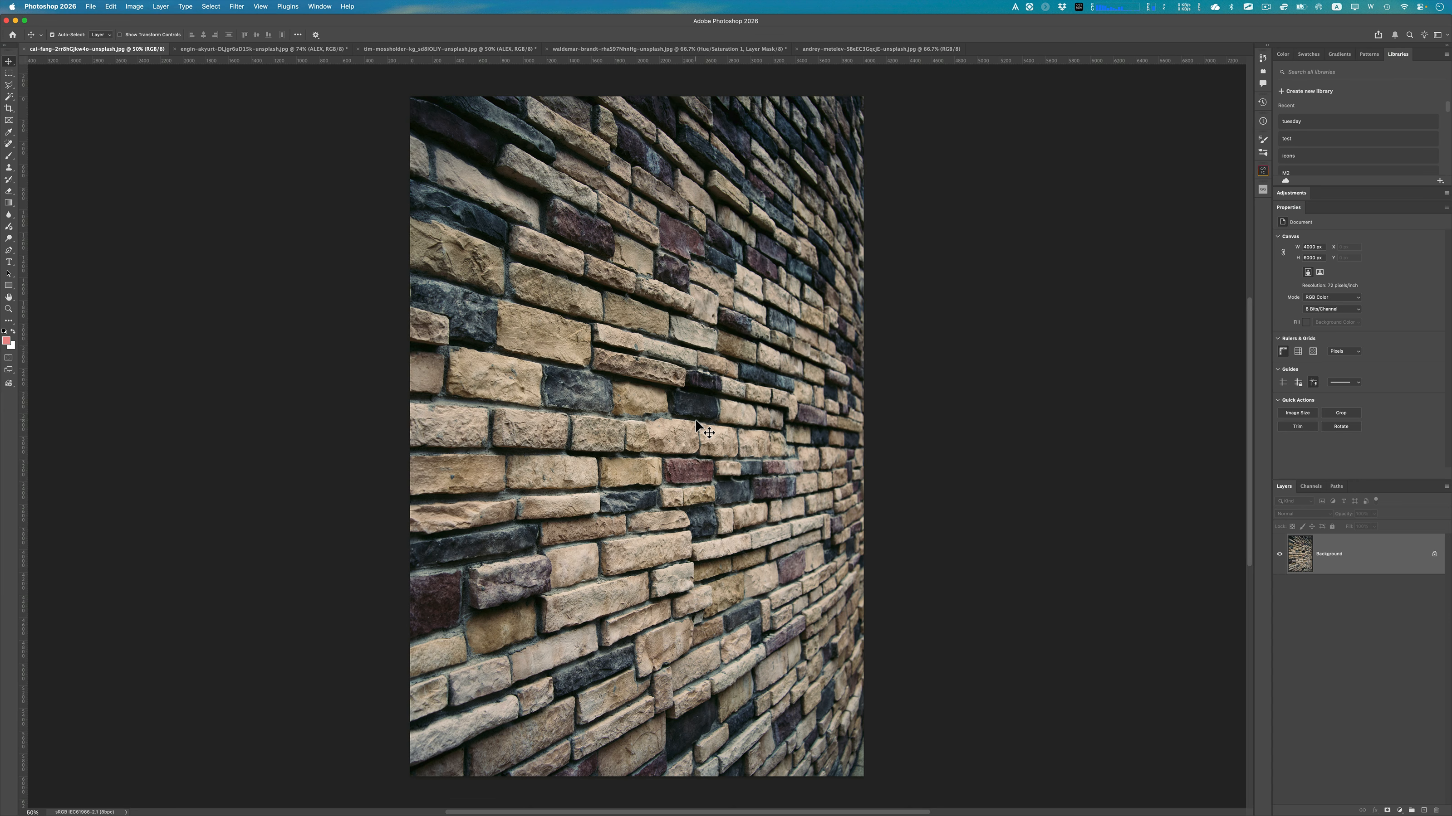
key("t")
left_click(570, 419)
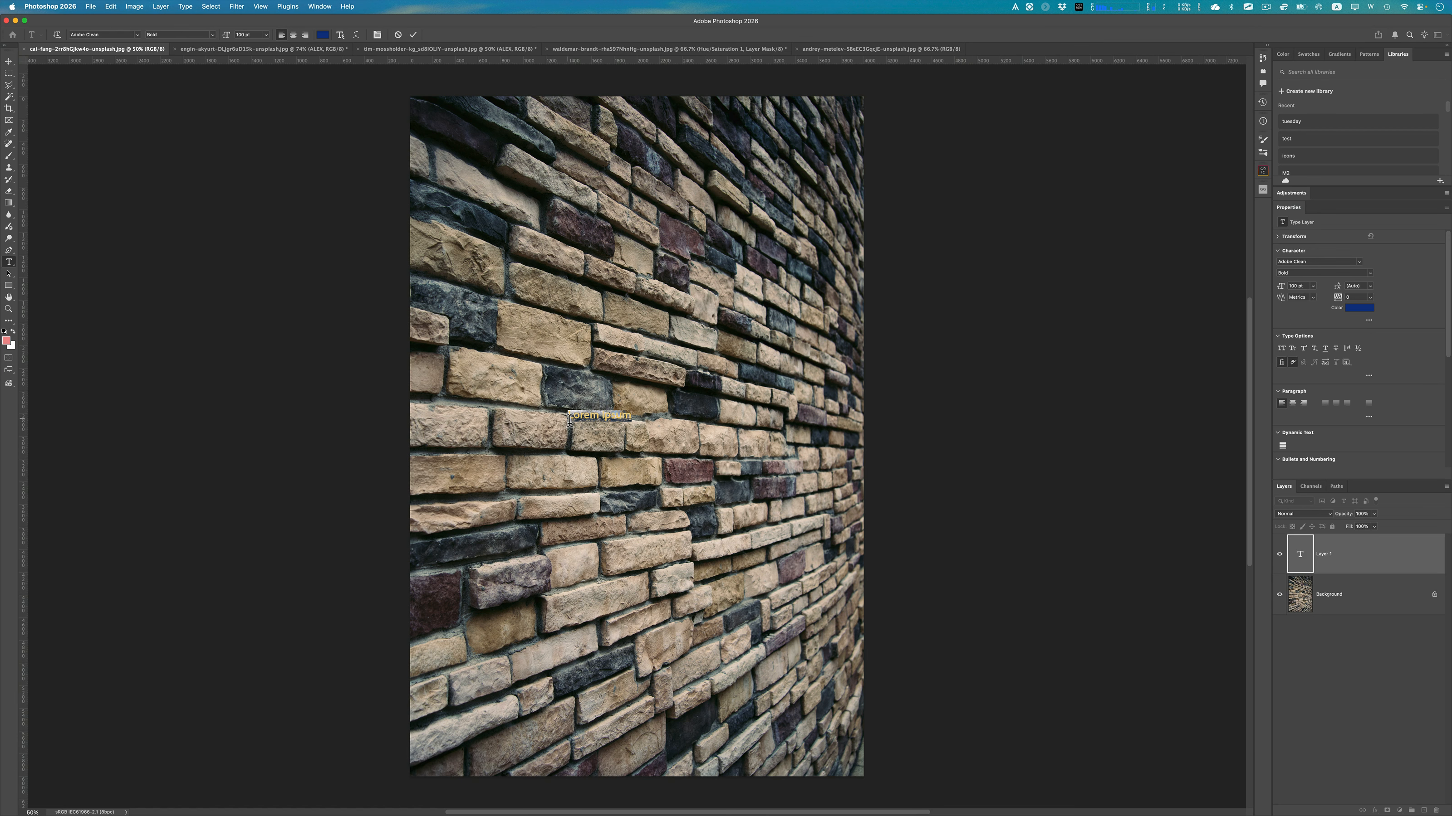
type("LE")
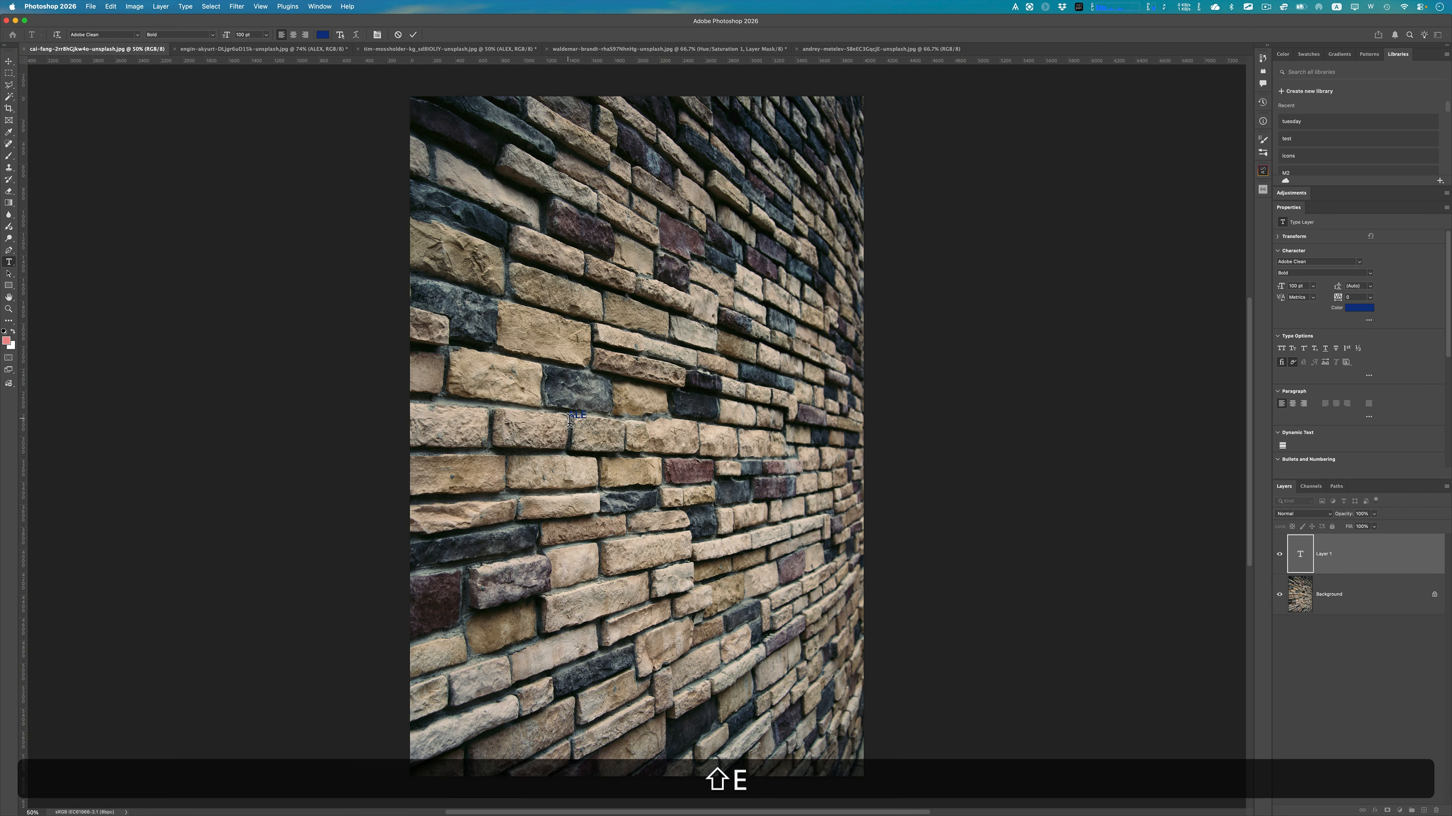
type("X")
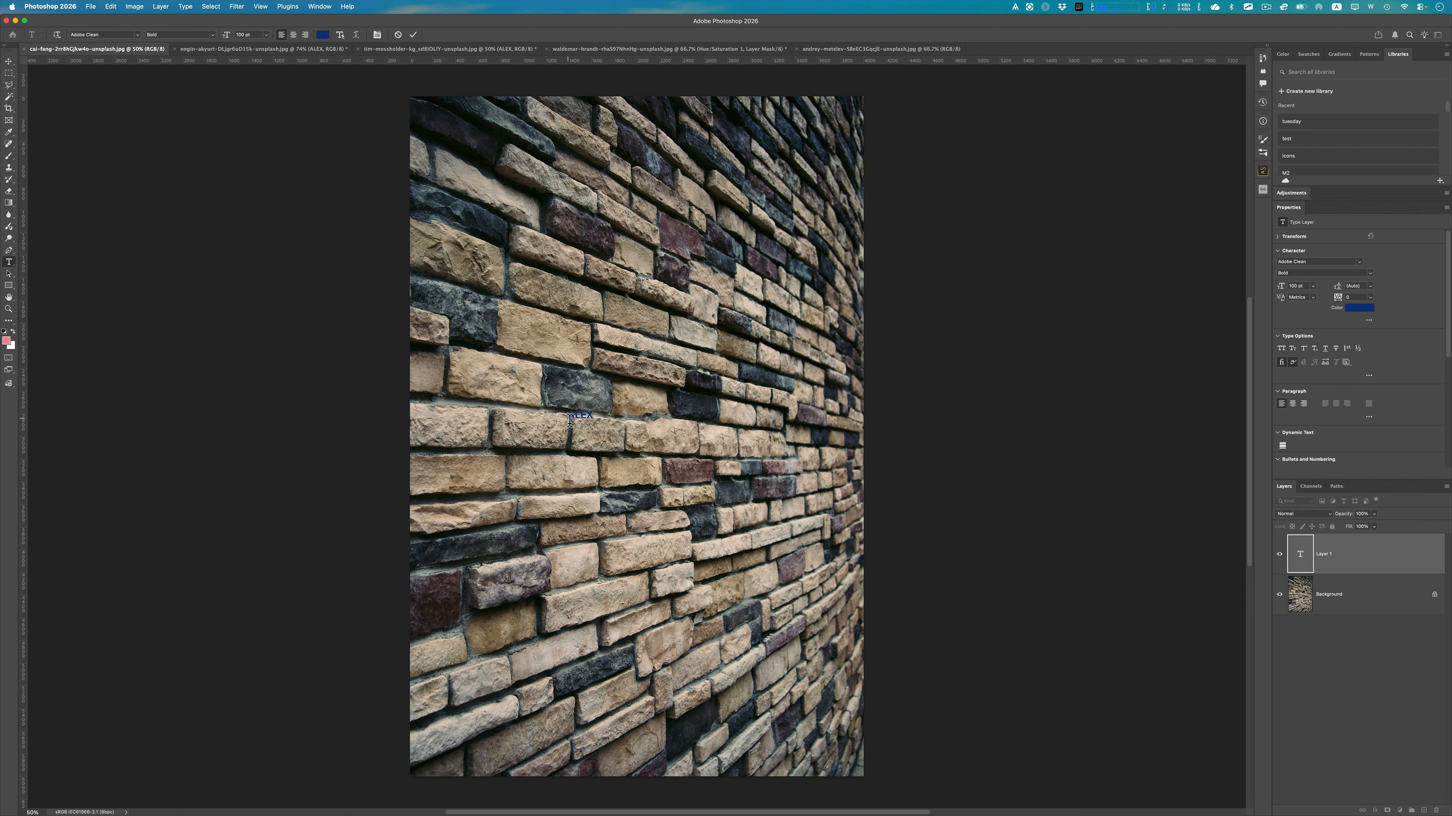
left_click(9, 62)
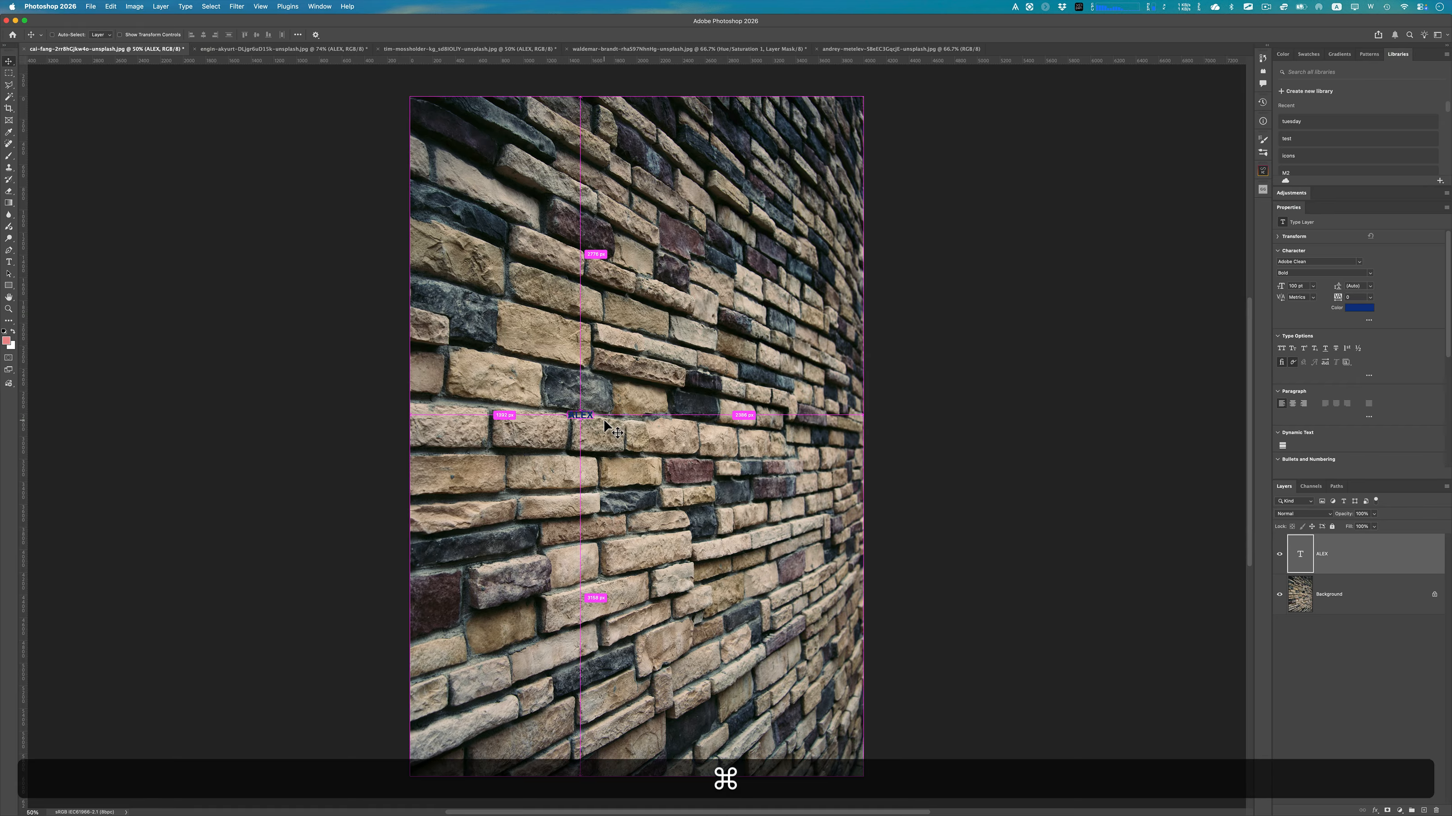
Step: Free-transform the small blue text into tall, stretched letters spanning much of the wall and move it toward the middle
key("super+t")
left_click_drag(597, 410, 767, 212)
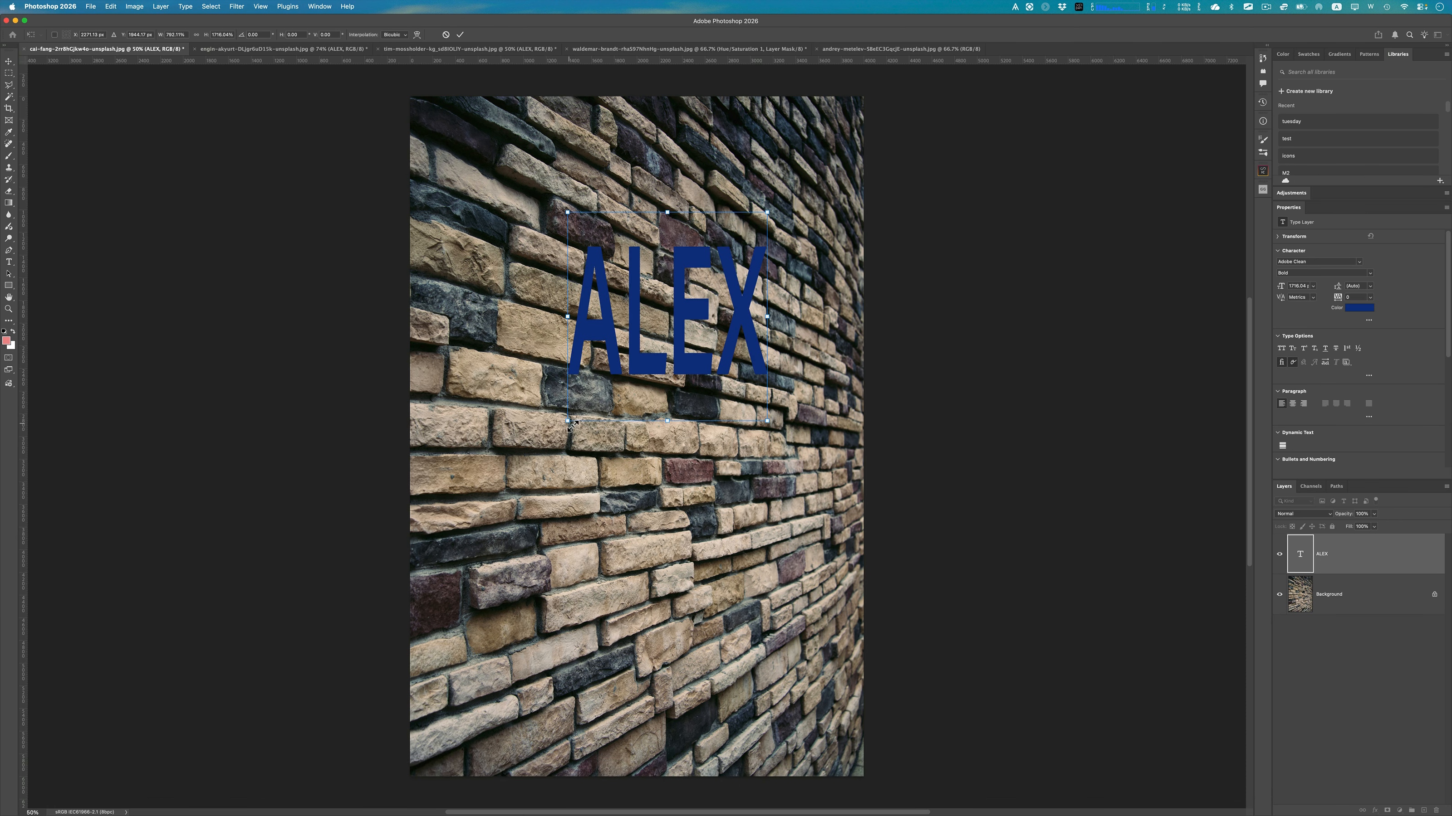
left_click_drag(568, 422, 468, 693)
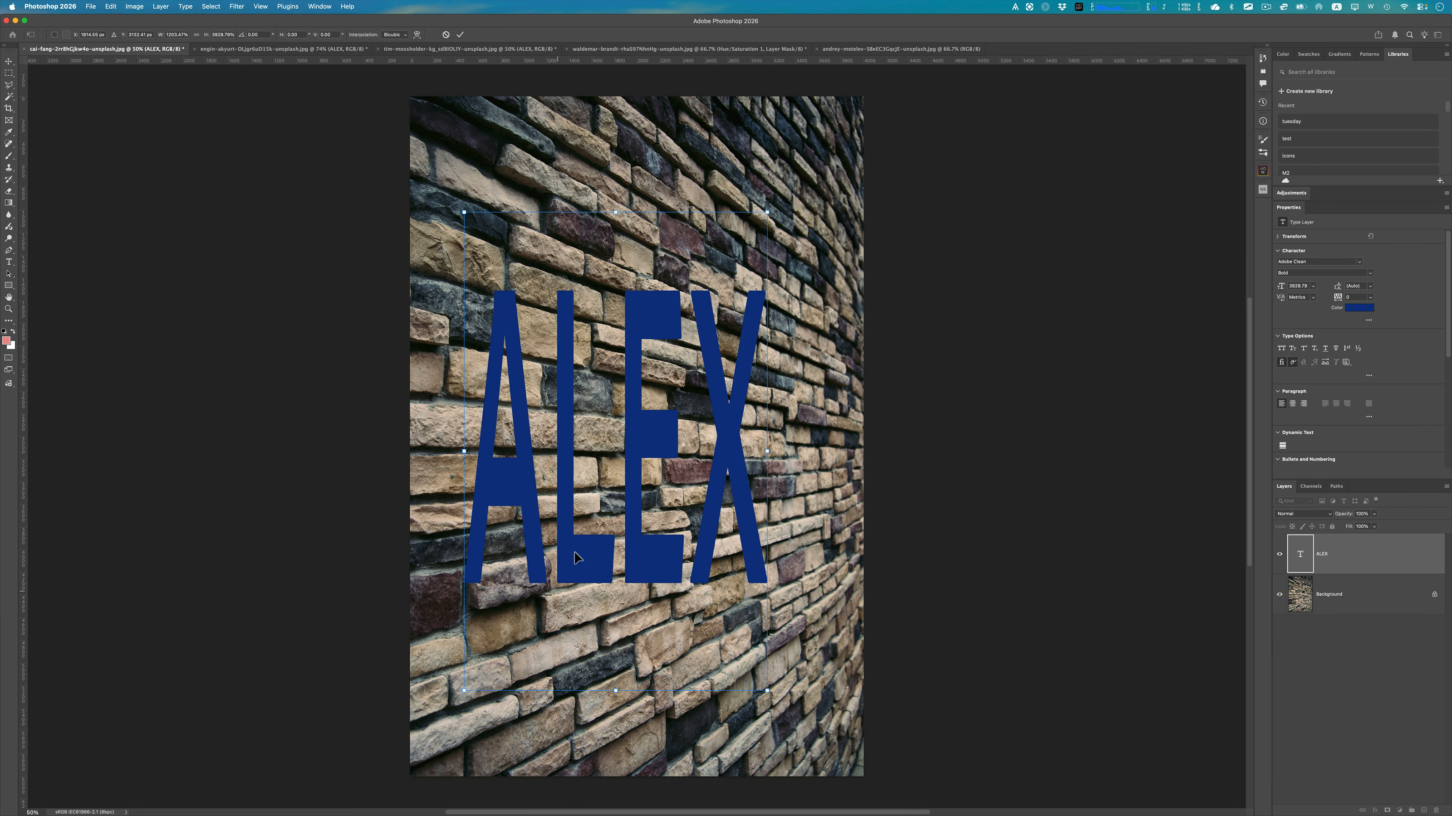
left_click_drag(579, 558, 587, 597)
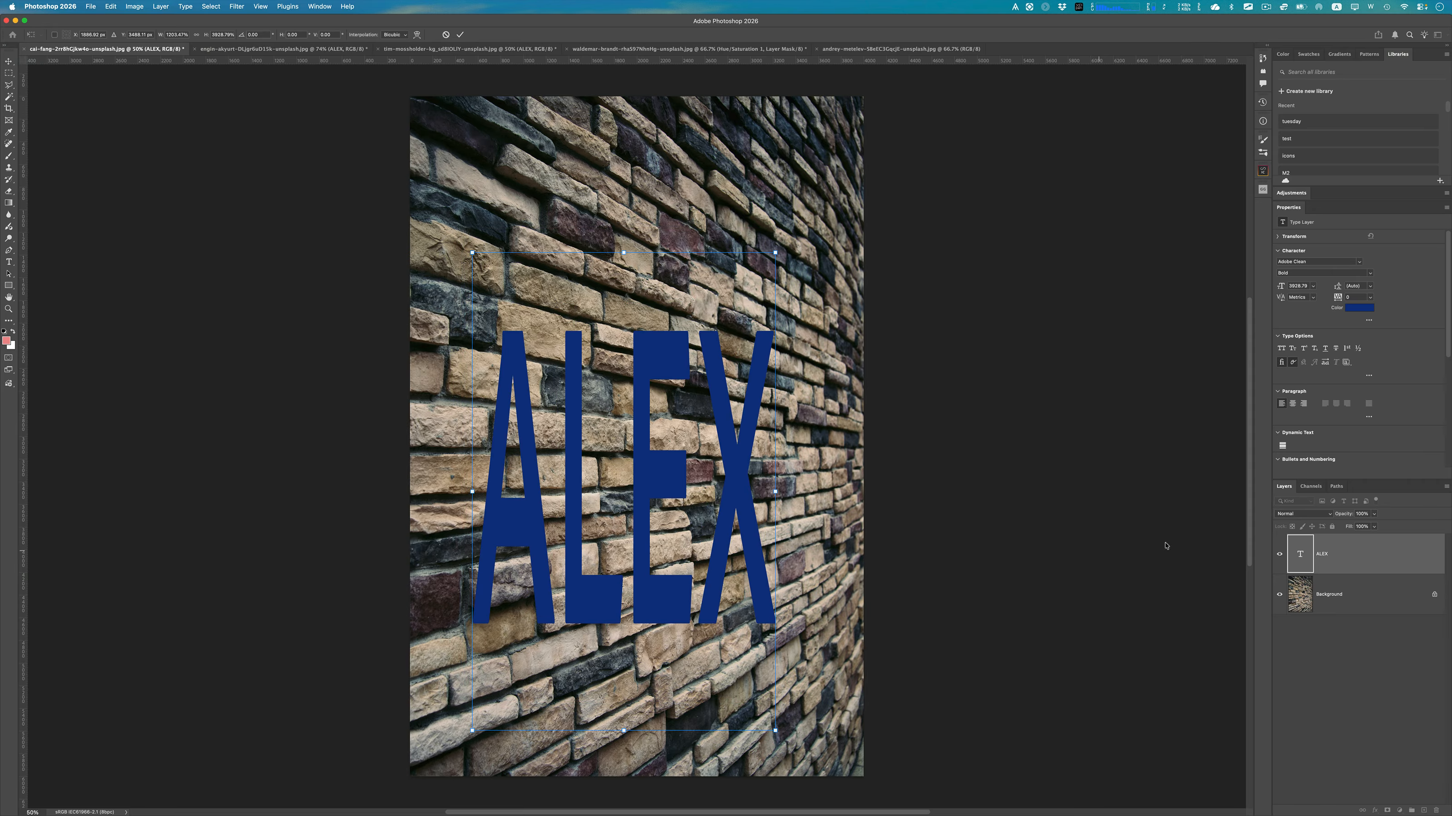
Step: Hide the text layer and open the Vanishing Point filter on the Background layer
left_click(1279, 559)
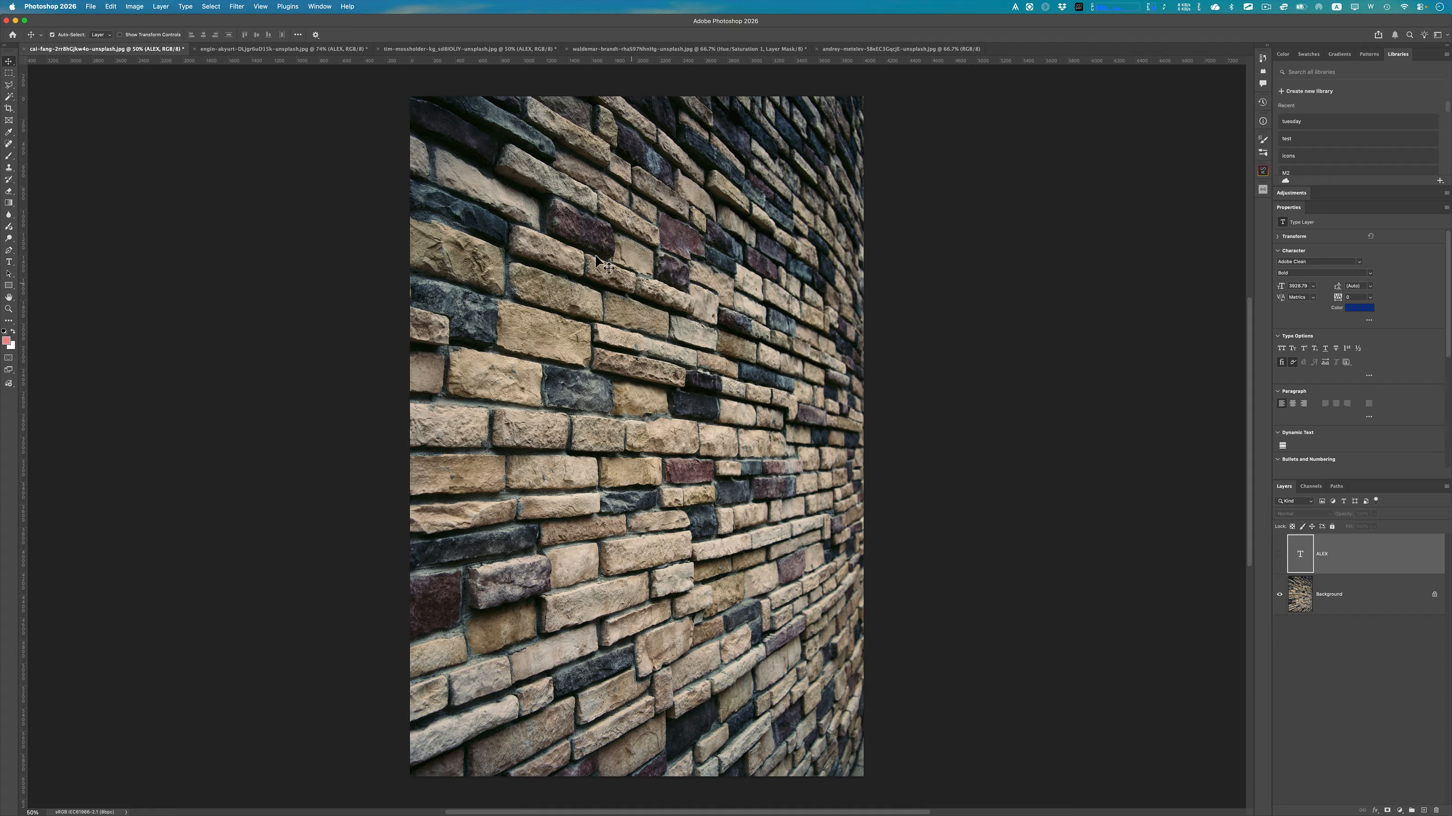
left_click(235, 6)
left_click(235, 6)
key("Return")
left_click(1280, 554)
left_click(1280, 554)
left_click(229, 4)
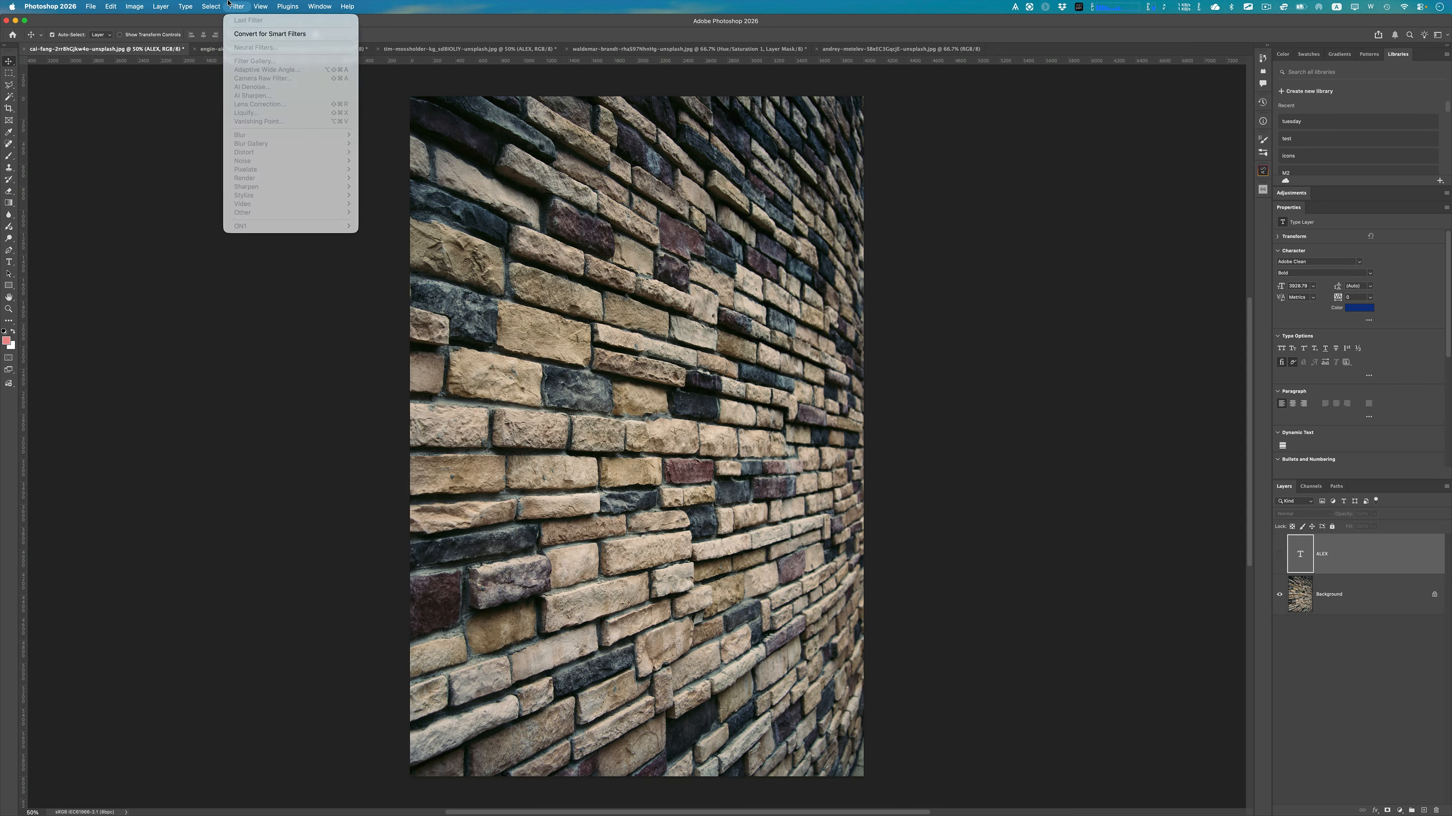
left_click(229, 5)
left_click(1309, 592)
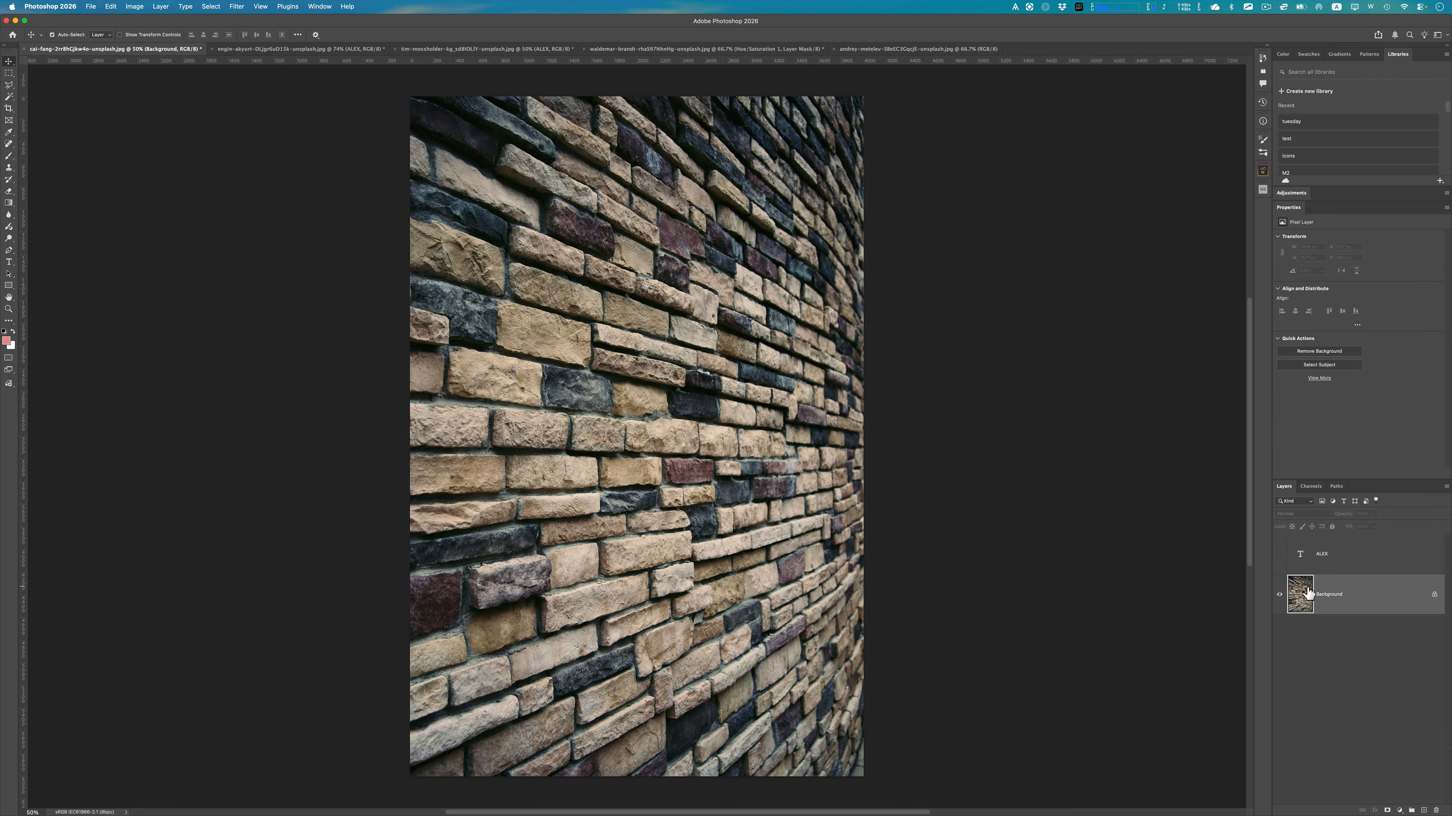
left_click(239, 4)
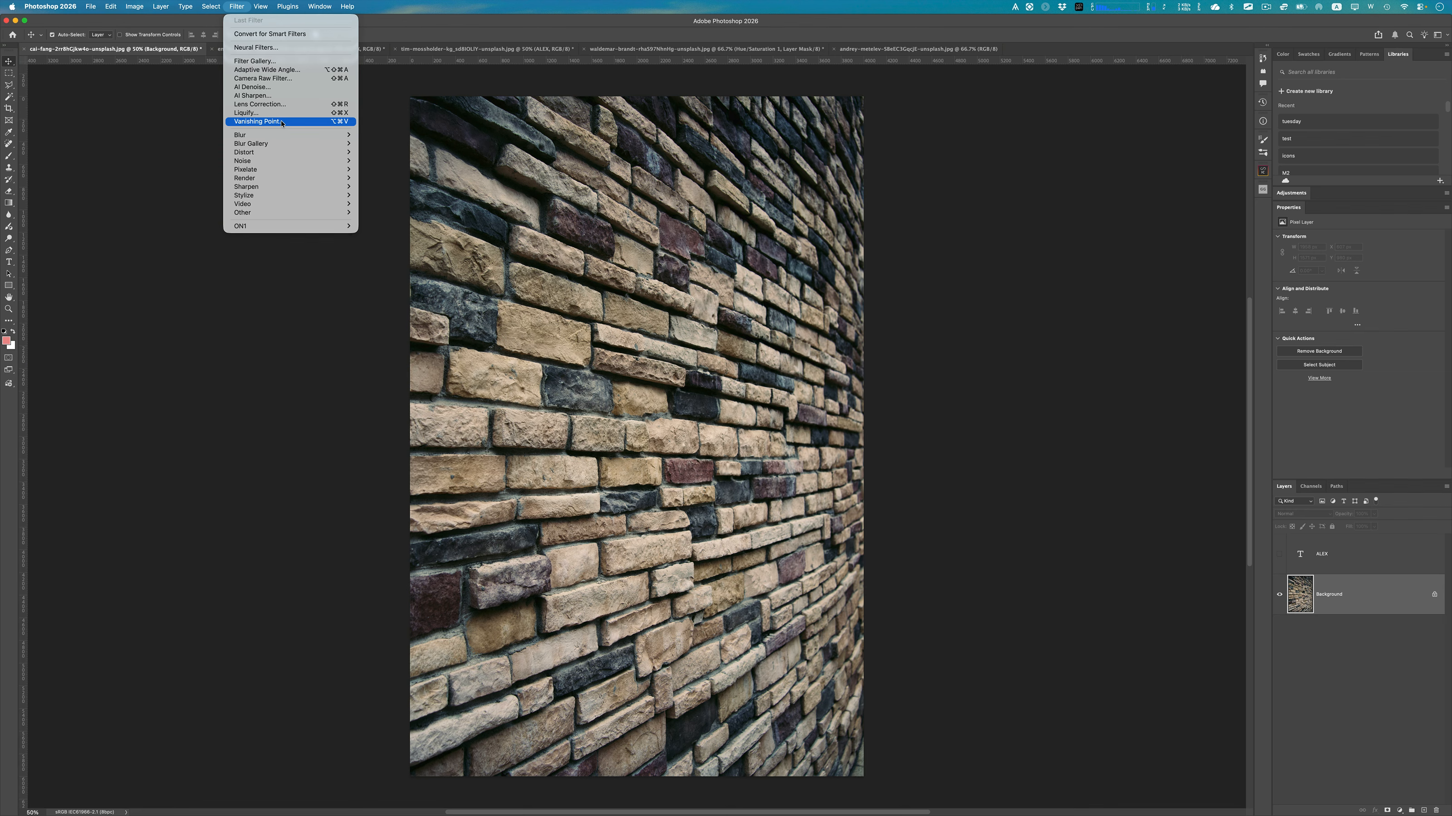
left_click(281, 121)
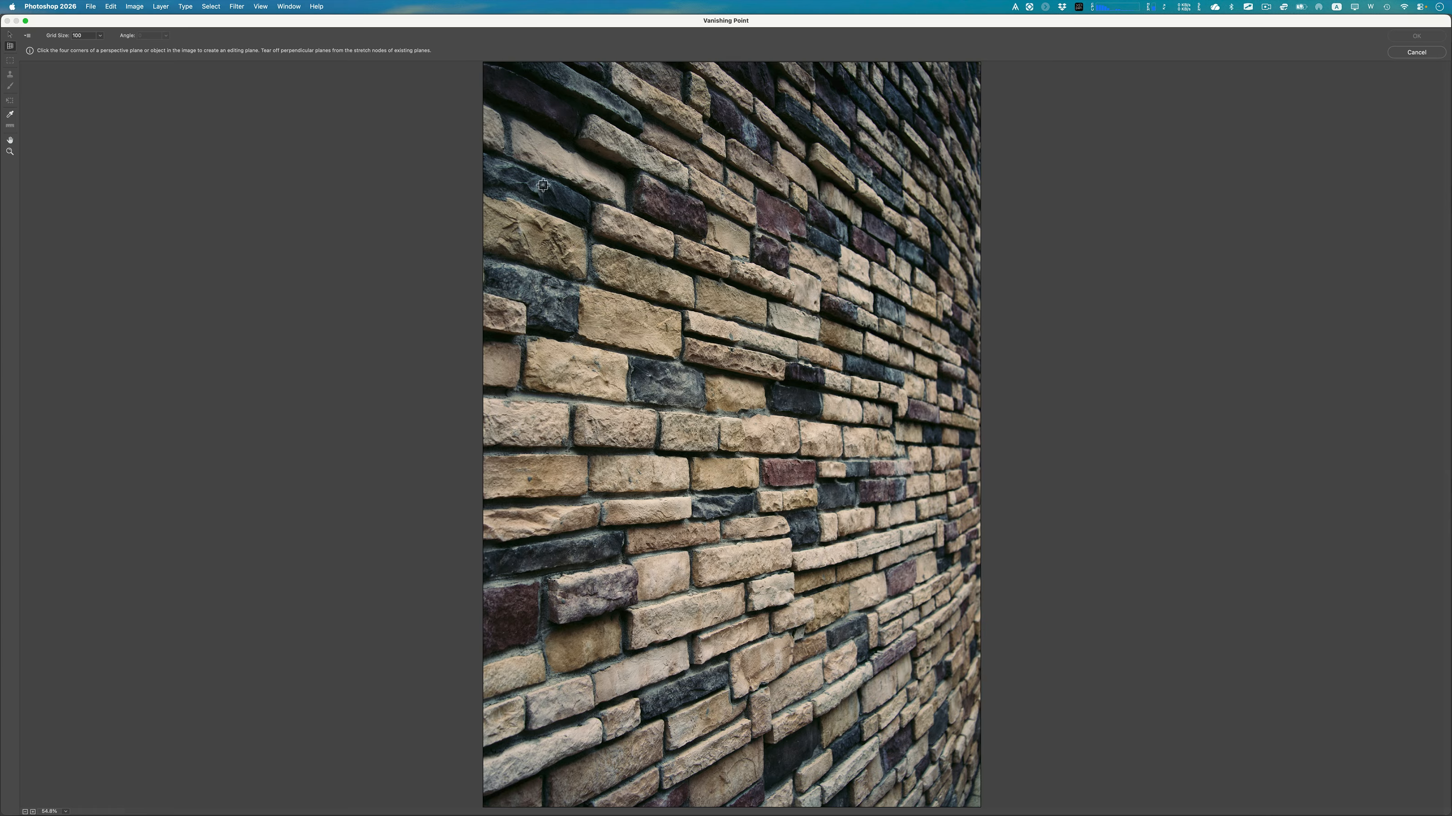
Step: Create a four-cornered perspective plane across the stone wall, tall at the near end and narrowing toward the far end
left_click(519, 165)
left_click(964, 358)
left_click(957, 675)
left_click(518, 799)
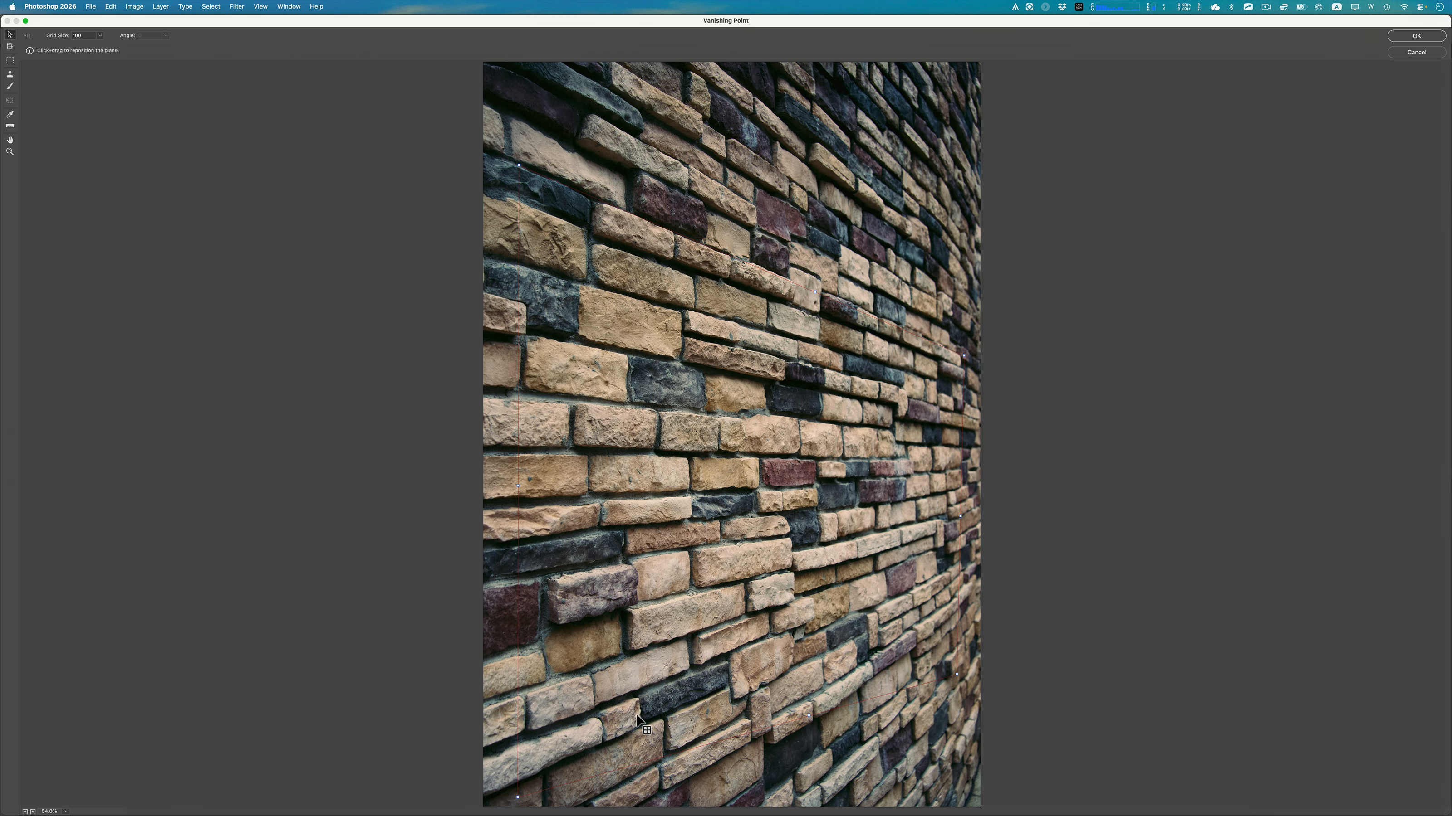
Step: Extend the plane's near corners to the photo's edge, raise its lower far corner to follow the stone rows, and apply Vanishing Point
key("super+minus")
key("super+minus")
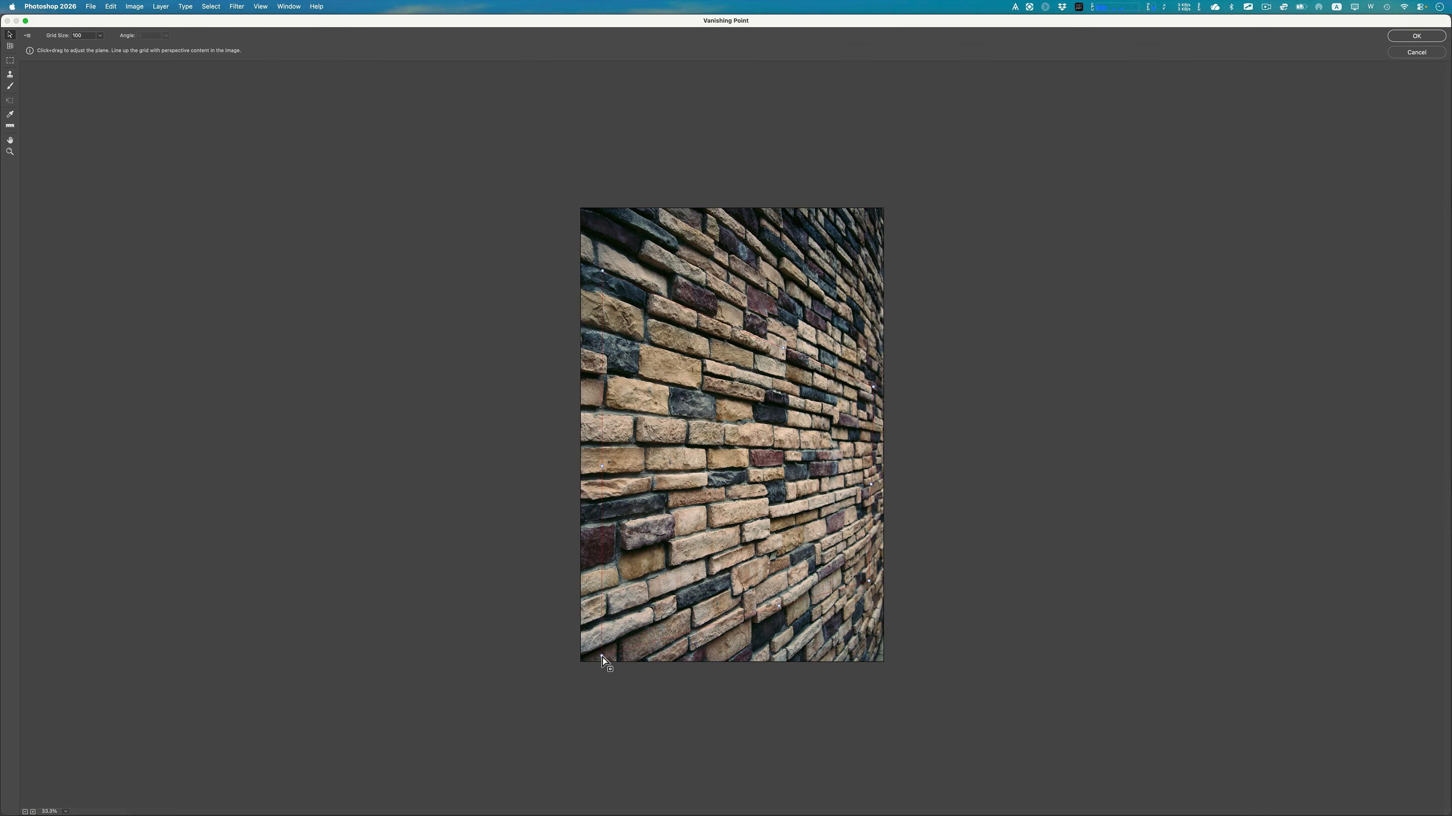
left_click_drag(603, 658, 576, 668)
mouse_move(603, 271)
left_mouse_down()
mouse_move(543, 280)
mouse_move(585, 270)
left_mouse_up()
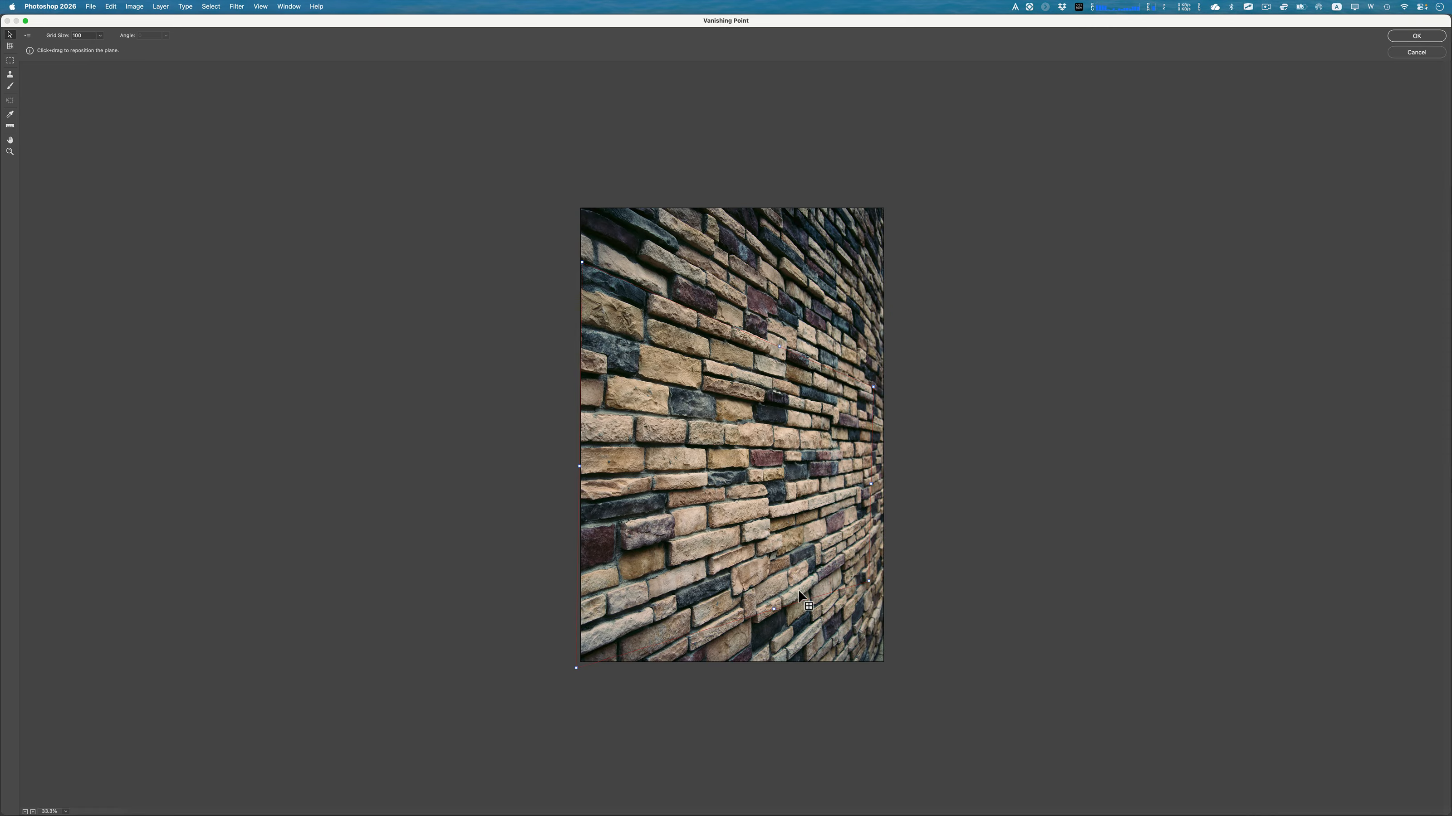
left_click_drag(870, 584, 876, 522)
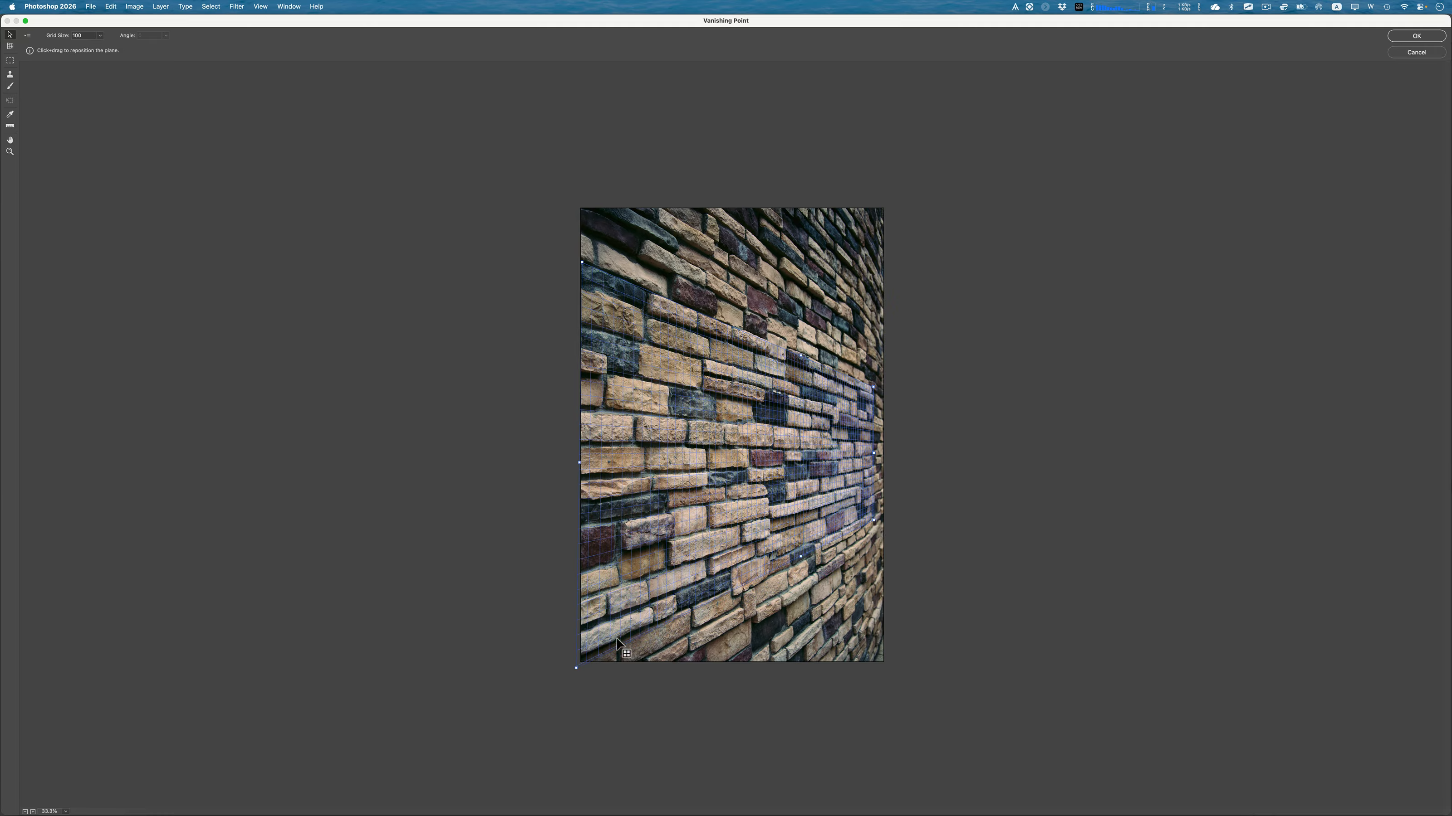
left_click_drag(576, 672, 576, 669)
left_click(1397, 36)
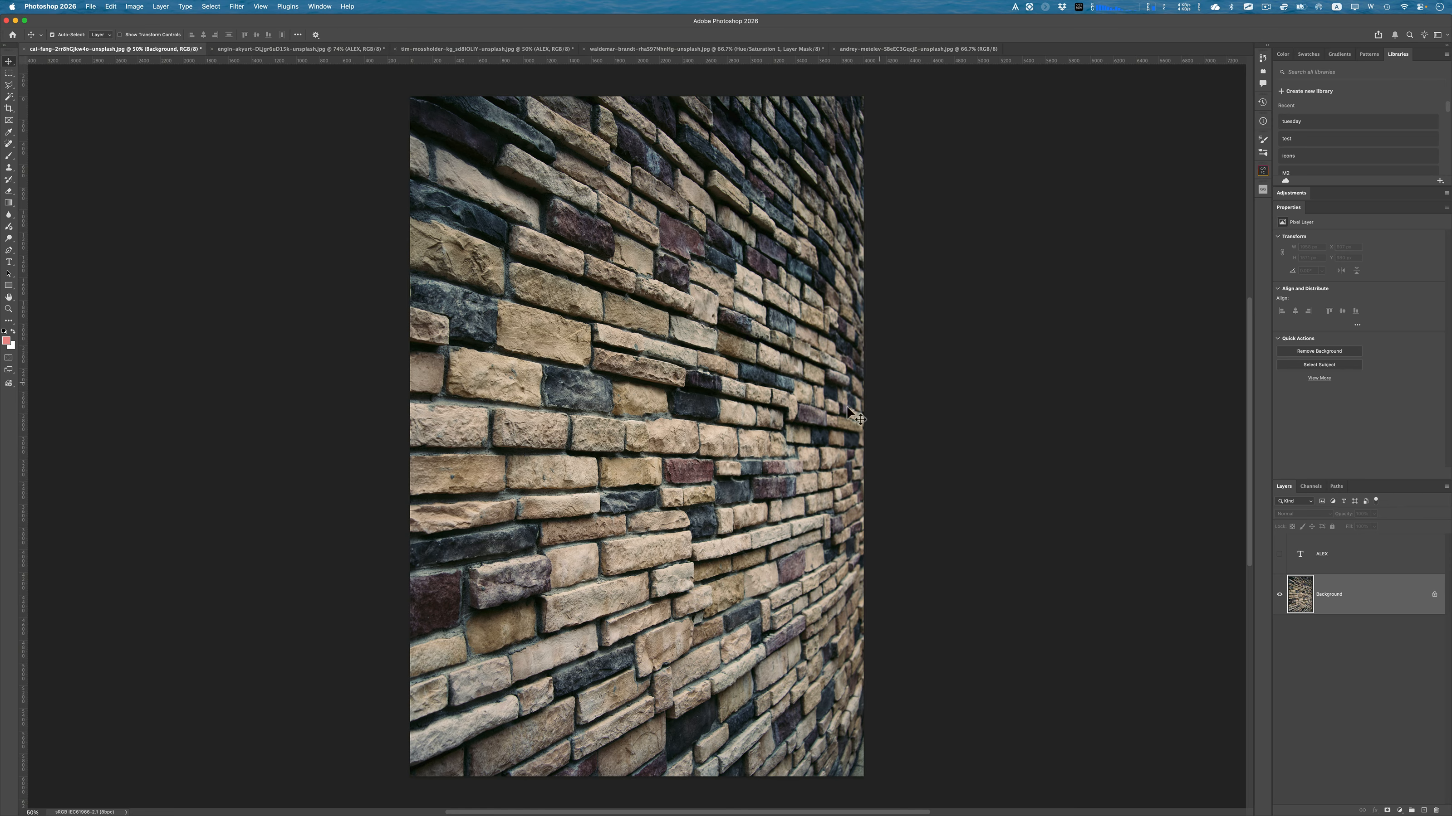
Step: Show the text layer, copy a rectangular area around the letters from that layer, and deselect
left_click(1279, 554)
left_click(1342, 563)
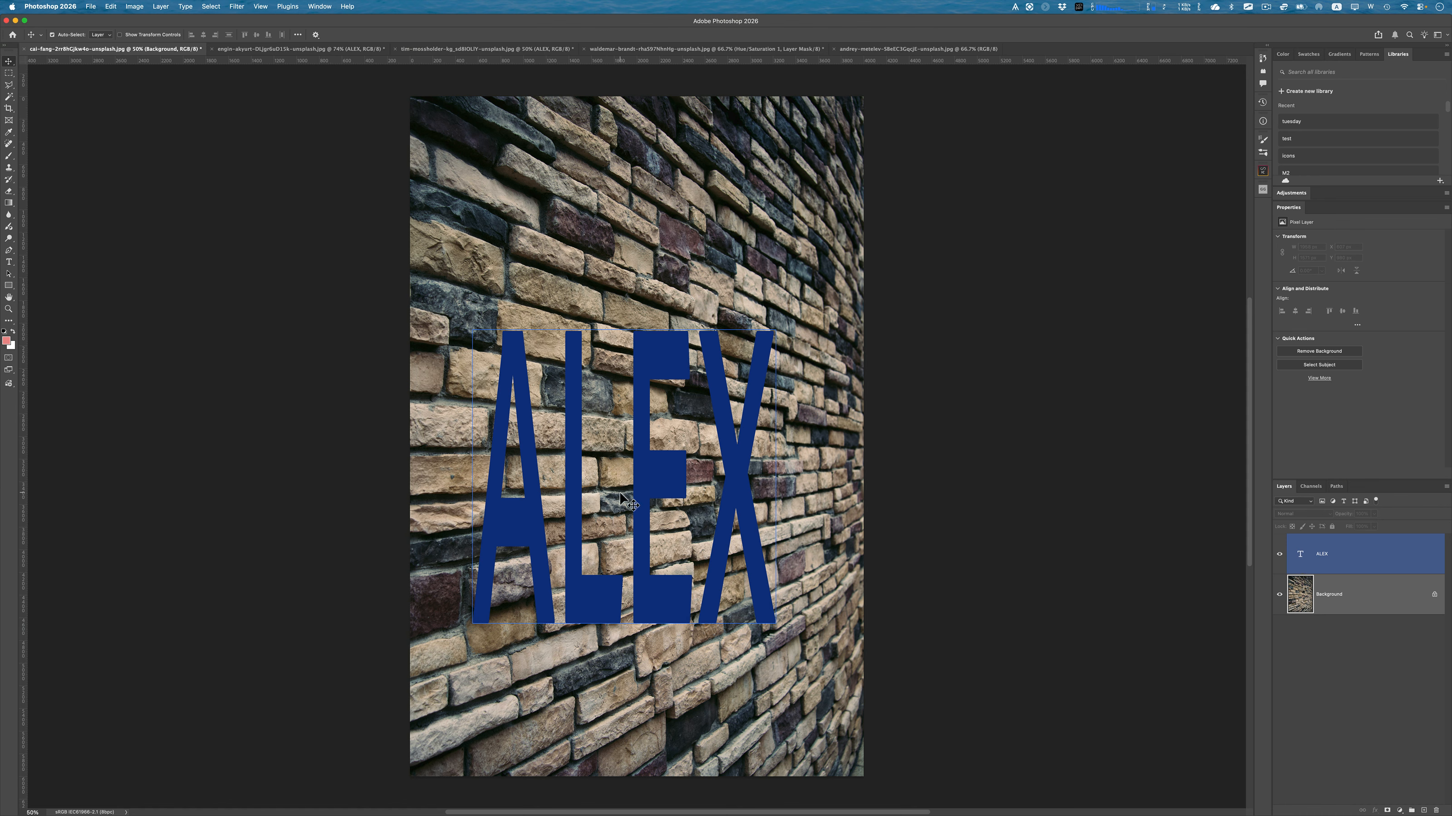
key("m")
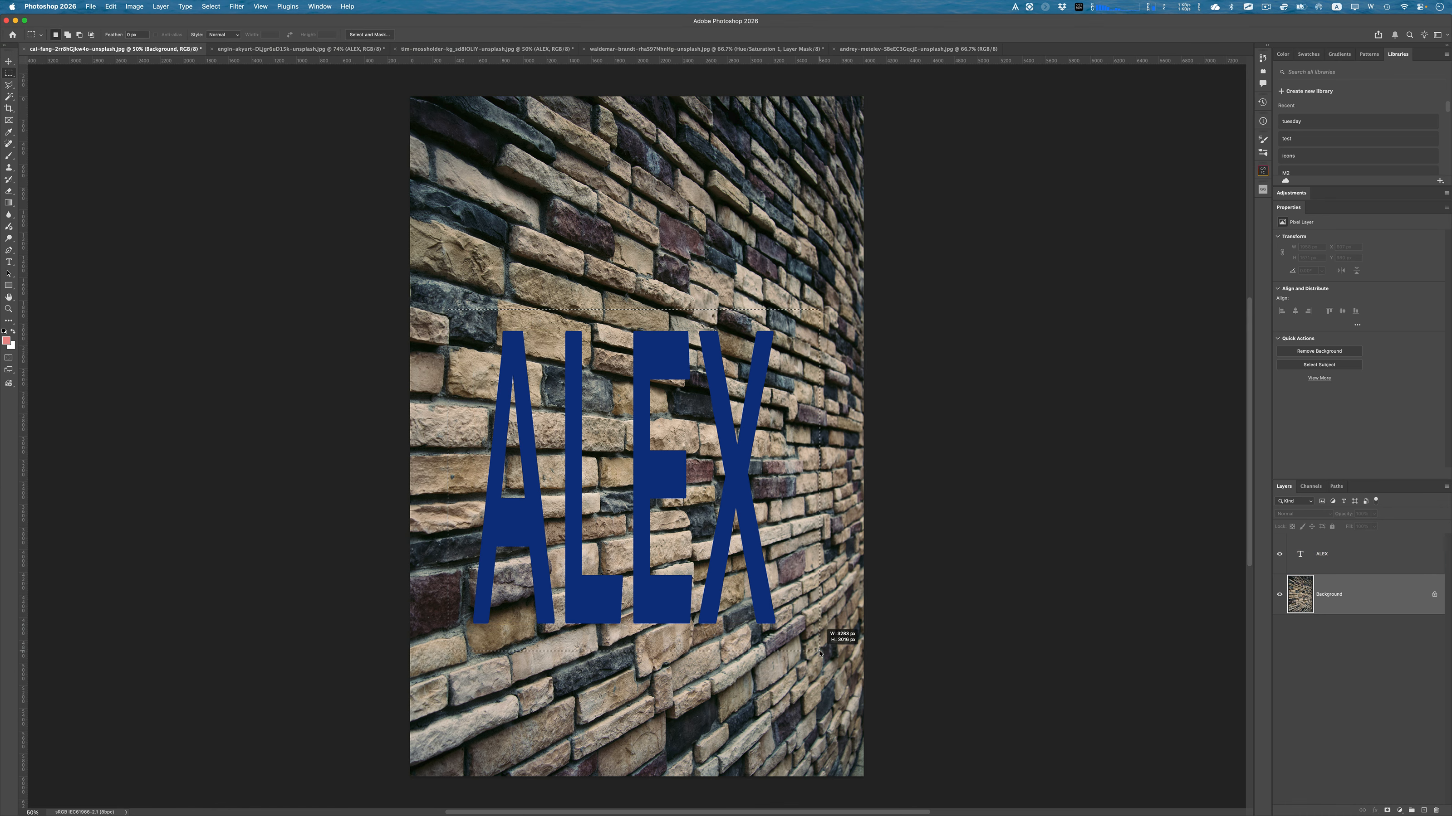
key("super+c")
left_click(1342, 557)
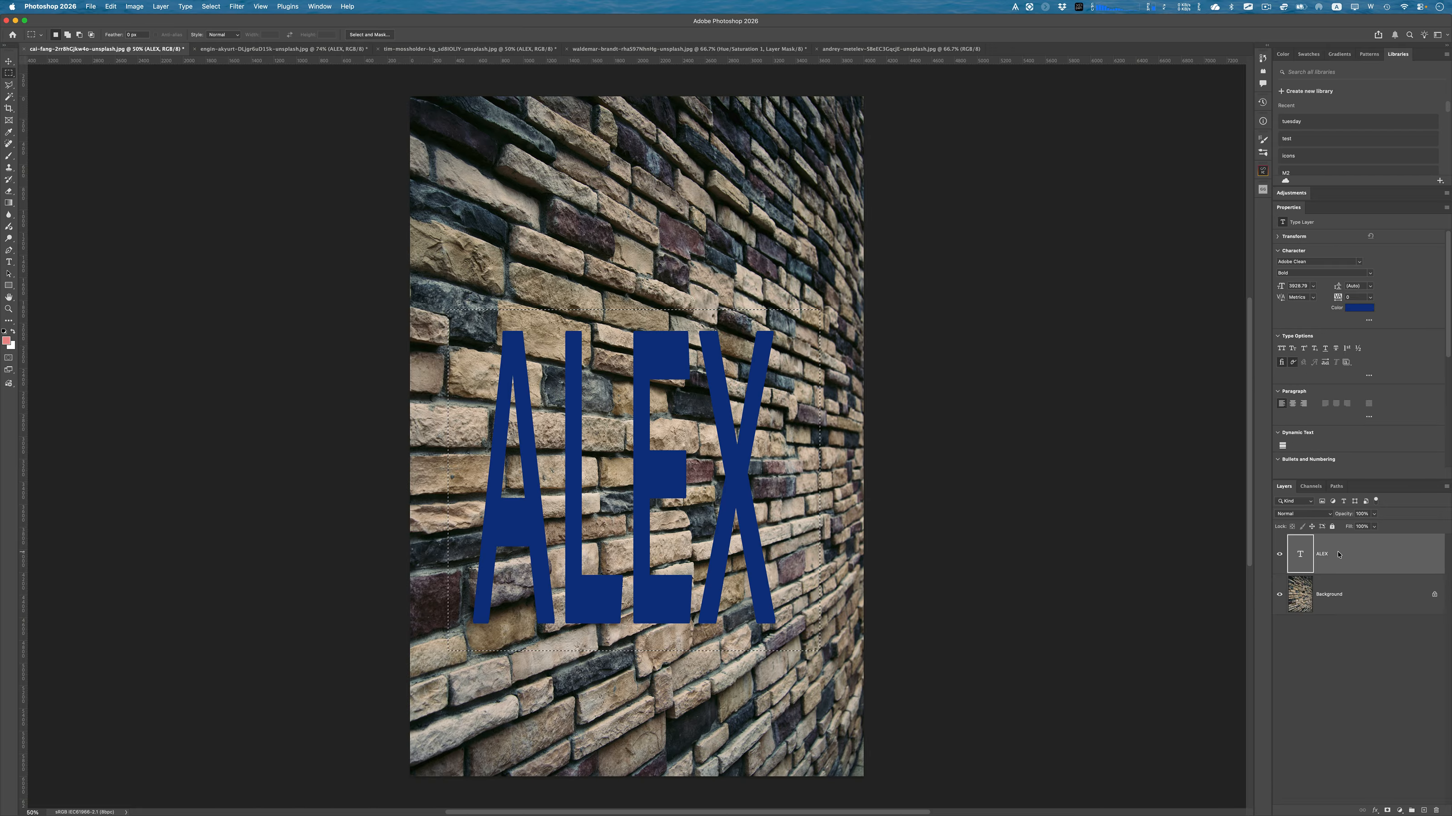
key("super+c")
key("super+d")
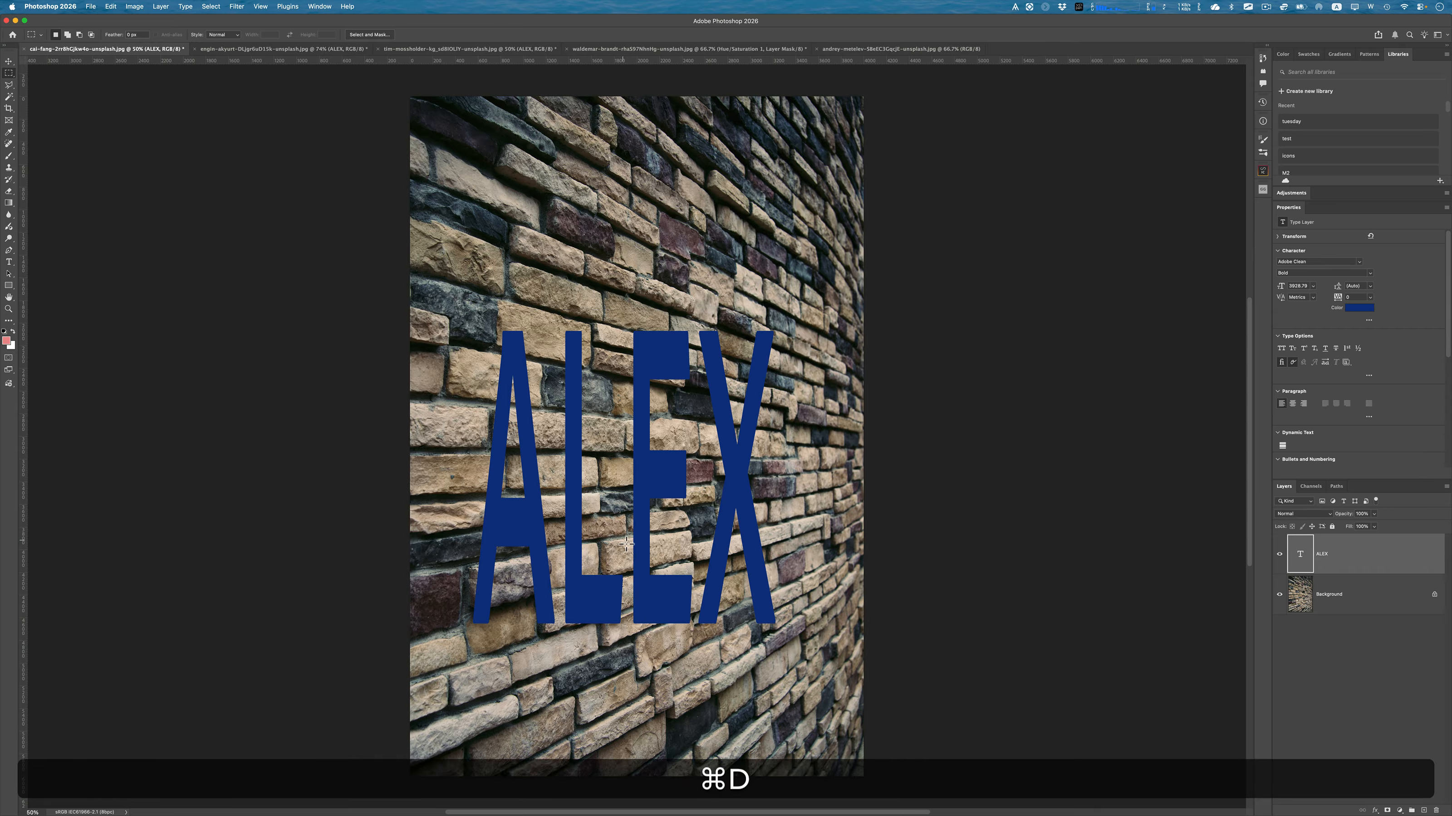
Step: Hide the text layer and add a new empty layer above it
left_click(1280, 554)
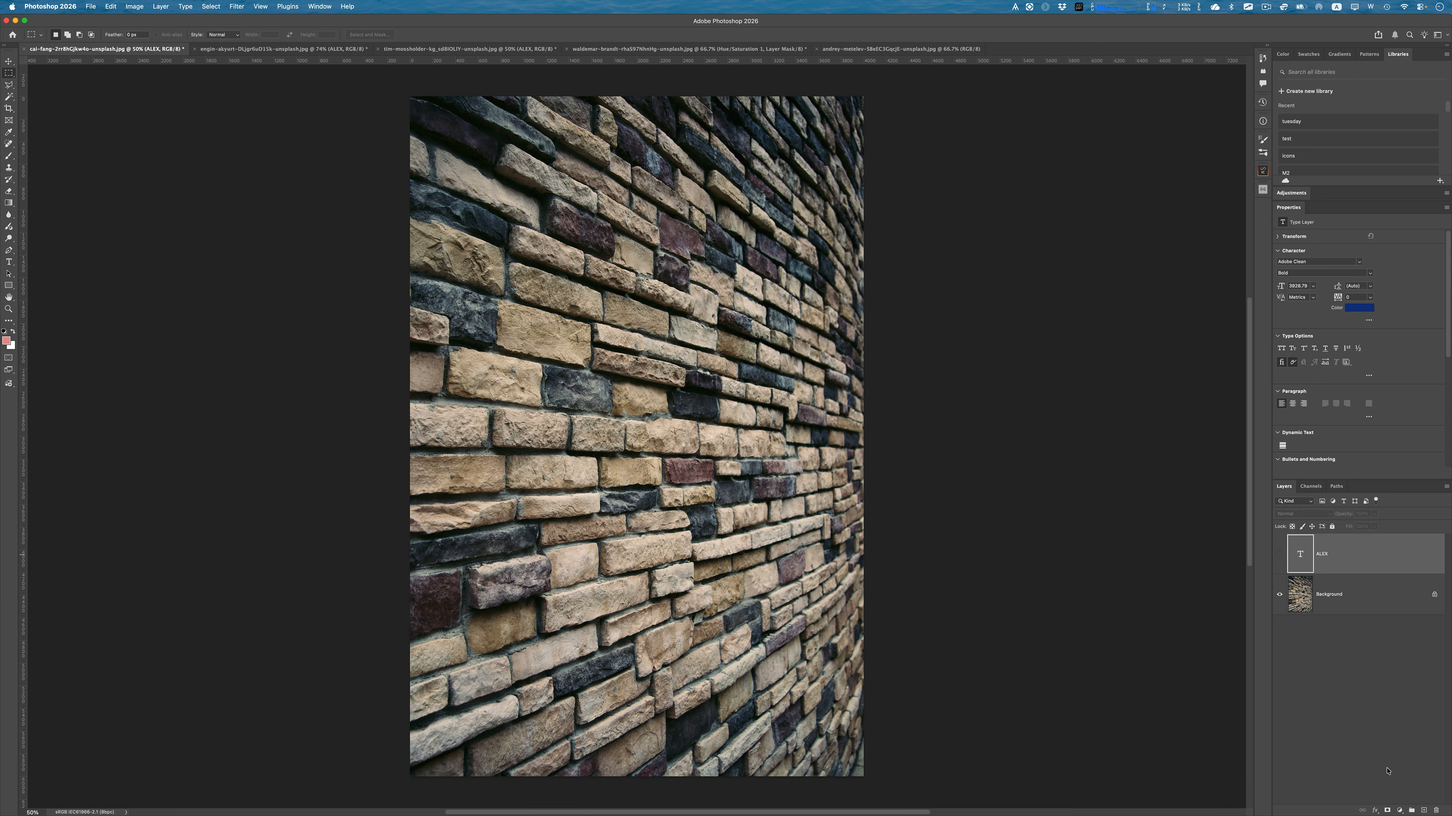
left_click(1424, 811)
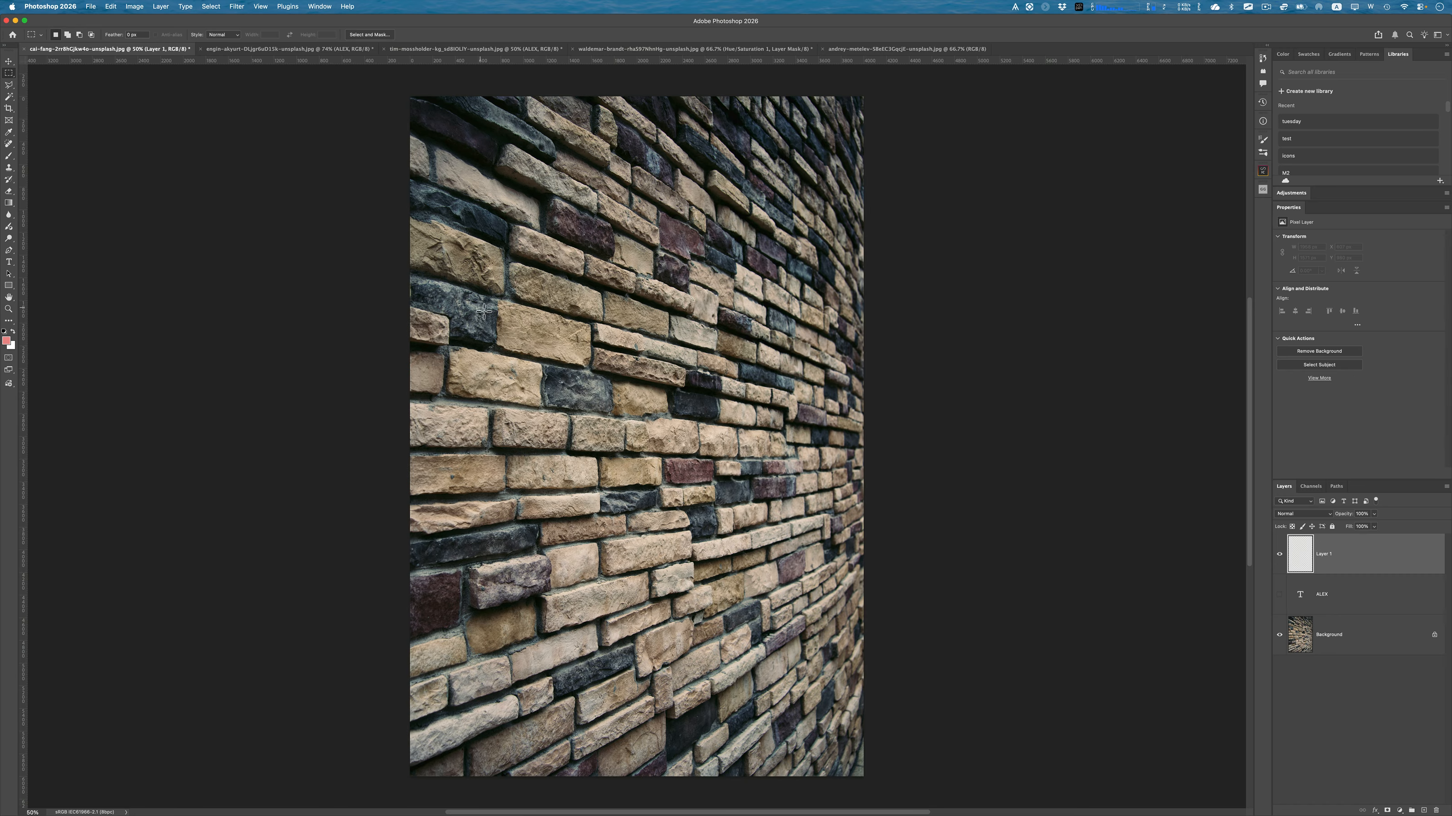
left_click(9, 63)
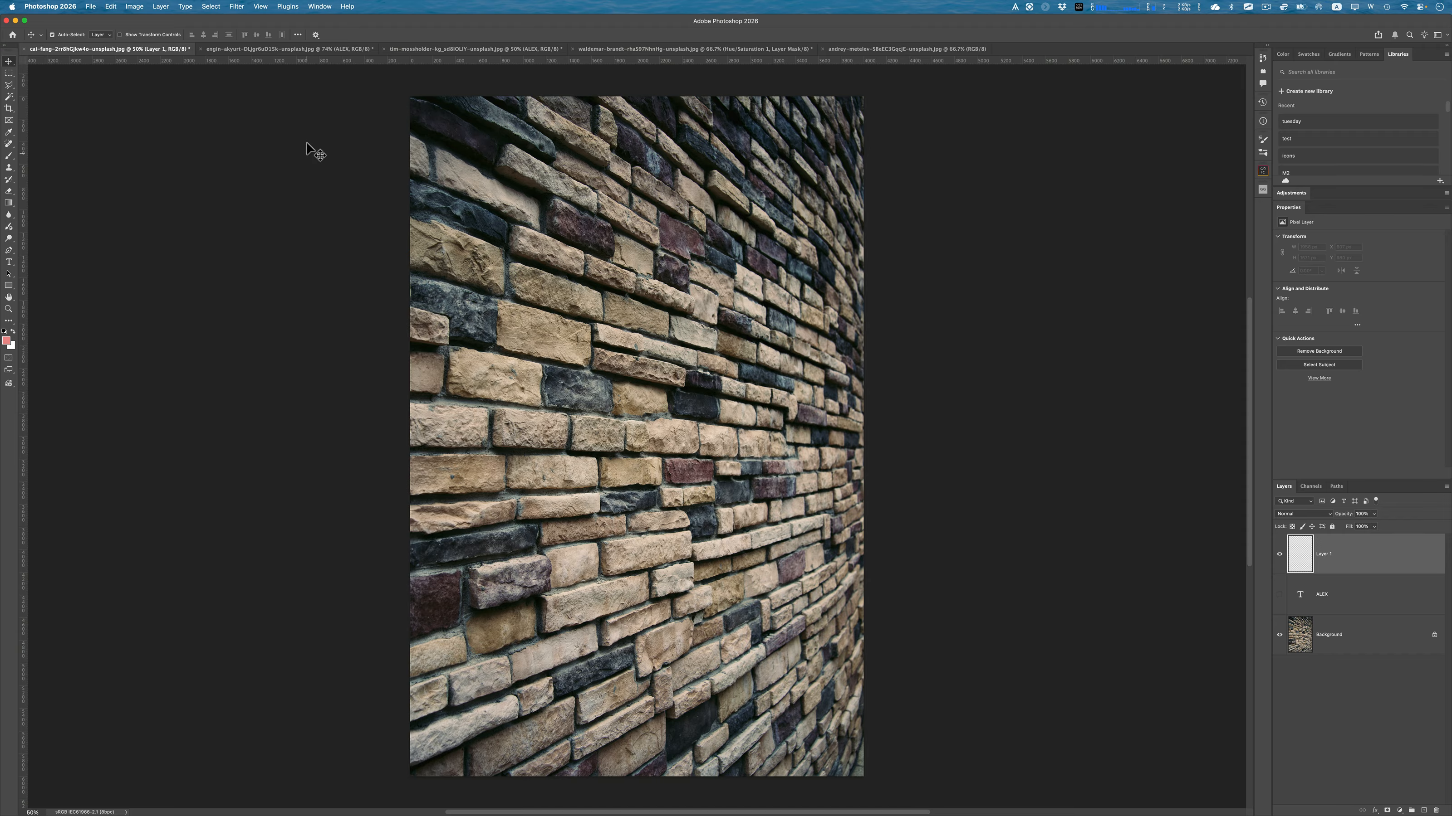
Step: Try to paste the copied text in Vanishing Point and fit it onto the wall's perspective plane
left_click(237, 7)
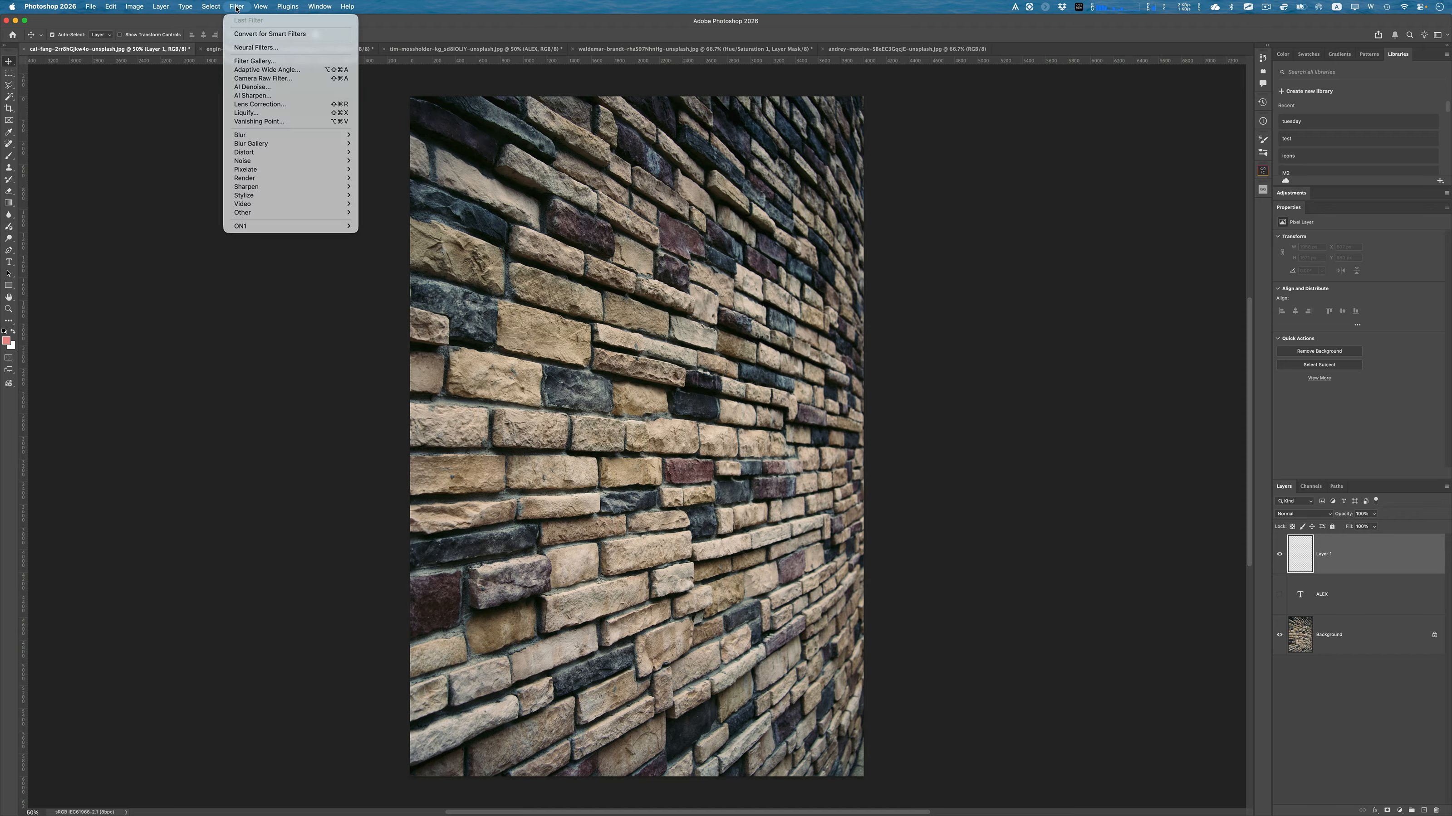
left_click(259, 121)
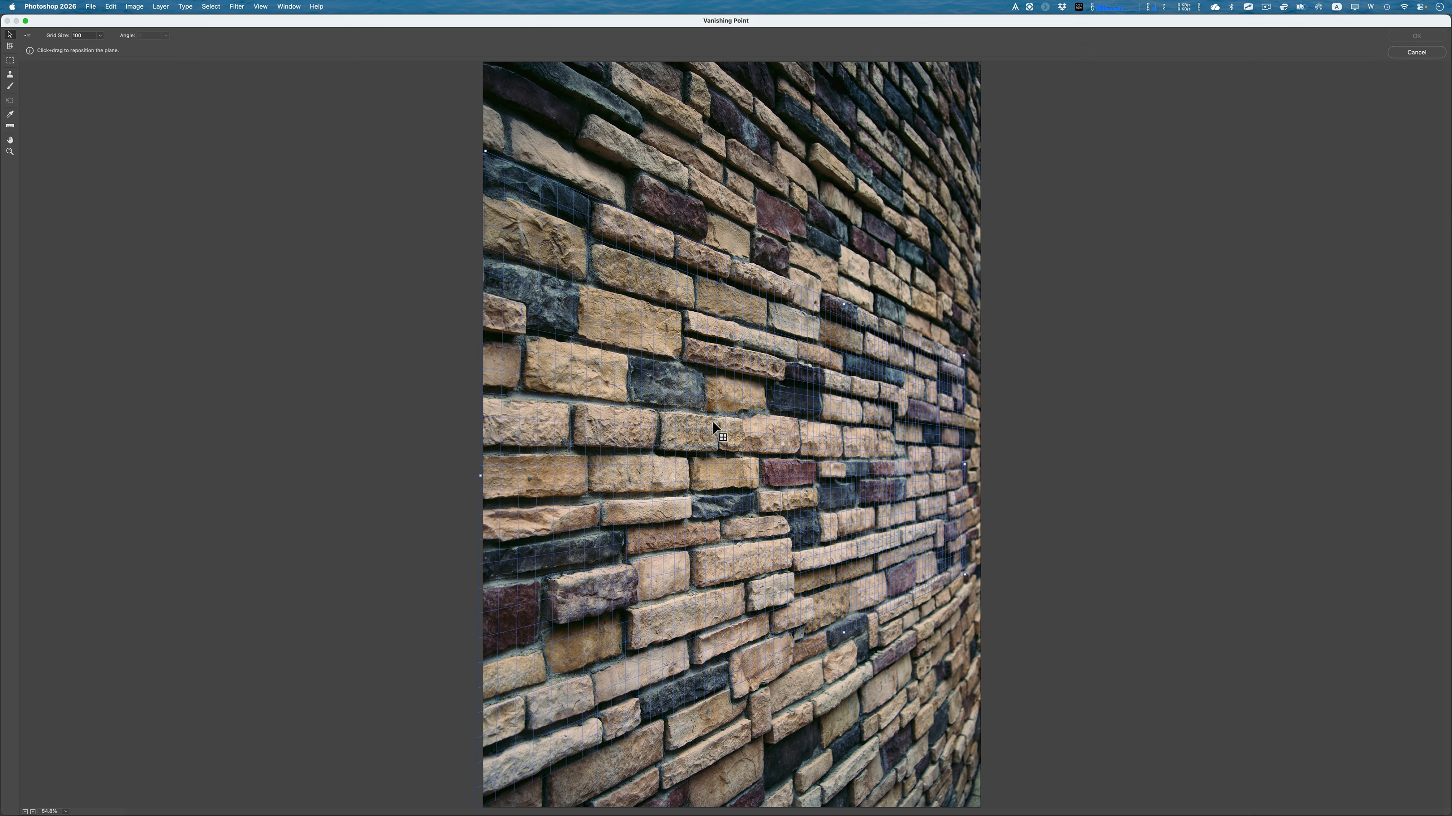
key("super+v")
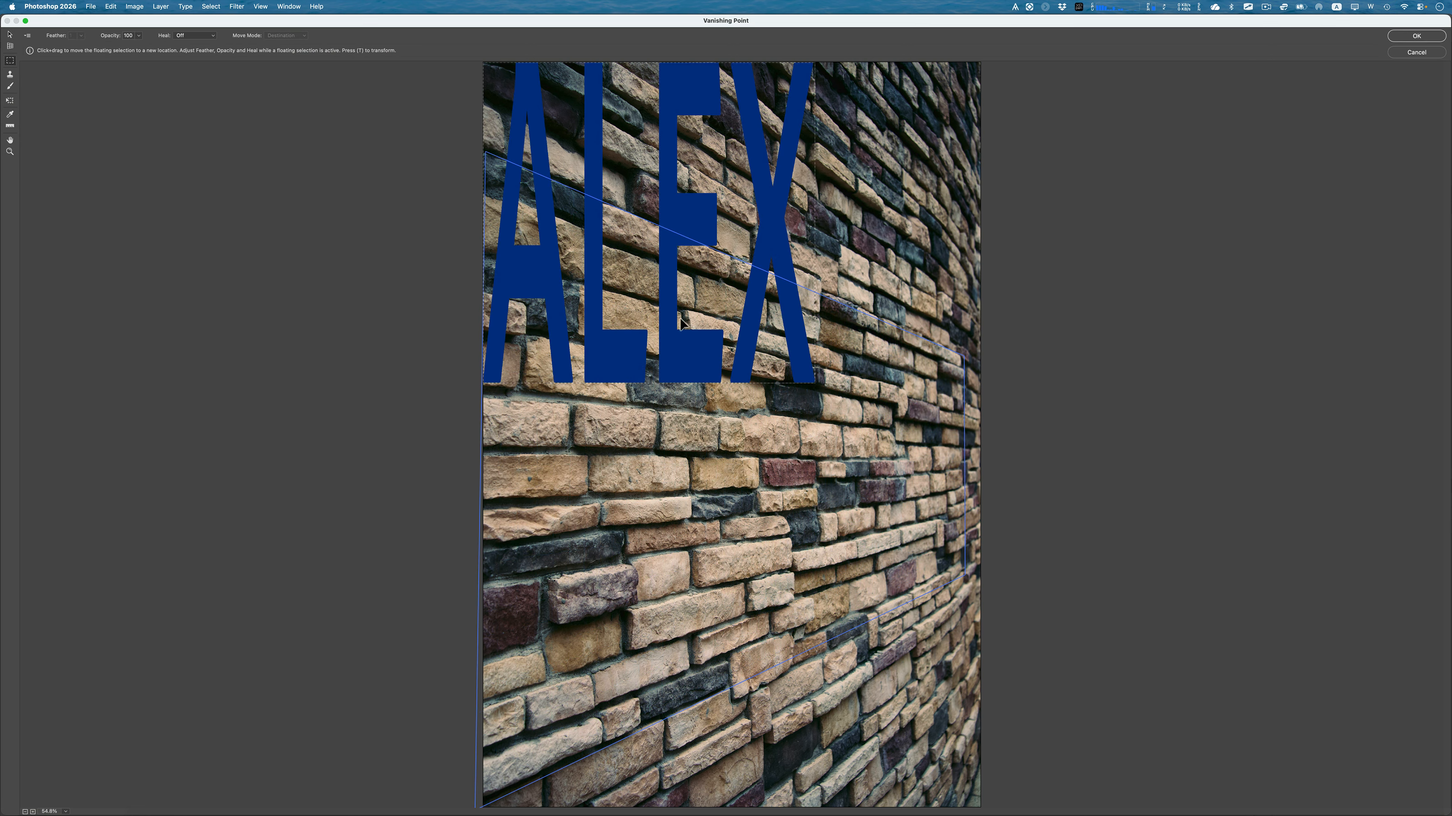
left_click_drag(667, 299, 756, 535)
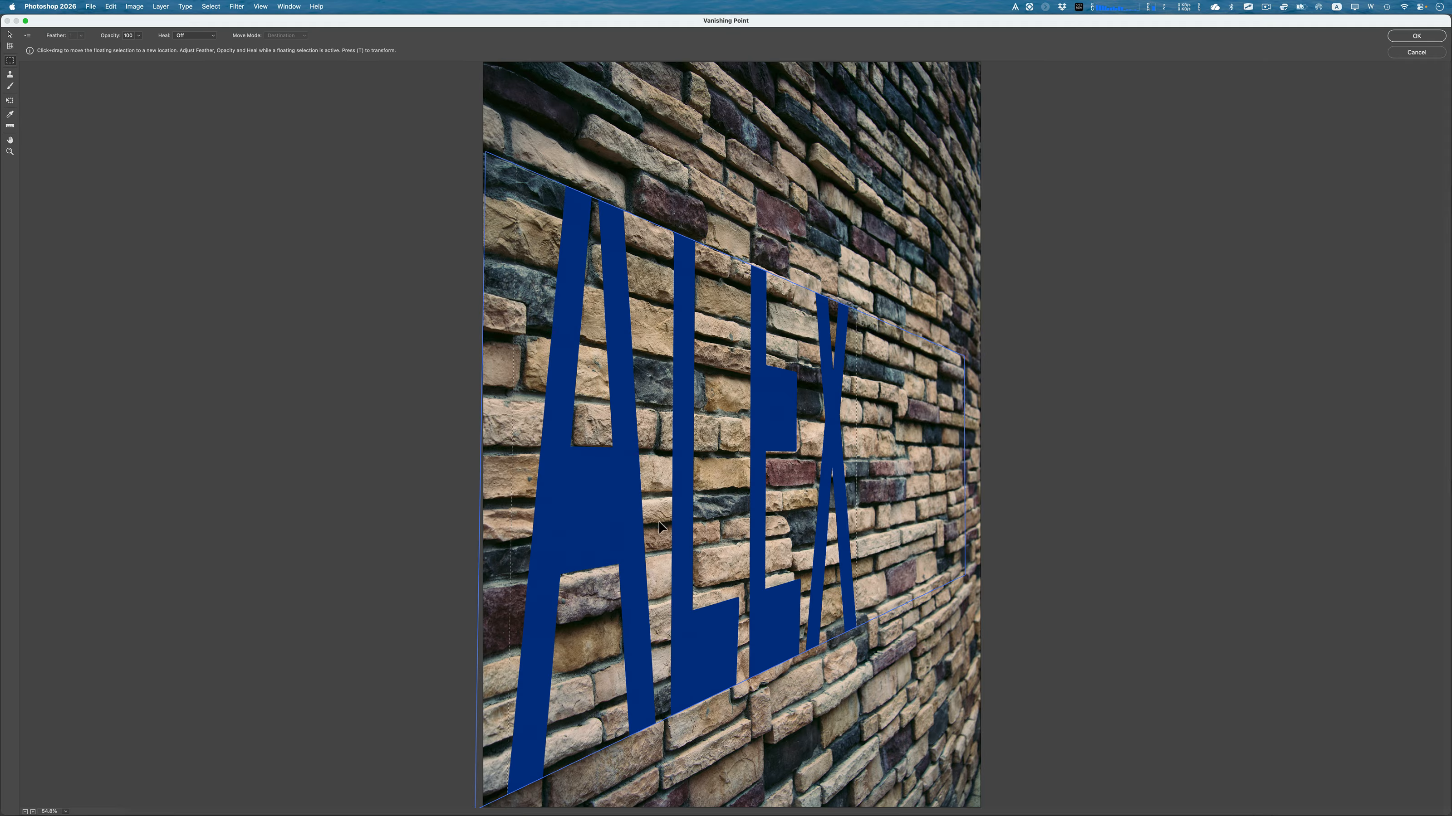
left_click_drag(684, 486, 711, 657)
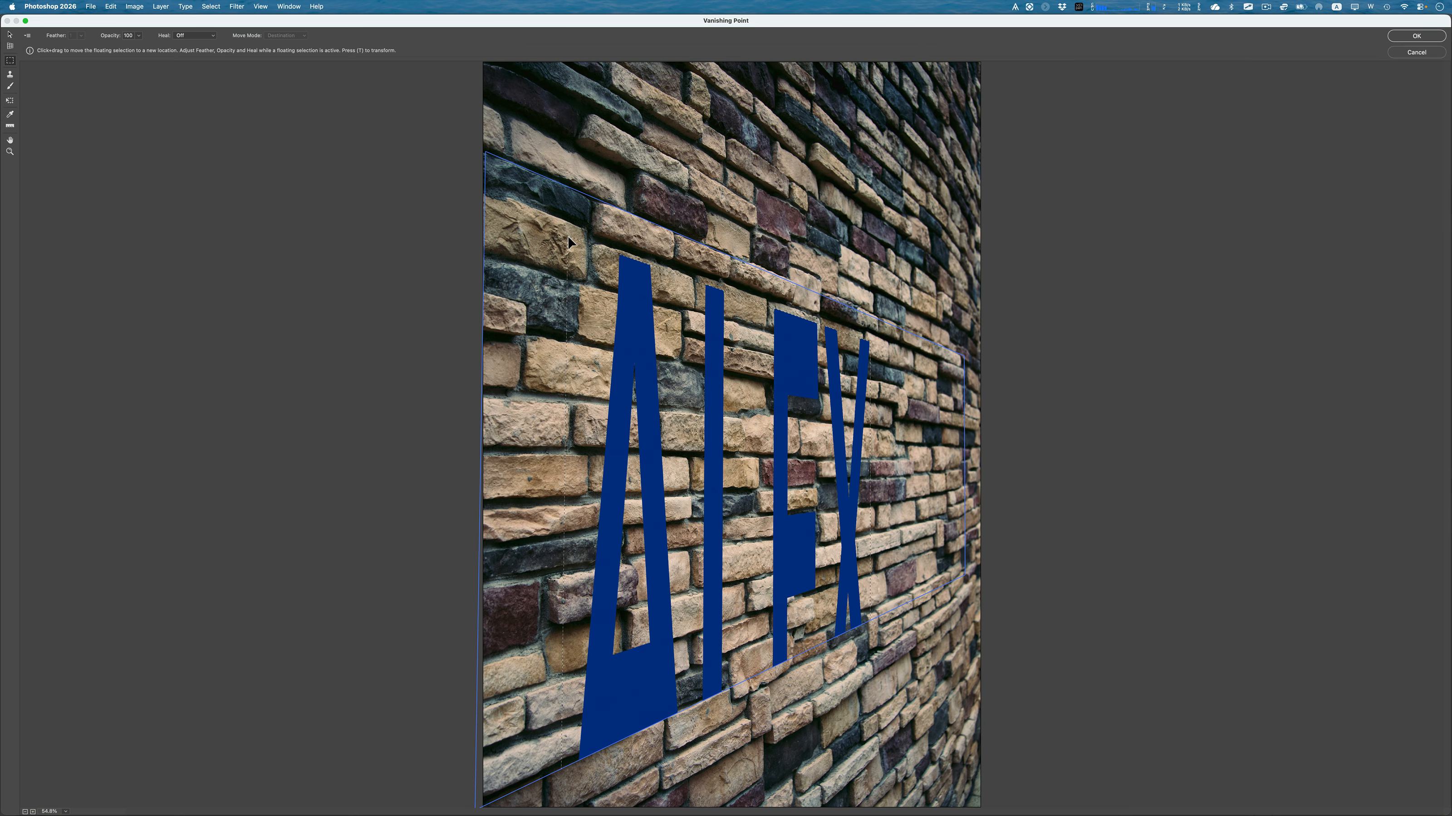
left_click_drag(570, 241, 622, 293)
left_click(645, 298)
left_click(629, 287)
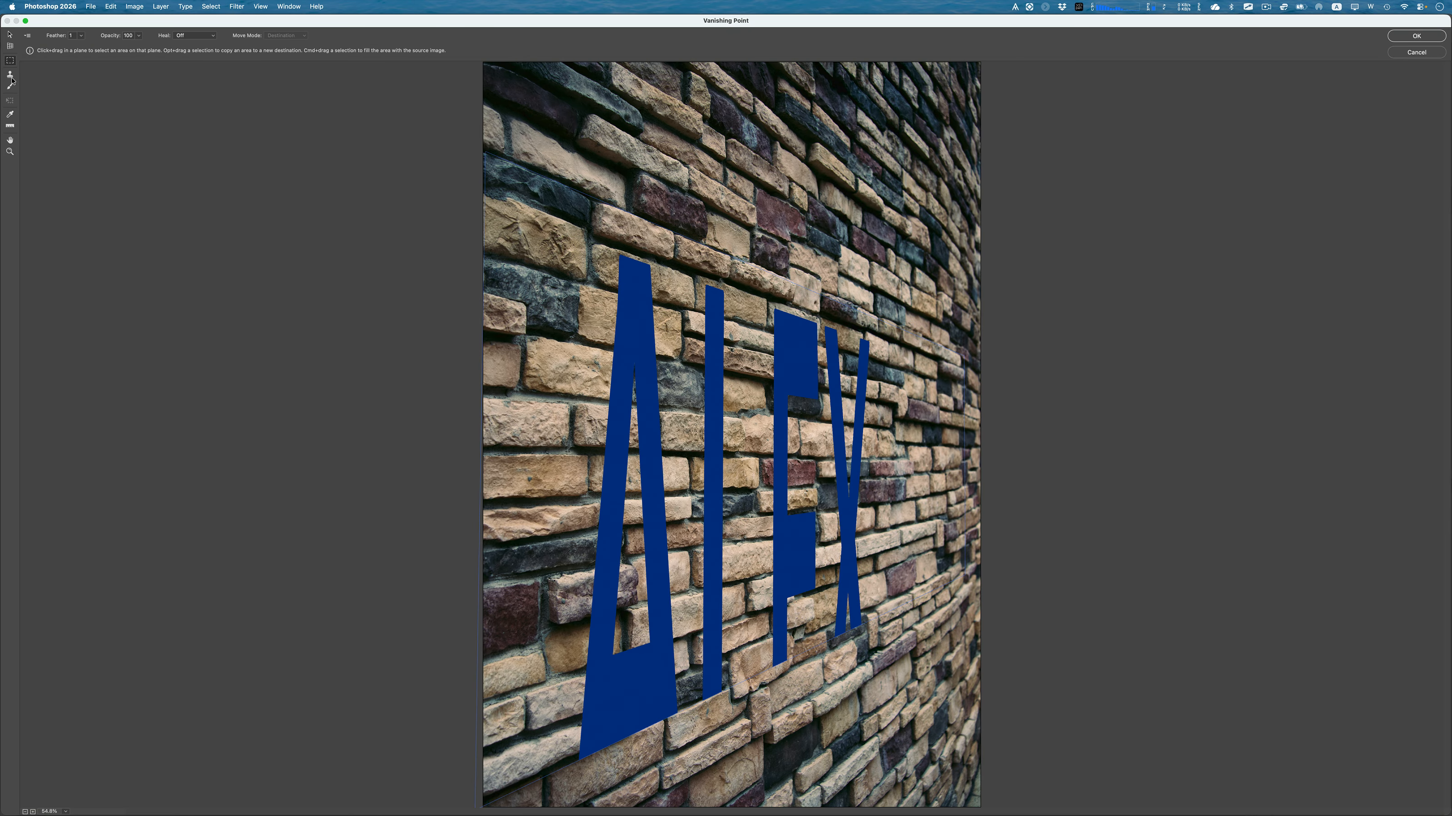
Step: Undo the text's placement on the plane and leave Vanishing Point without applying it
left_click(10, 47)
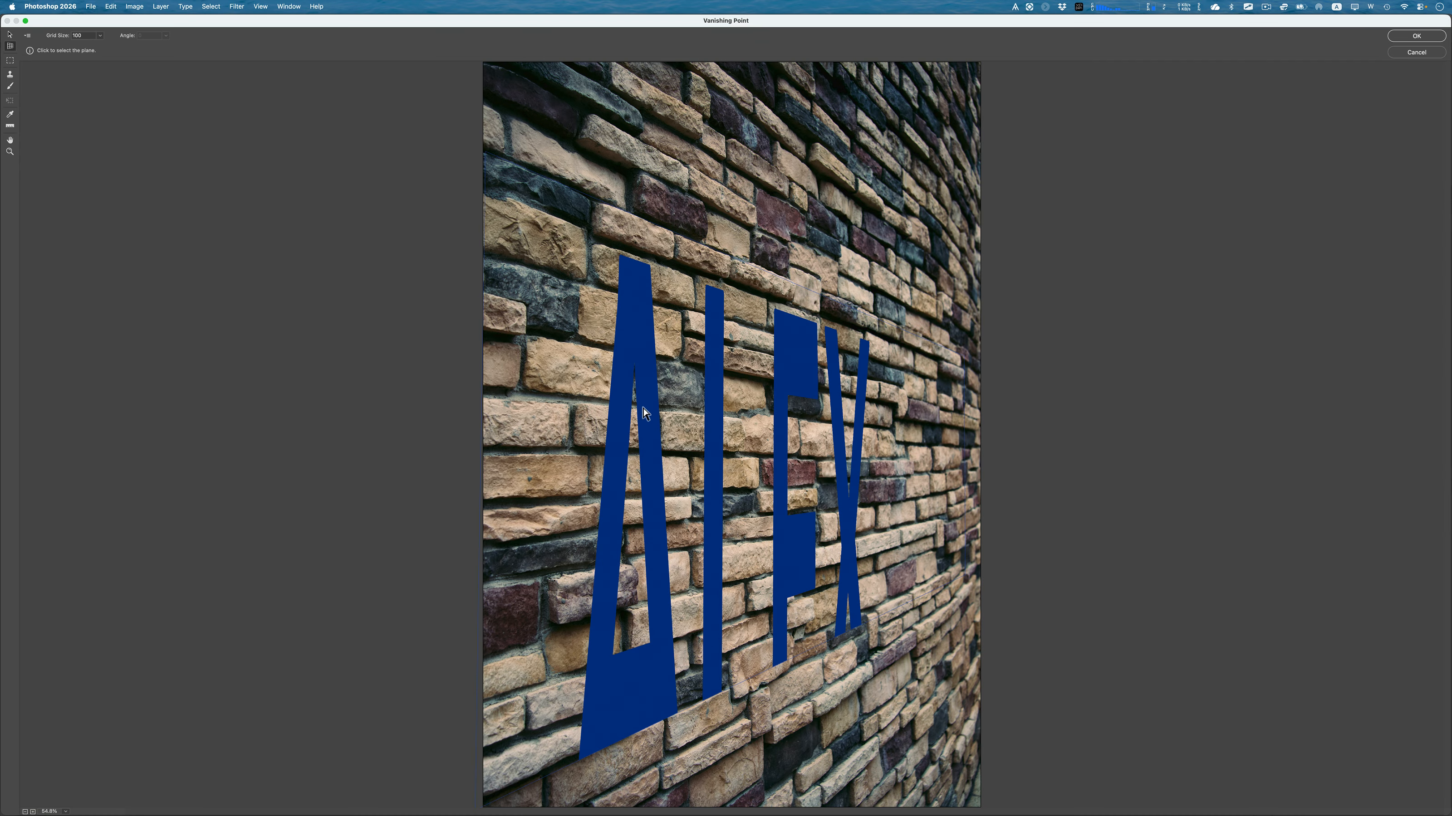
left_click_drag(638, 404, 638, 405)
key("super+z")
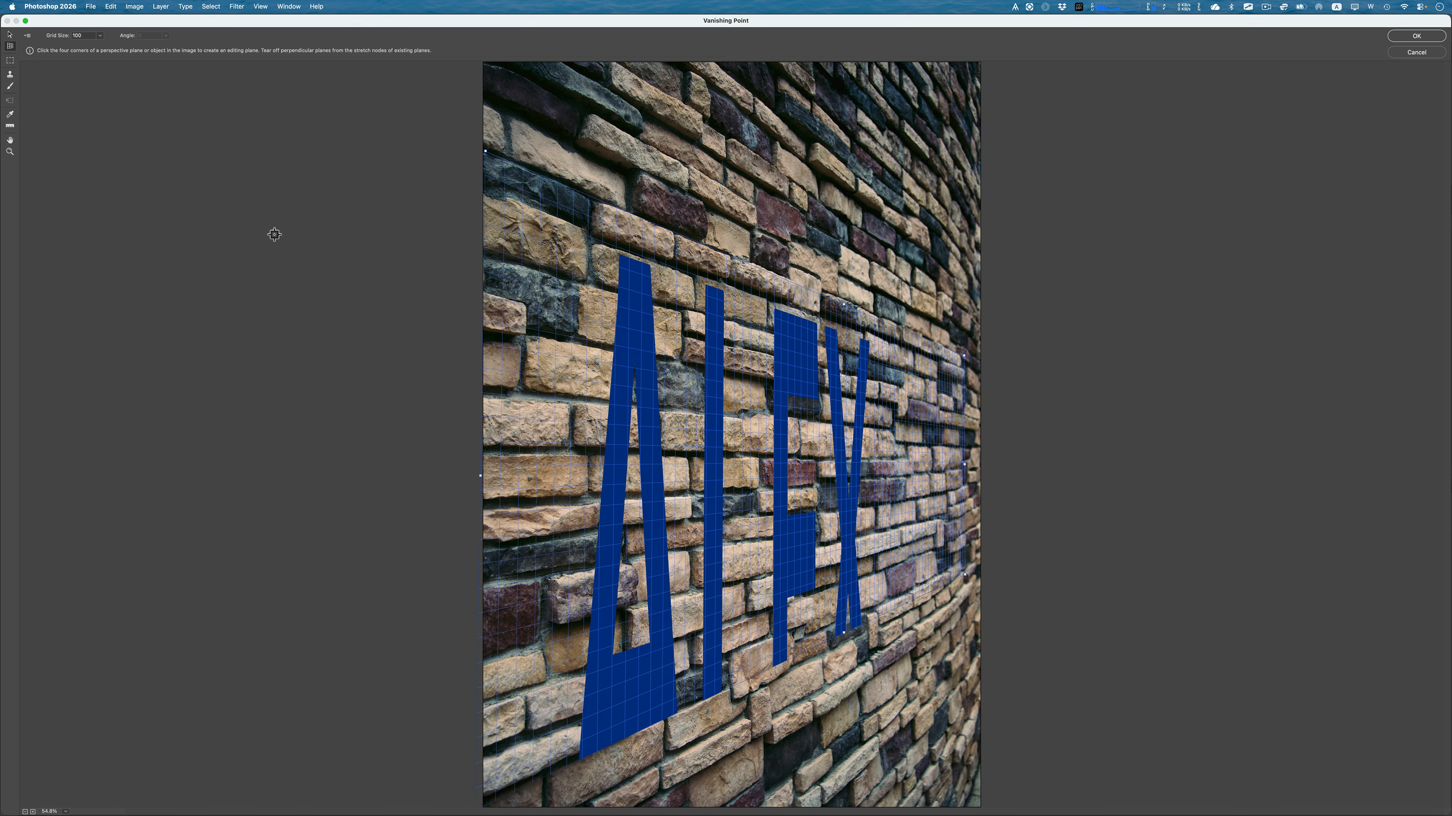
key("super+z")
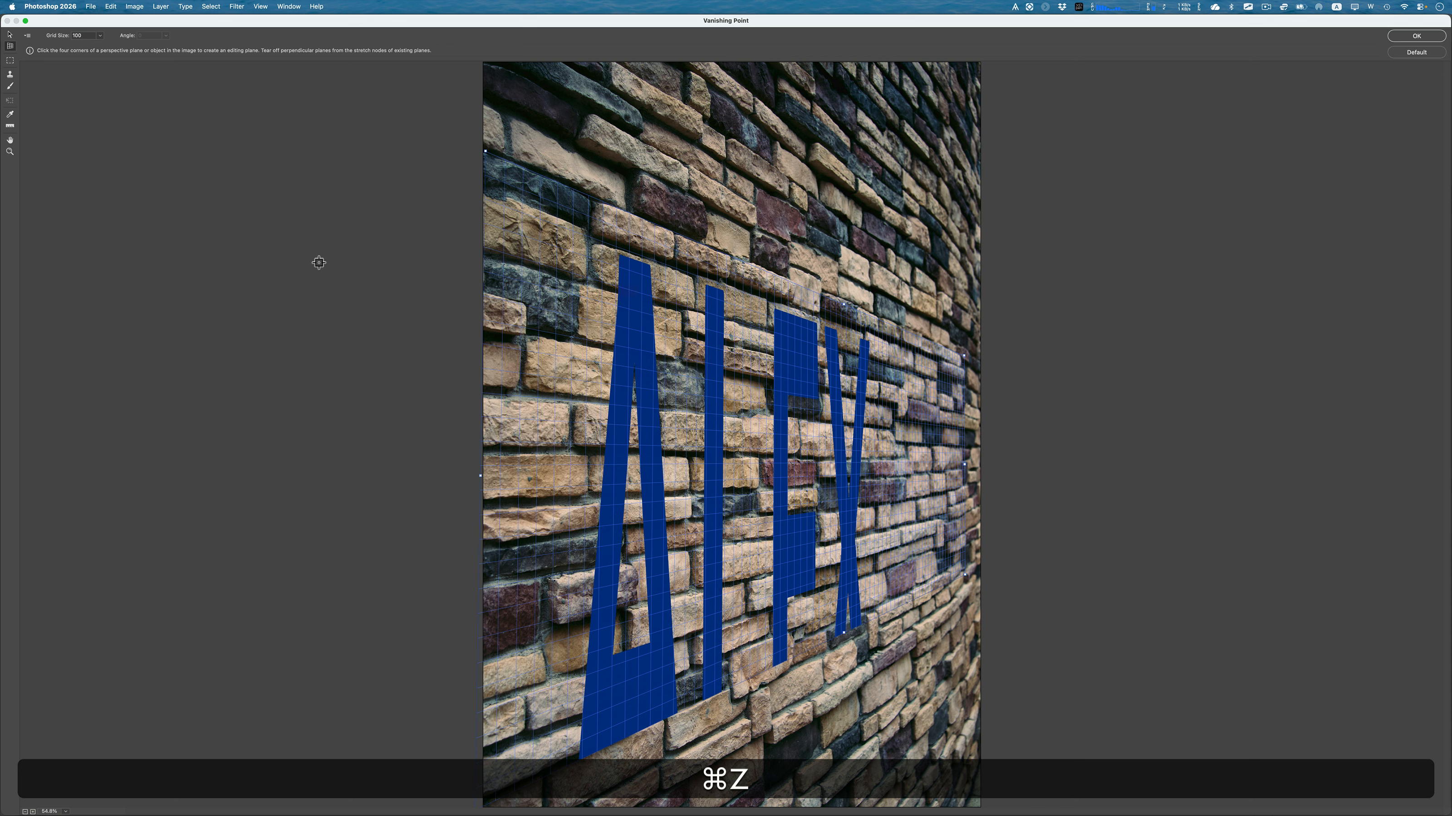
key("super+z")
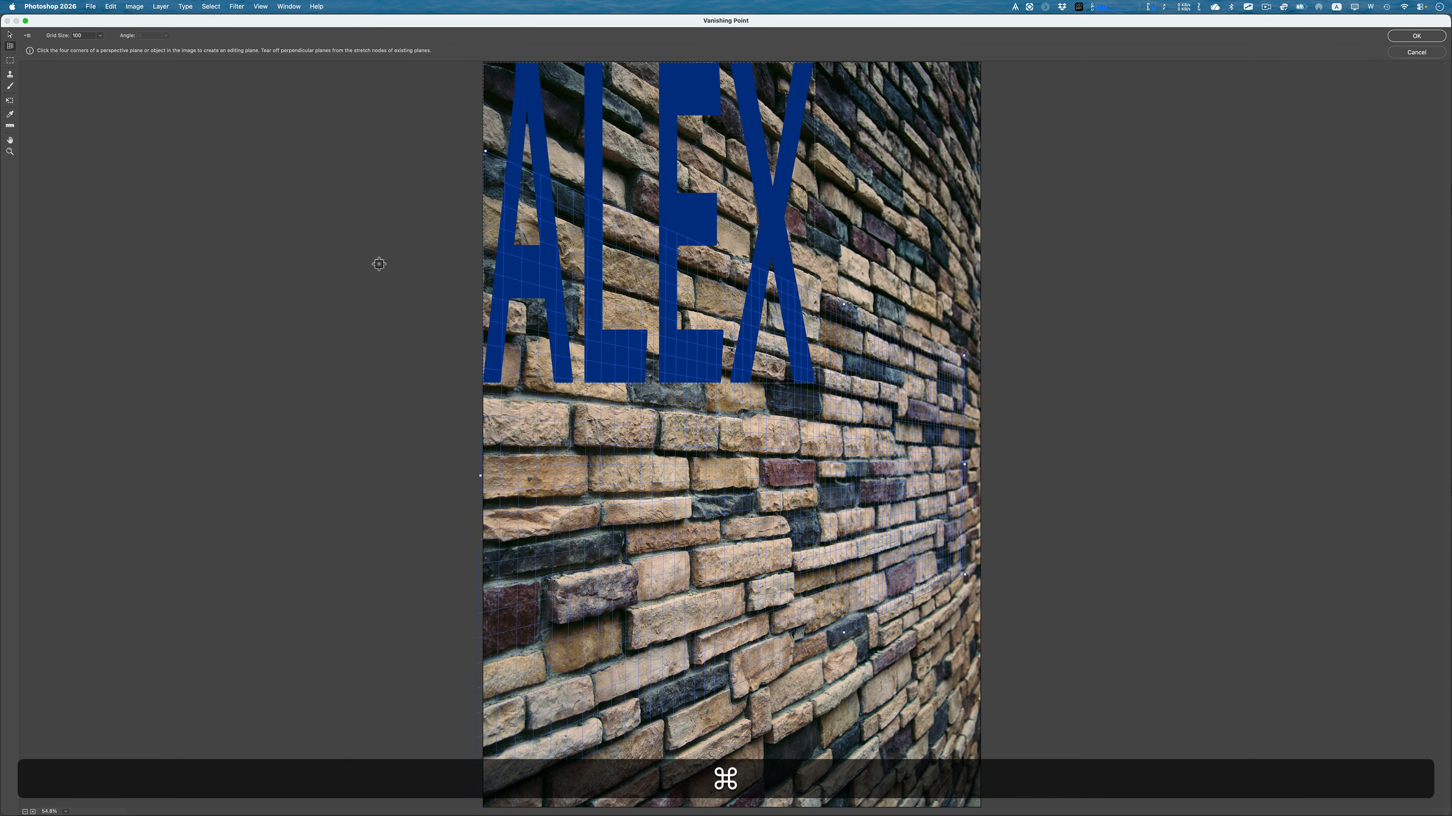
left_click(9, 35)
left_click(596, 107)
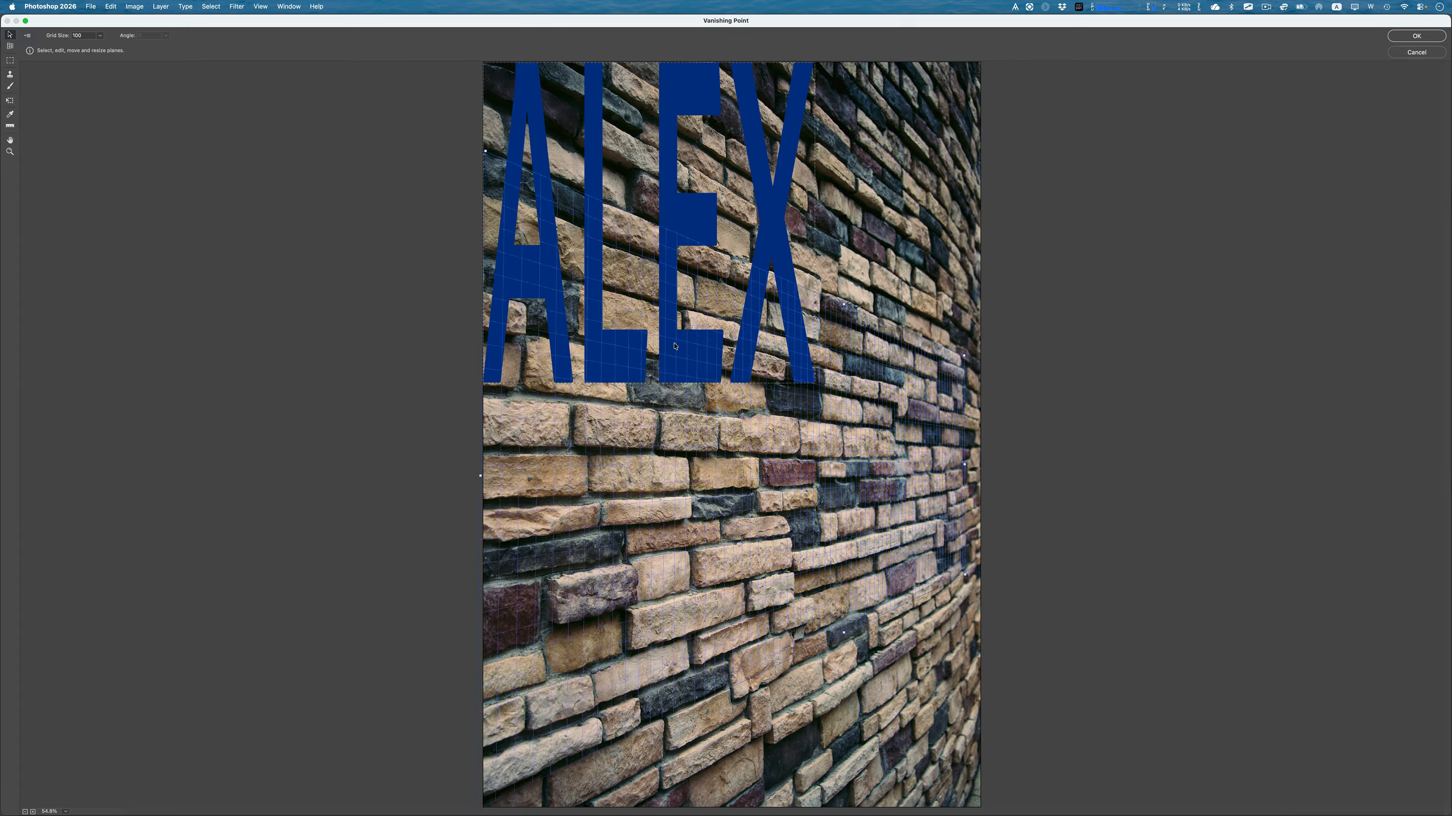
key("super+z")
key("super+z")
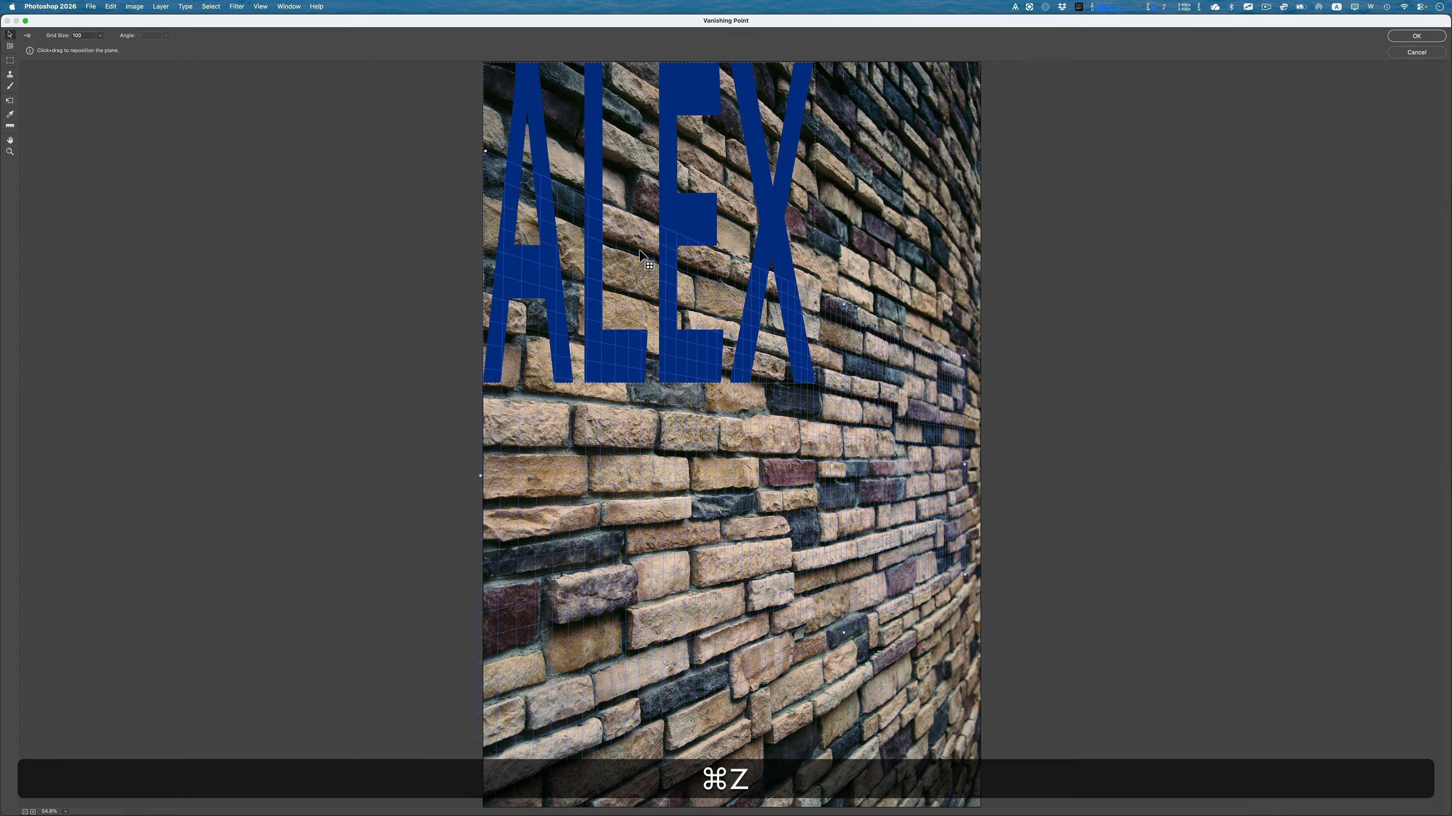
left_click(680, 101)
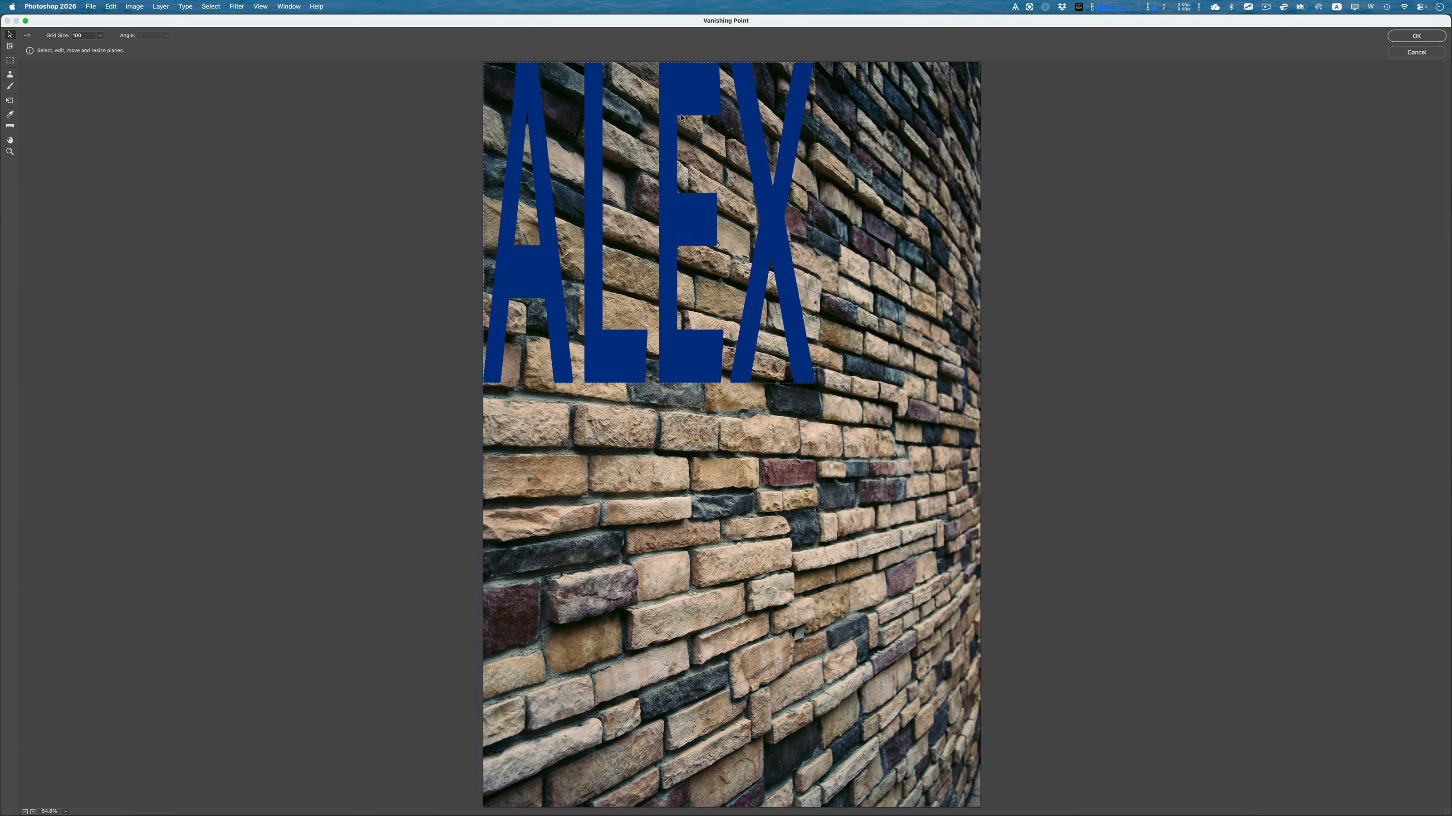
key("Escape")
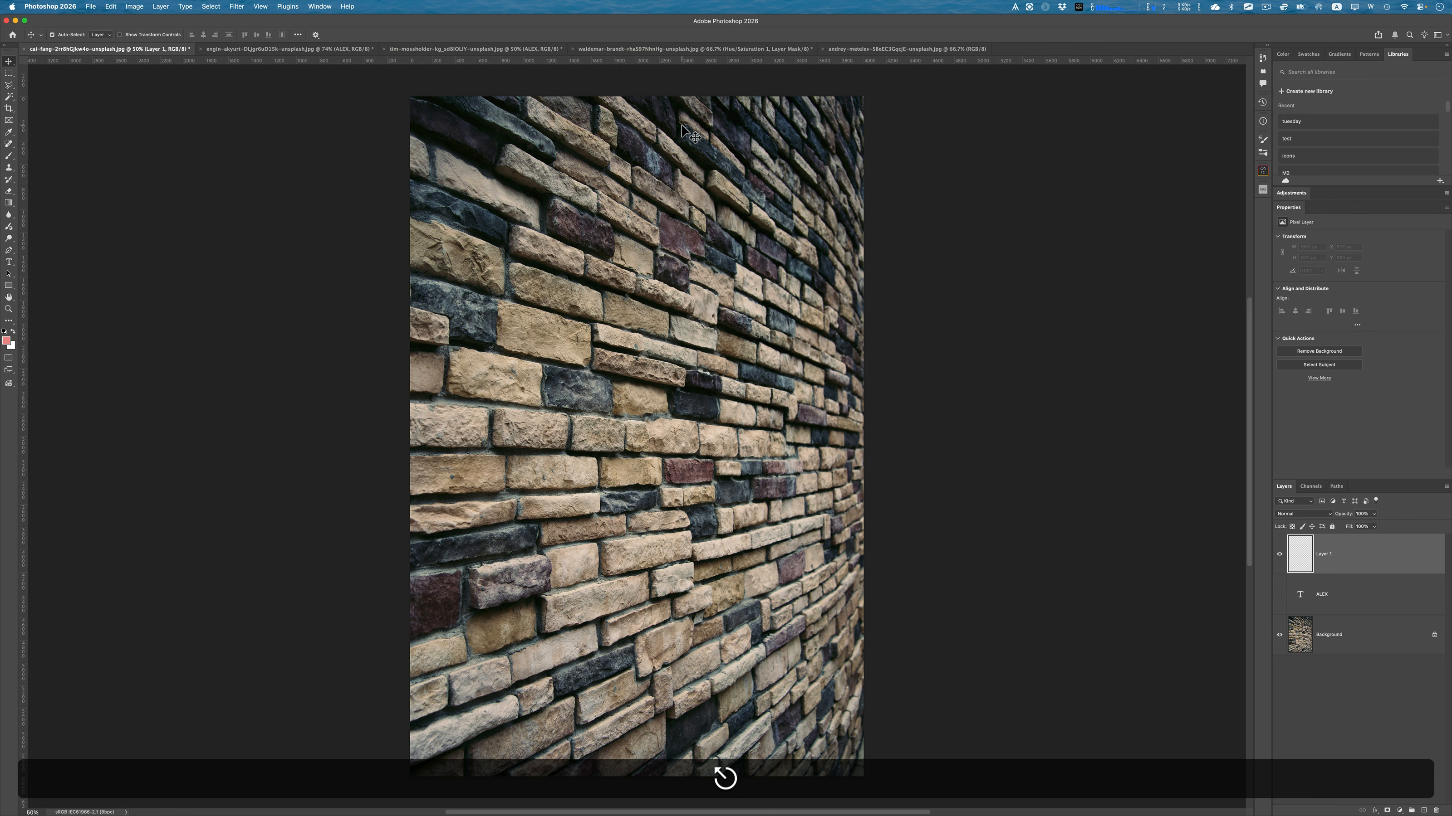
Step: Paste the copied text into Vanishing Point on the empty layer and place it on the stone wall's perspective plane
left_click(237, 7)
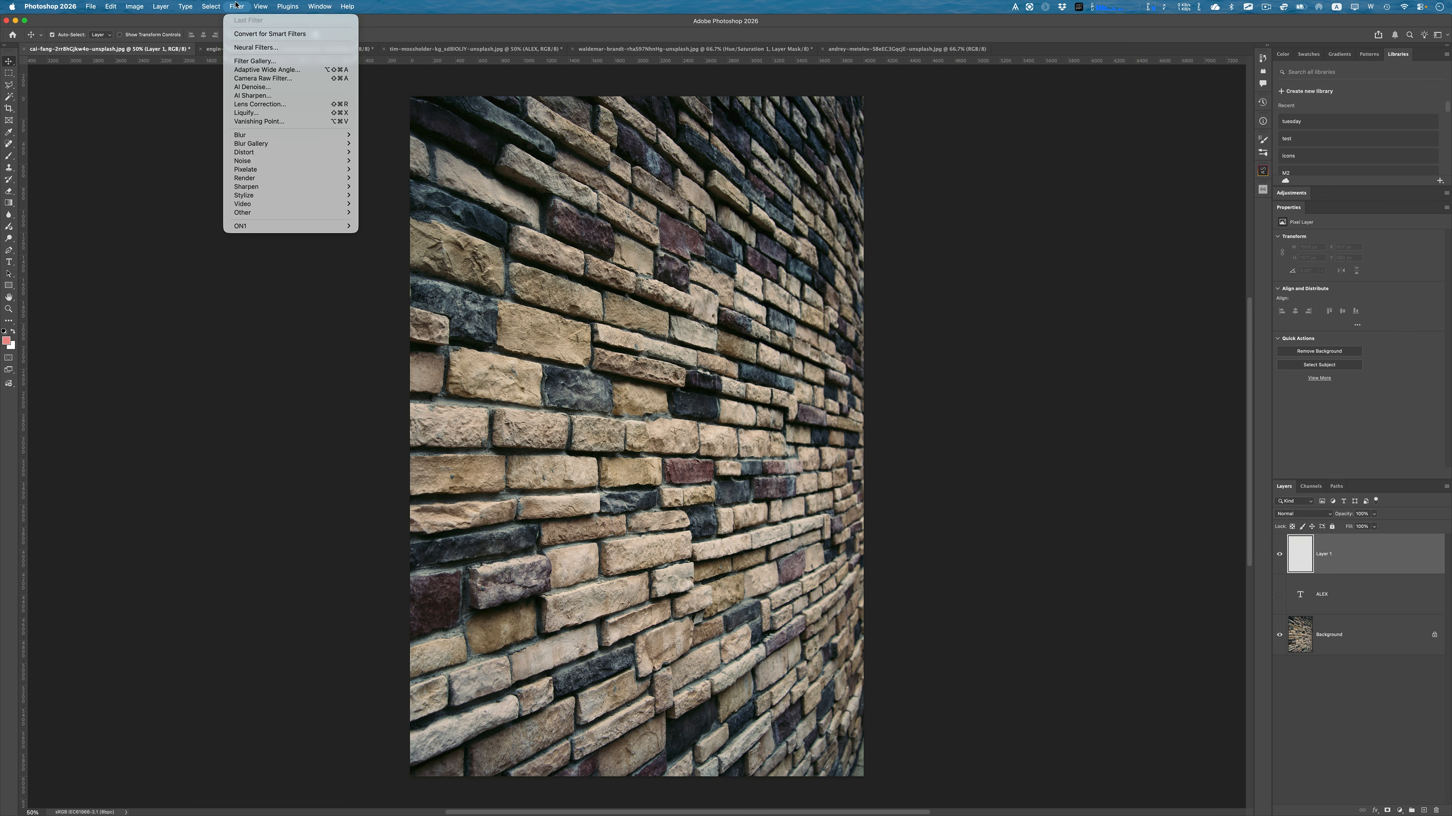
left_click(266, 123)
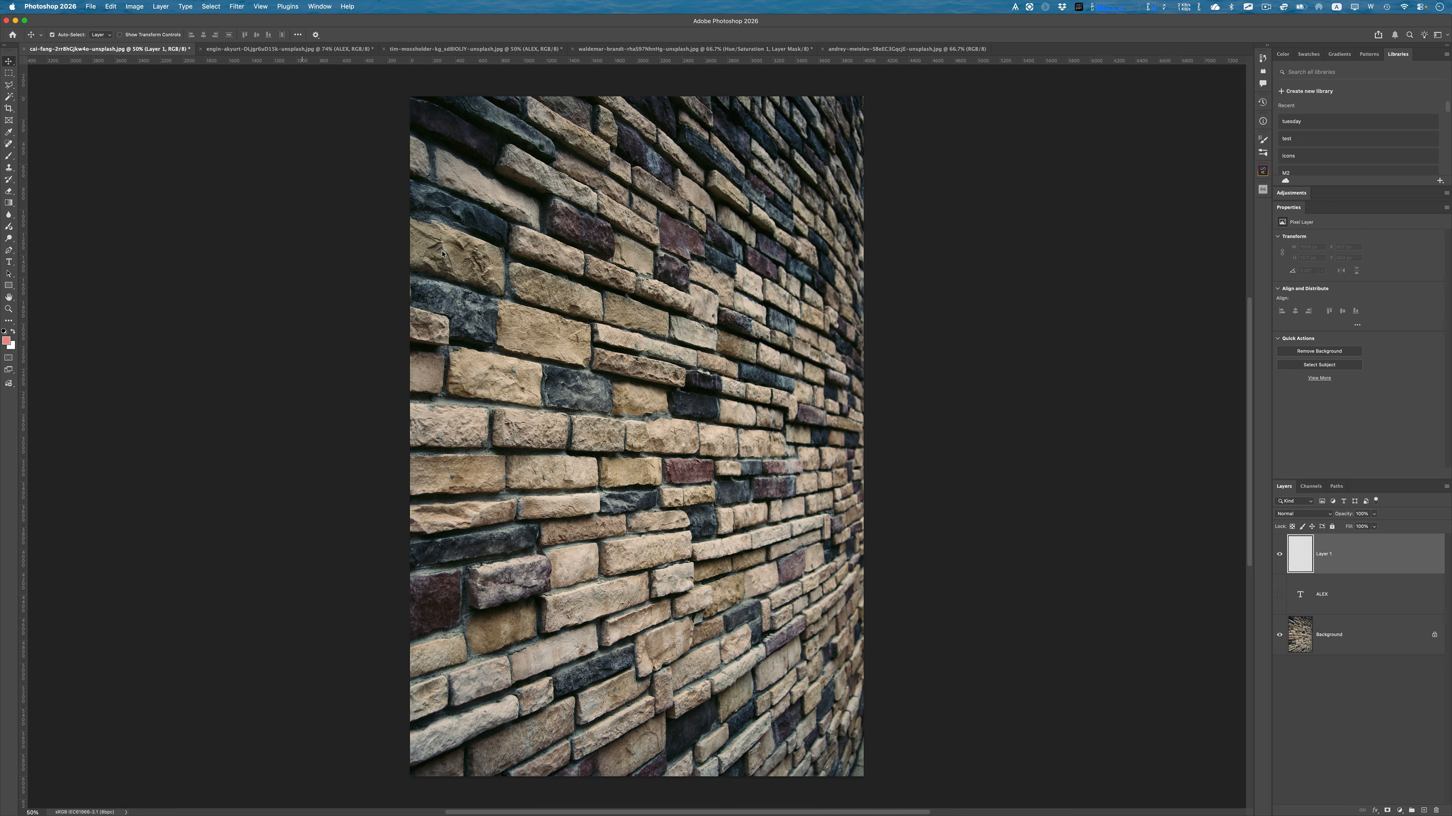
key("super+v")
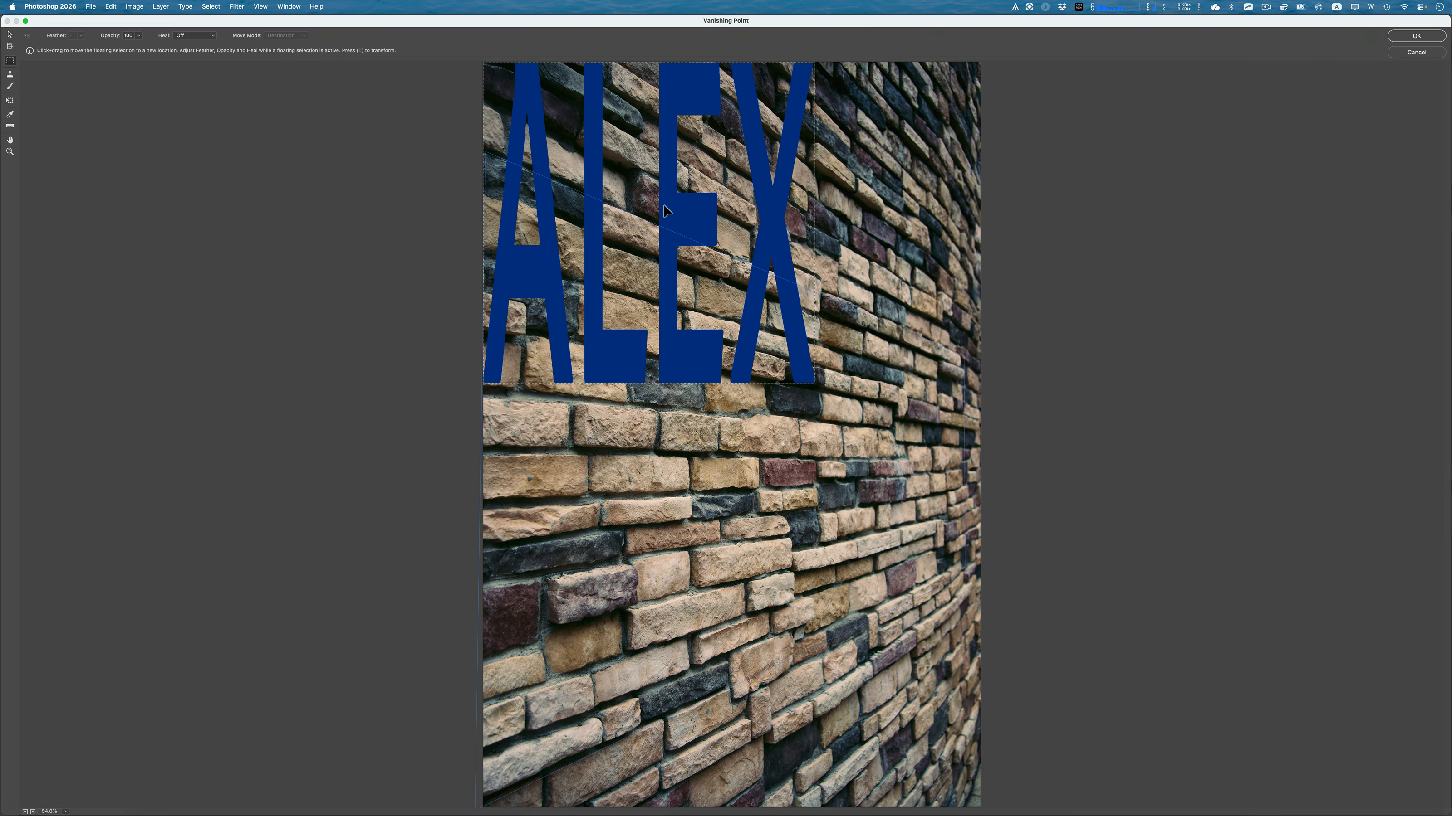
left_click_drag(665, 206, 782, 489)
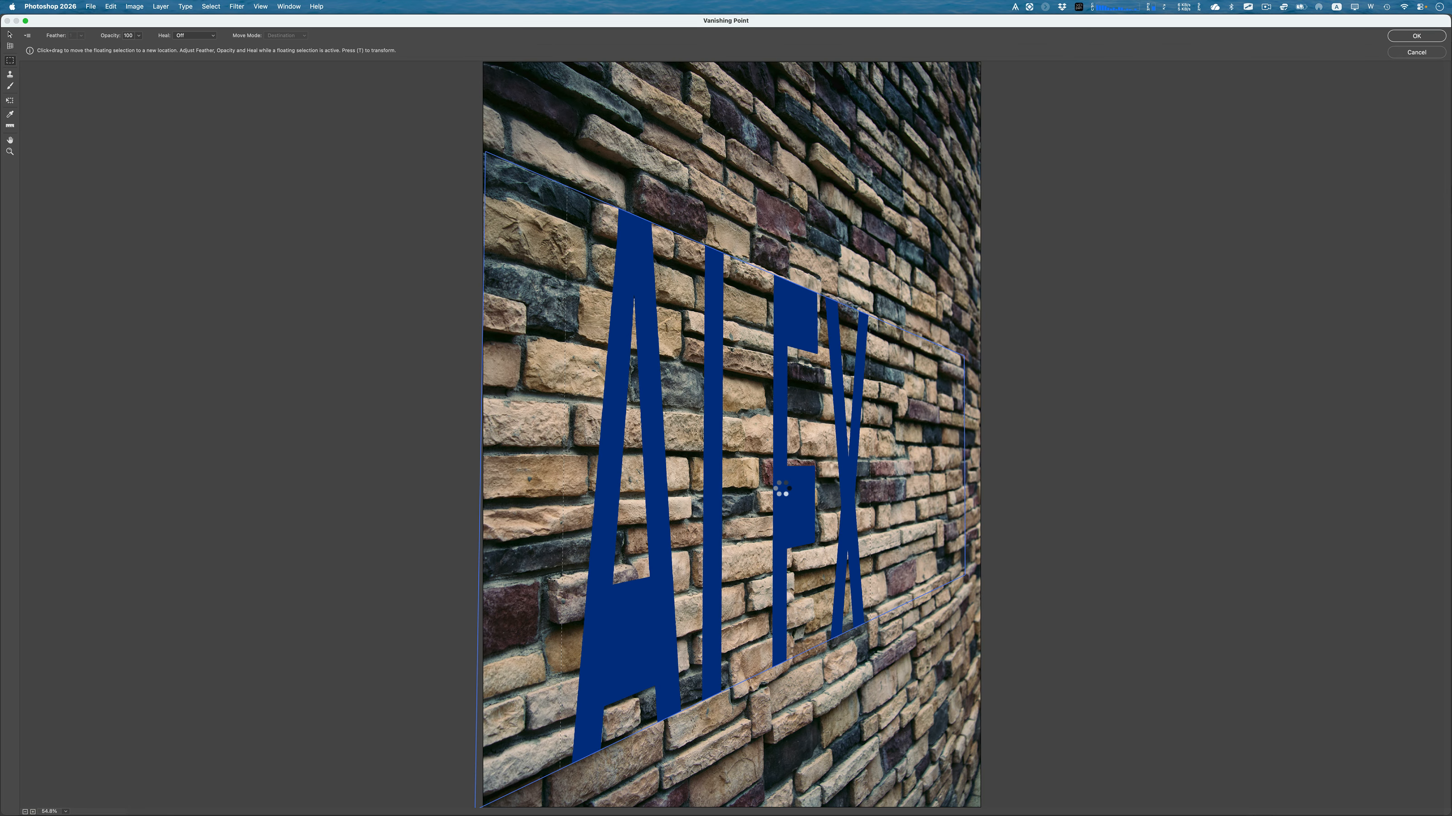
Step: Transform and reposition the placed text so the whole word fits the wall's perspective plane, and apply Vanishing Point
key("super+t")
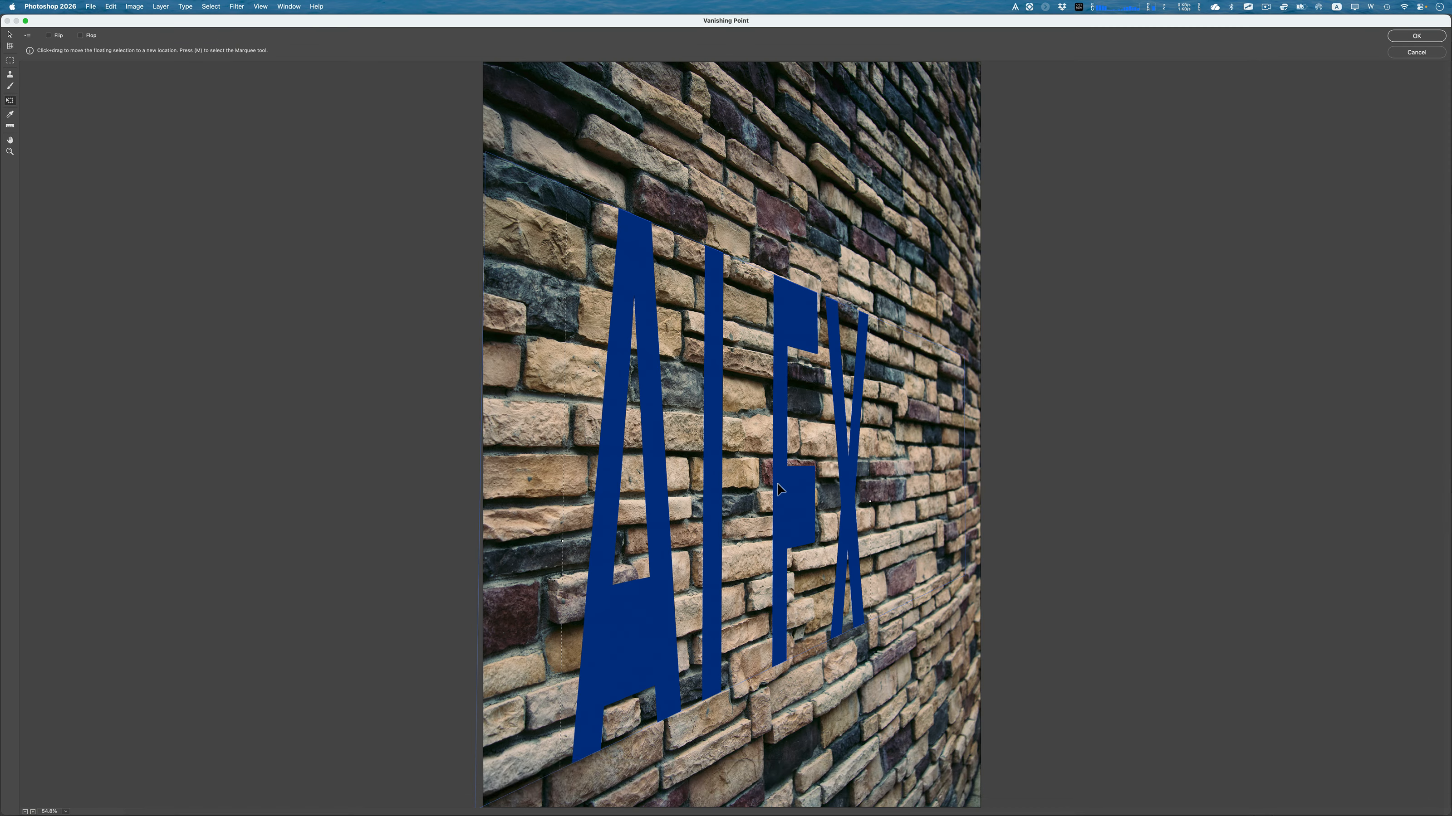
left_click_drag(795, 321, 796, 382)
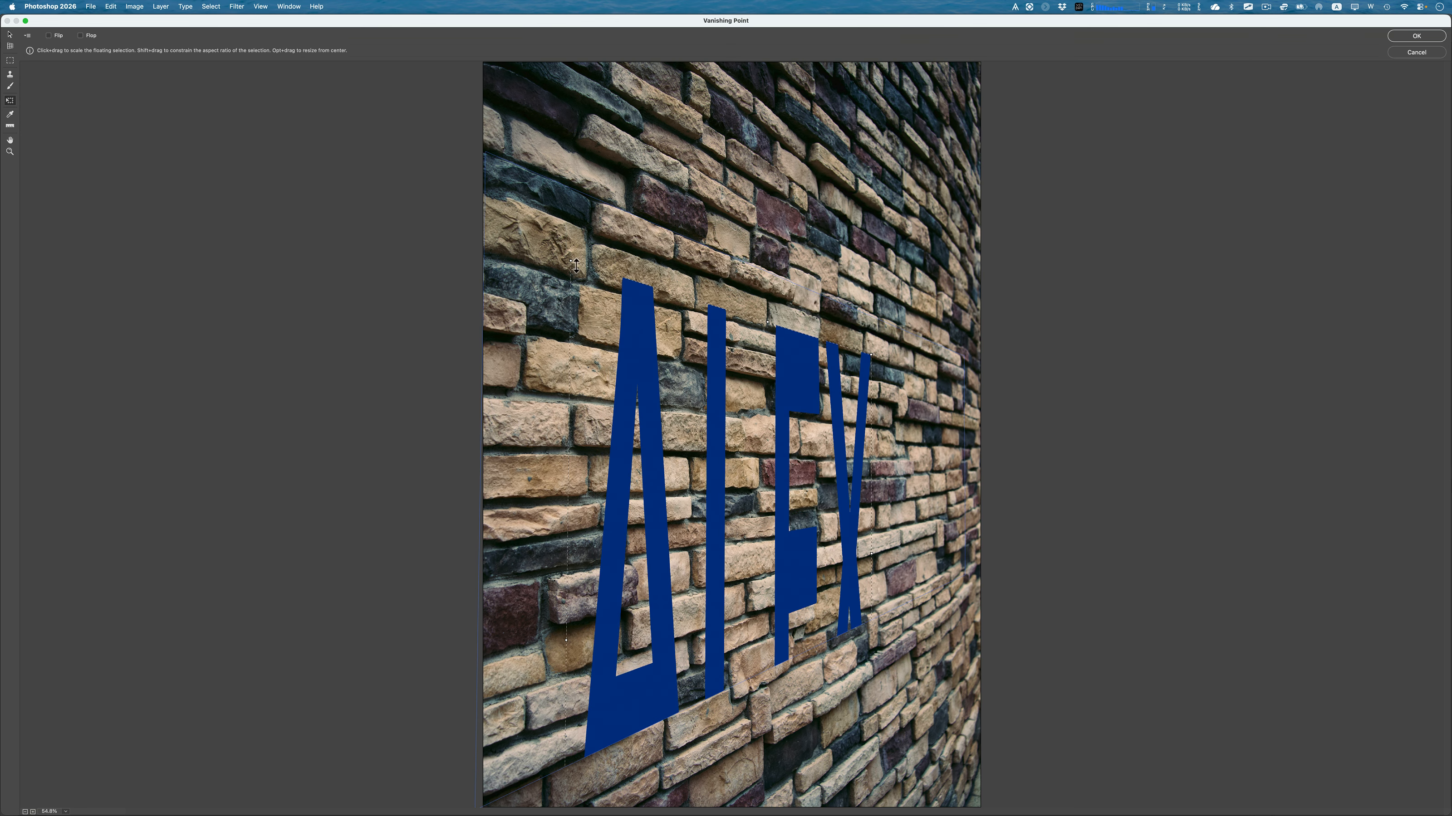
left_click_drag(575, 265, 543, 493)
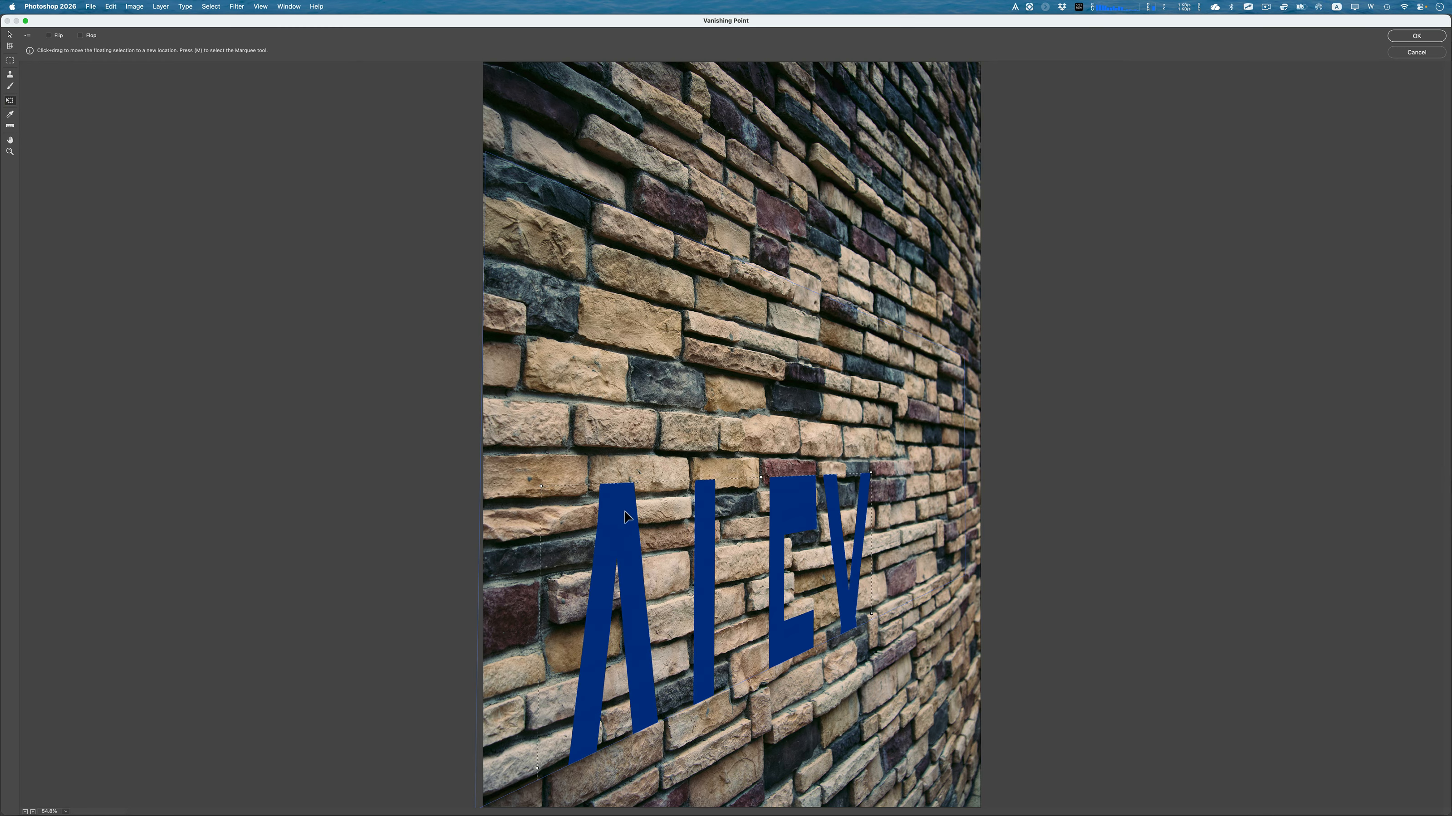
left_click_drag(624, 516, 611, 293)
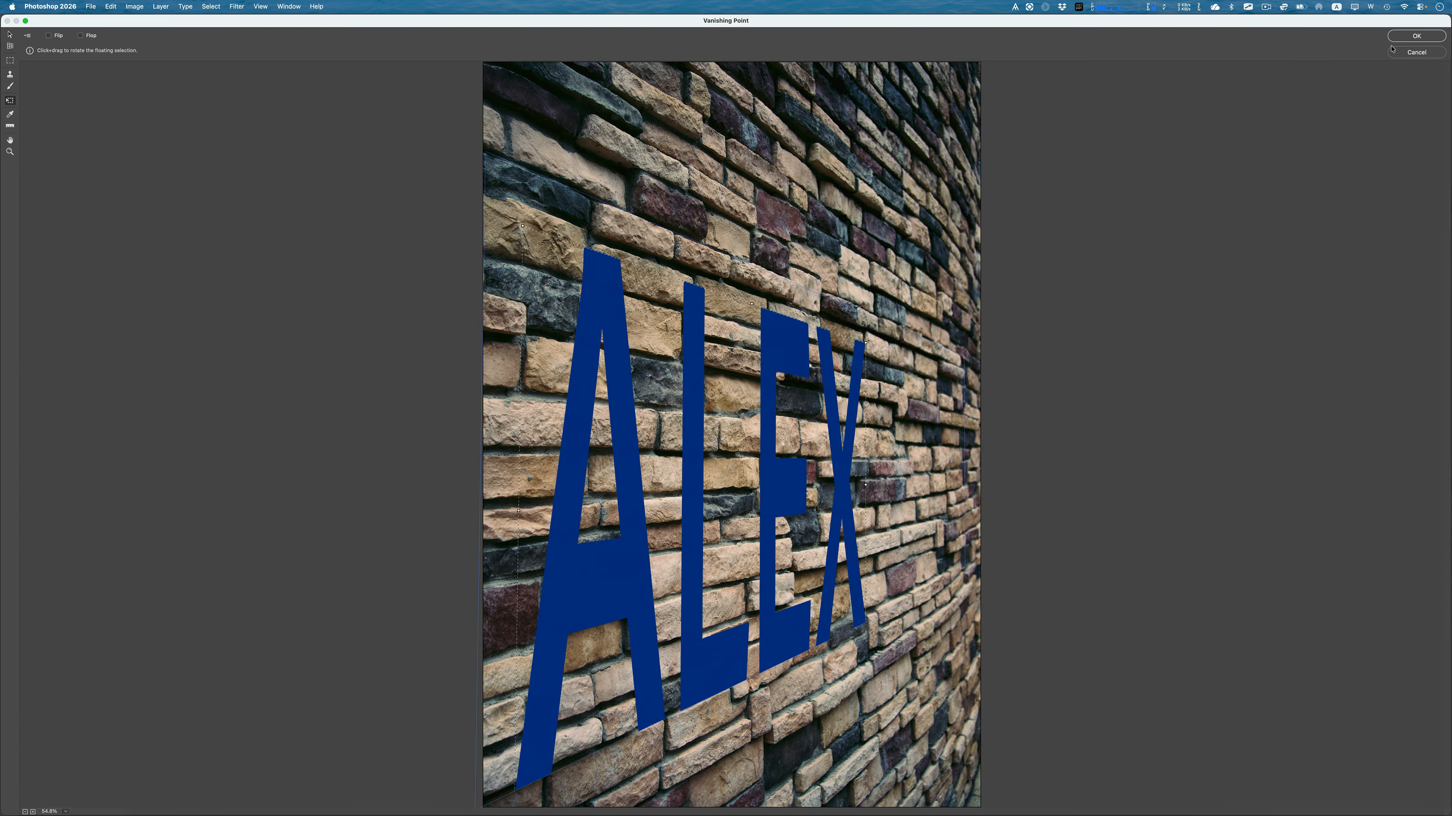
left_click(1416, 36)
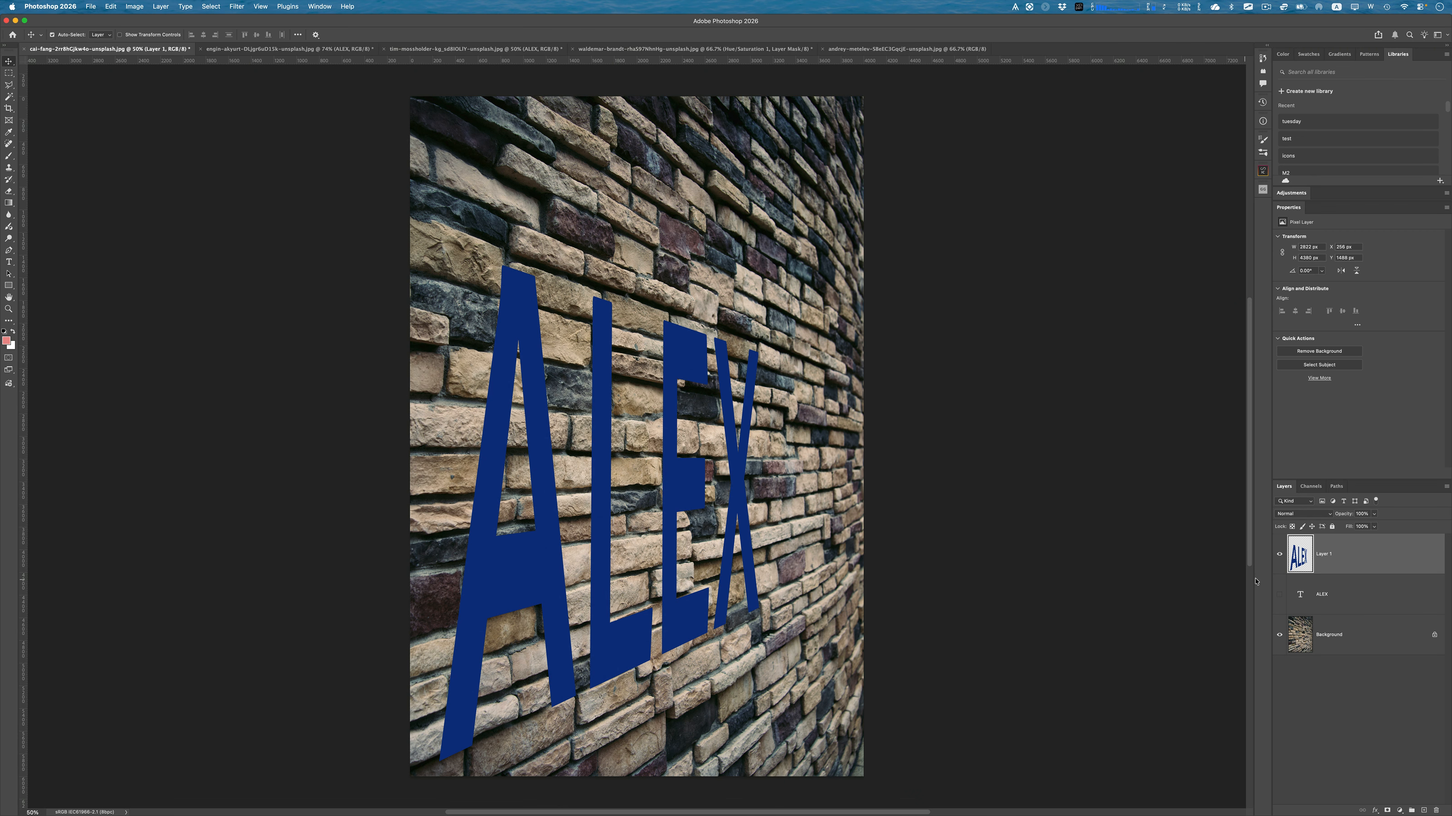
Step: Compare the flat text with the perspective text by toggling the visibility of both layers
left_click(1280, 595)
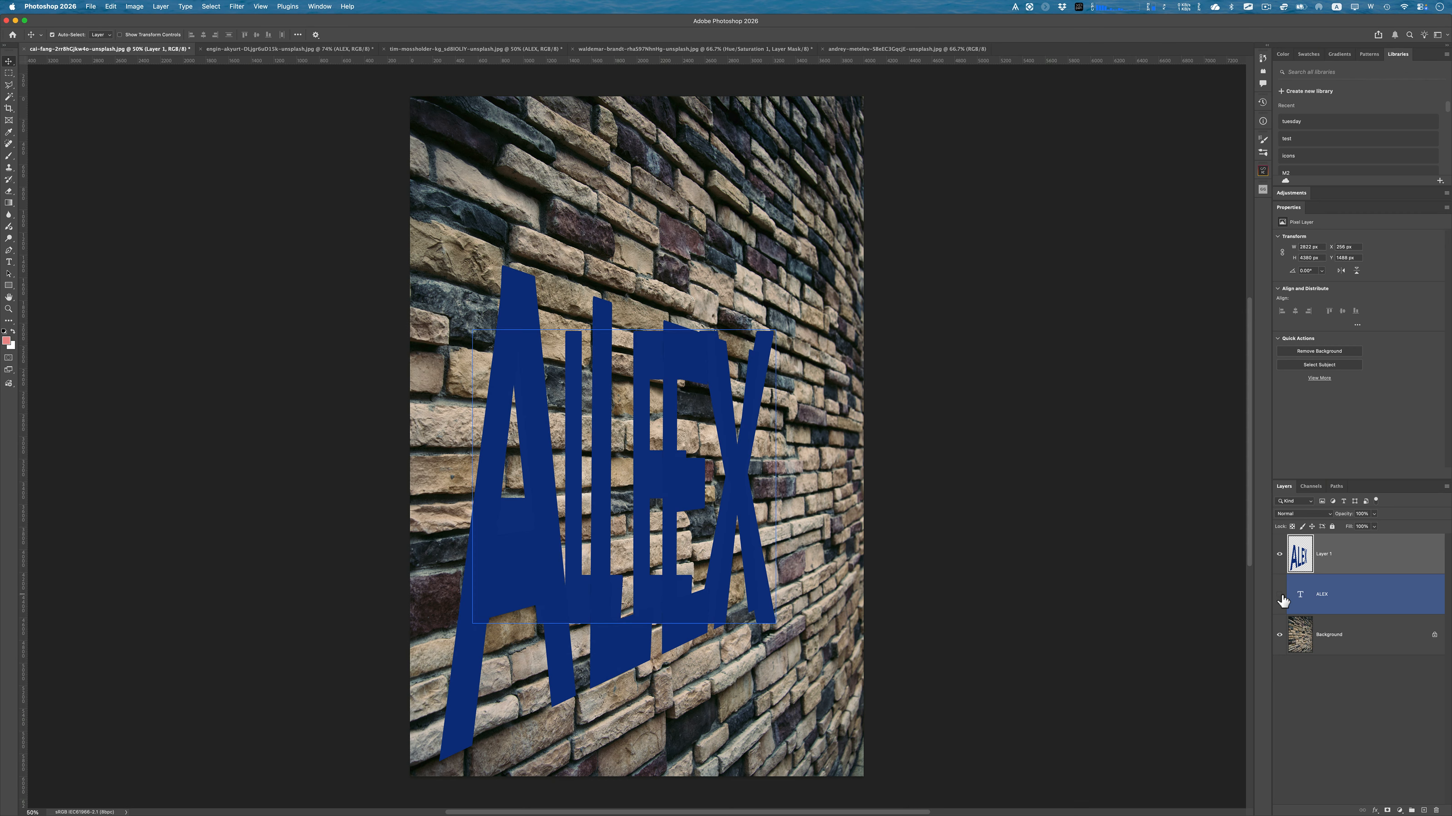
left_click(1280, 596)
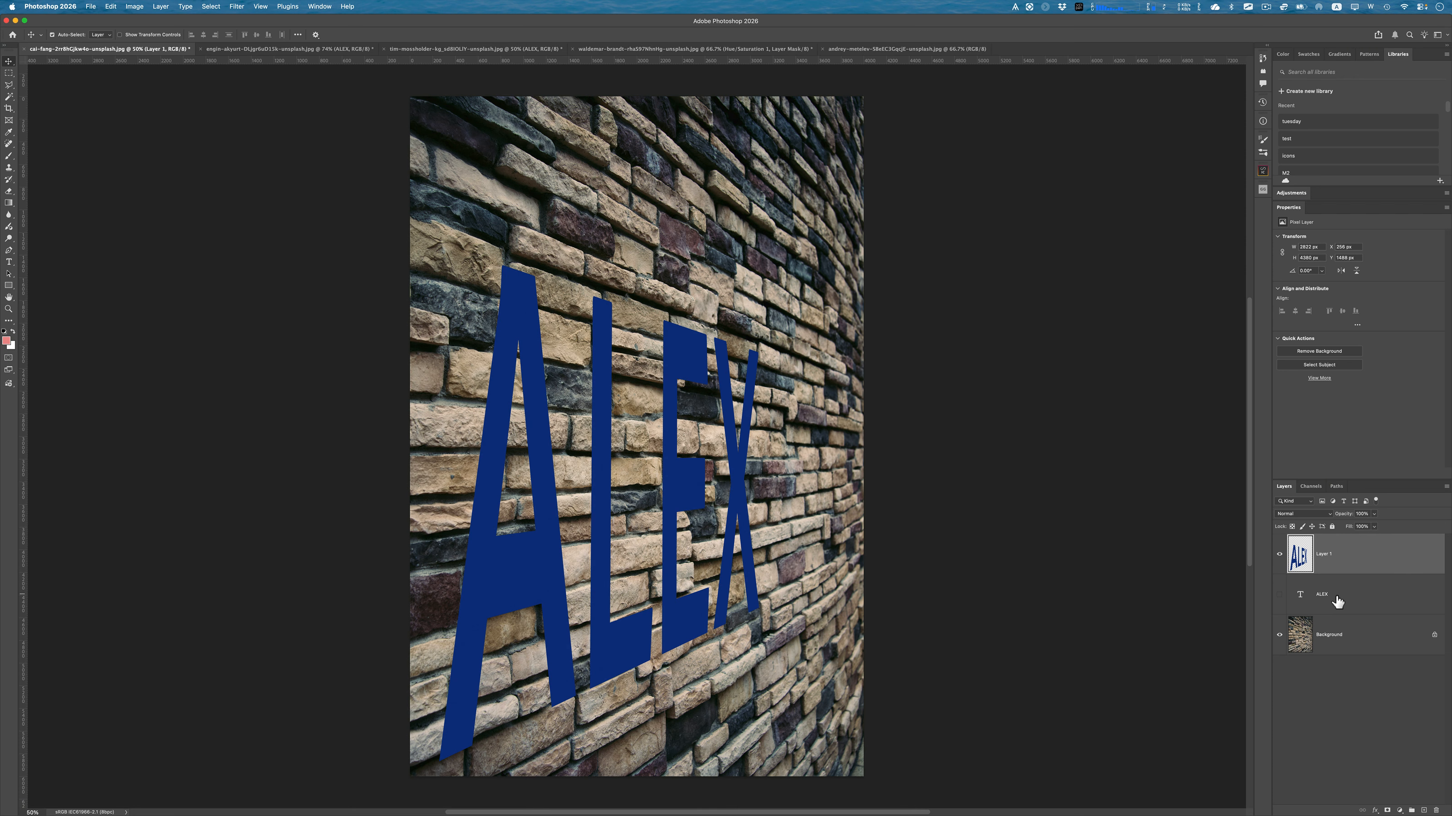
left_click(1280, 554)
left_click(1280, 554)
left_click(1280, 554)
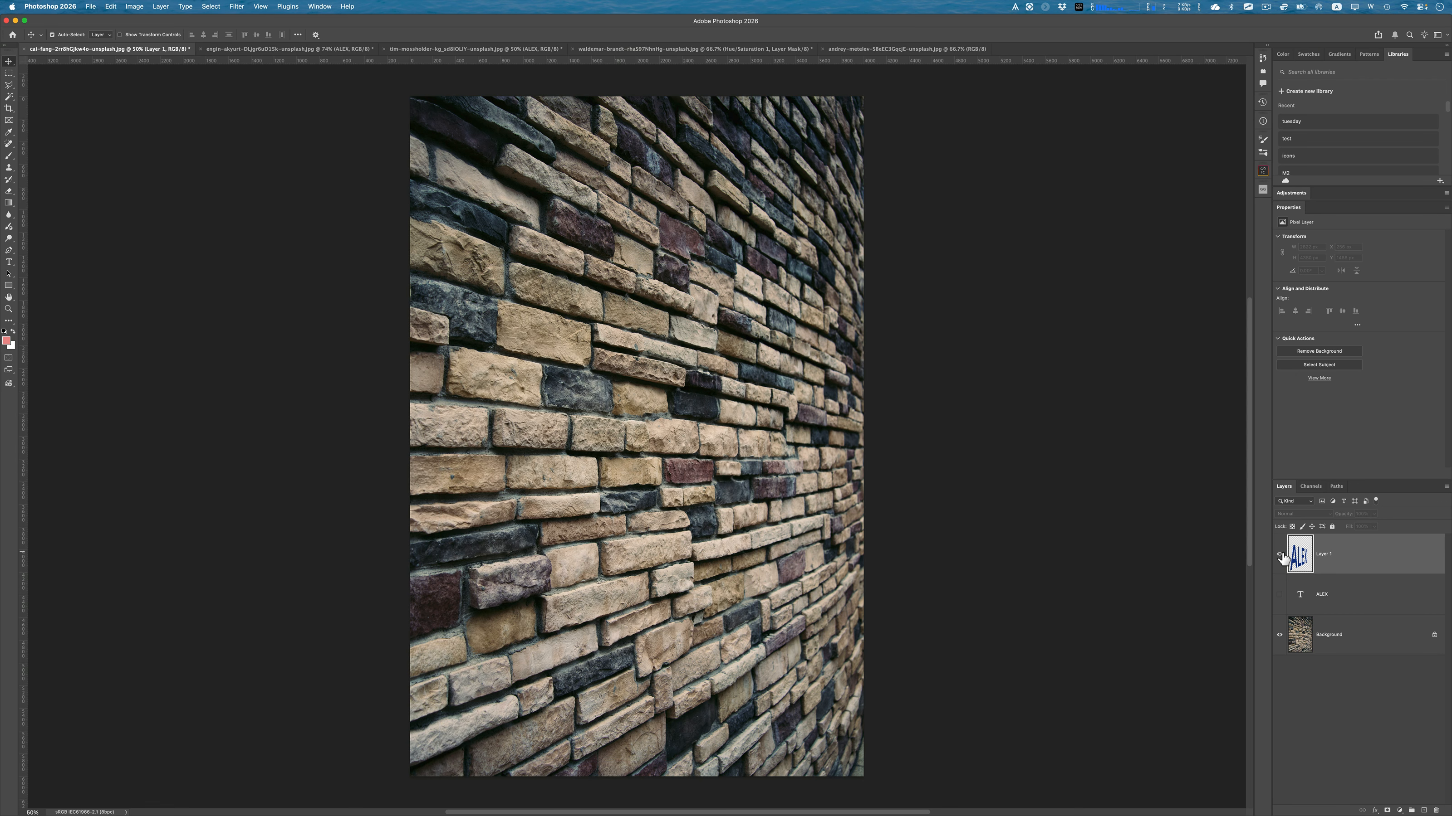
left_click(1280, 554)
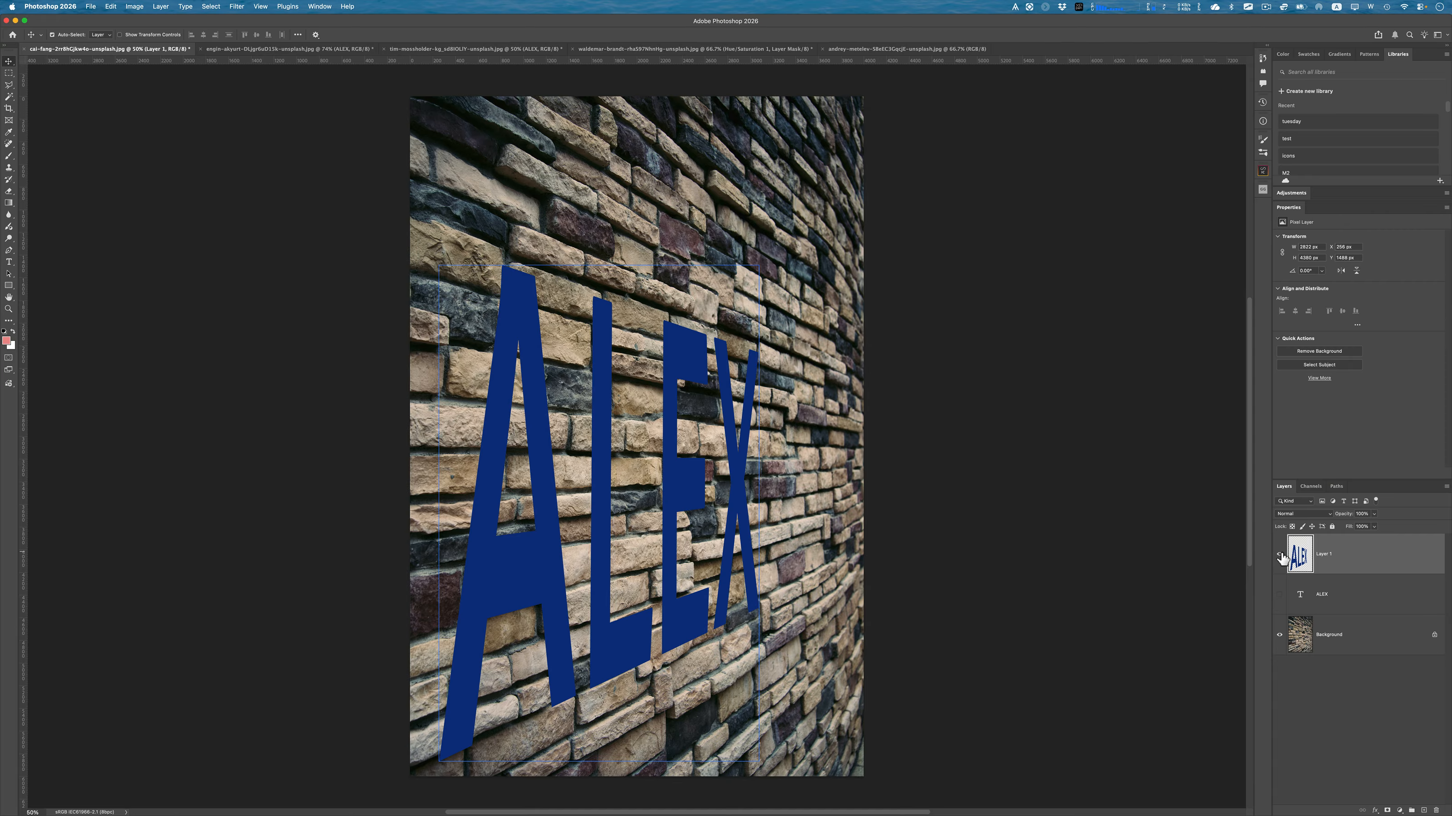
Step: Set the perspective text layer's blend mode to Hue and add an Outer Glow in Darken mode with dark blue colour
left_click(1329, 517)
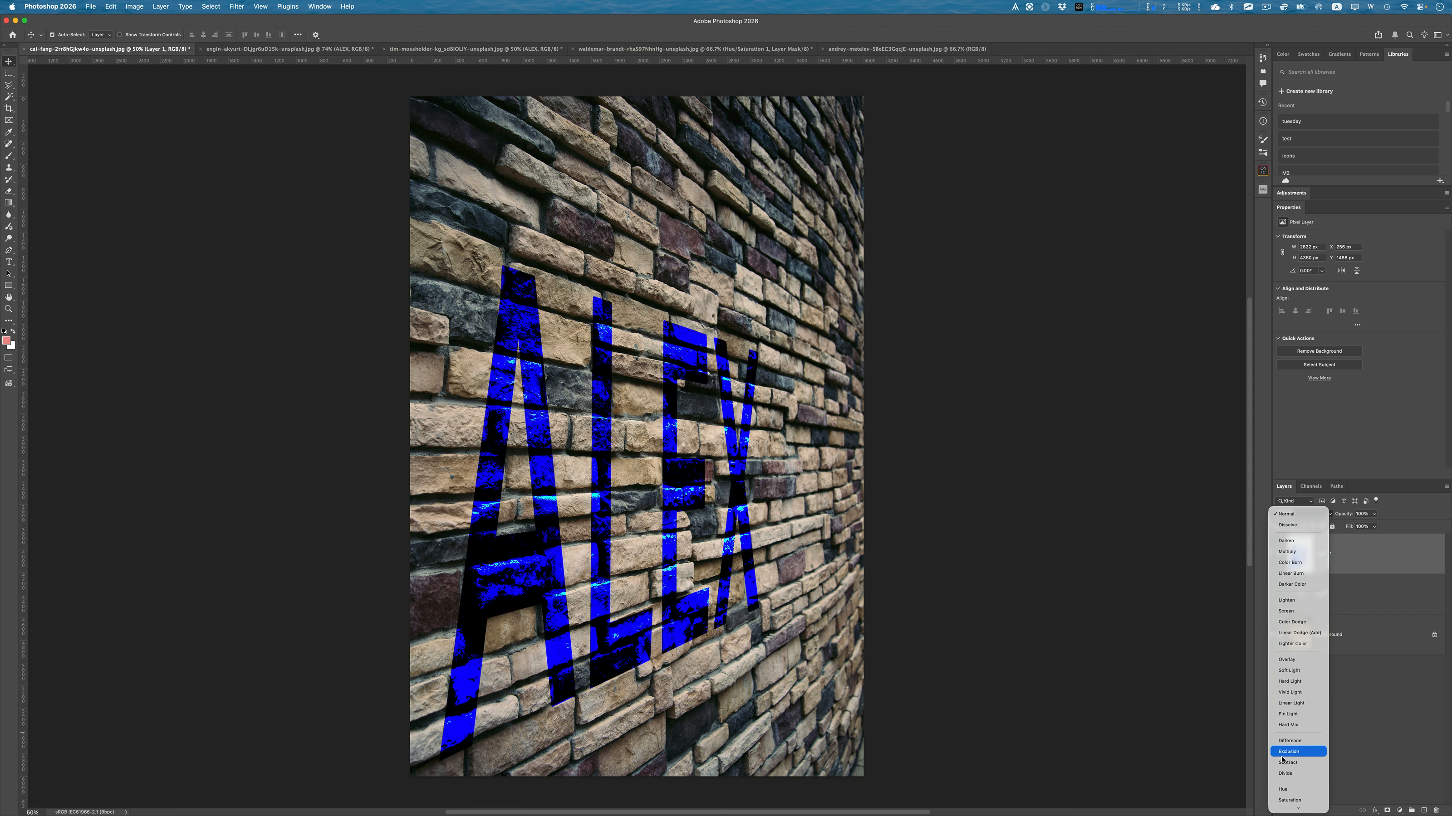
left_click(1286, 793)
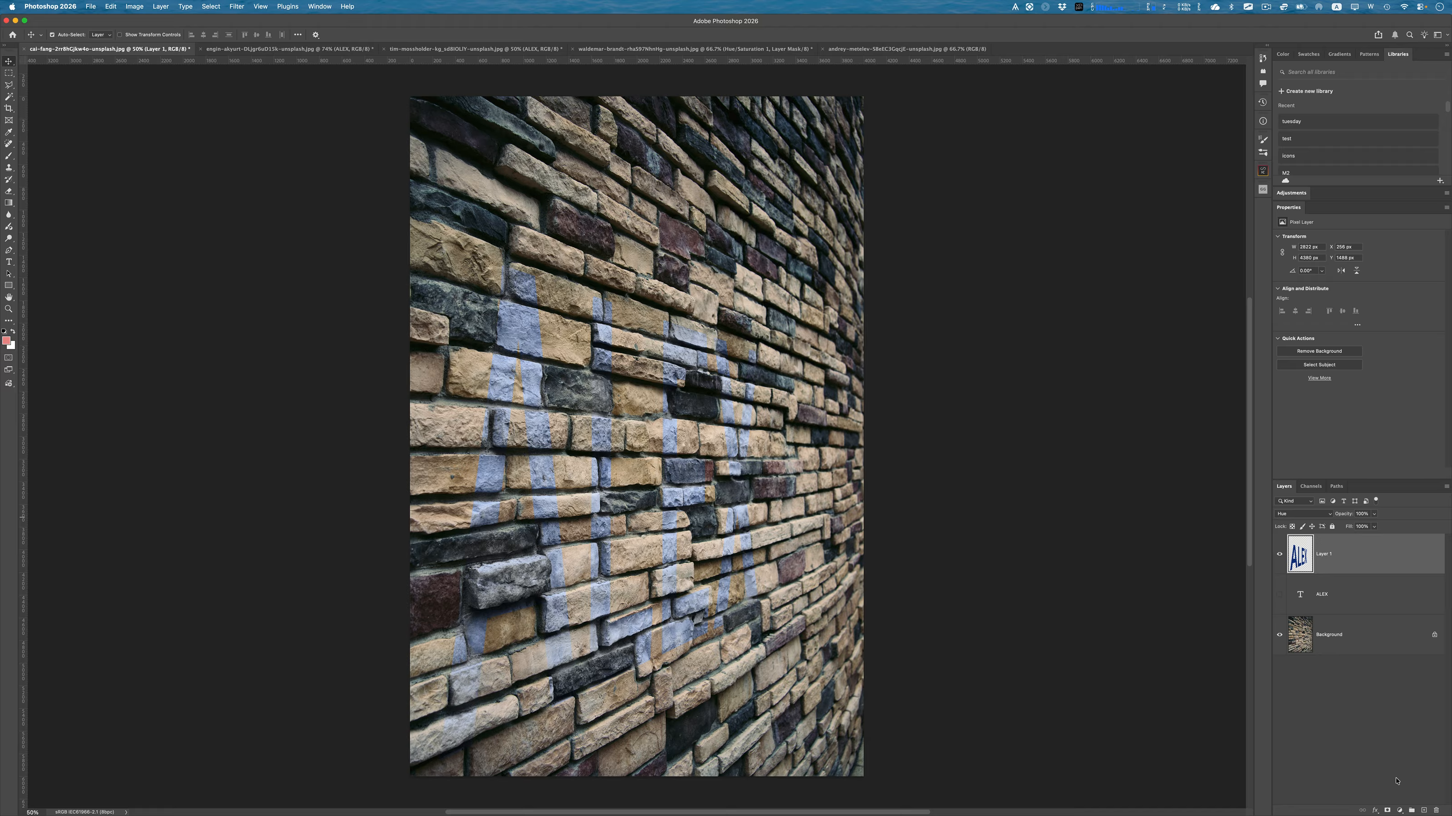
left_click(1380, 810)
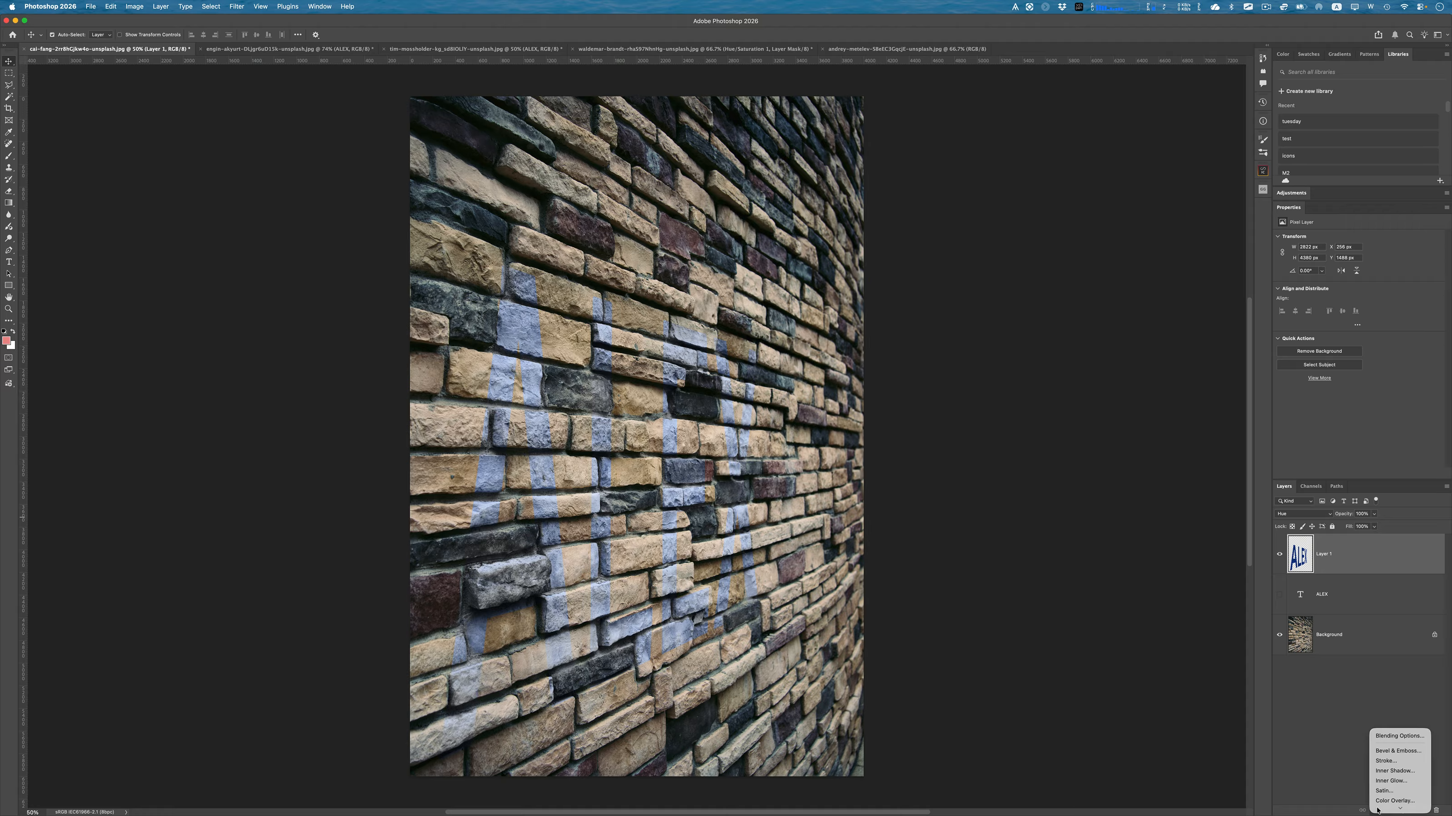
left_click(1391, 797)
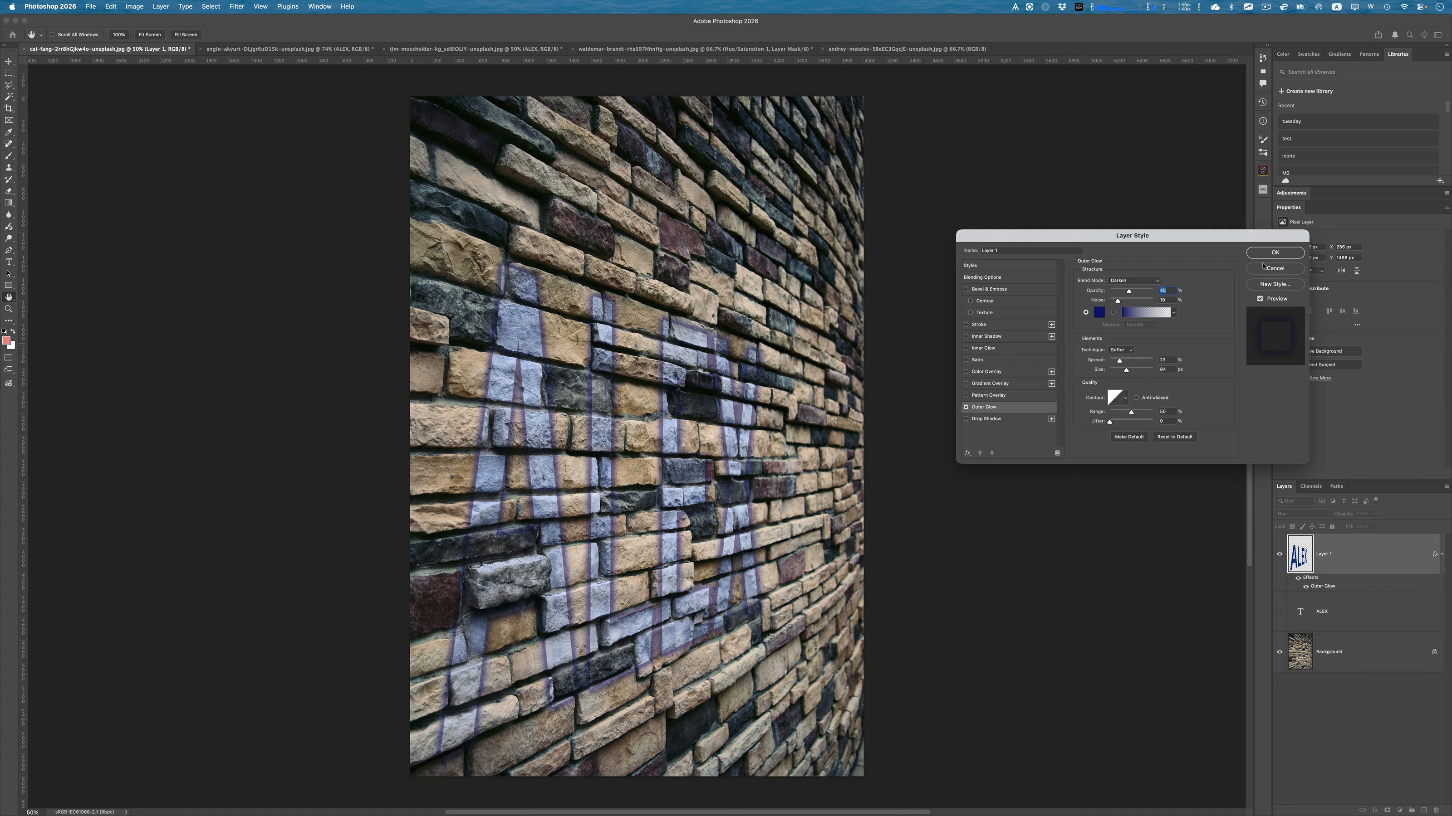
left_click(1265, 254)
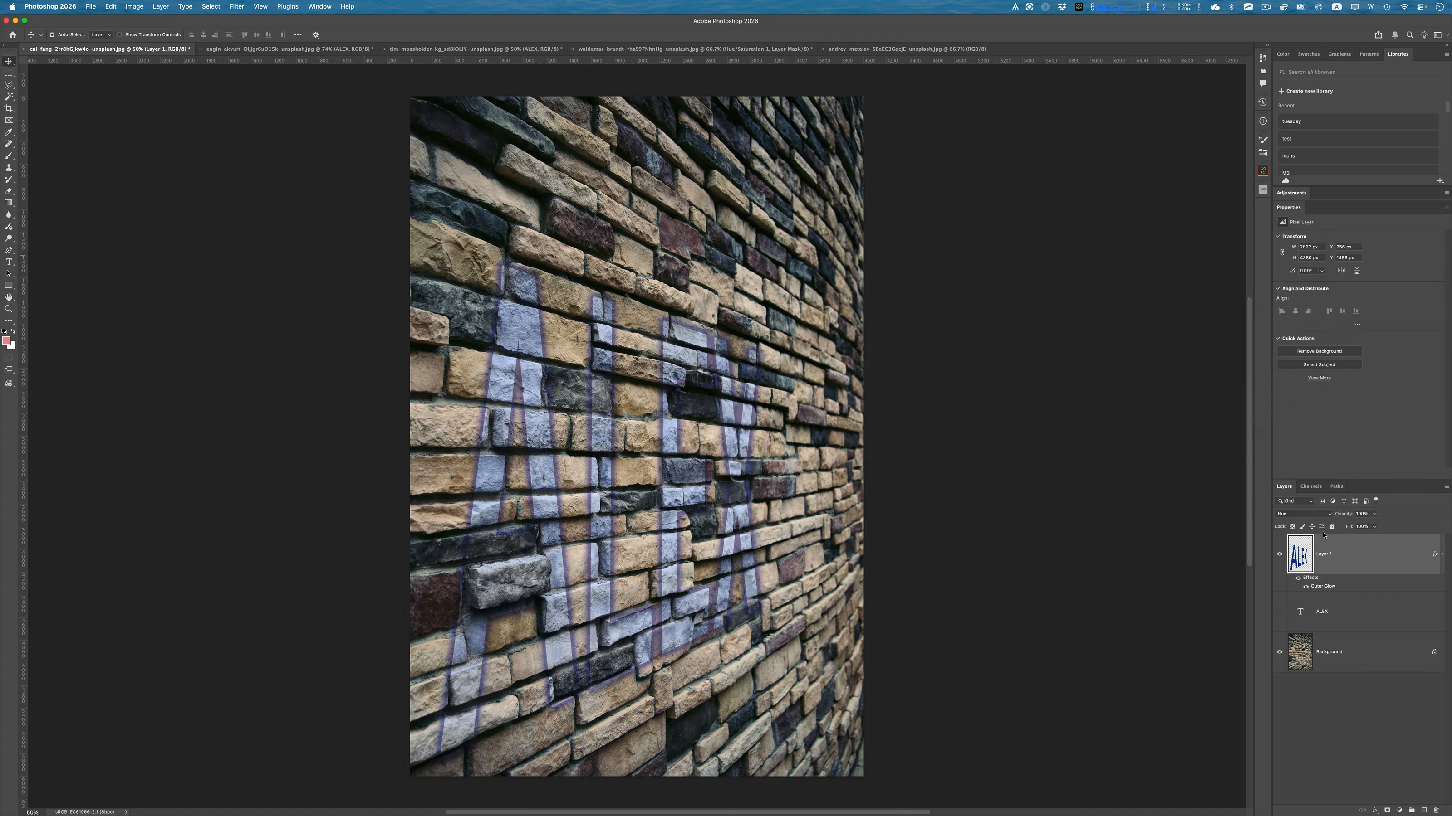
Step: Add a Hue/Saturation adjustment clipped to the perspective text and colorize the letters light cyan
left_click(1400, 811)
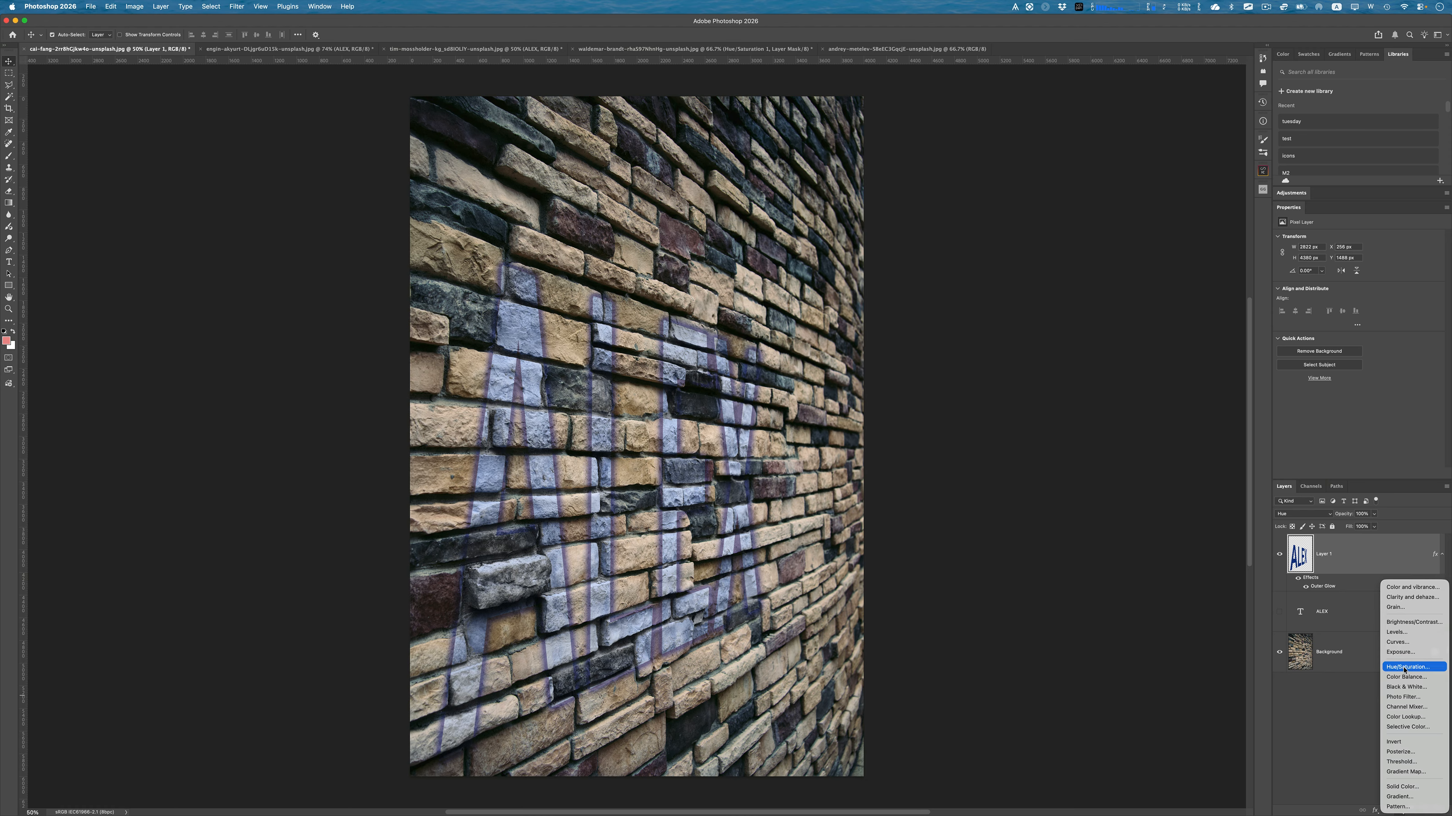
left_click(1407, 667)
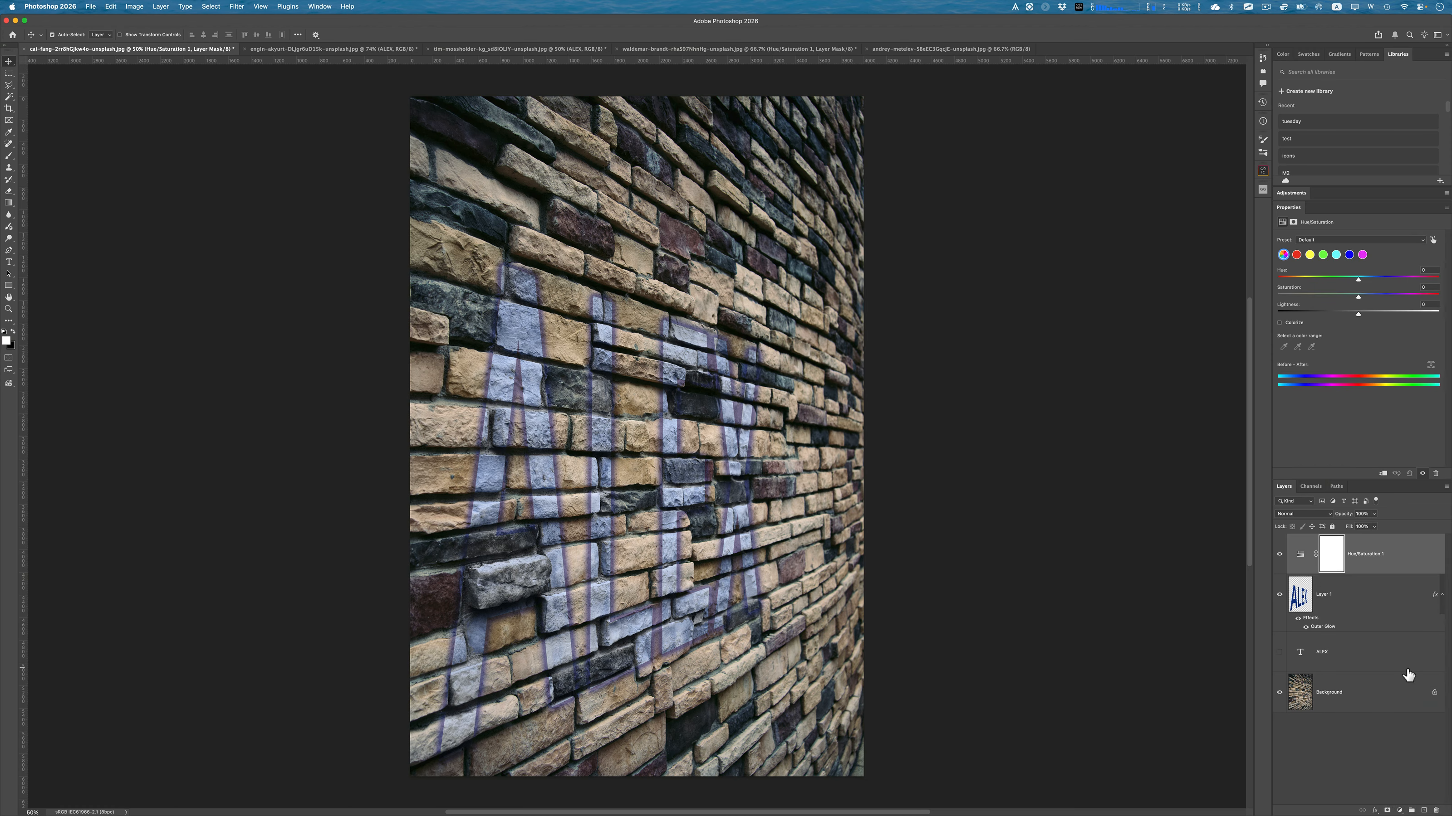
left_click(1280, 323)
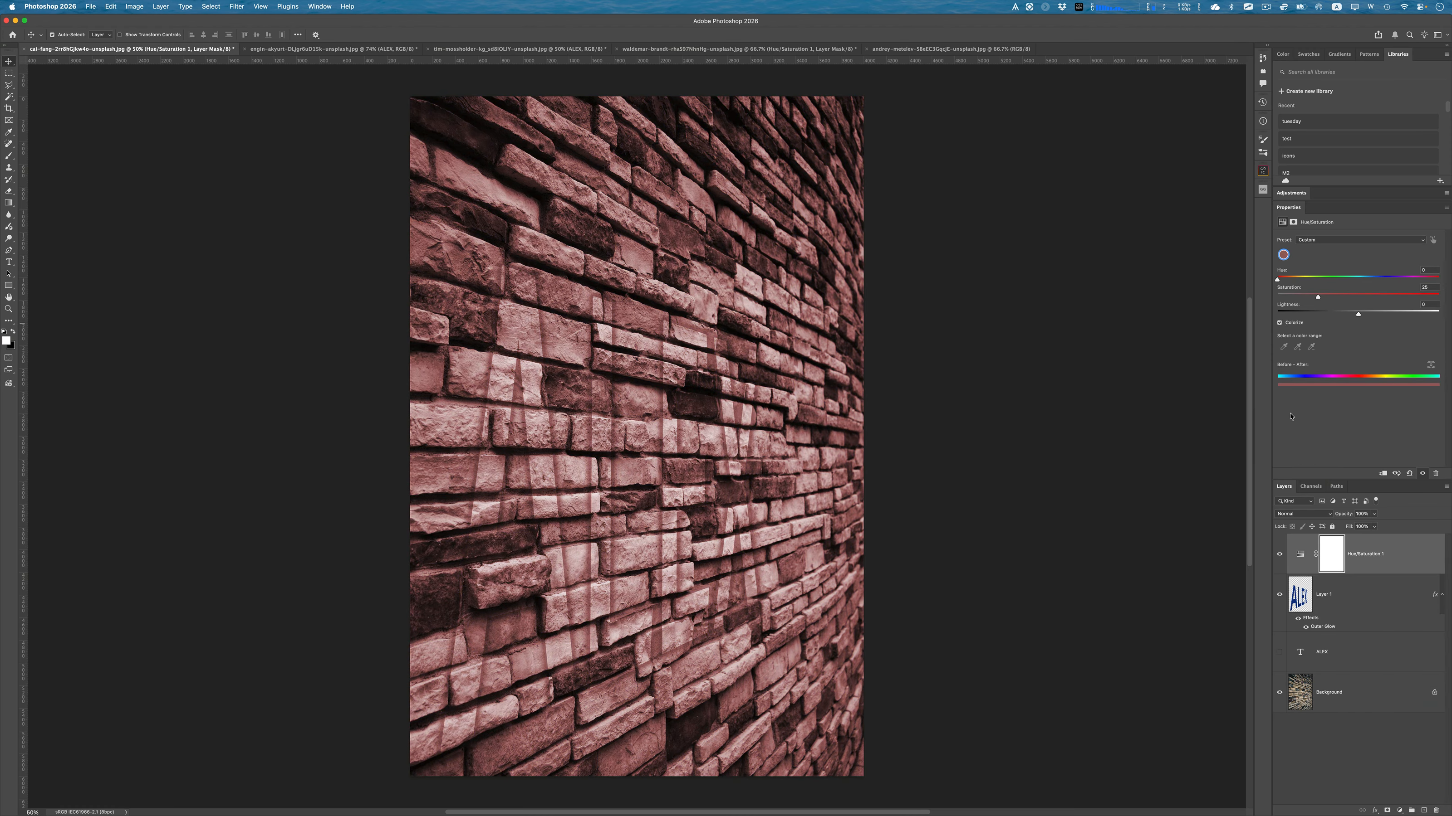
left_click(1311, 572, "alt")
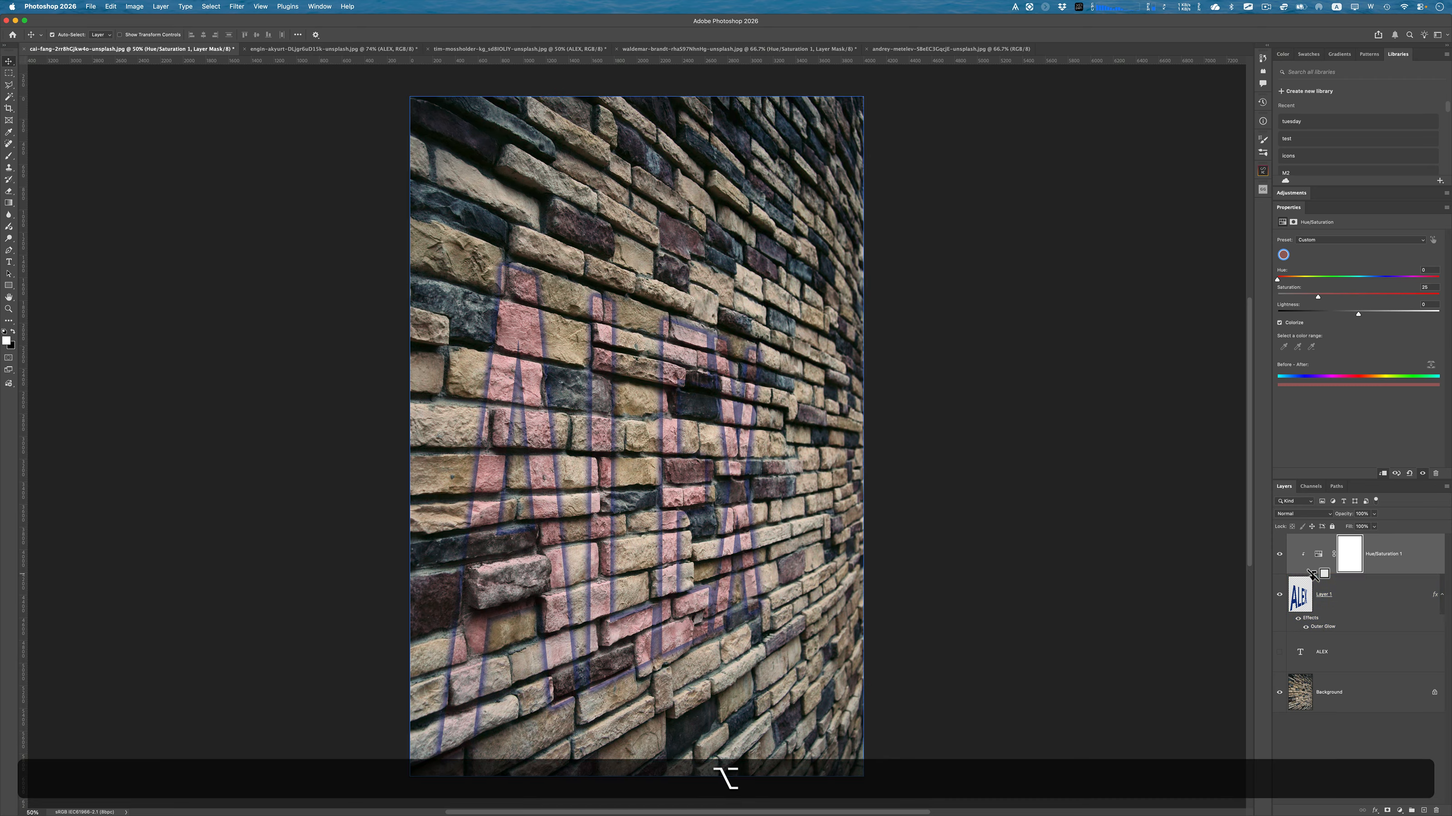
left_click_drag(1284, 280, 1366, 312)
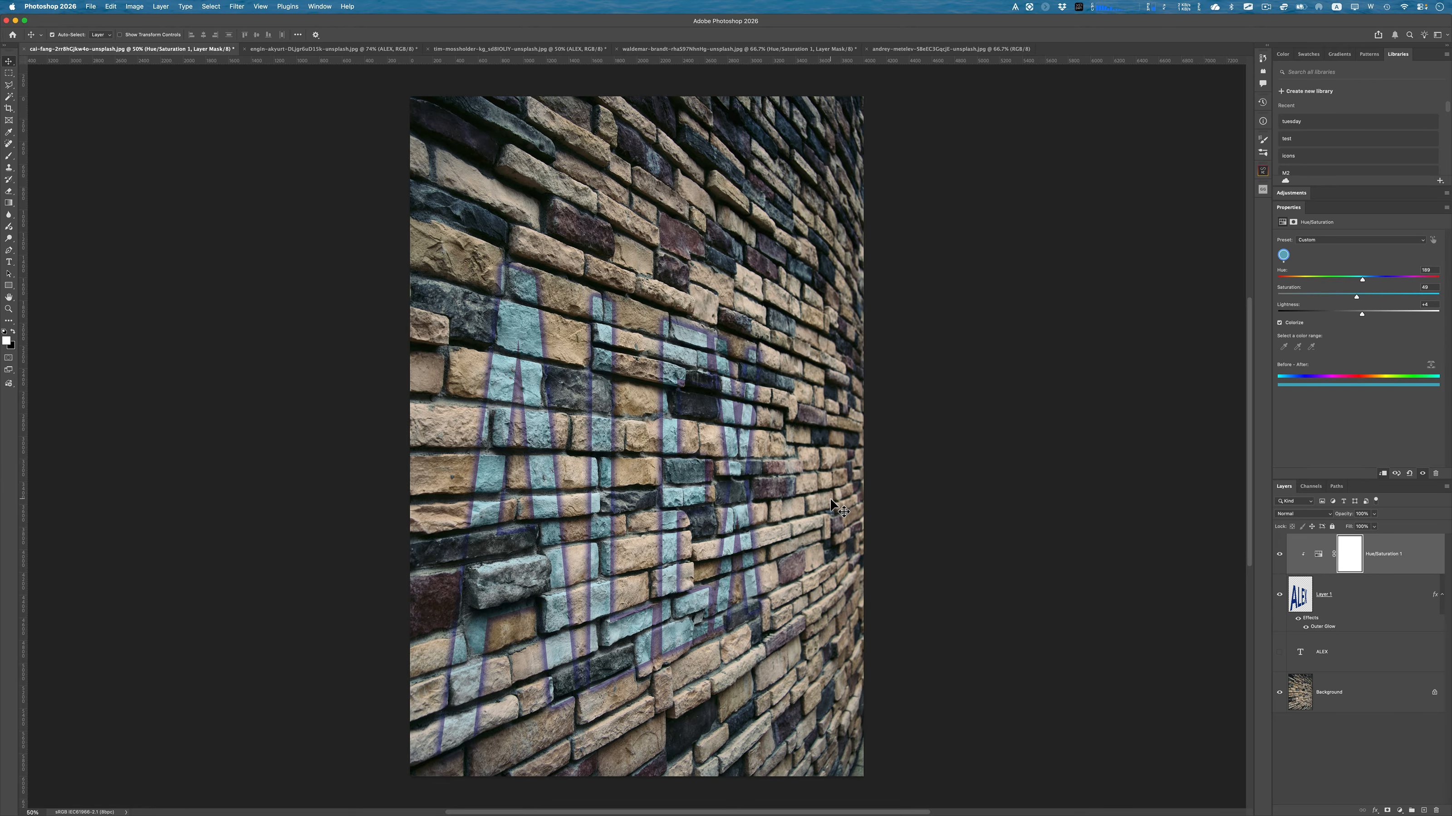
Step: In the orange curved brick wall photo, add the same capitalized name as dark blue text and enlarge it across the wall
left_click(914, 49)
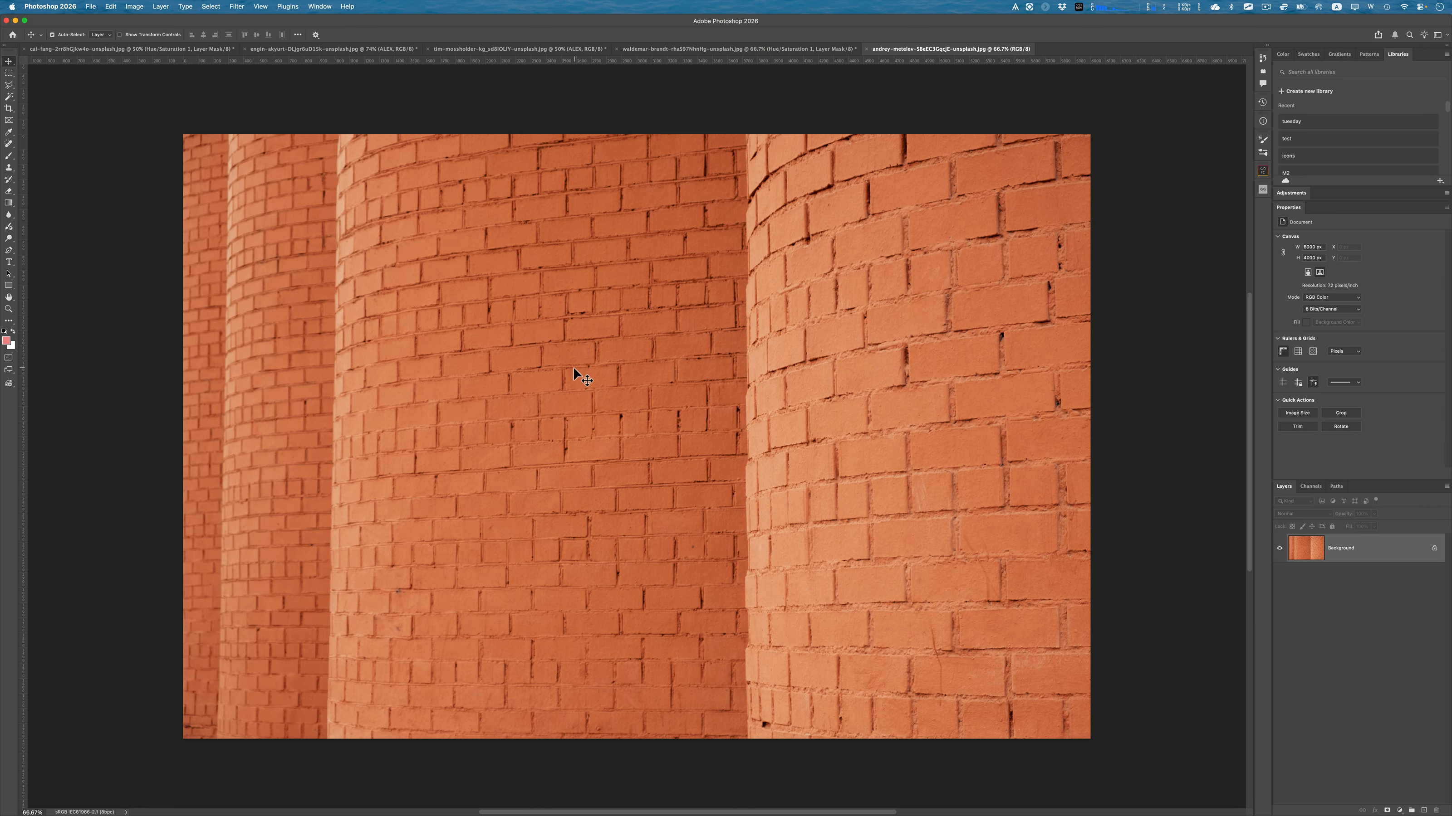
key("t")
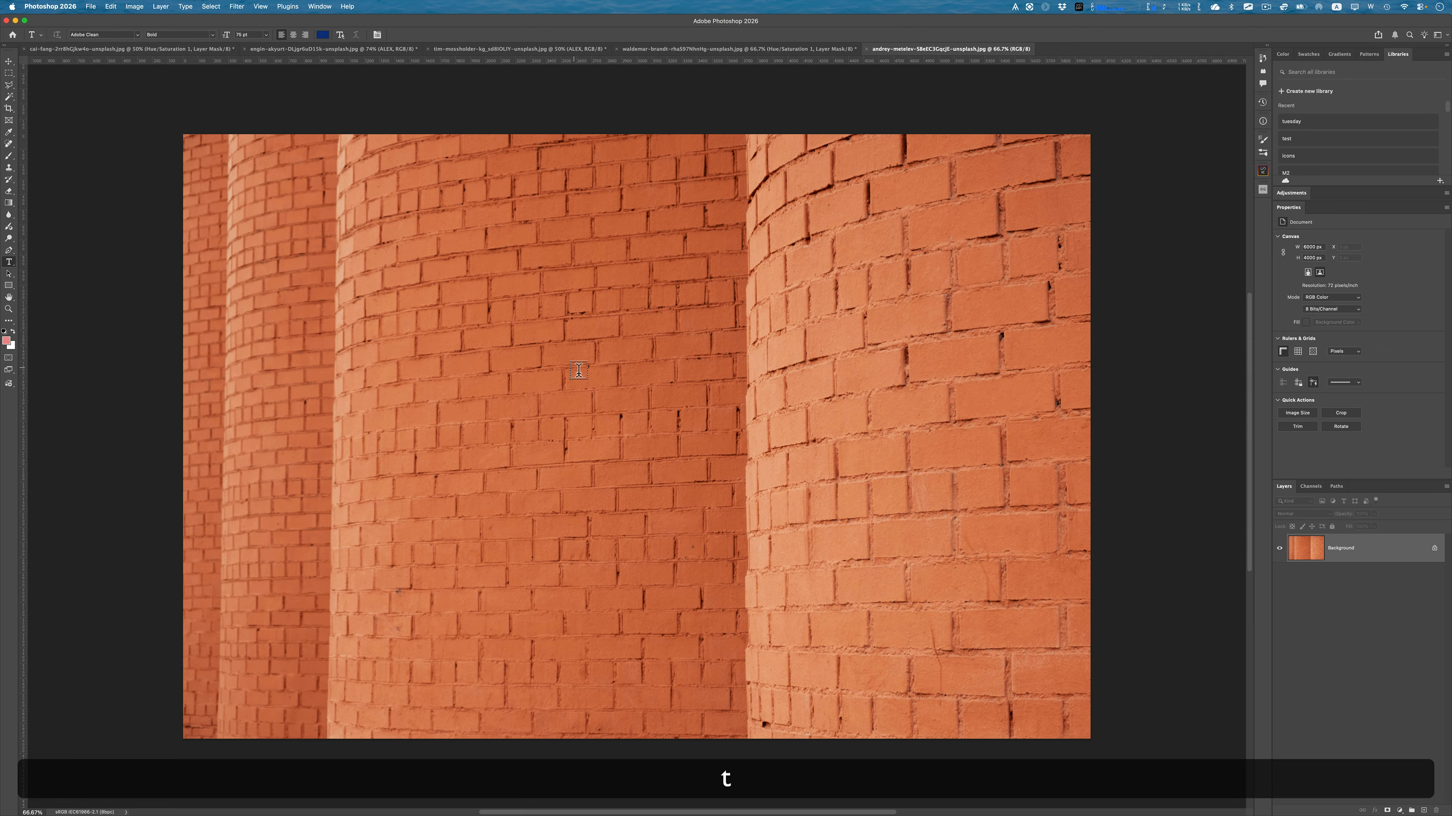
left_click(538, 394)
type("ALEX")
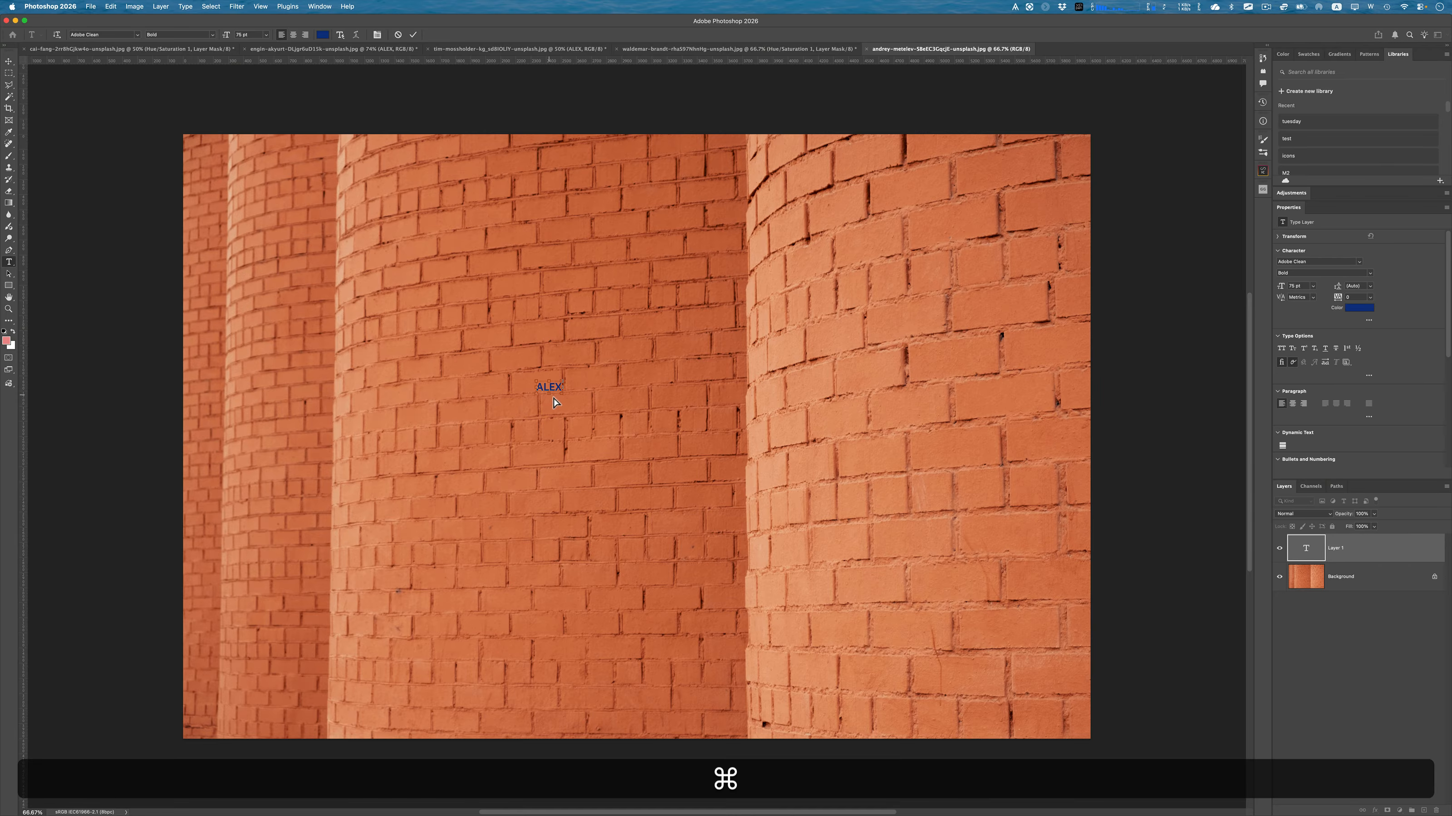
left_click_drag(565, 397, 888, 654)
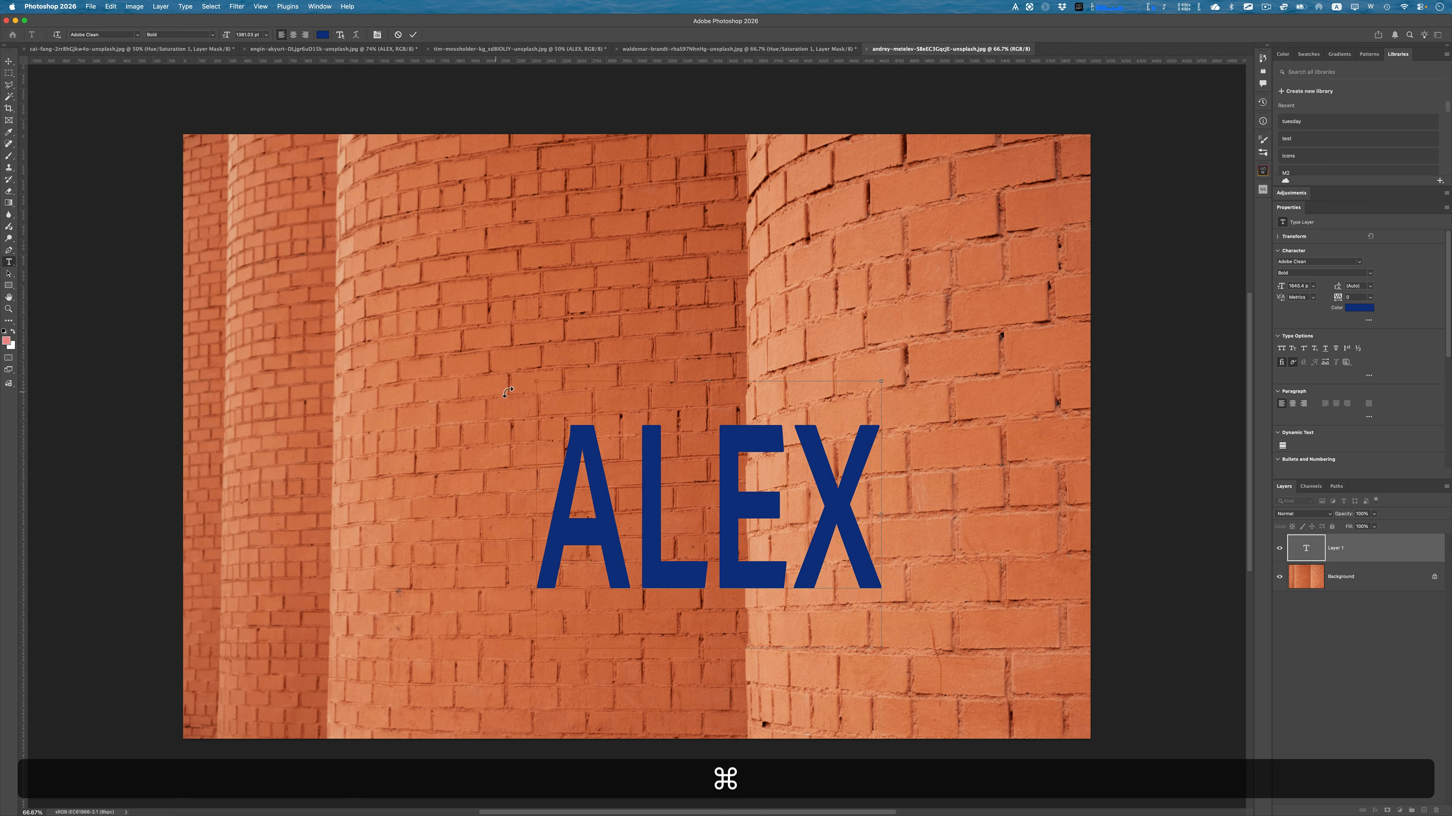
left_click_drag(536, 381, 411, 257)
left_click(9, 62)
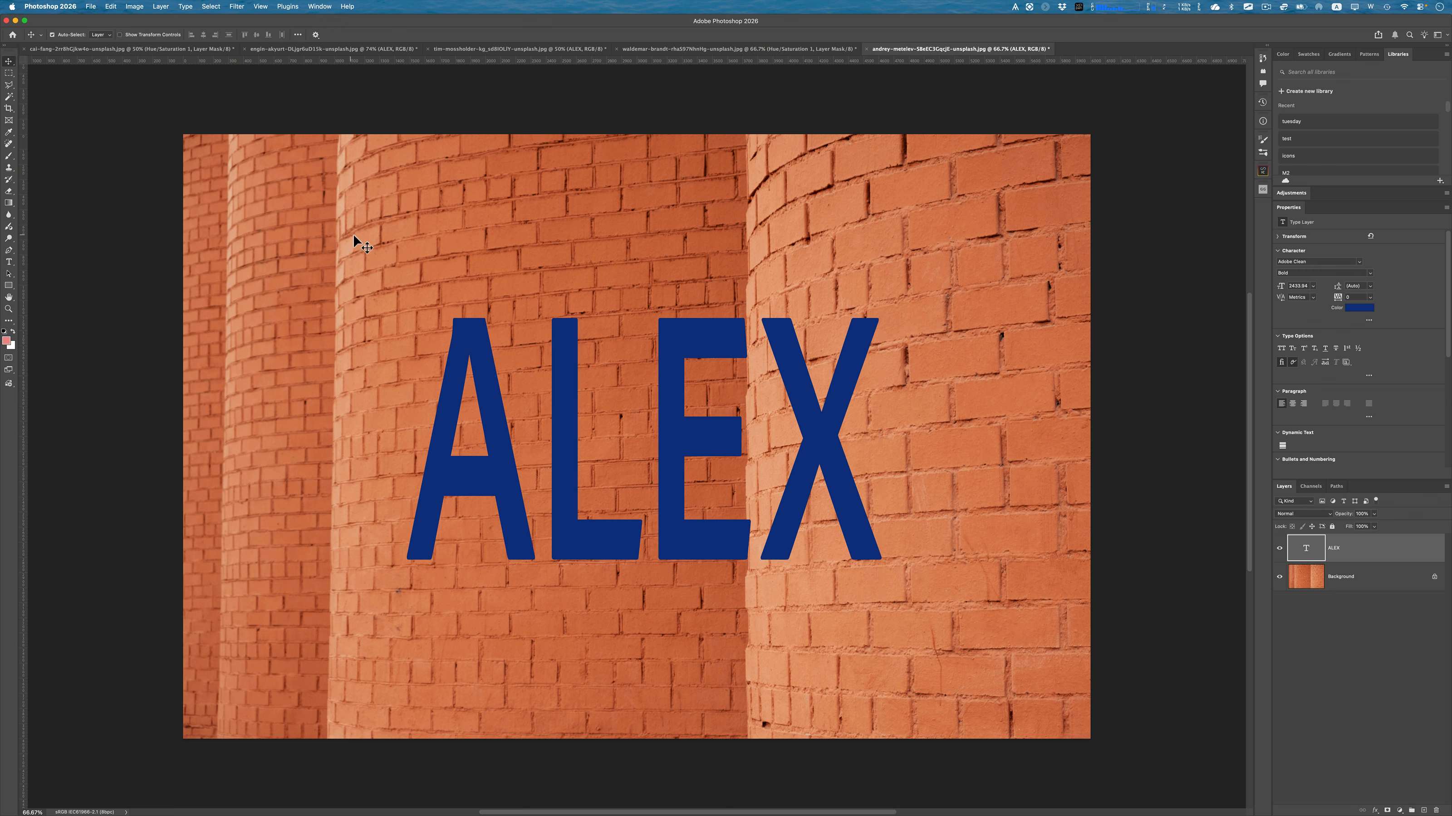
Step: Rotate the text slightly counter-clockwise and place it across the edge between the two rounded brick columns
left_click_drag(569, 367, 465, 336)
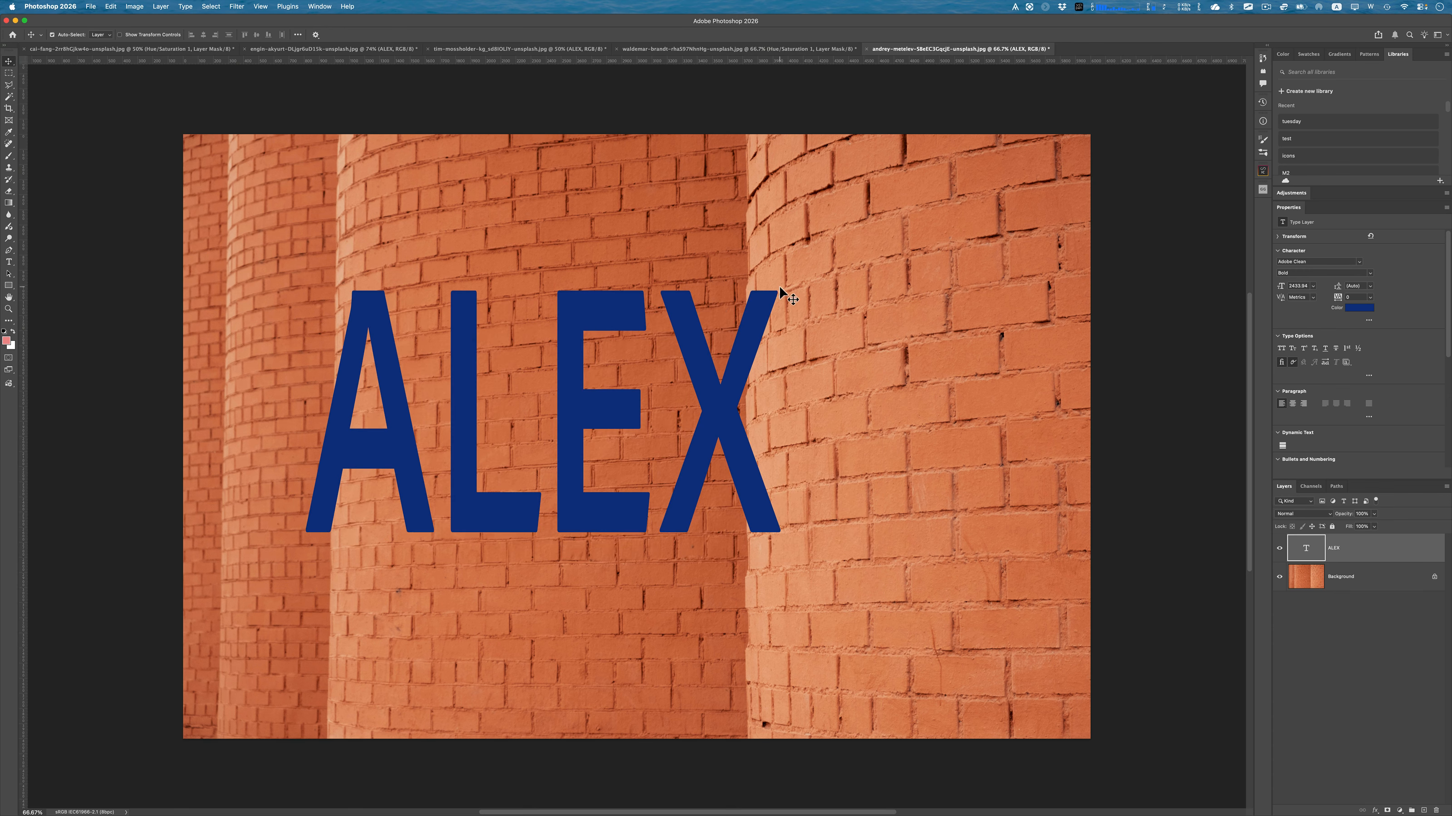
key("super")
key("super+t")
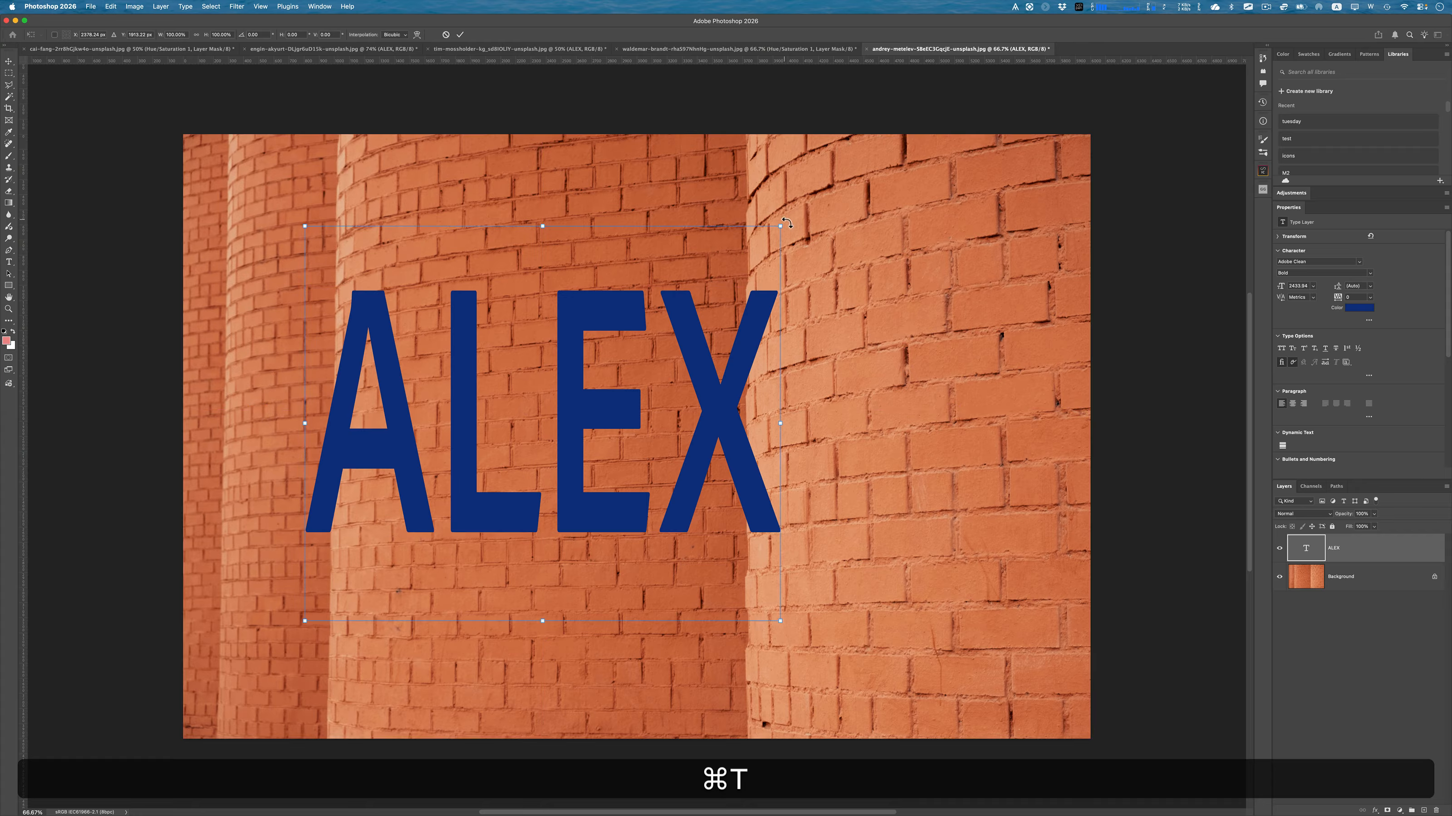
mouse_move(790, 221)
left_mouse_down()
mouse_move(787, 204)
mouse_move(788, 218)
left_mouse_up()
left_click_drag(623, 315, 737, 305)
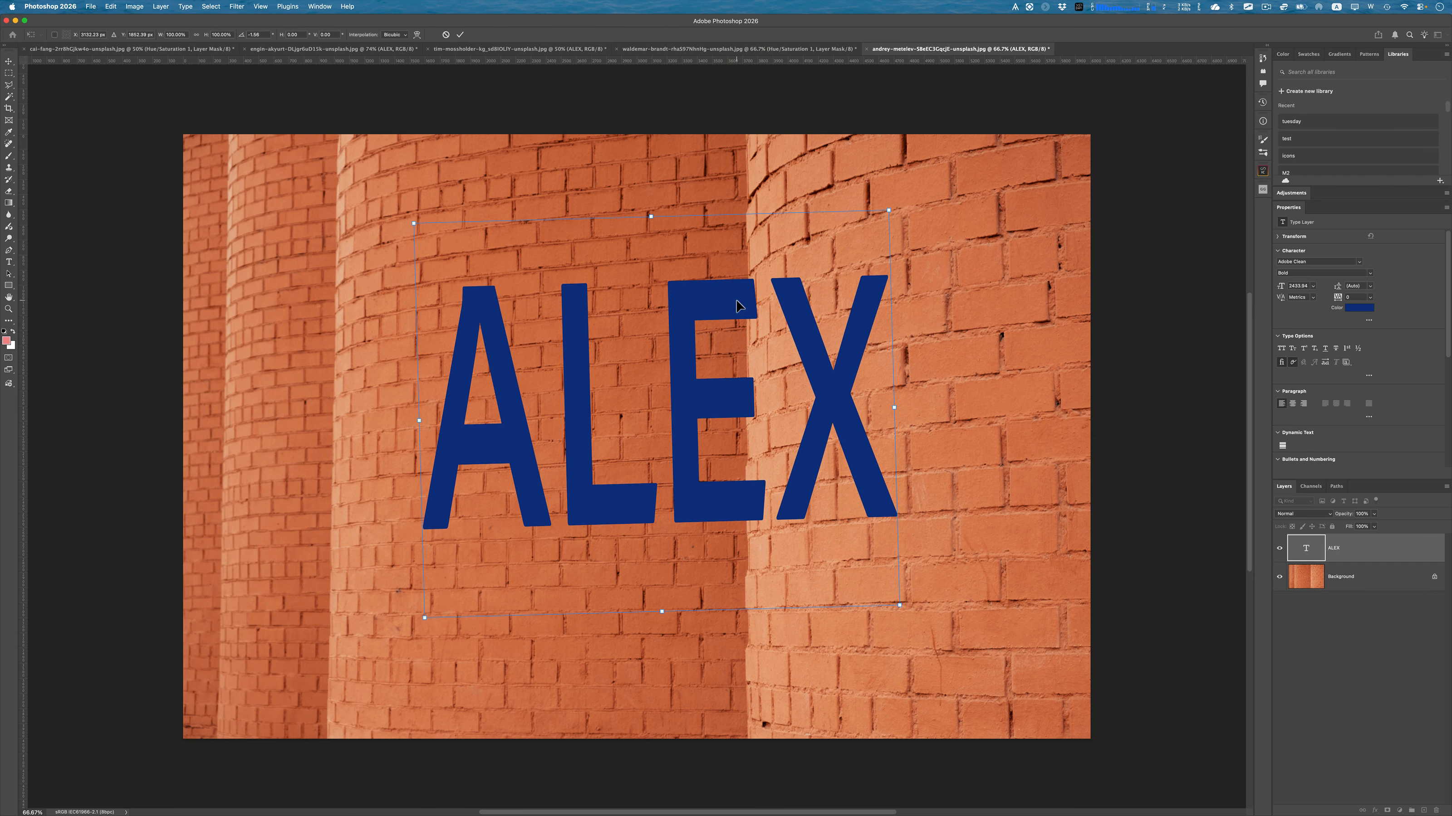
key("Return")
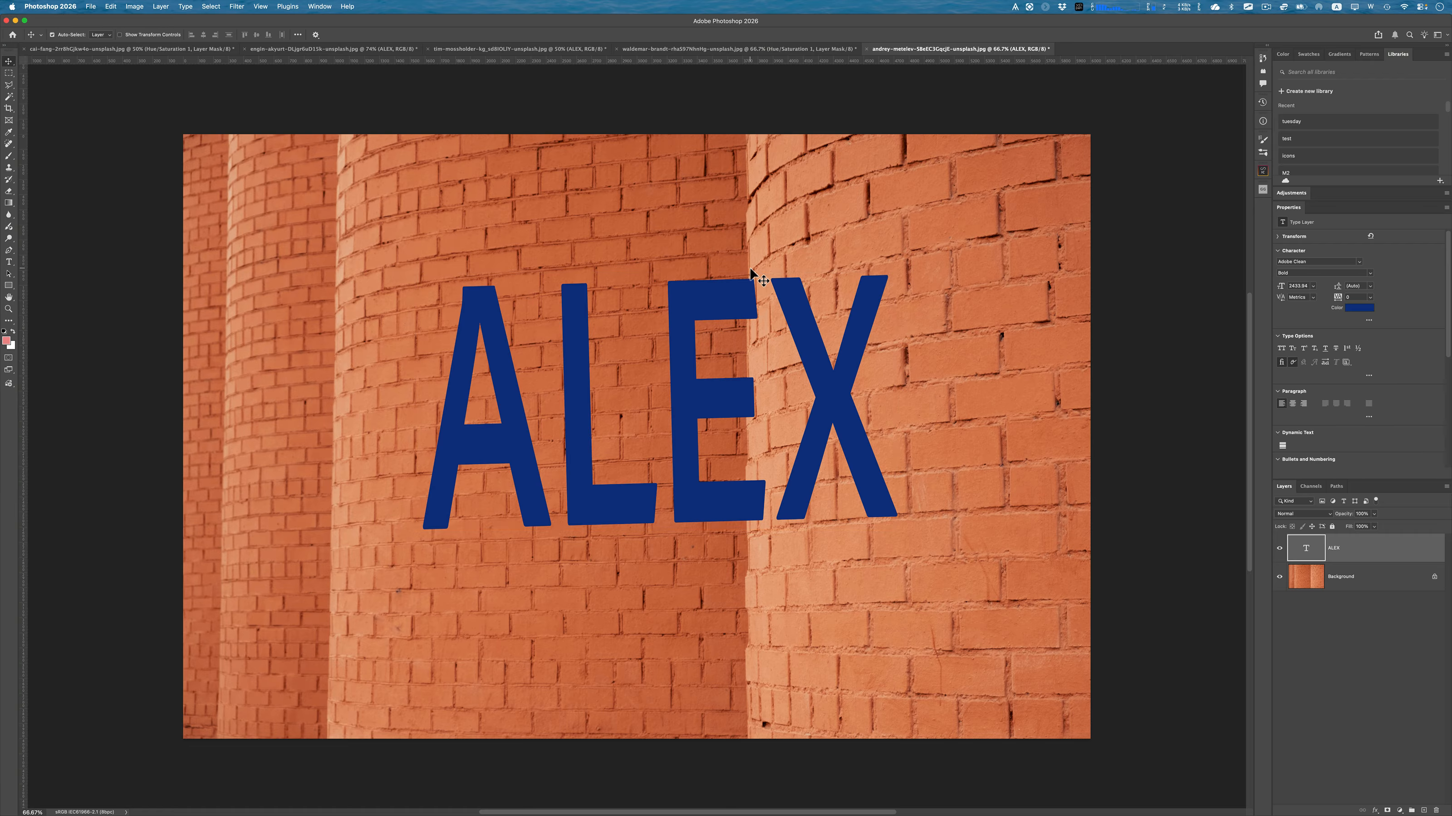
key("super+t")
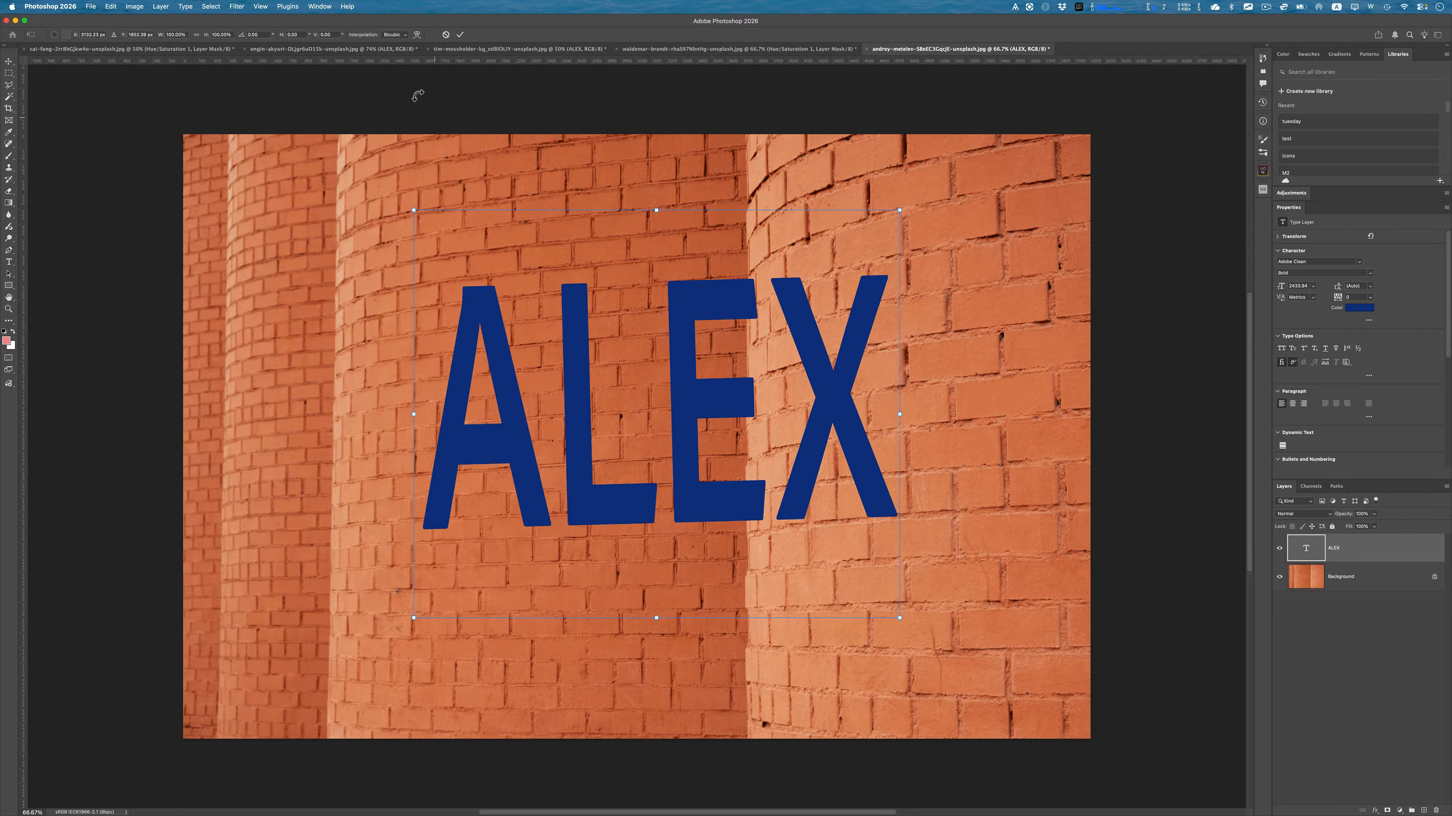
left_click(417, 36)
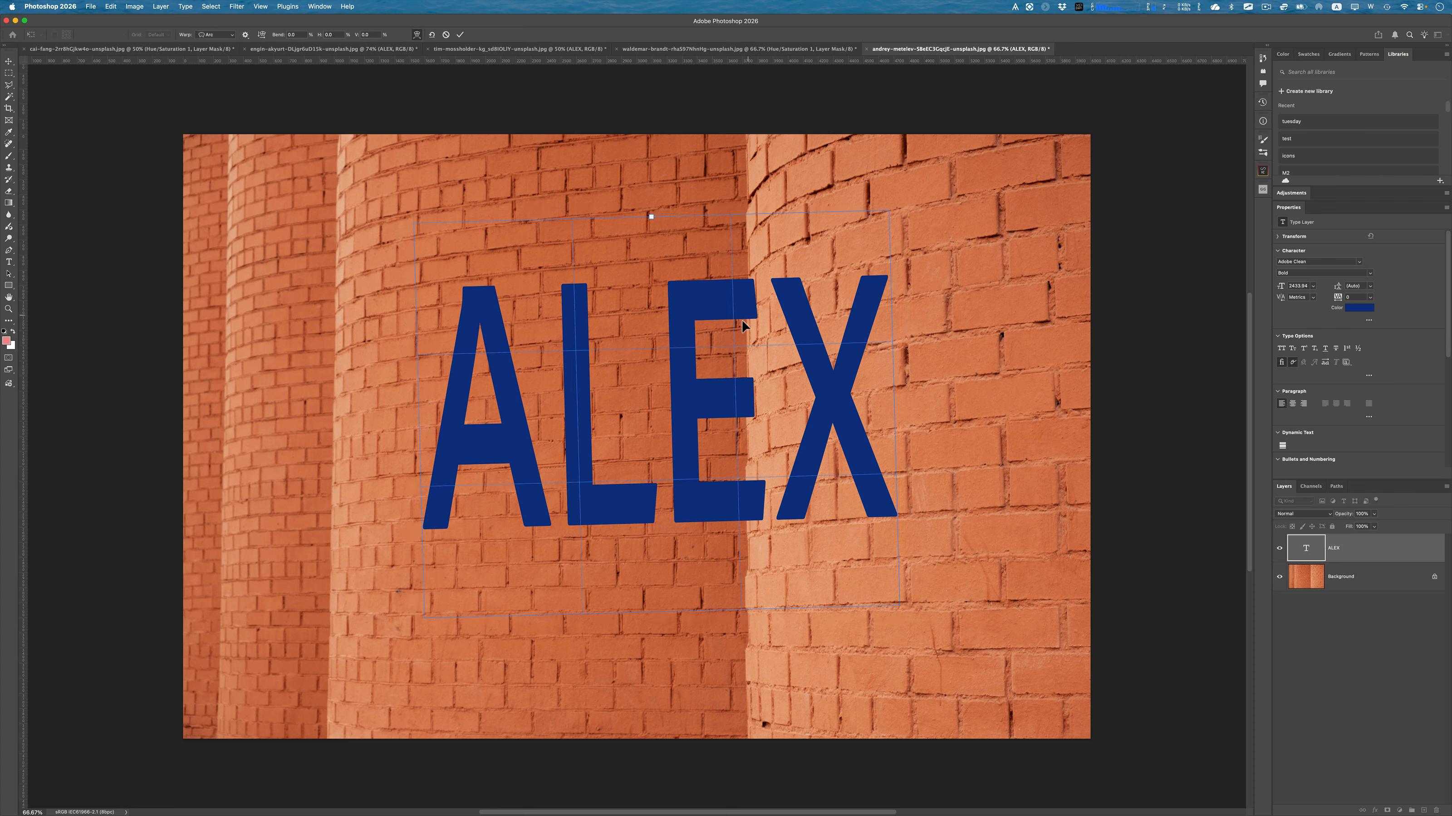
left_click_drag(734, 345, 688, 195)
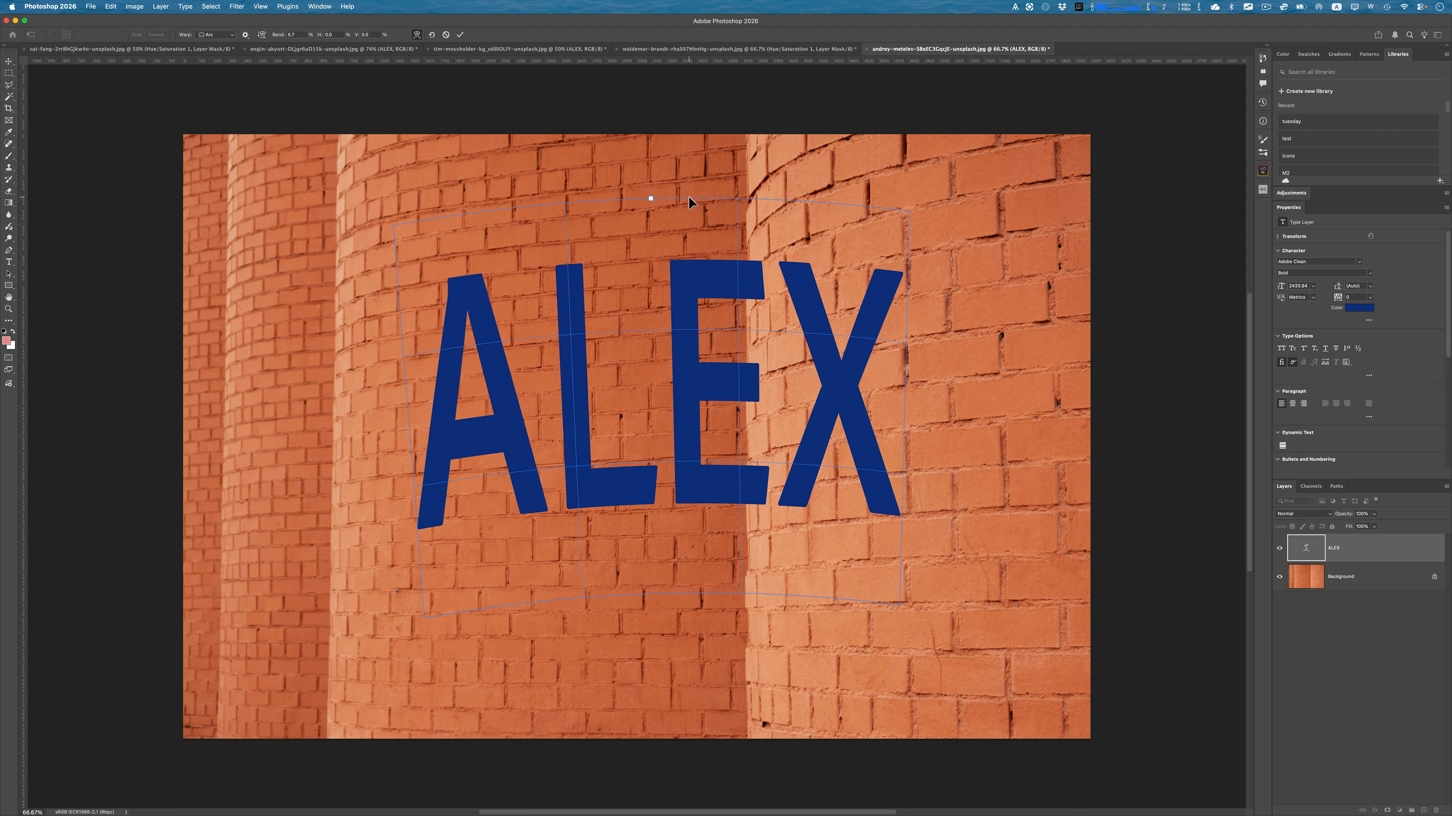
left_click(416, 35)
left_click(416, 35)
left_click(416, 35)
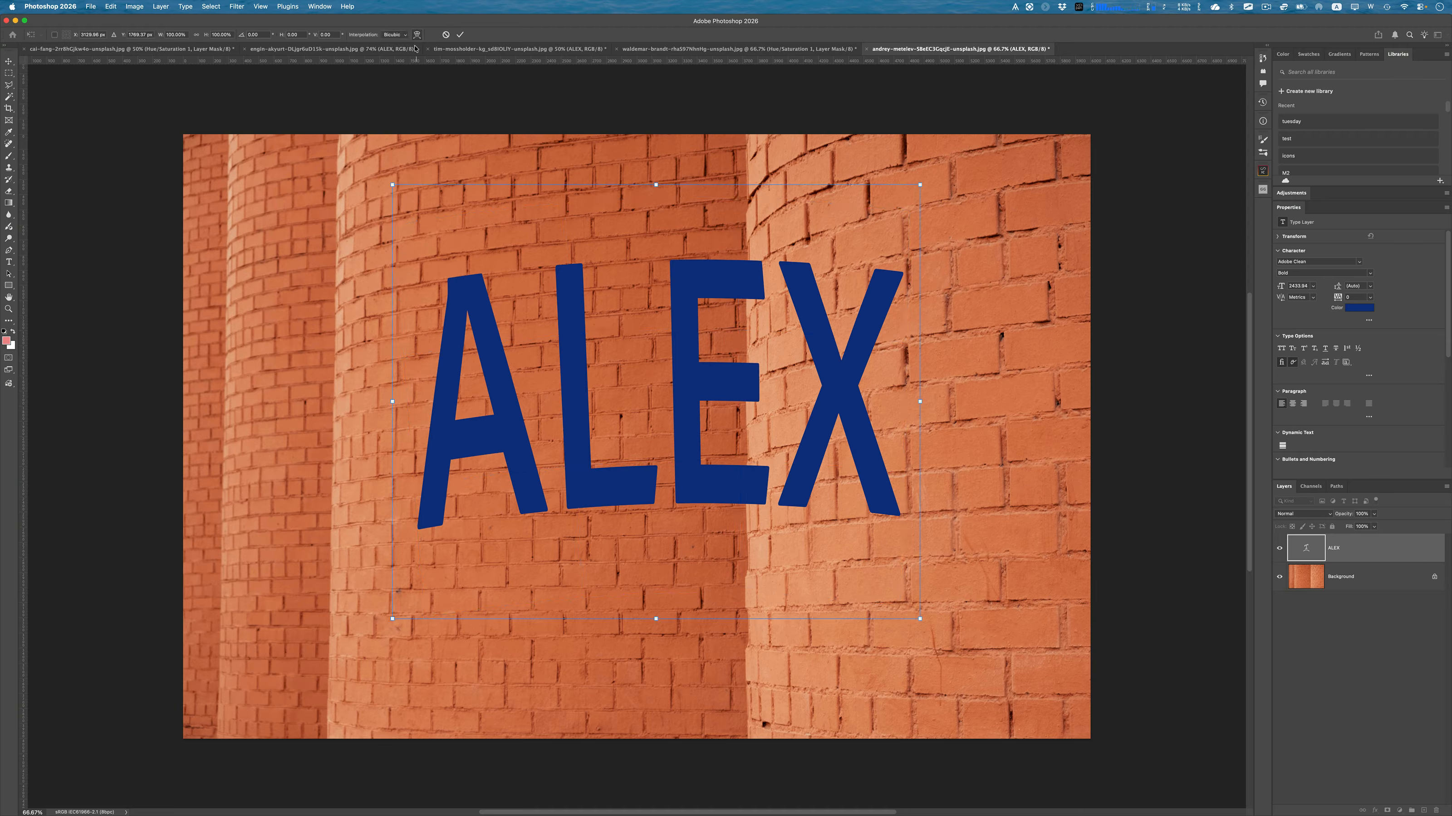
left_click(417, 36)
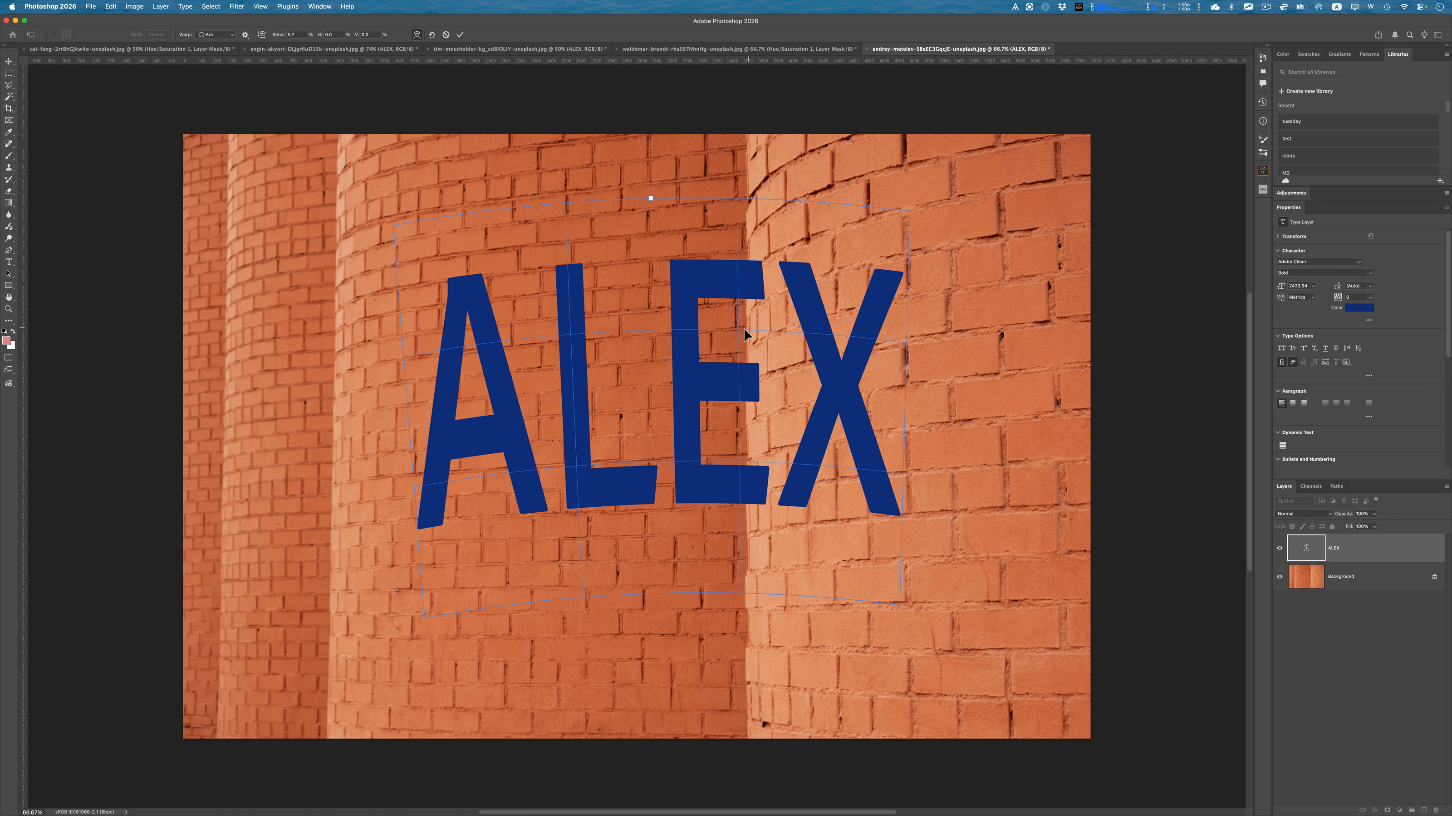
left_click_drag(746, 332, 736, 216)
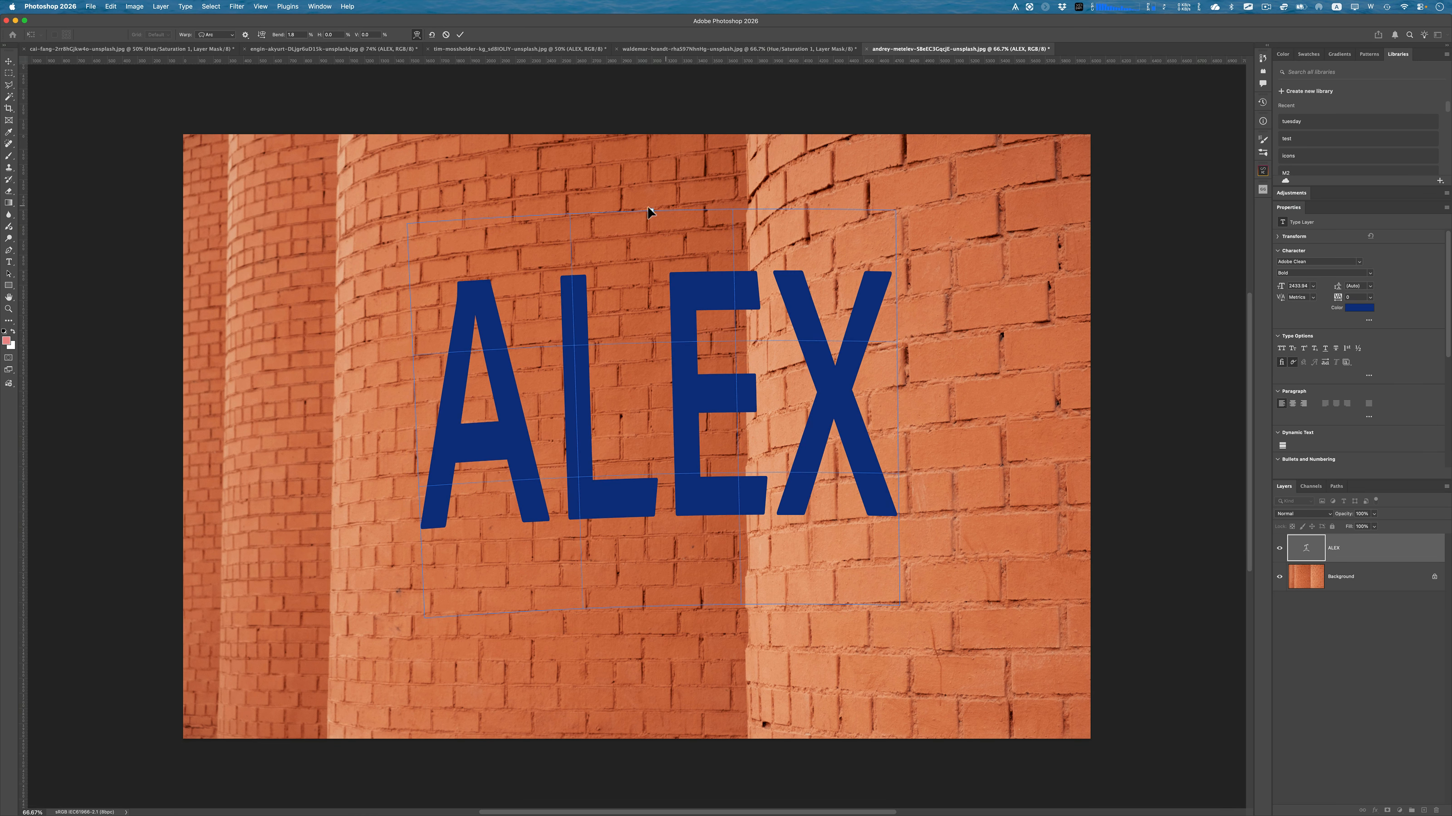
key("Return")
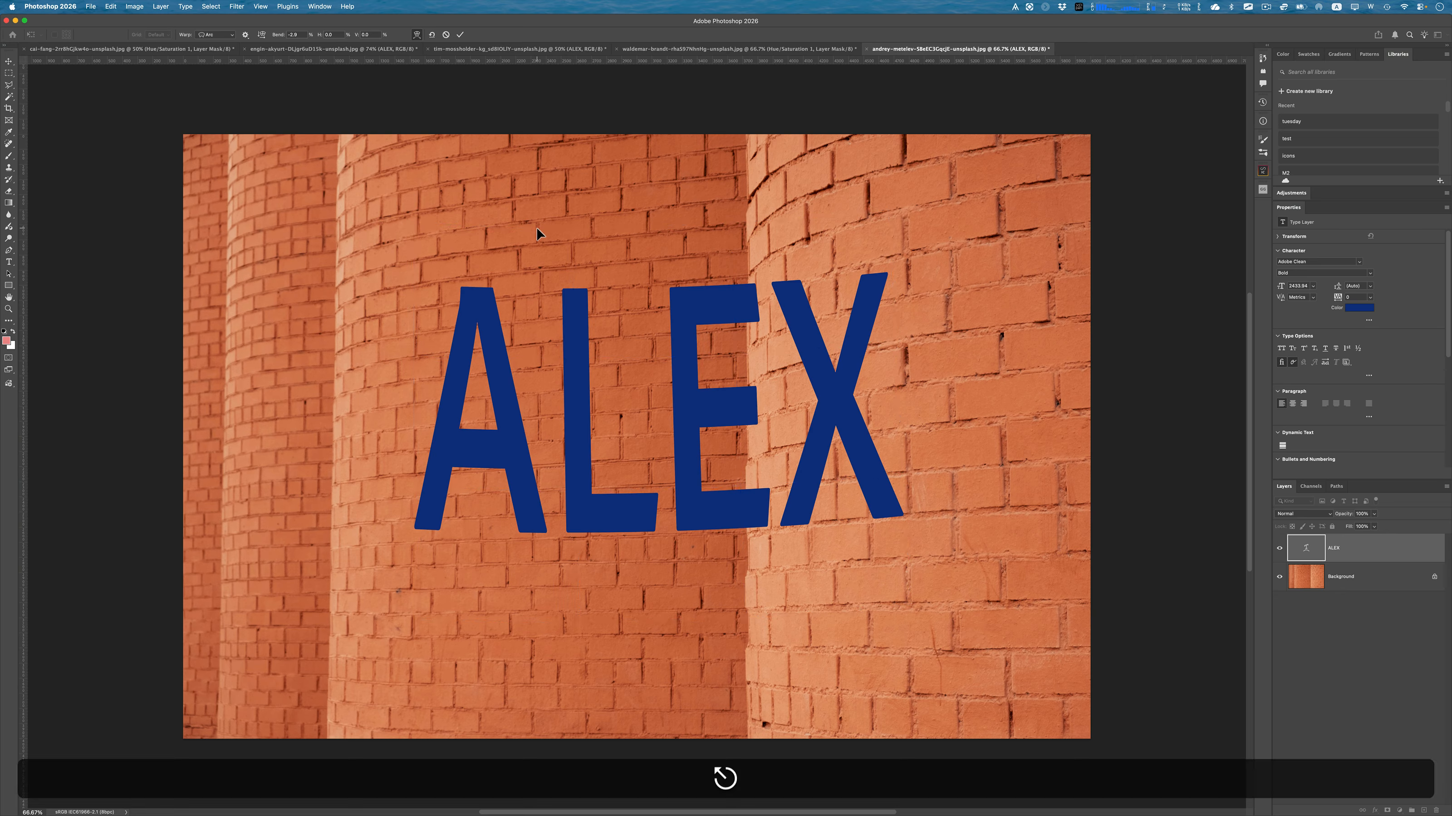
Step: Move the dark blue text to the right so its third letter sits past the edge between the two columns
left_click_drag(683, 320, 783, 308)
key("super+t")
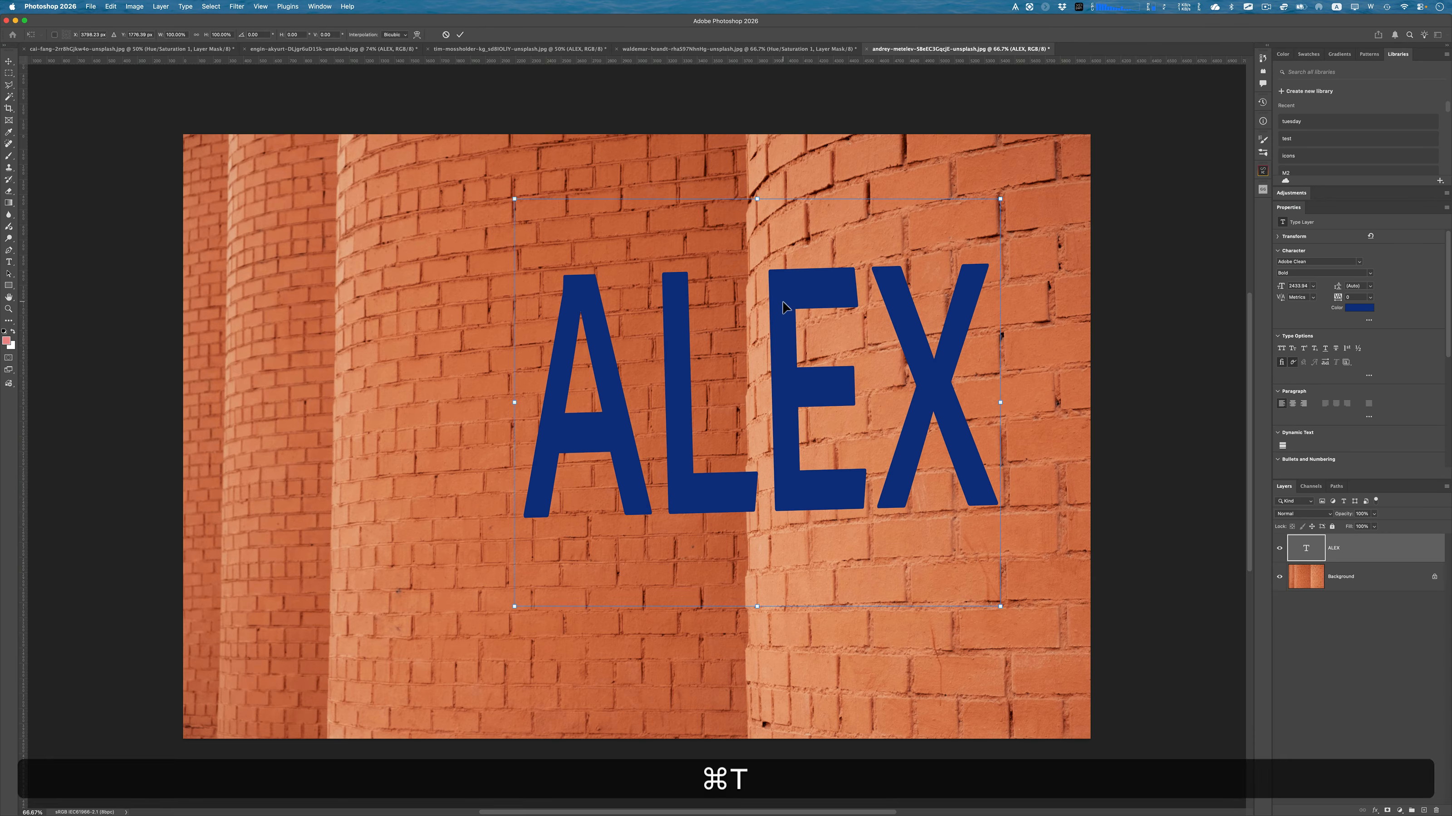
left_click(417, 35)
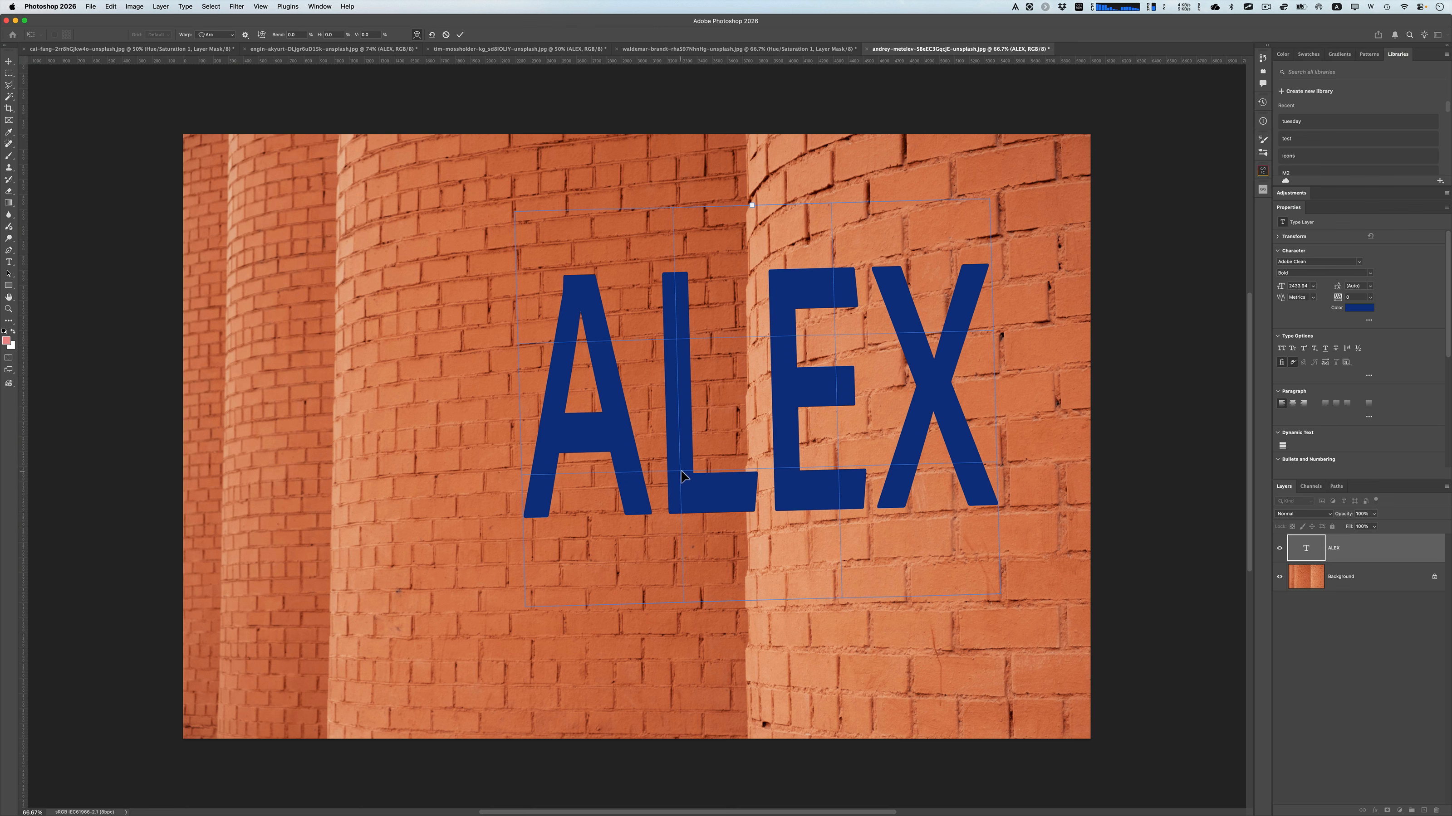
left_click_drag(678, 477, 636, 195)
left_click_drag(632, 201, 632, 211)
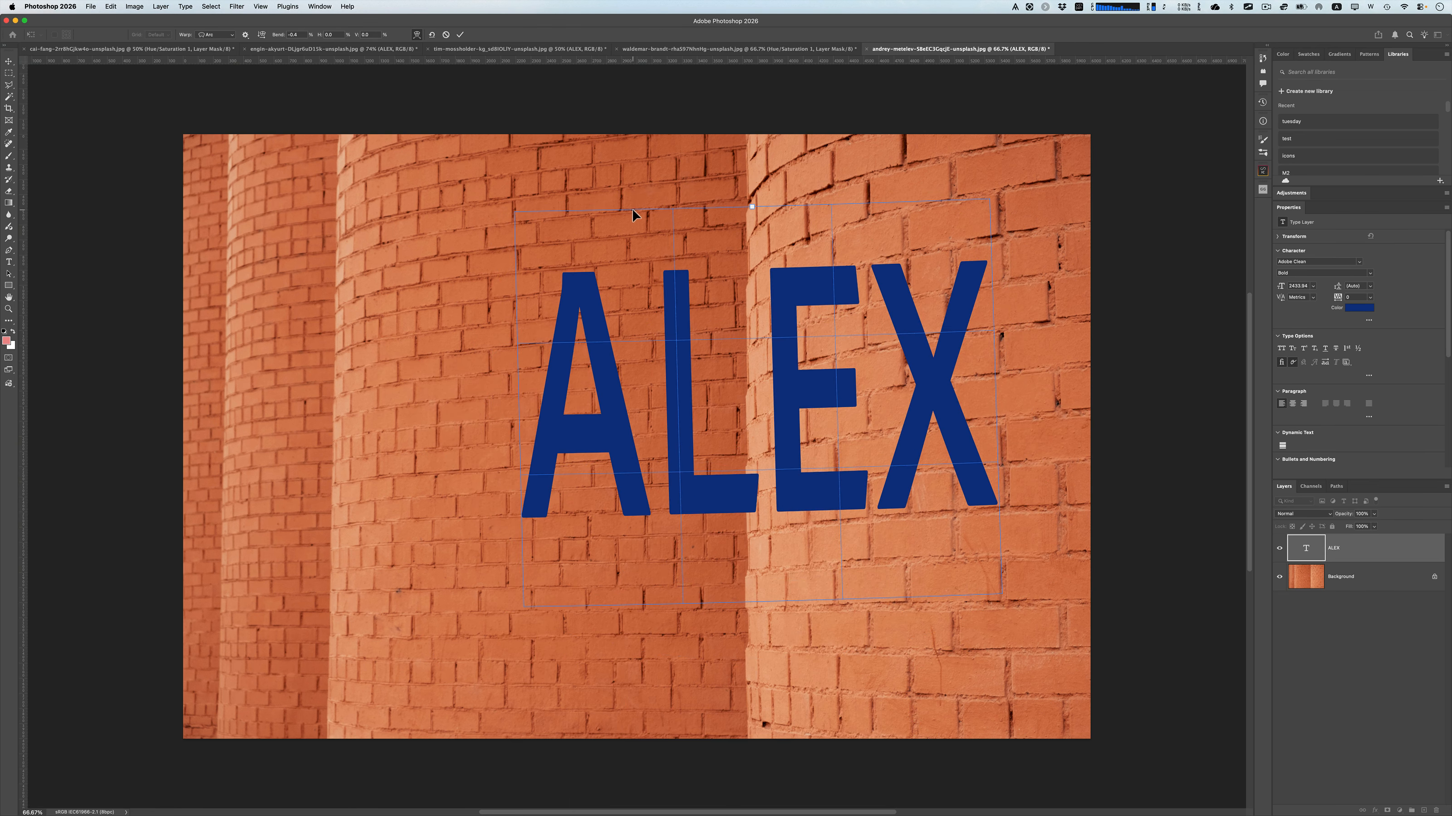
mouse_move(518, 343)
left_mouse_down()
mouse_move(552, 342)
mouse_move(510, 340)
left_mouse_up()
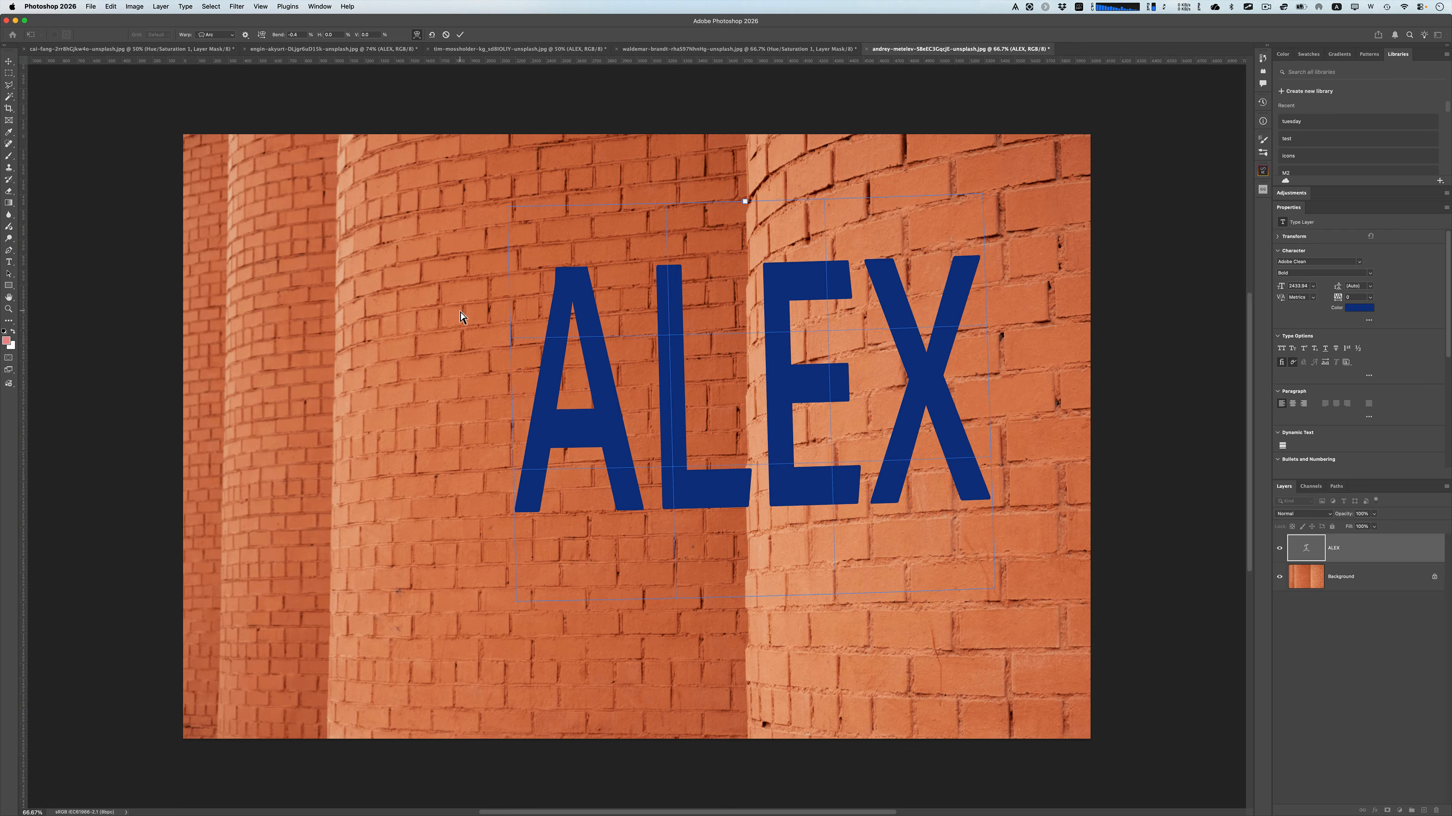
left_click(263, 38)
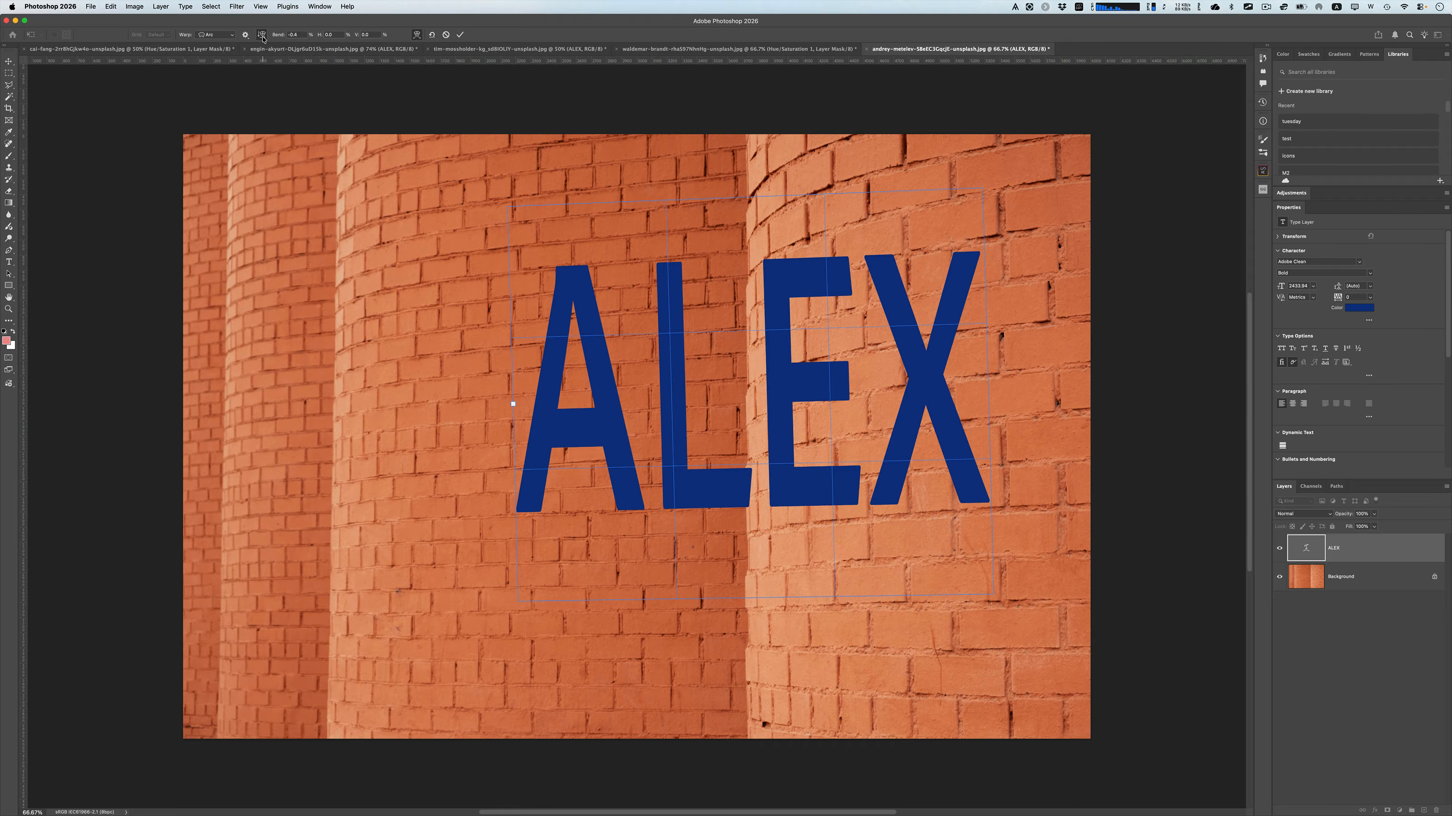
left_click_drag(675, 336, 515, 347)
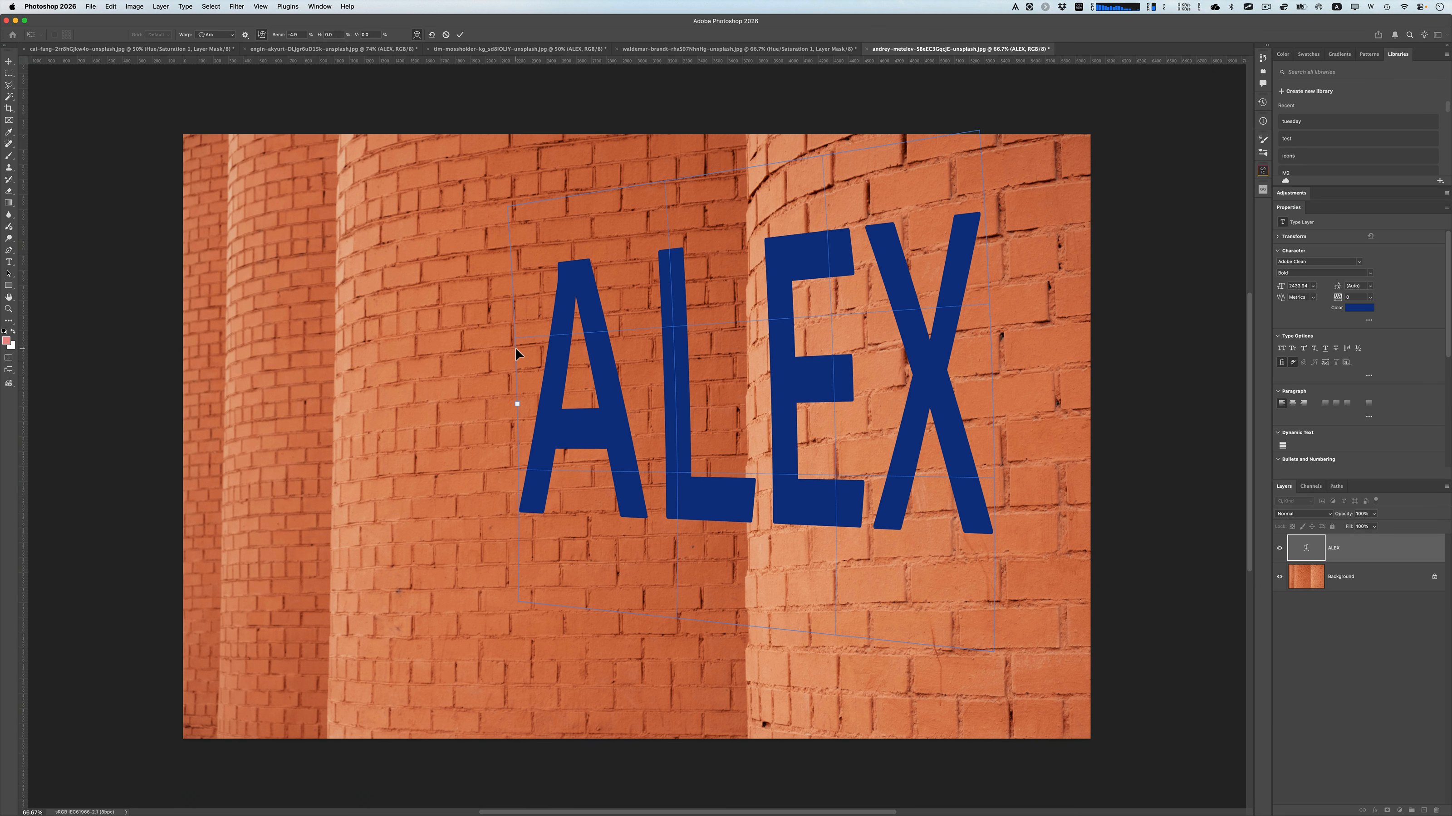
key("Escape")
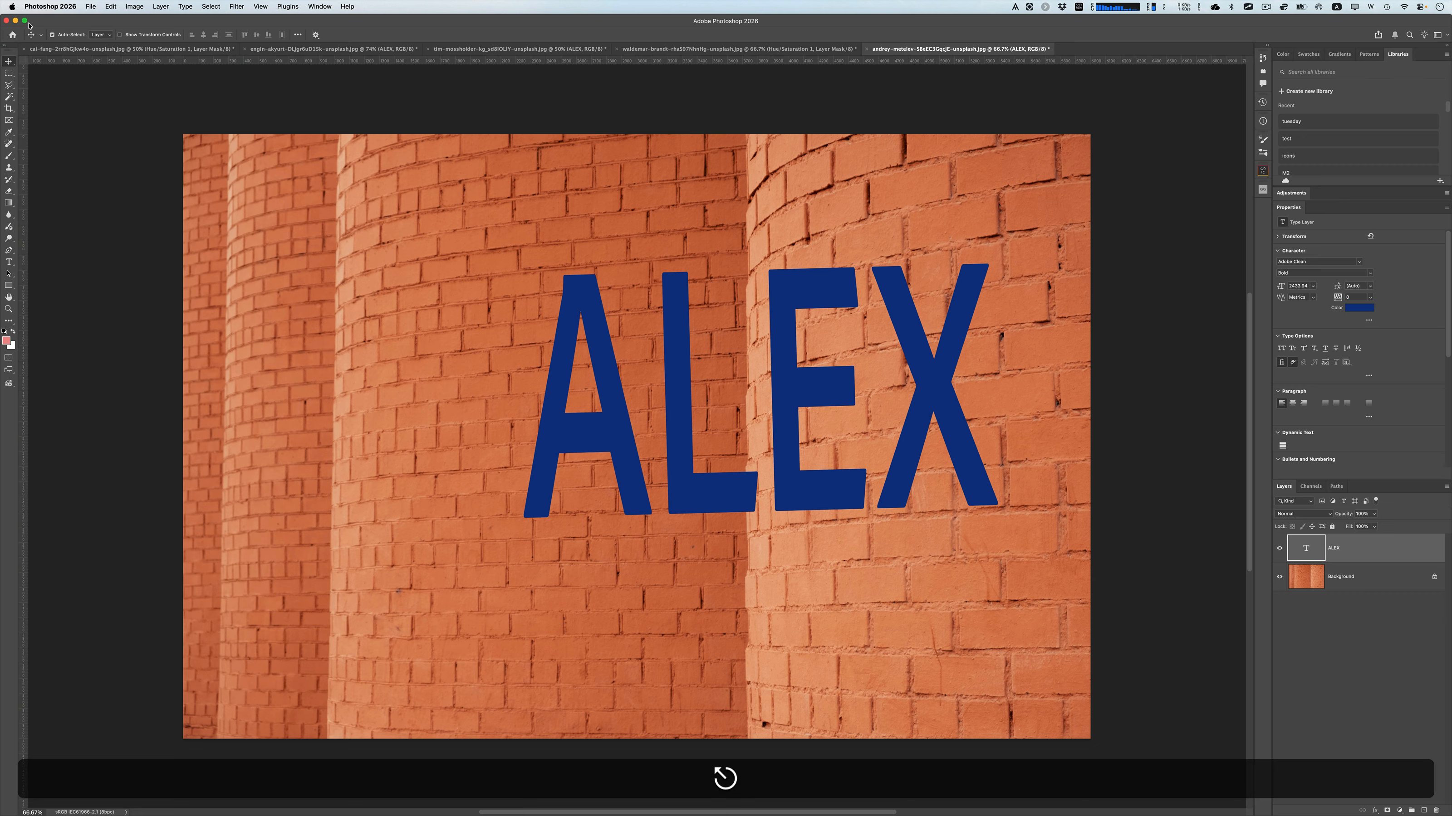
Step: Rasterize the text for Puppet Warp and pin the upper-left and lower-left corners of the letter E
left_click(111, 6)
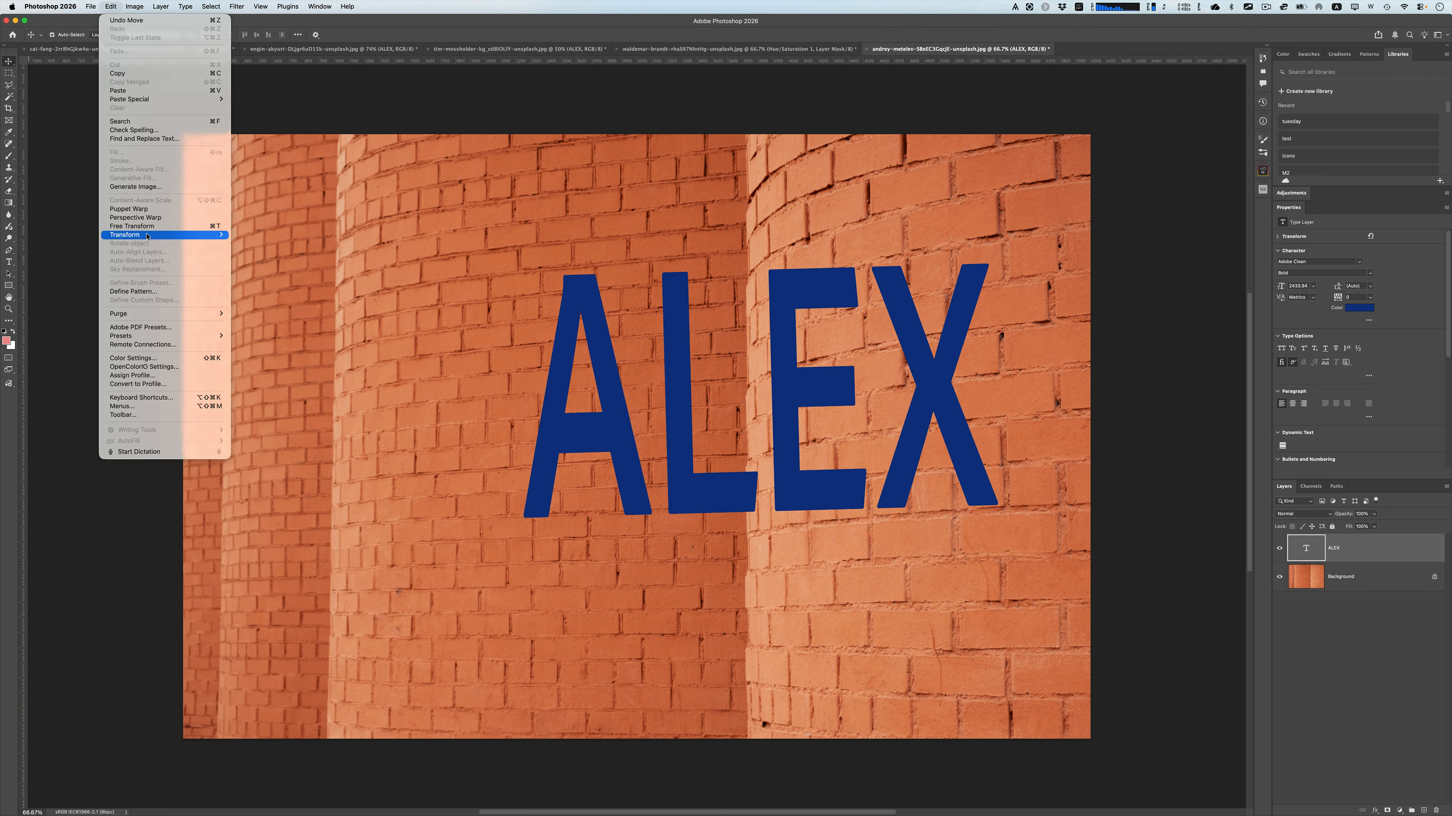
mouse_move(147, 236)
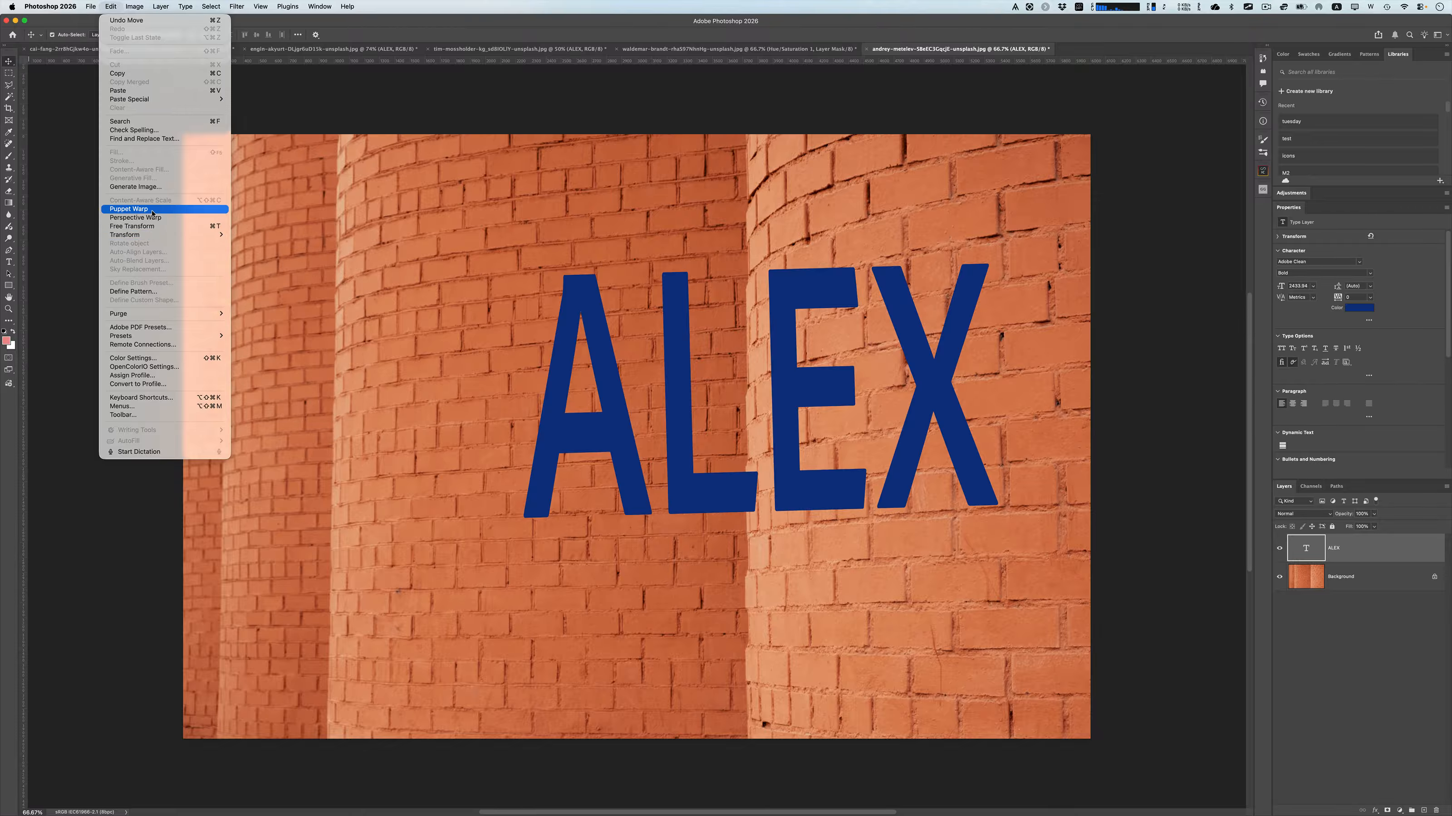
left_click(129, 209)
left_click(769, 279)
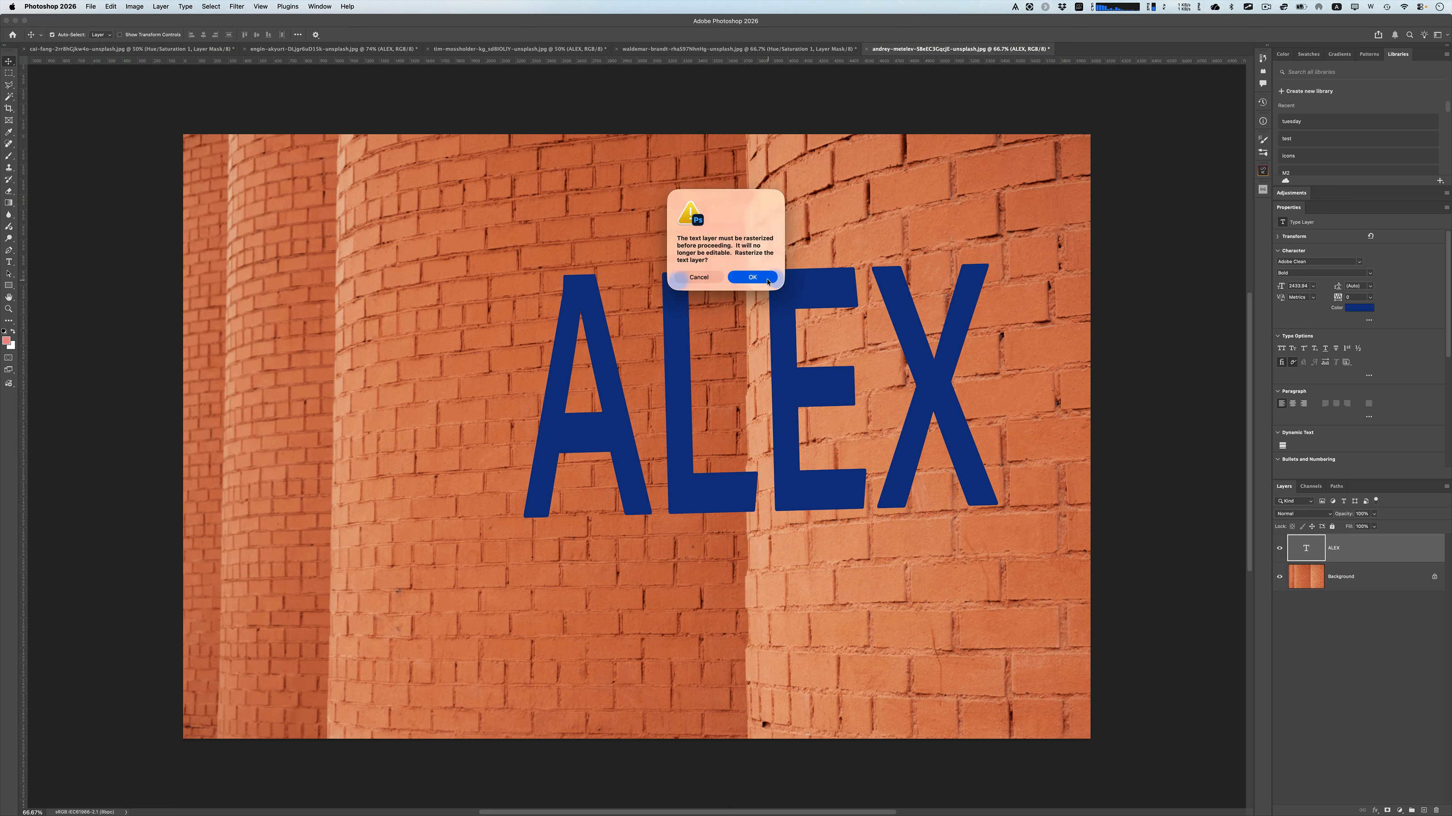
left_click_drag(771, 276, 768, 274)
left_click(777, 507)
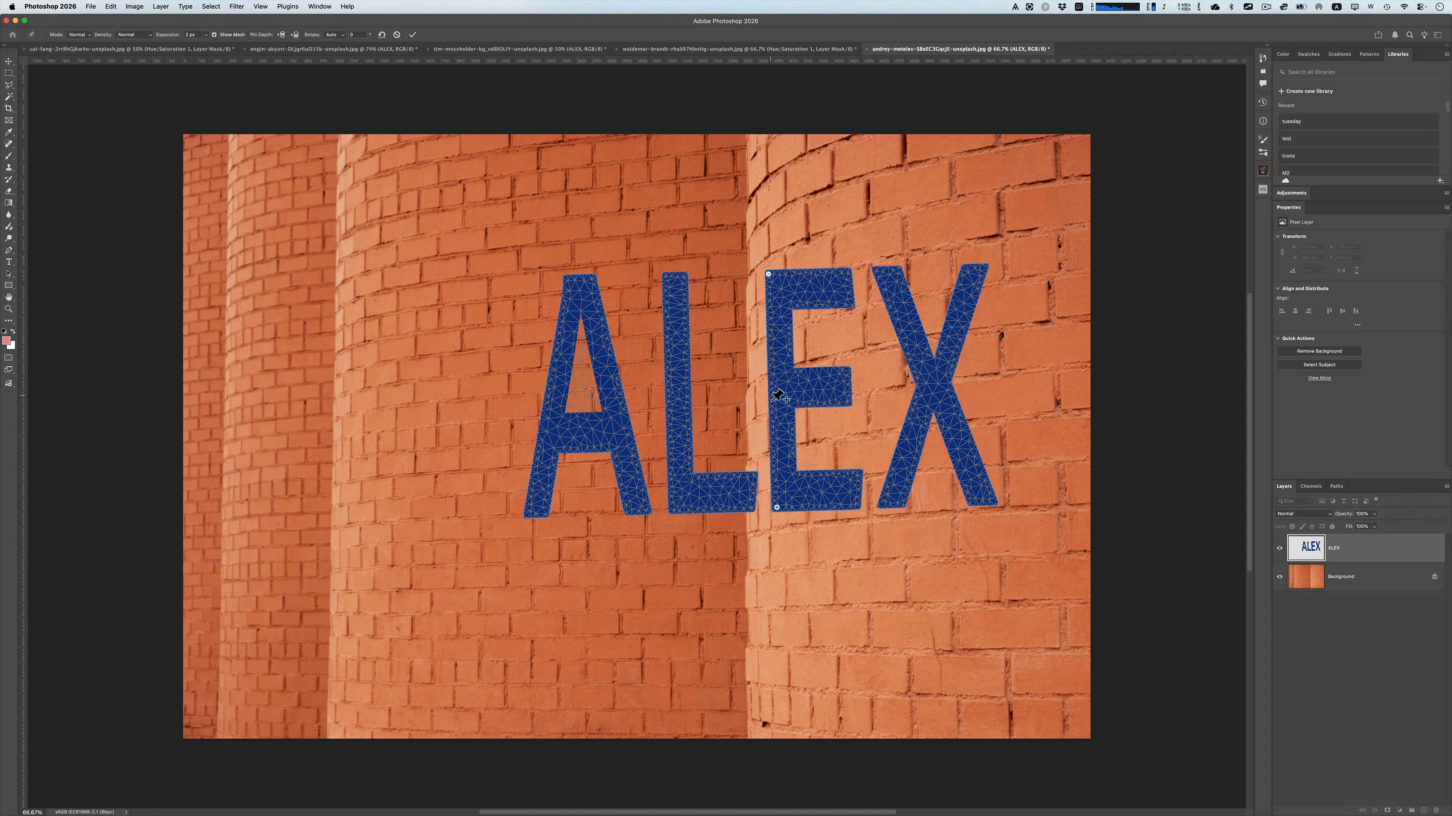
Step: Pull the letter E closer to the L with Puppet Warp pins and shift the whole word left across the column edge
left_click_drag(771, 395, 759, 393)
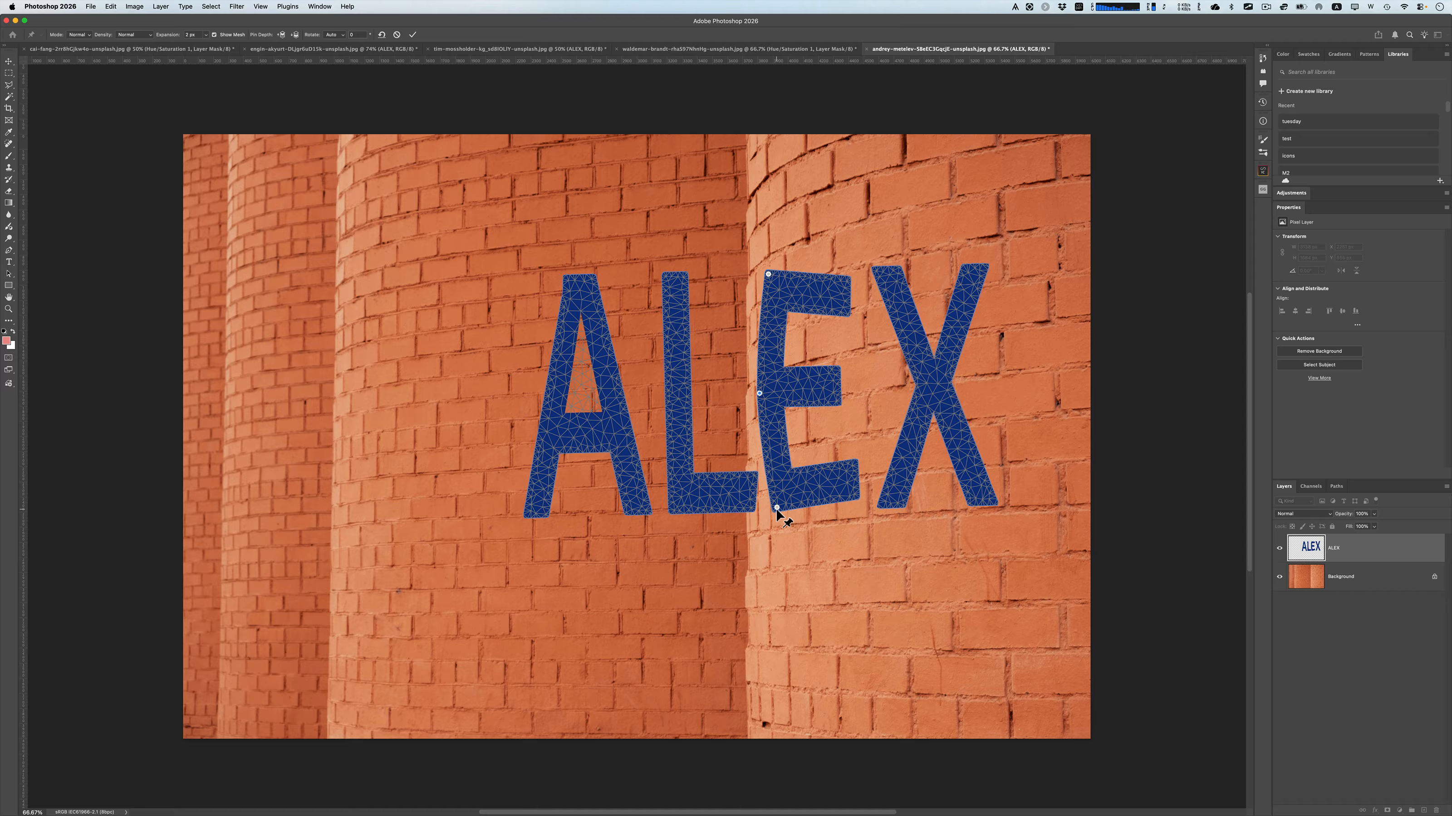
left_click_drag(776, 508, 762, 511)
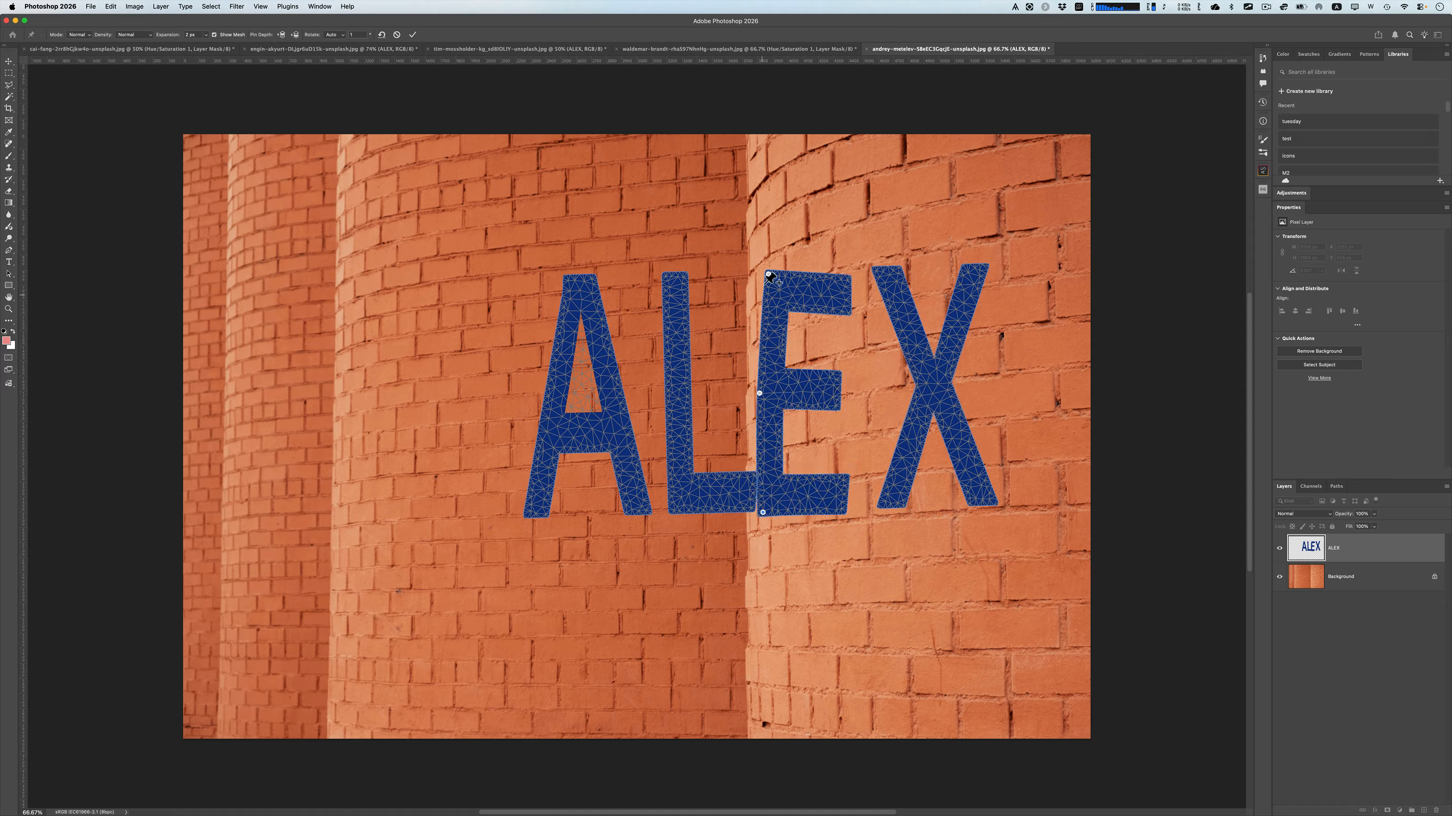
left_click_drag(768, 275, 752, 272)
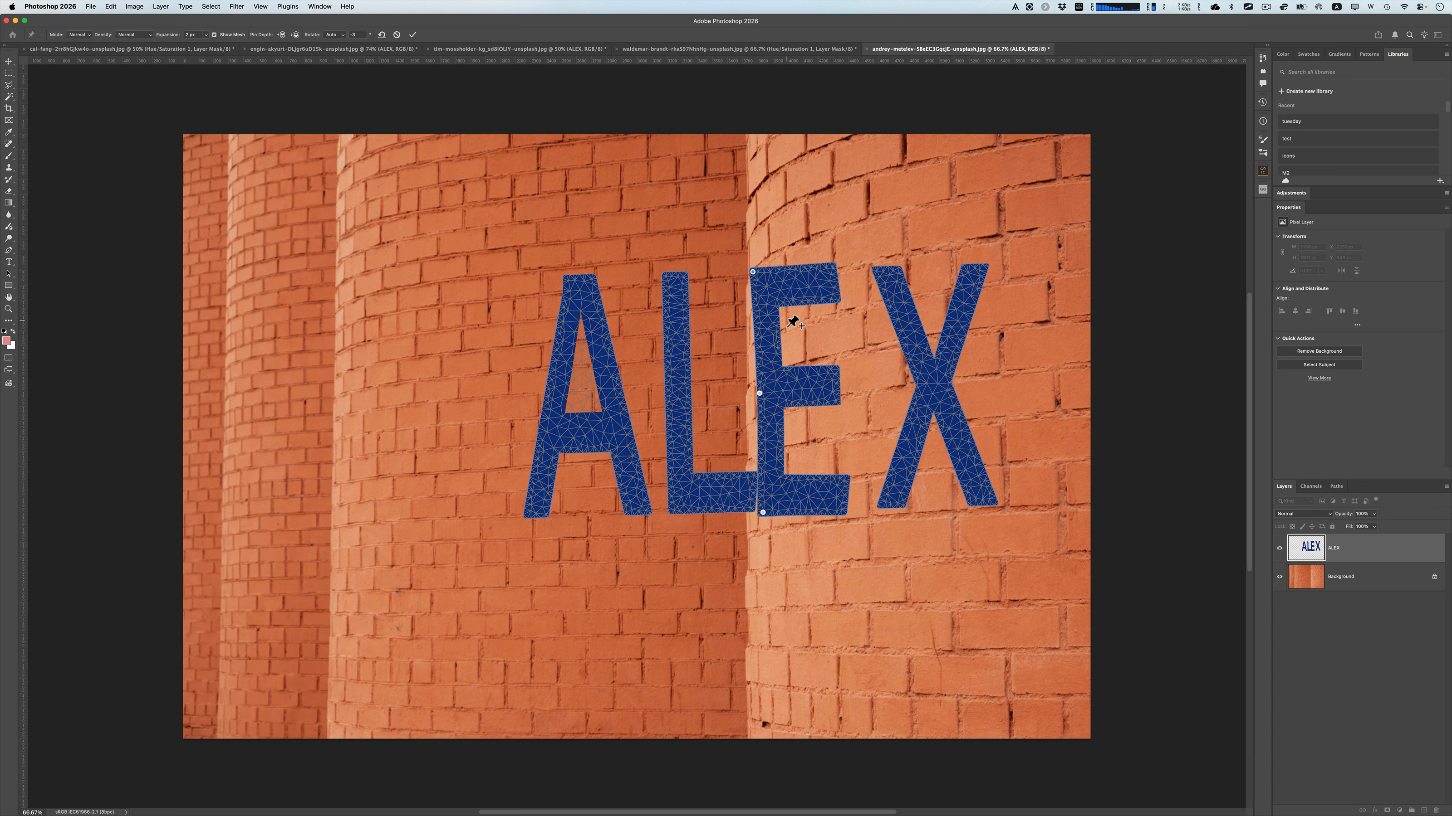
key("Return")
left_click_drag(785, 326, 755, 328)
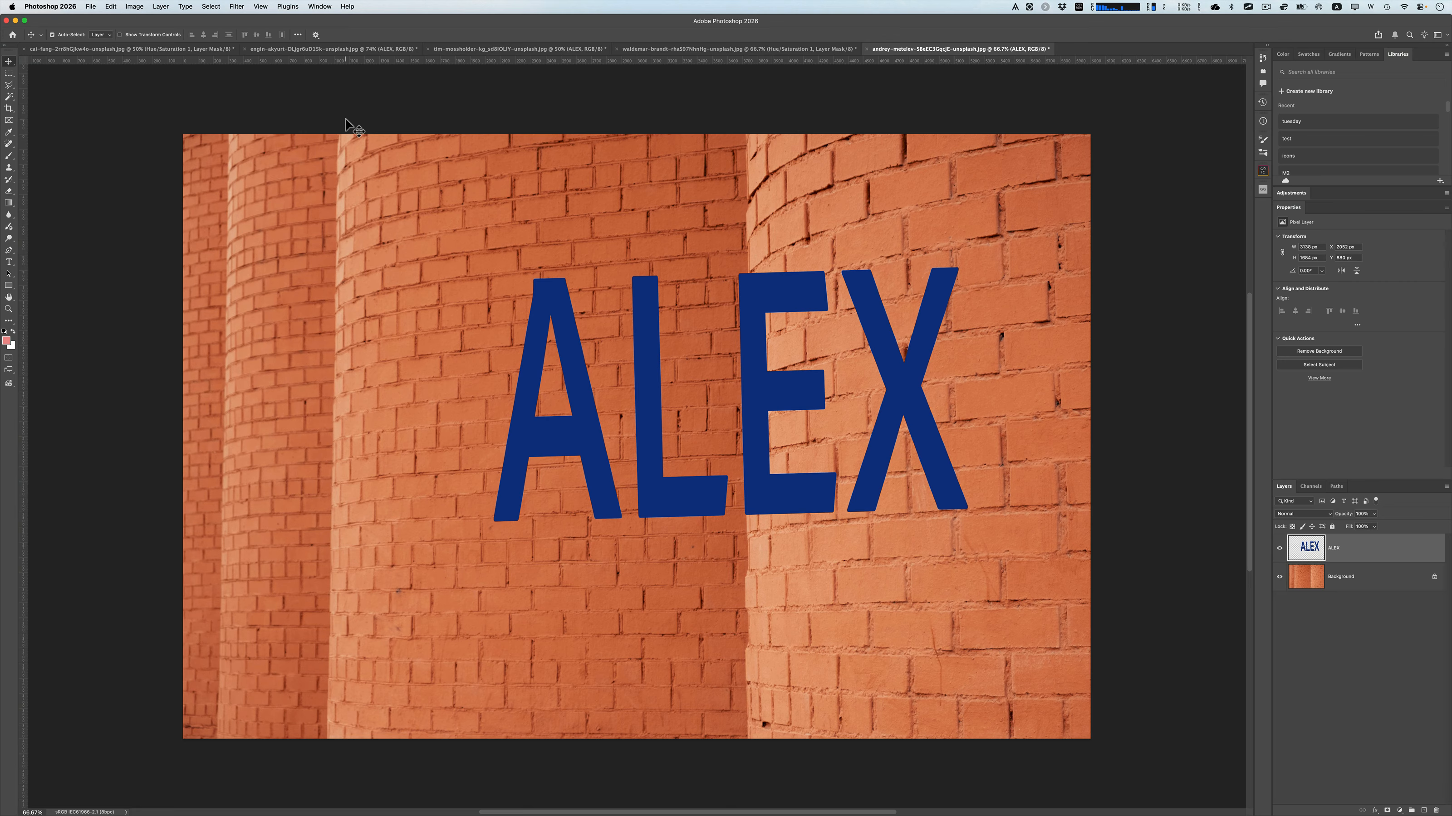
Step: Warp the rasterized text with the Cylinder warp style
key("super+t")
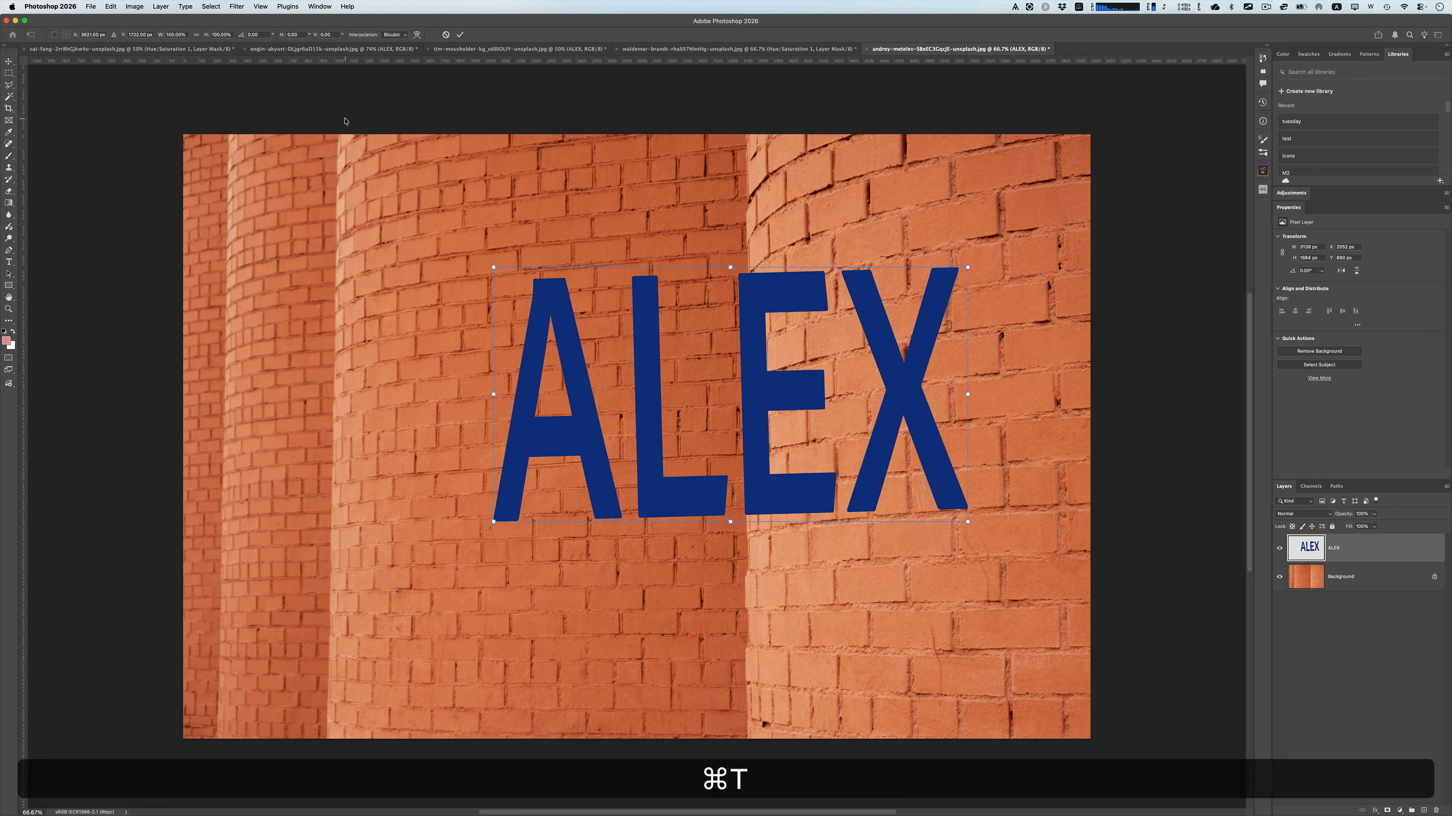
left_click(418, 35)
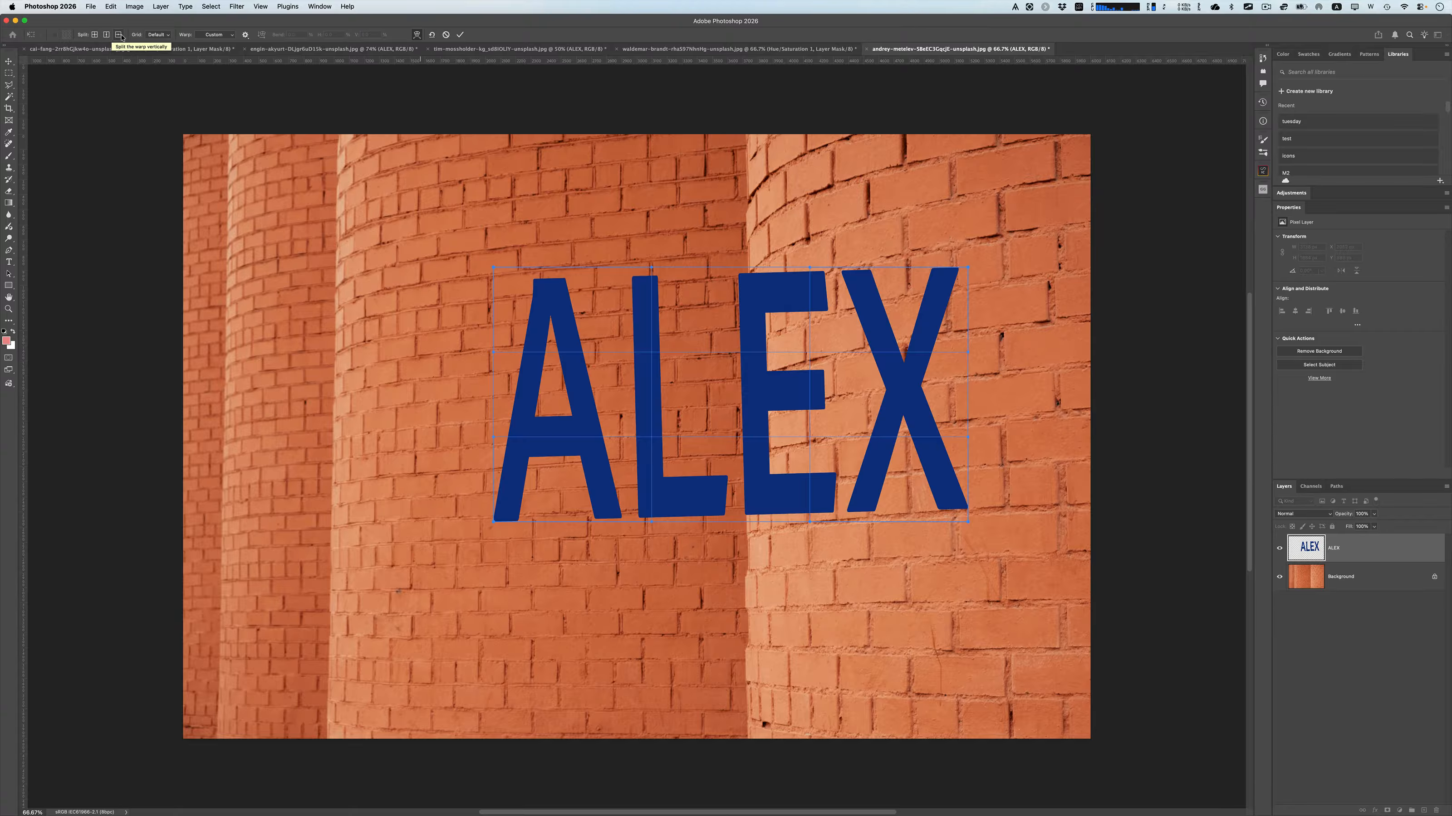
left_click(160, 36)
left_click(163, 36)
left_click(215, 35)
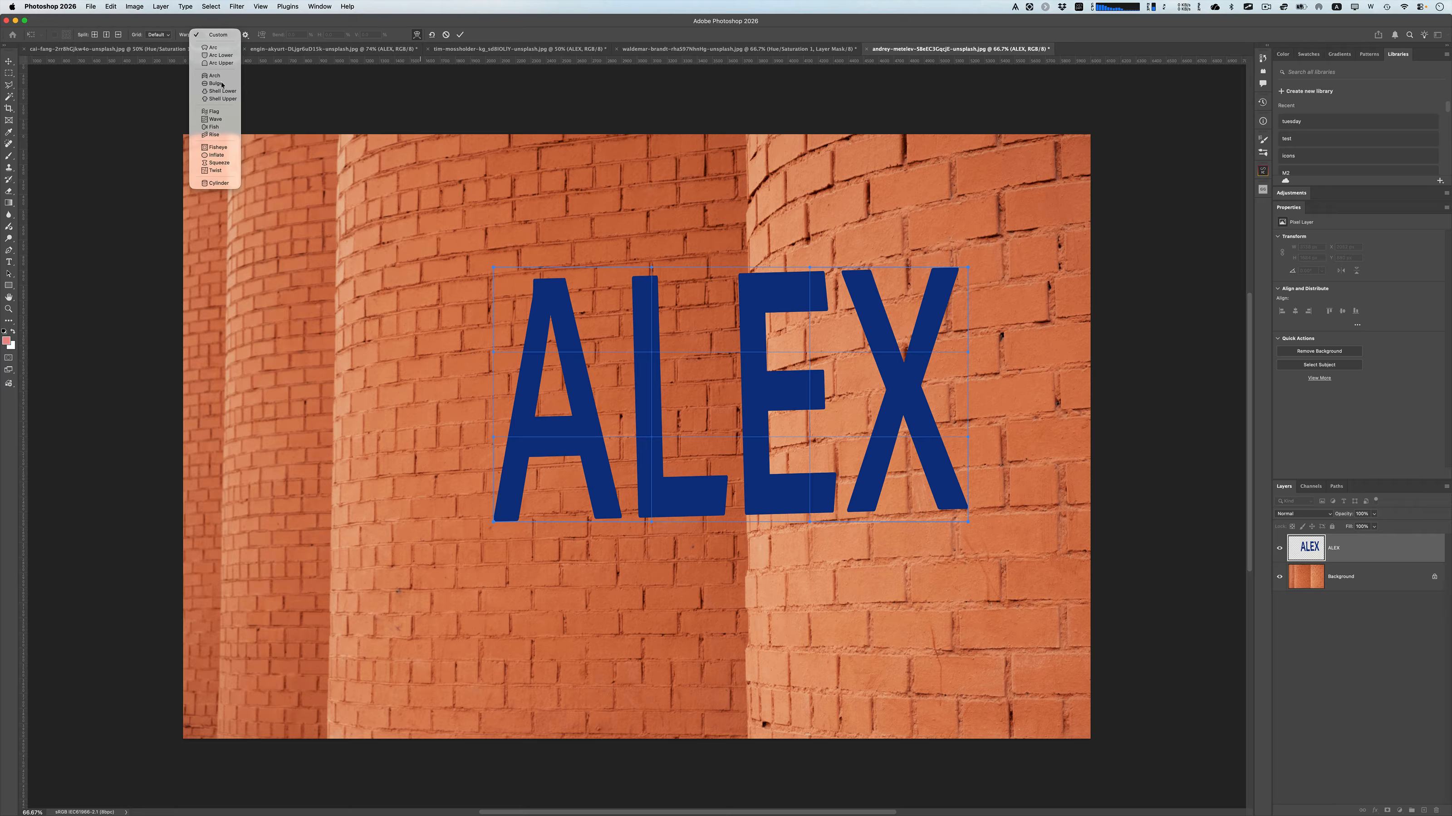
left_click(224, 183)
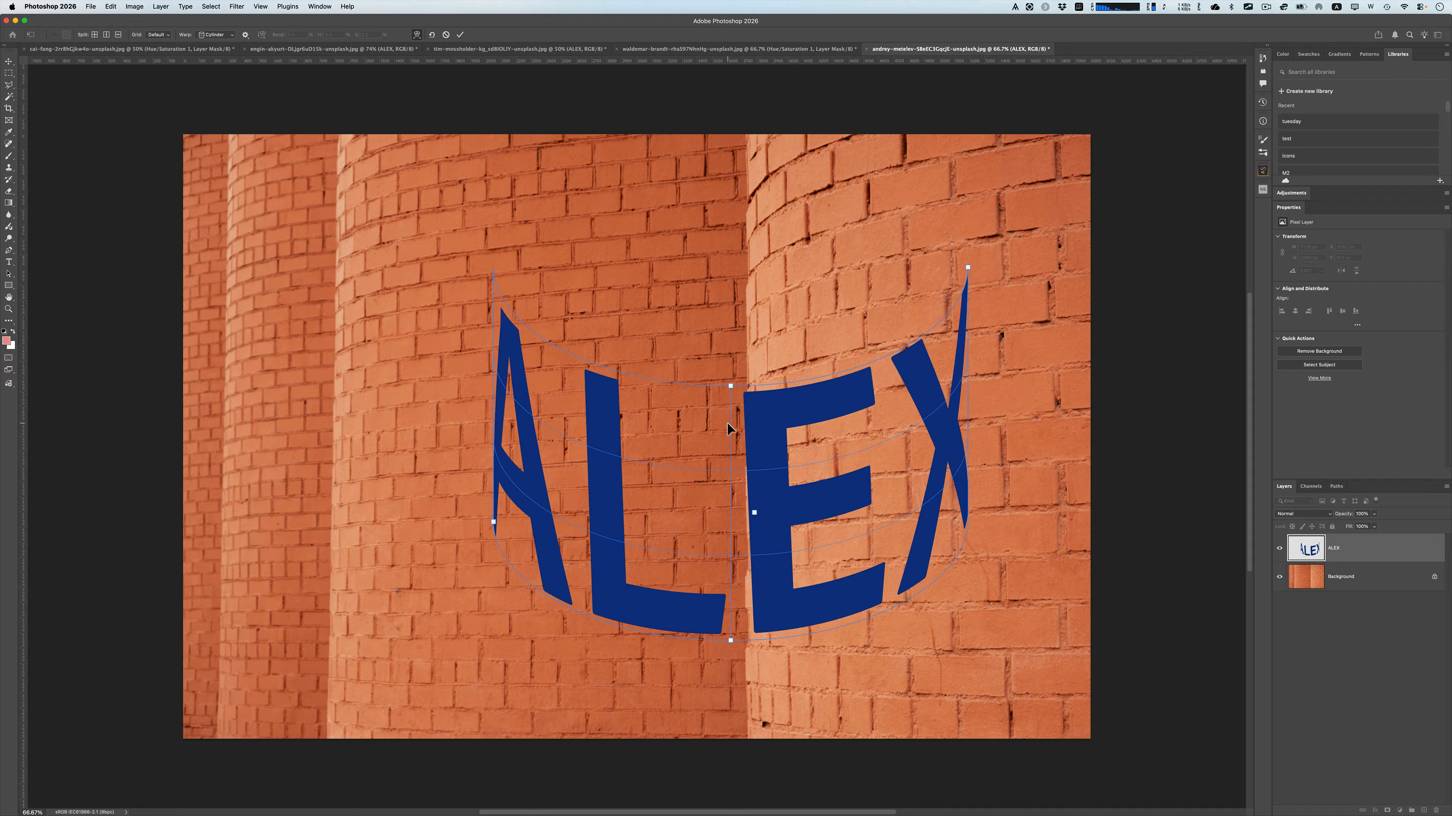
Step: Fit the cylinder warp to the right column, narrowing the word to the column's width and arching it upward along the brick rows
left_click_drag(761, 438, 823, 399)
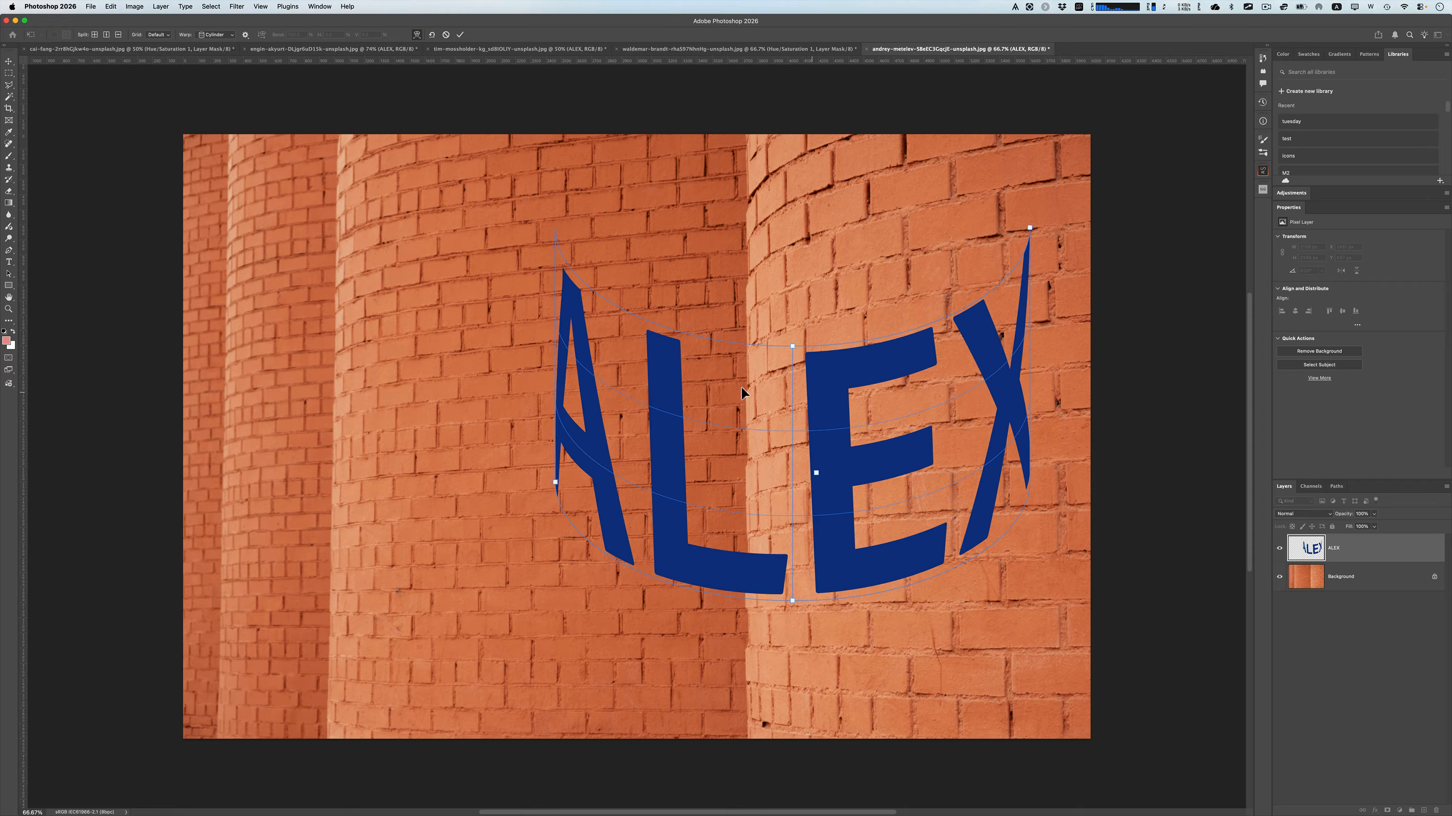
left_click_drag(556, 483, 702, 551)
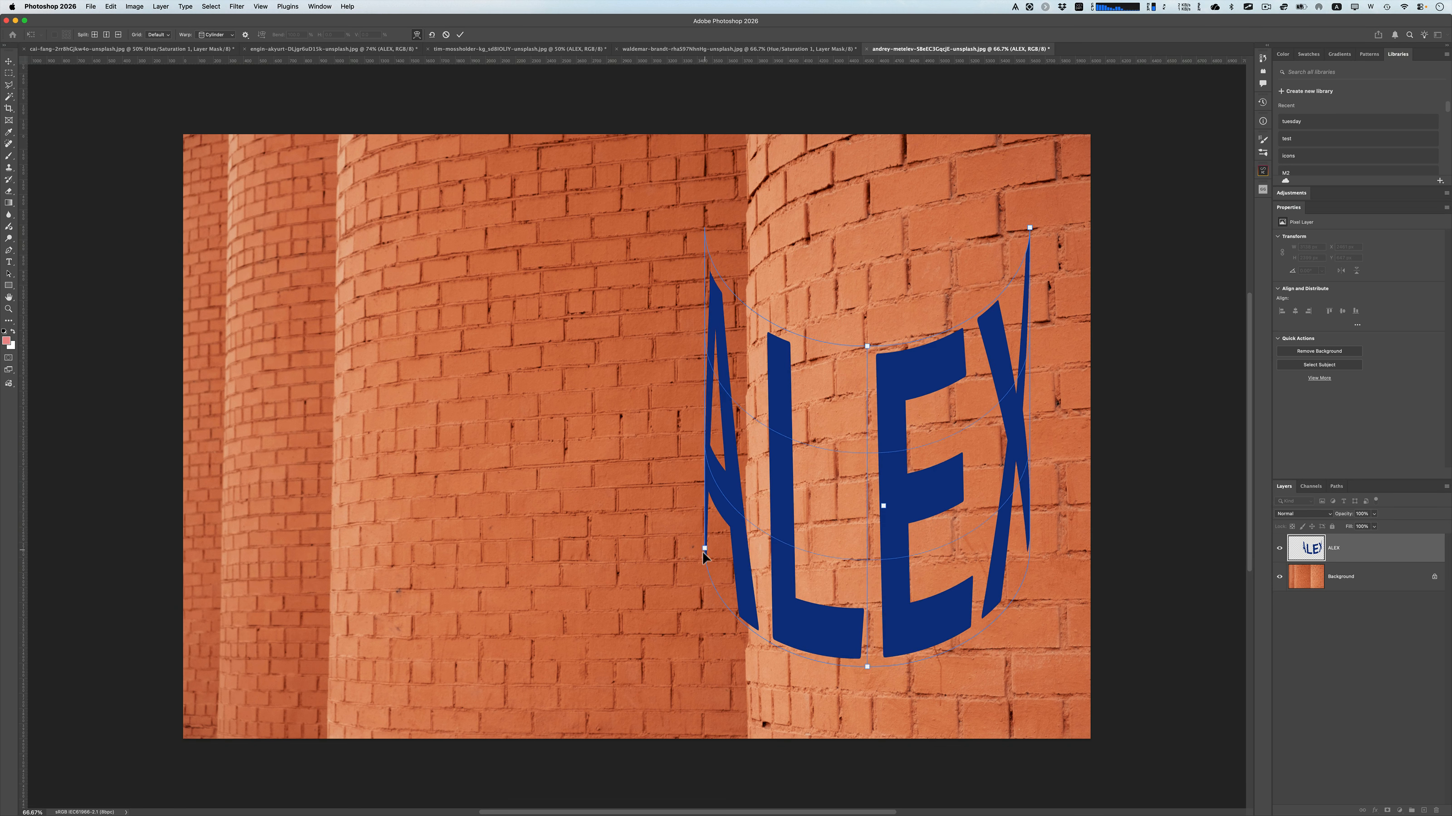
left_click_drag(919, 498, 951, 494)
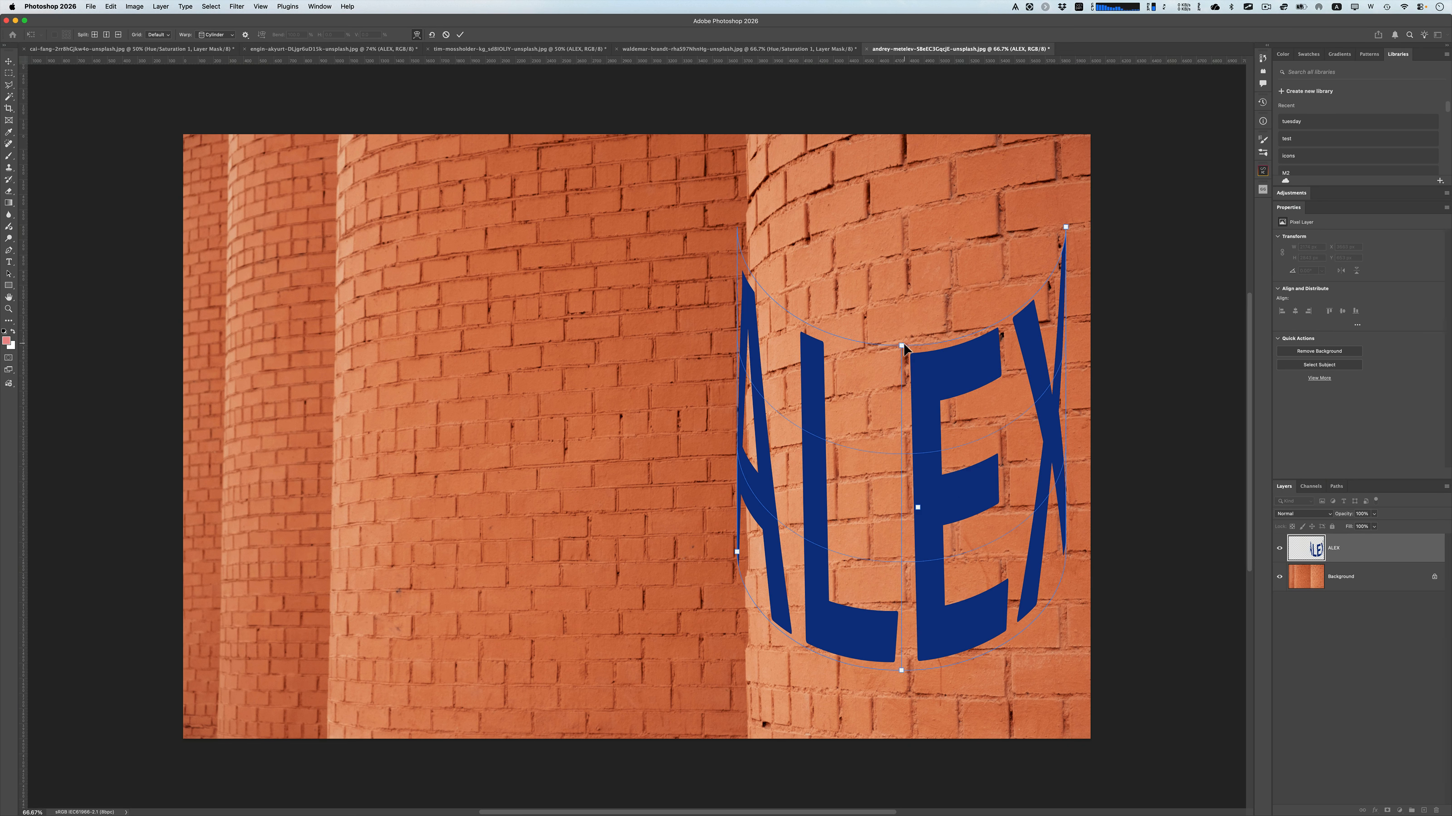
left_click_drag(903, 352, 893, 179)
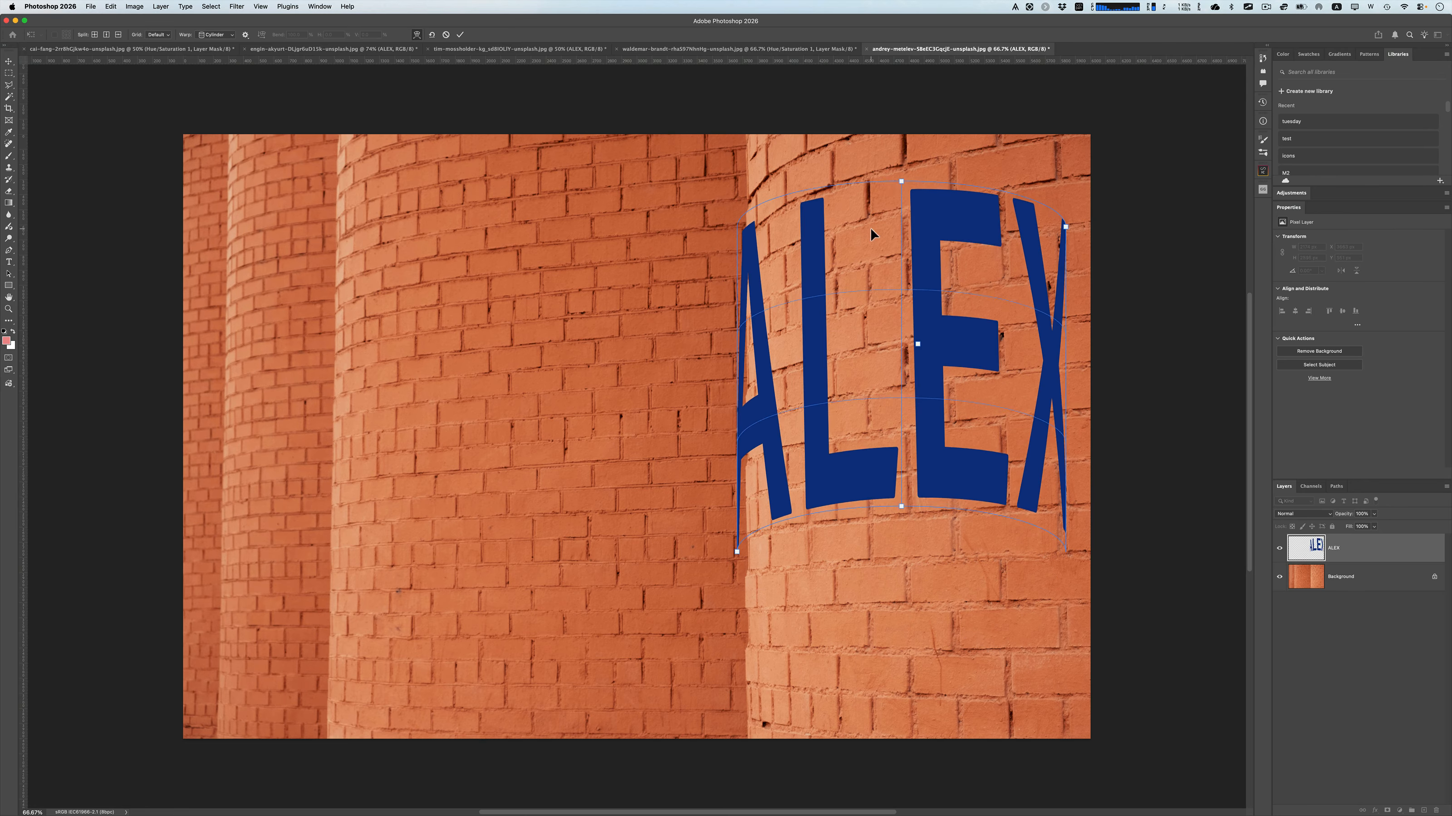
left_click_drag(928, 272, 934, 273)
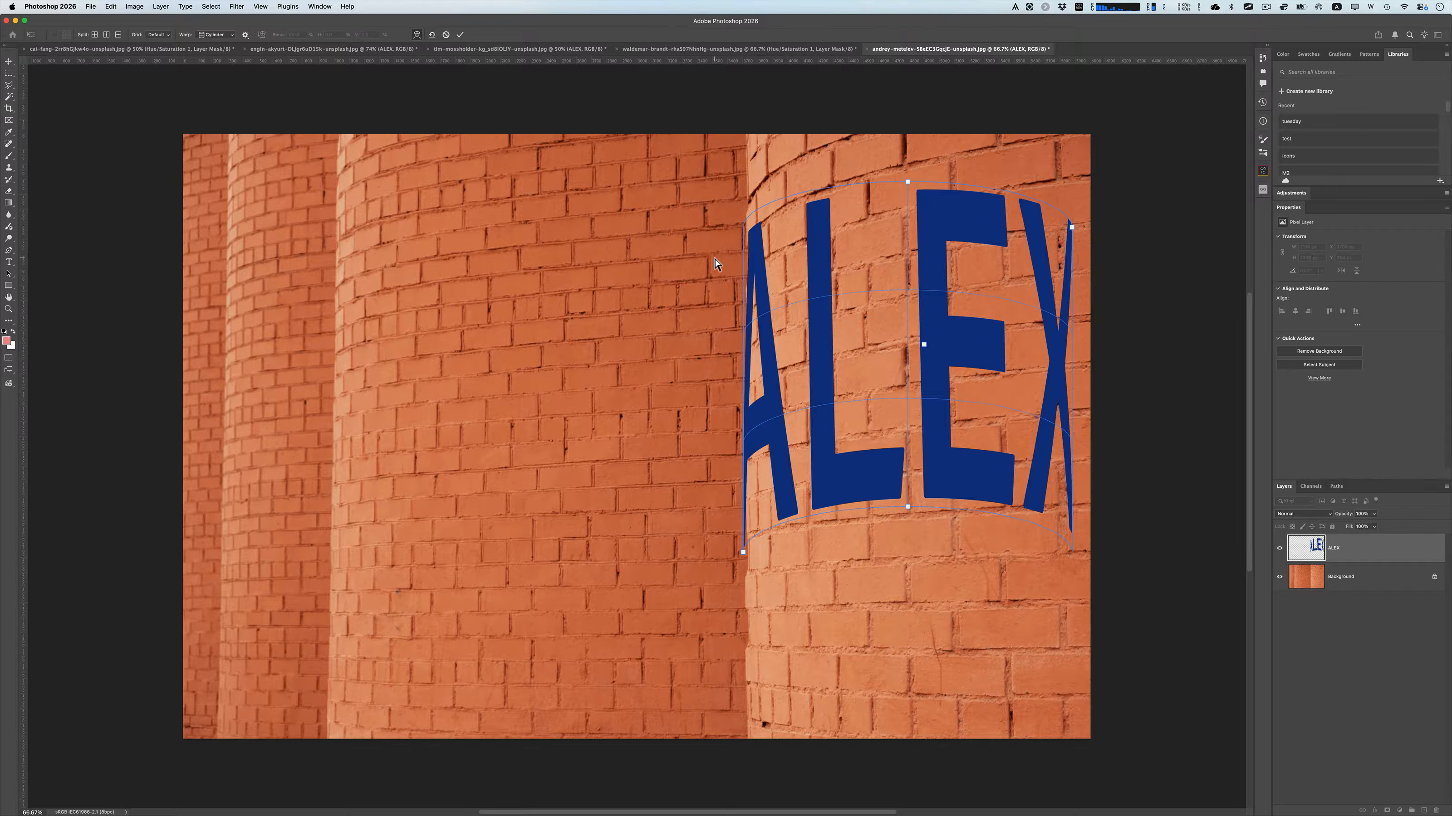
key("Return")
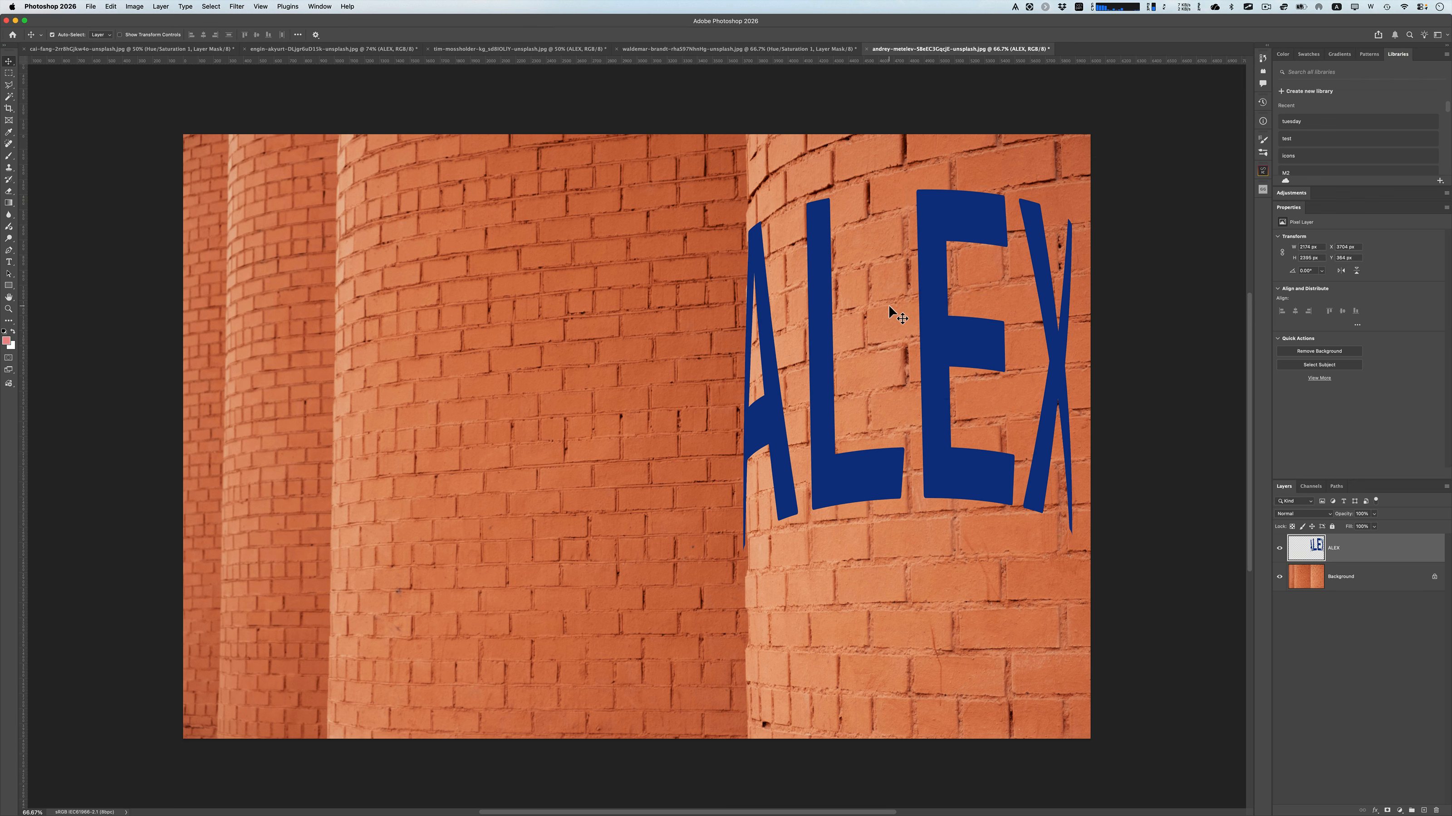
Step: Distort the curved text by raising its upper-right corner to follow the perspective of the right column
key("super+t")
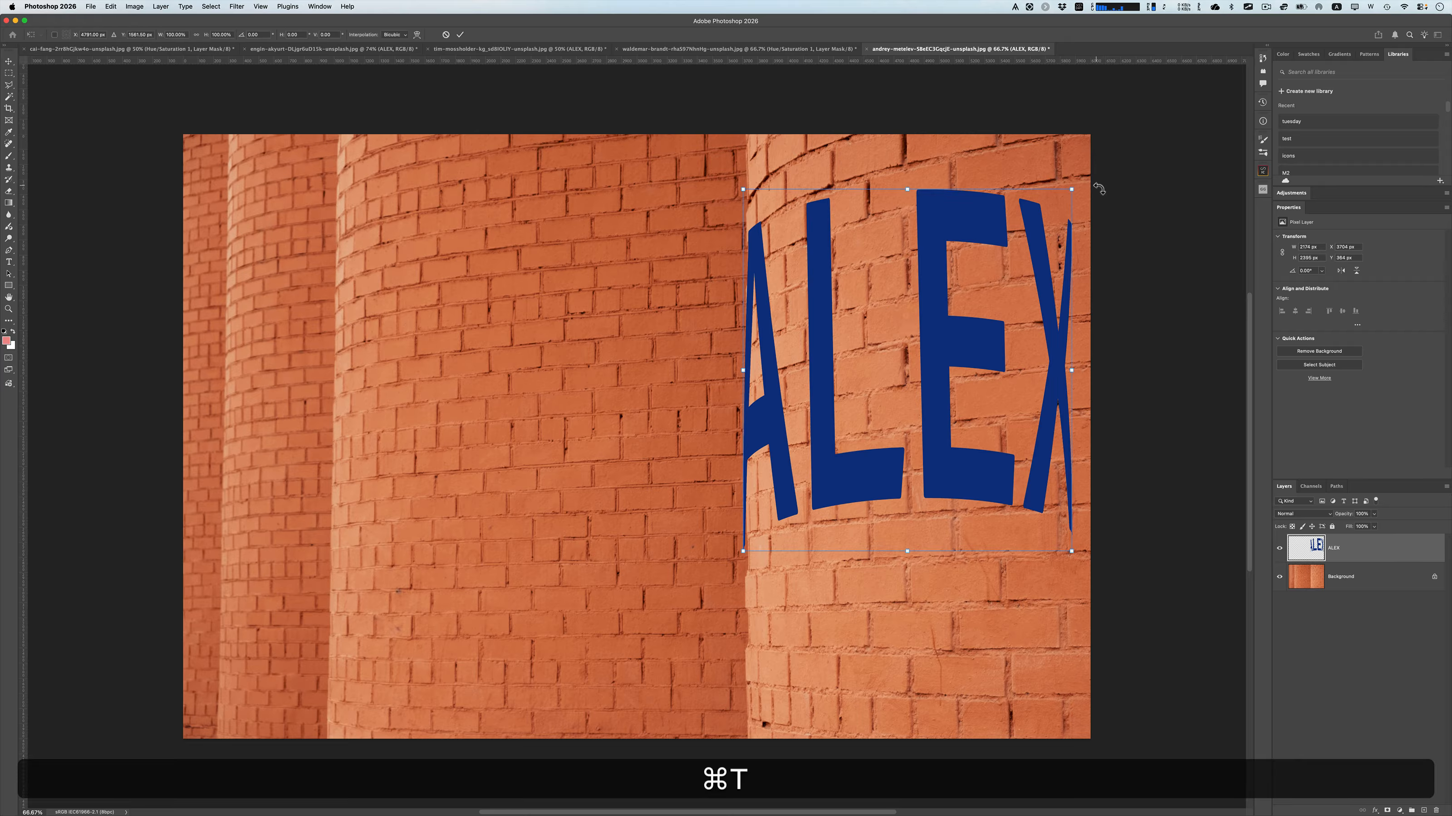
left_click_drag(1071, 189, 1064, 130)
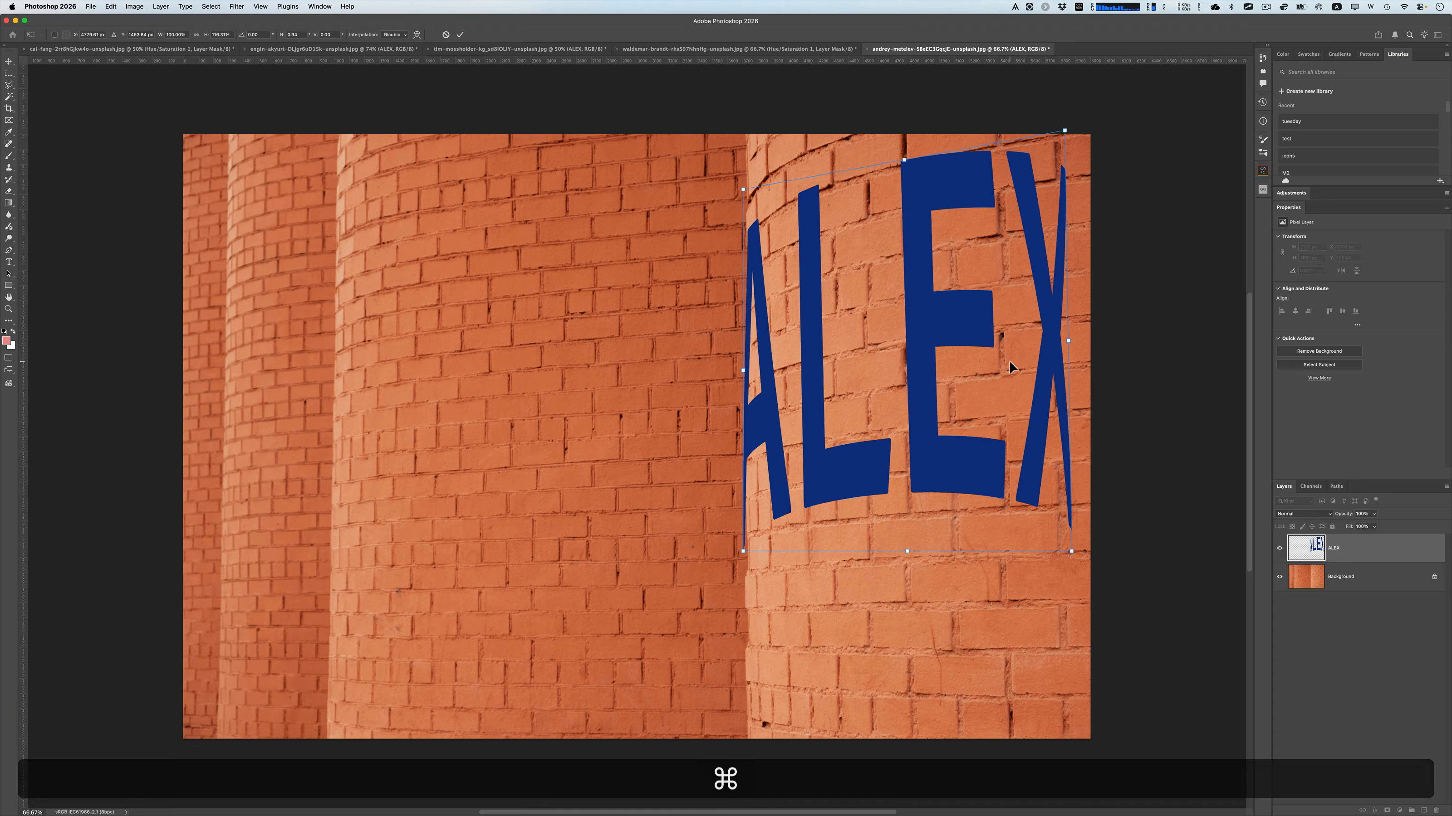
key("Return")
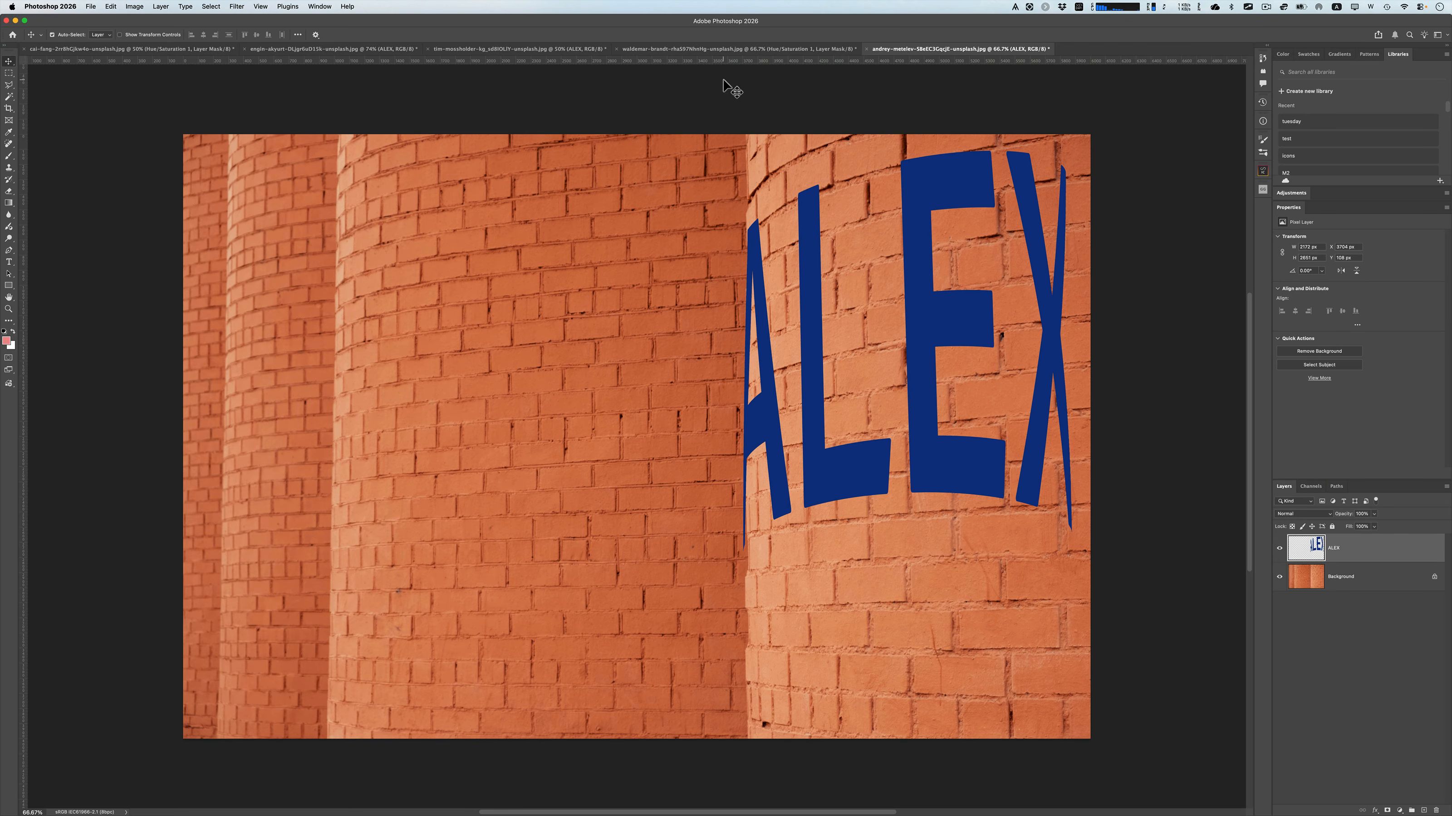
Step: Review the blended text in the other open brick and stone wall photos
left_click(715, 49)
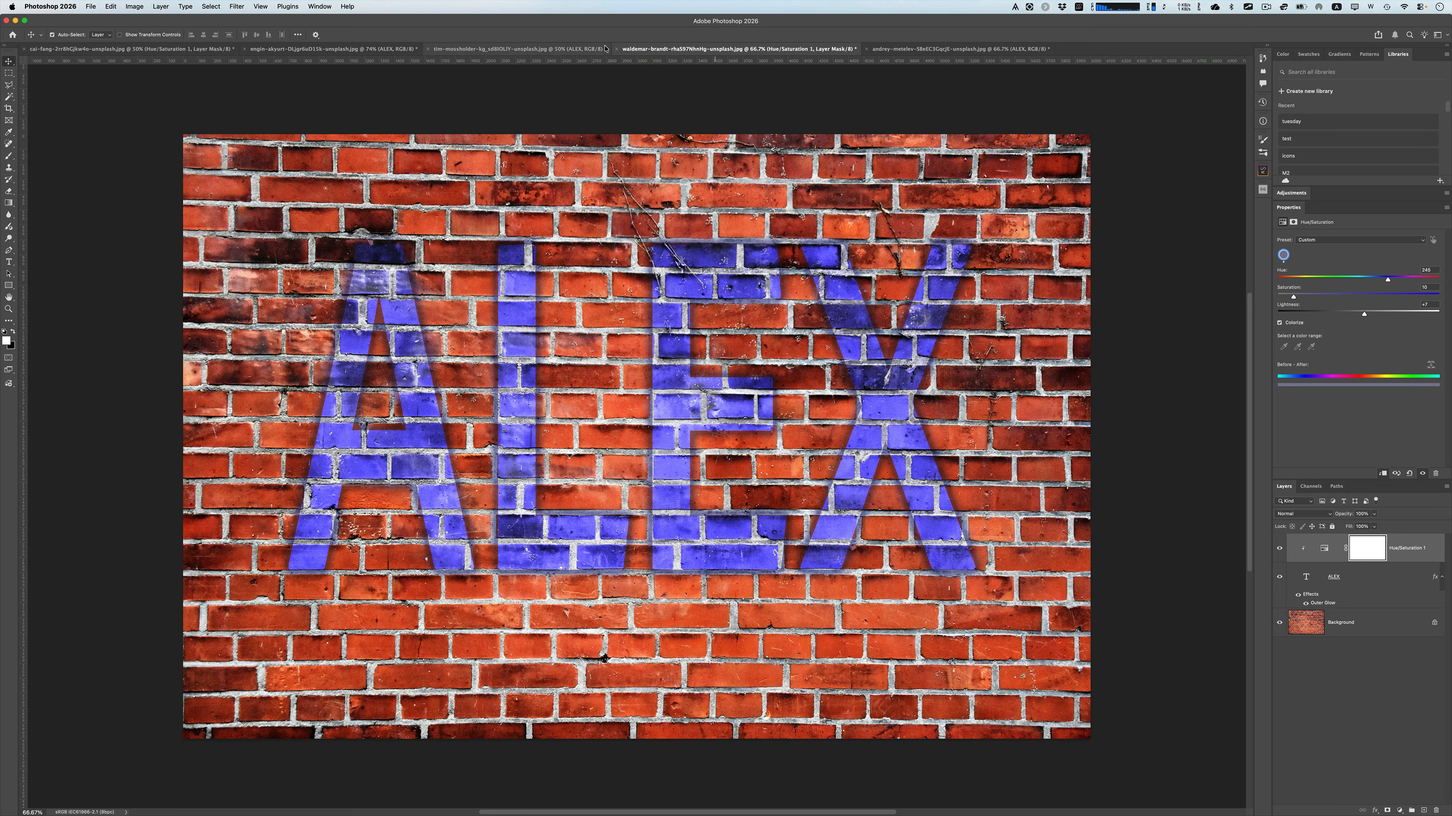
left_click(554, 50)
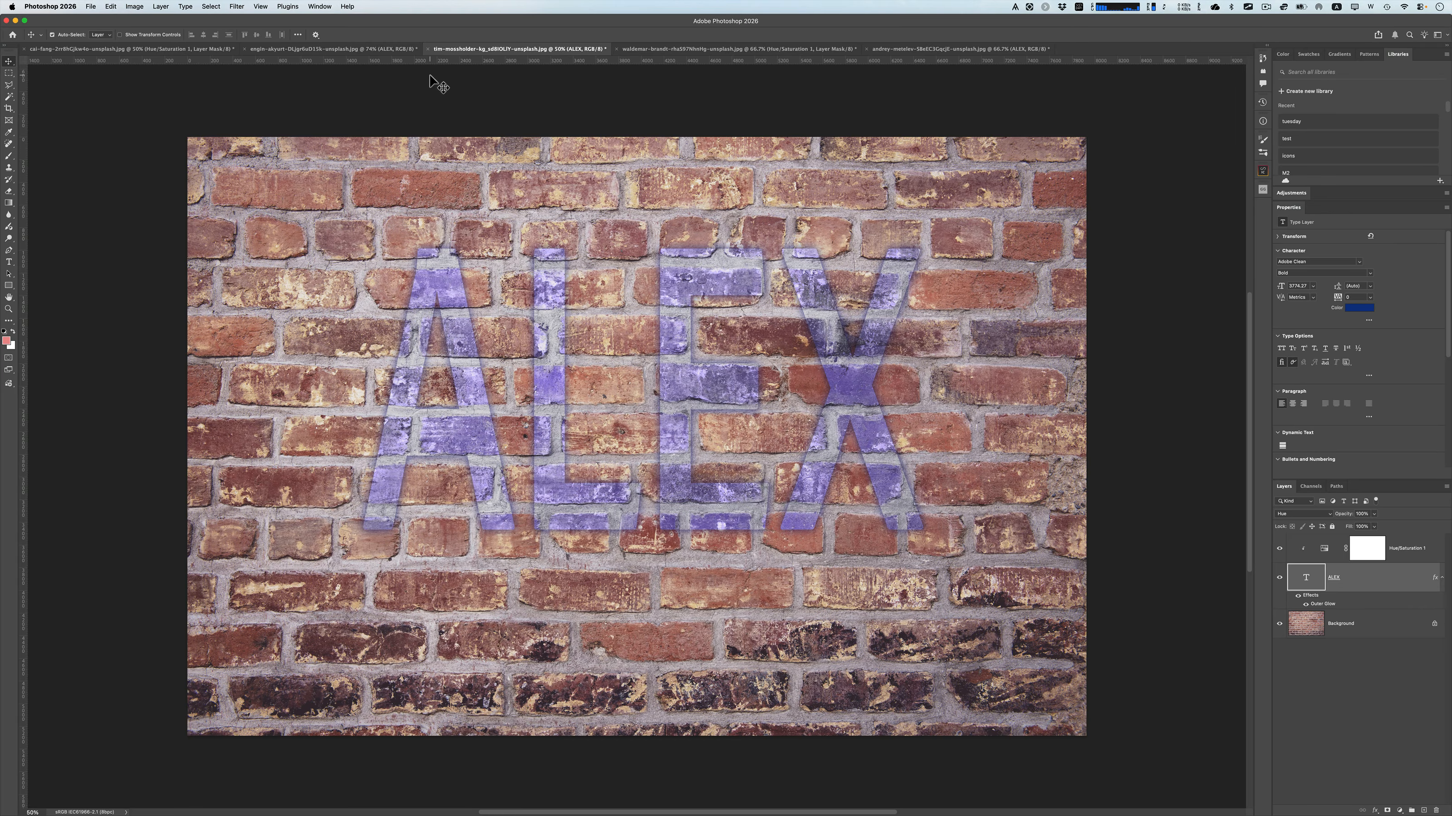
left_click(387, 51)
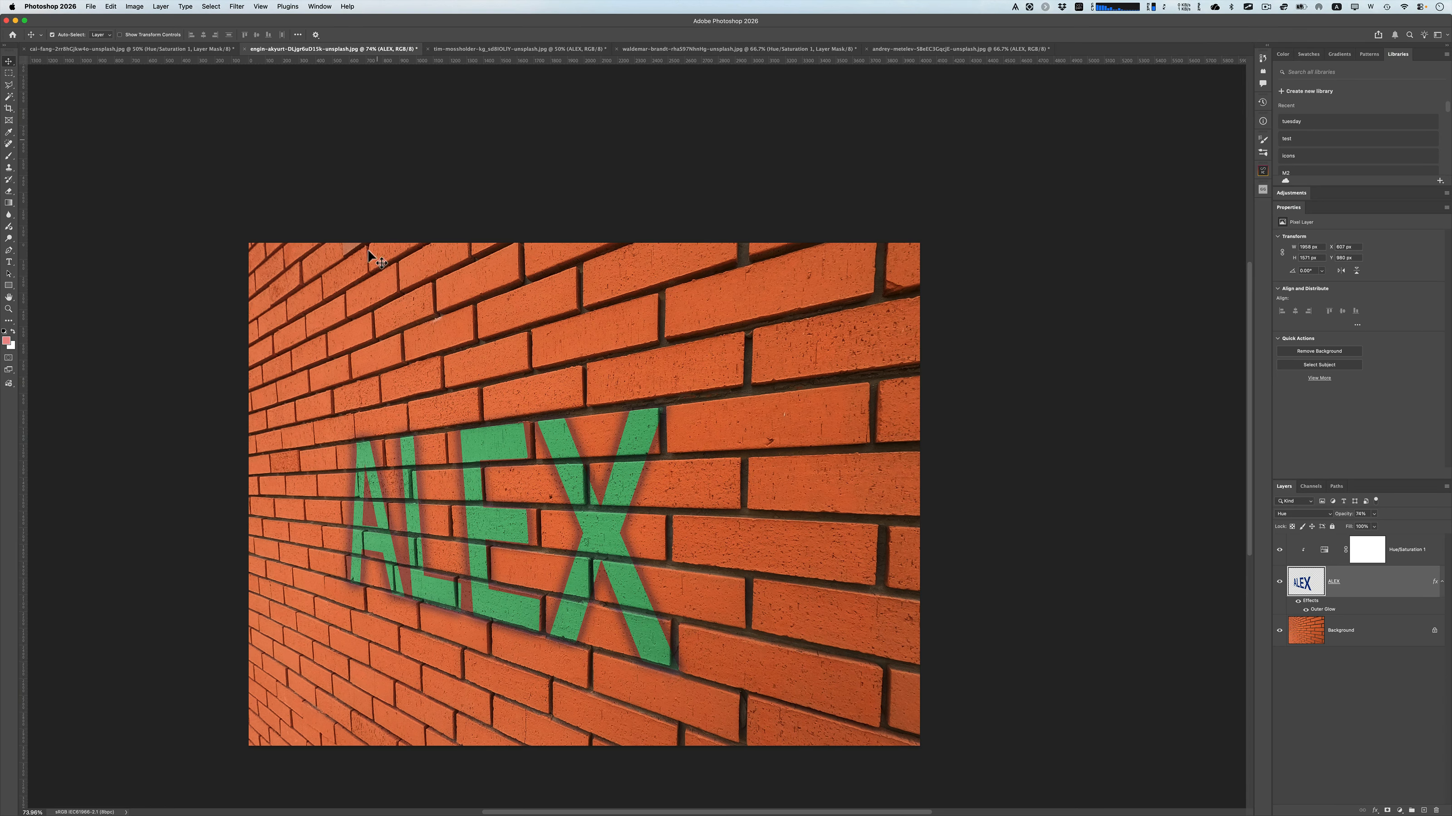
left_click(204, 49)
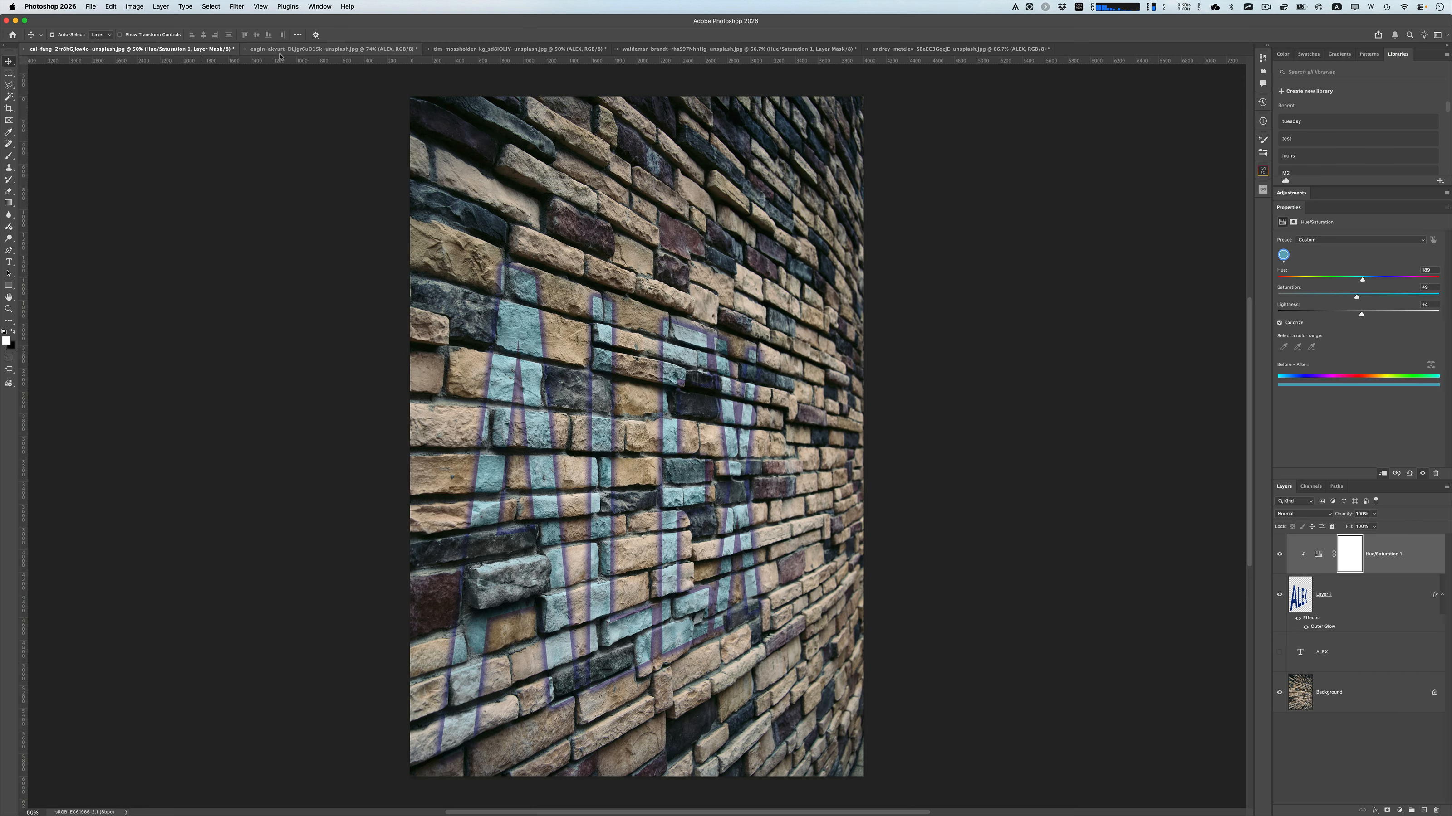
left_click(334, 50)
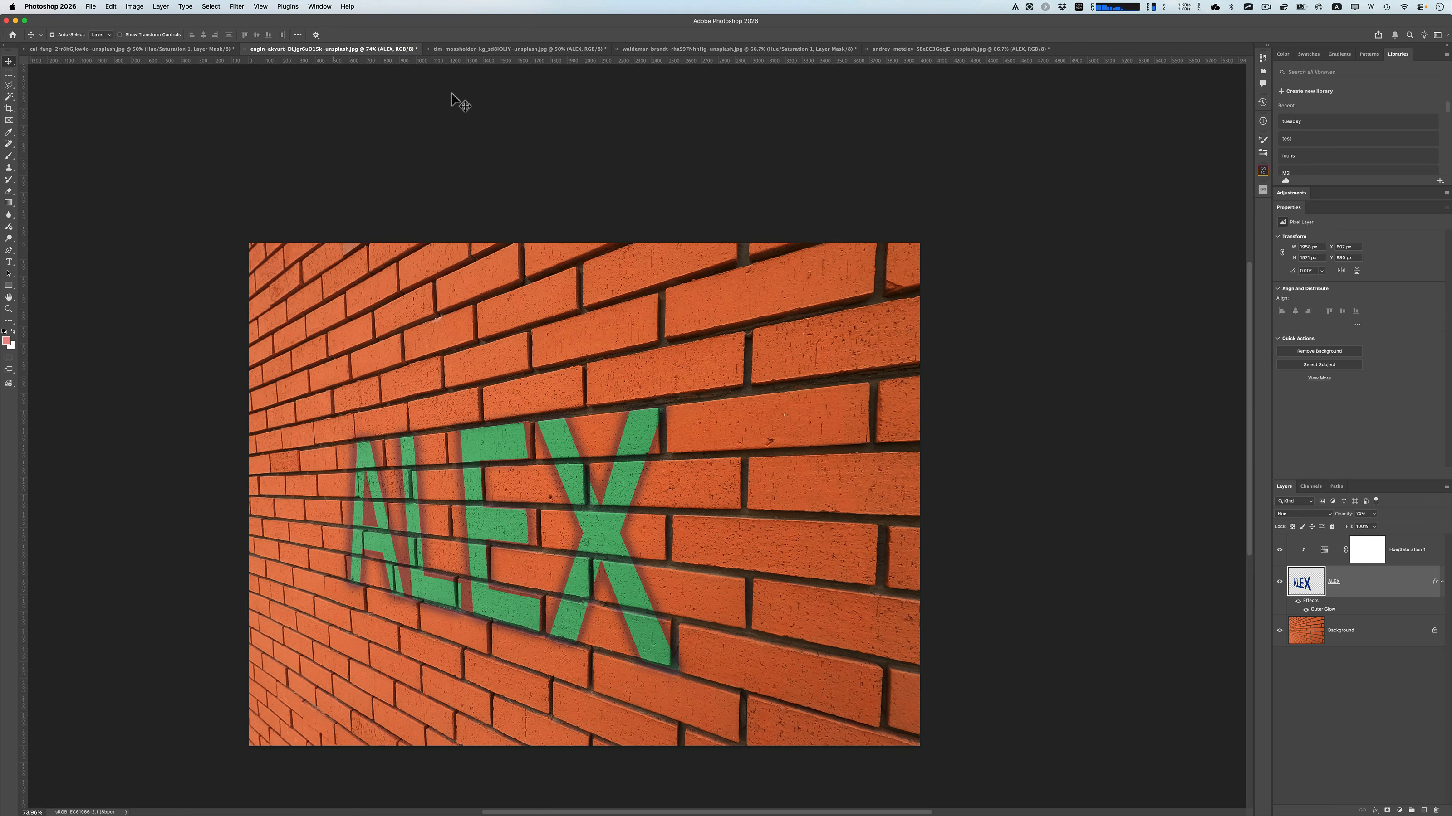